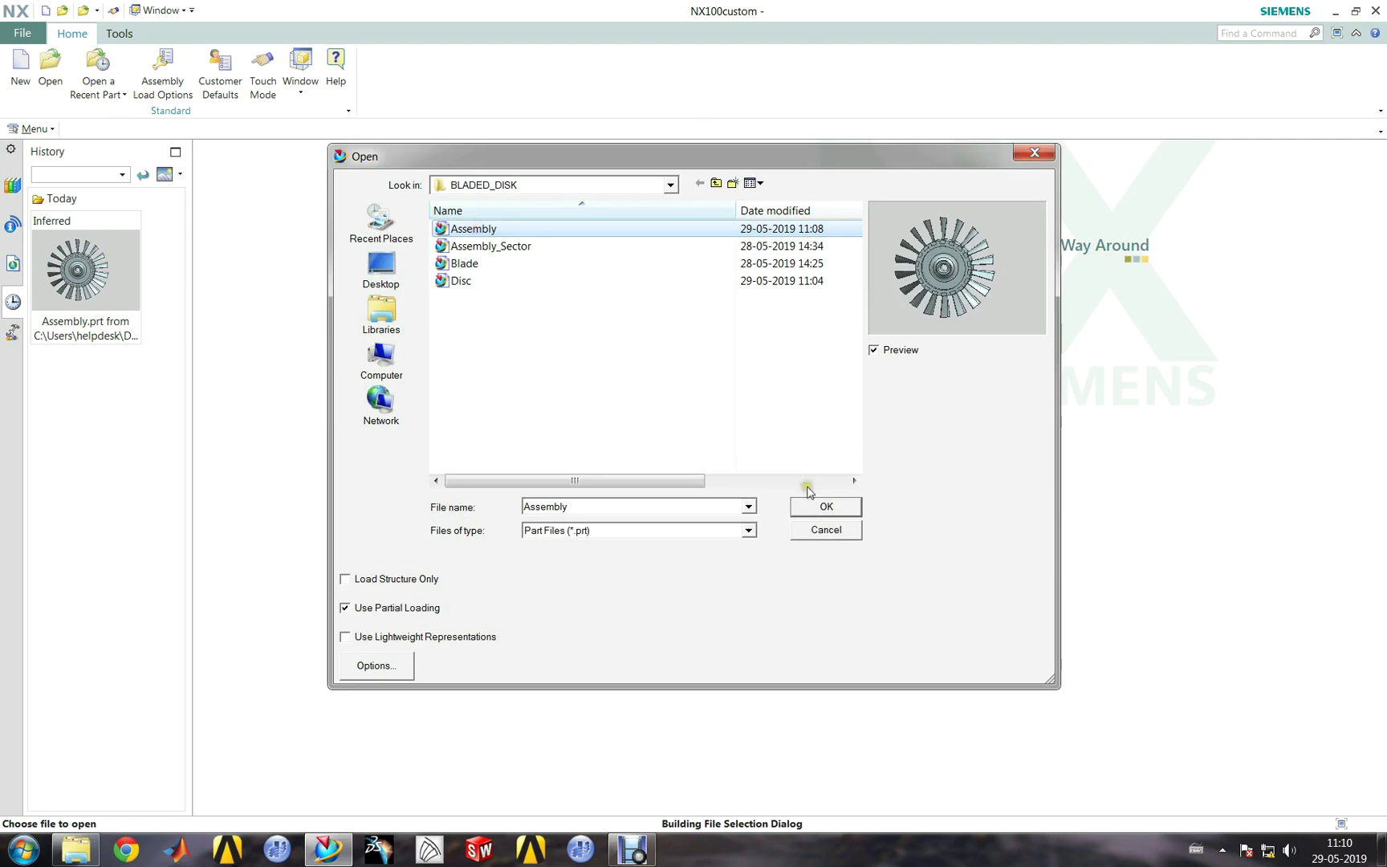
Step: Open the Assembly part from the BLADED_DISK folder and view the bladed disc from the side and front
left_click(809, 505)
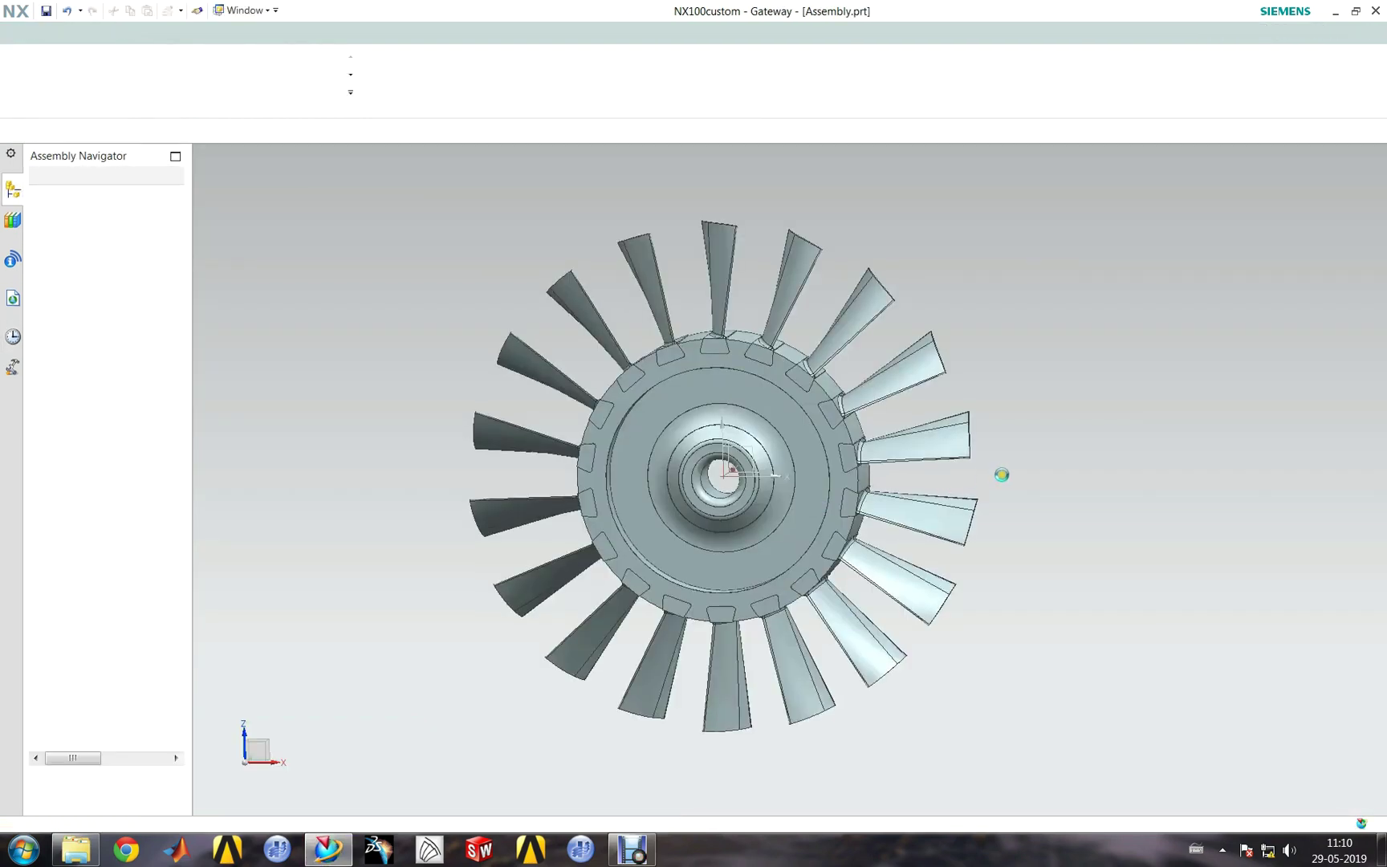
middle_click_drag(993, 436, 1105, 414)
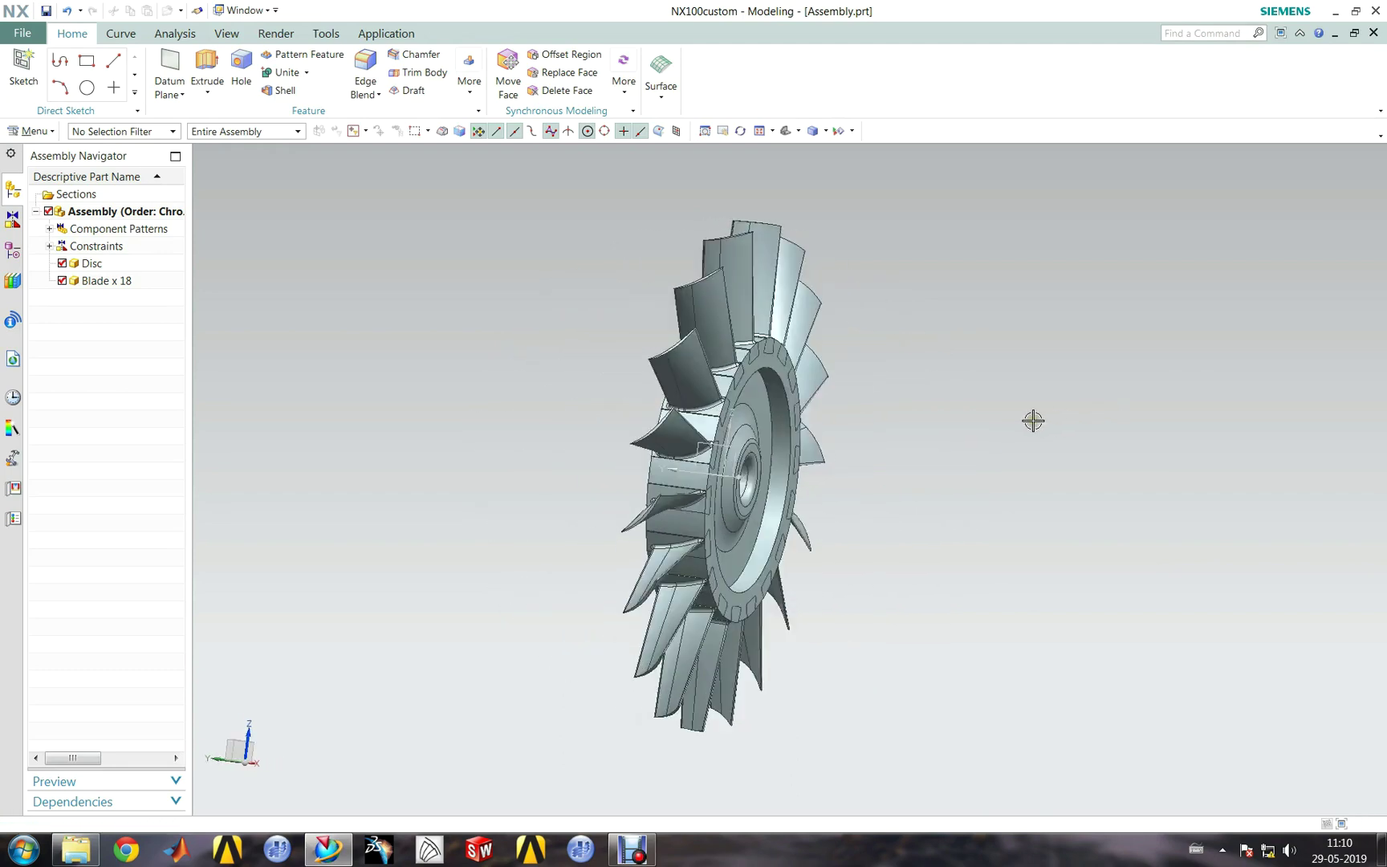
middle_click_drag(904, 421, 792, 415)
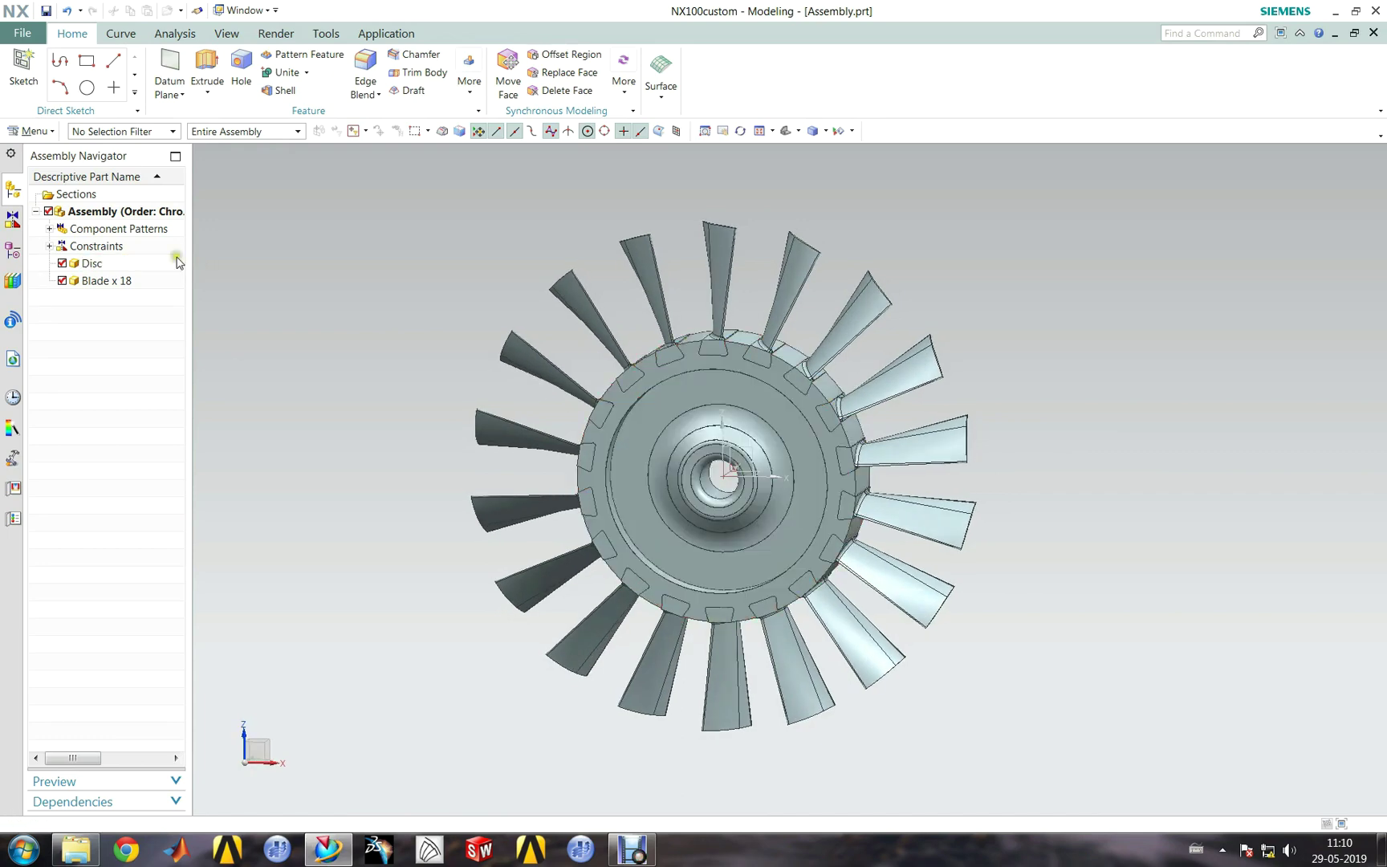
Step: Make Disc the work part and show its Sketch (10) and Extrude (11) sector-cutting geometry
double_click(103, 264)
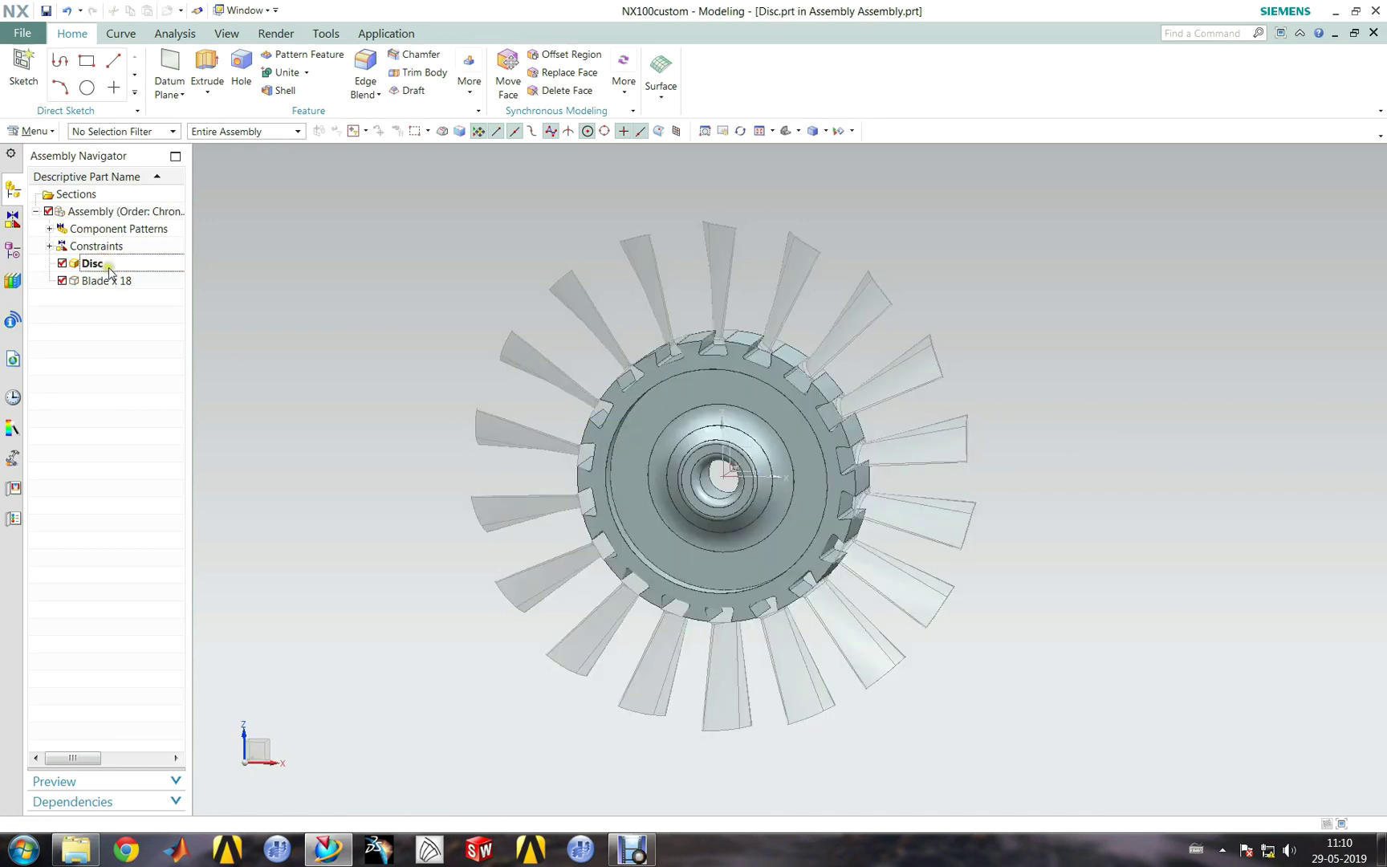
left_click(12, 250)
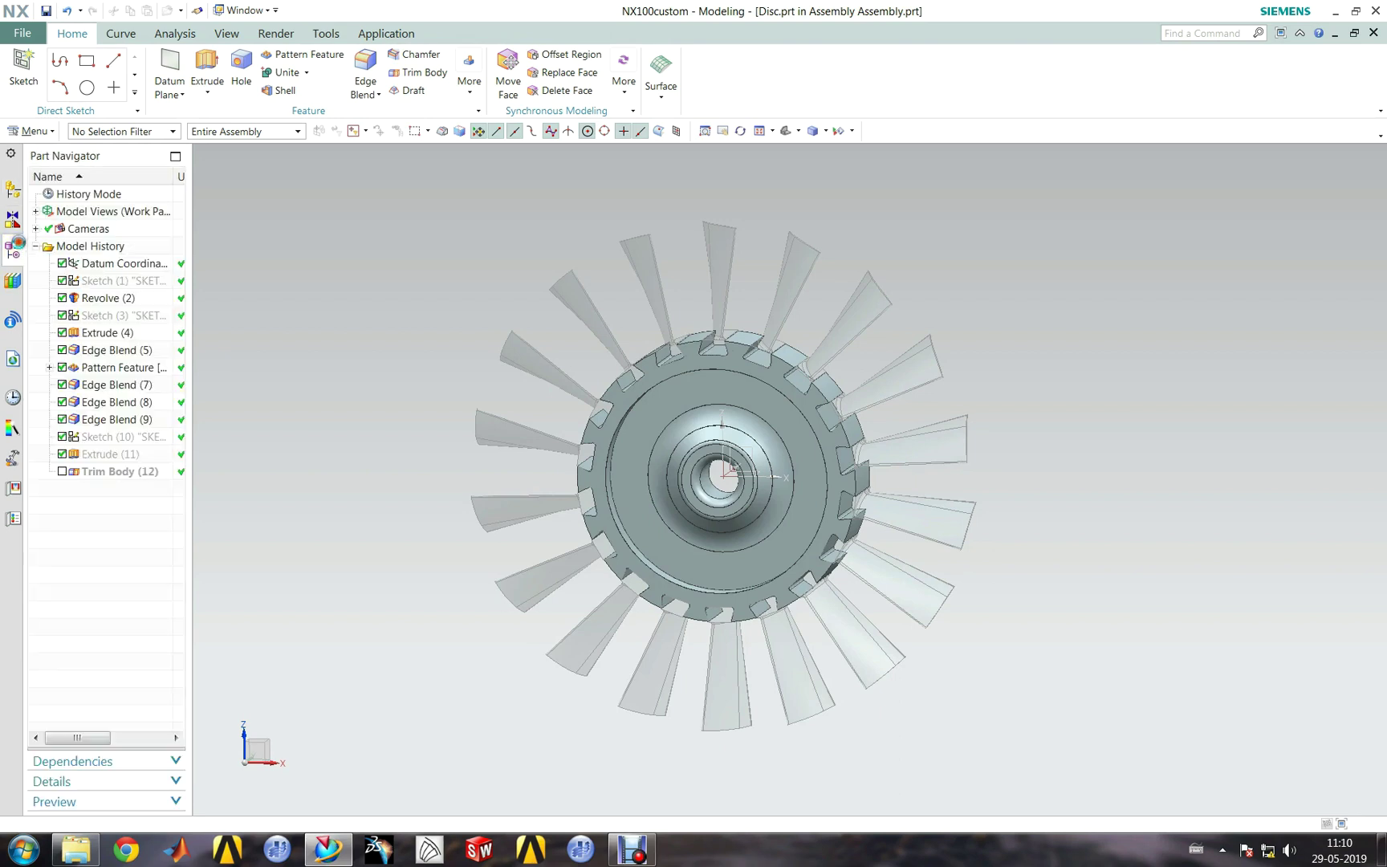
right_click(105, 436)
left_click(160, 12)
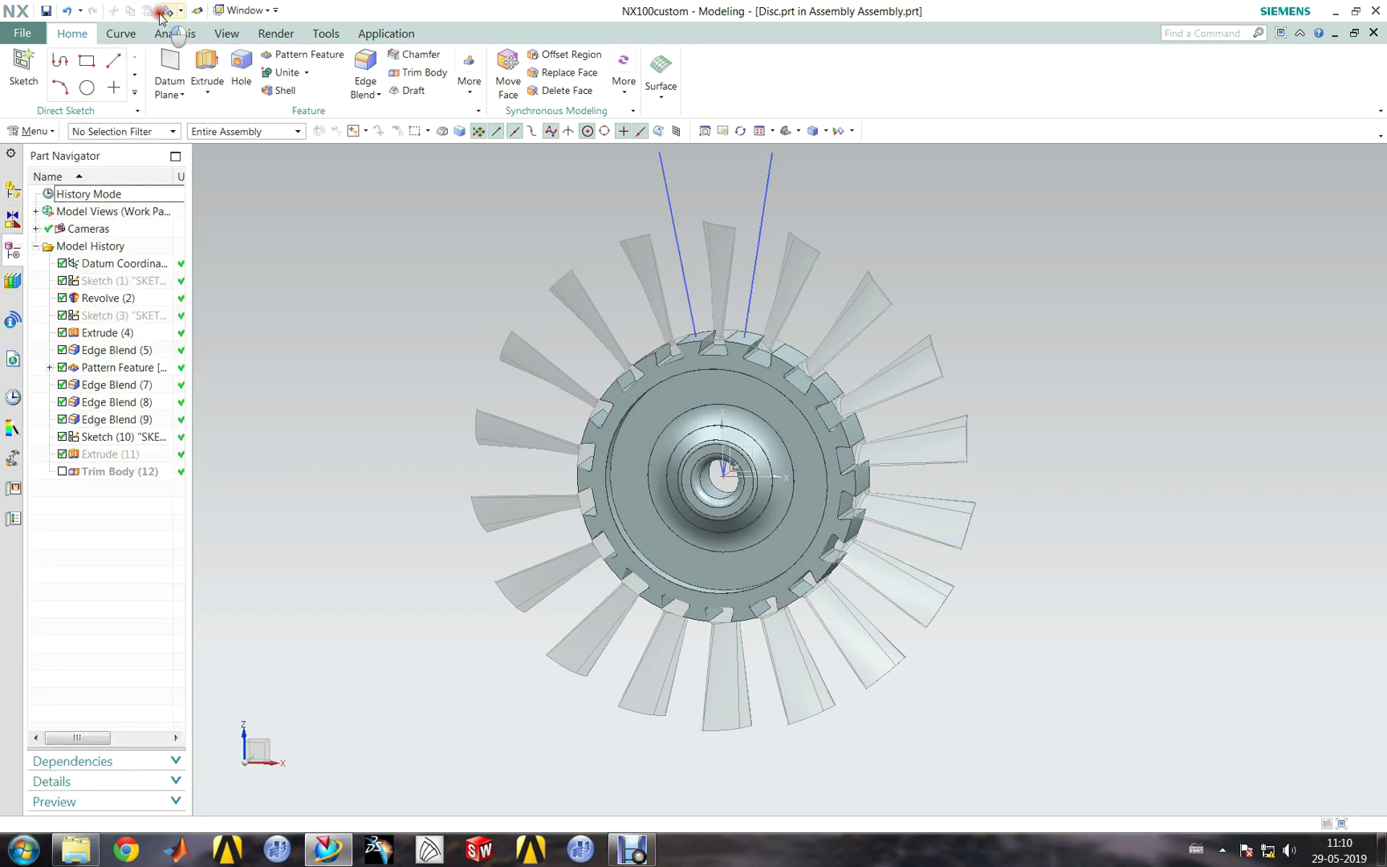
scroll(565, 274, "down", 3)
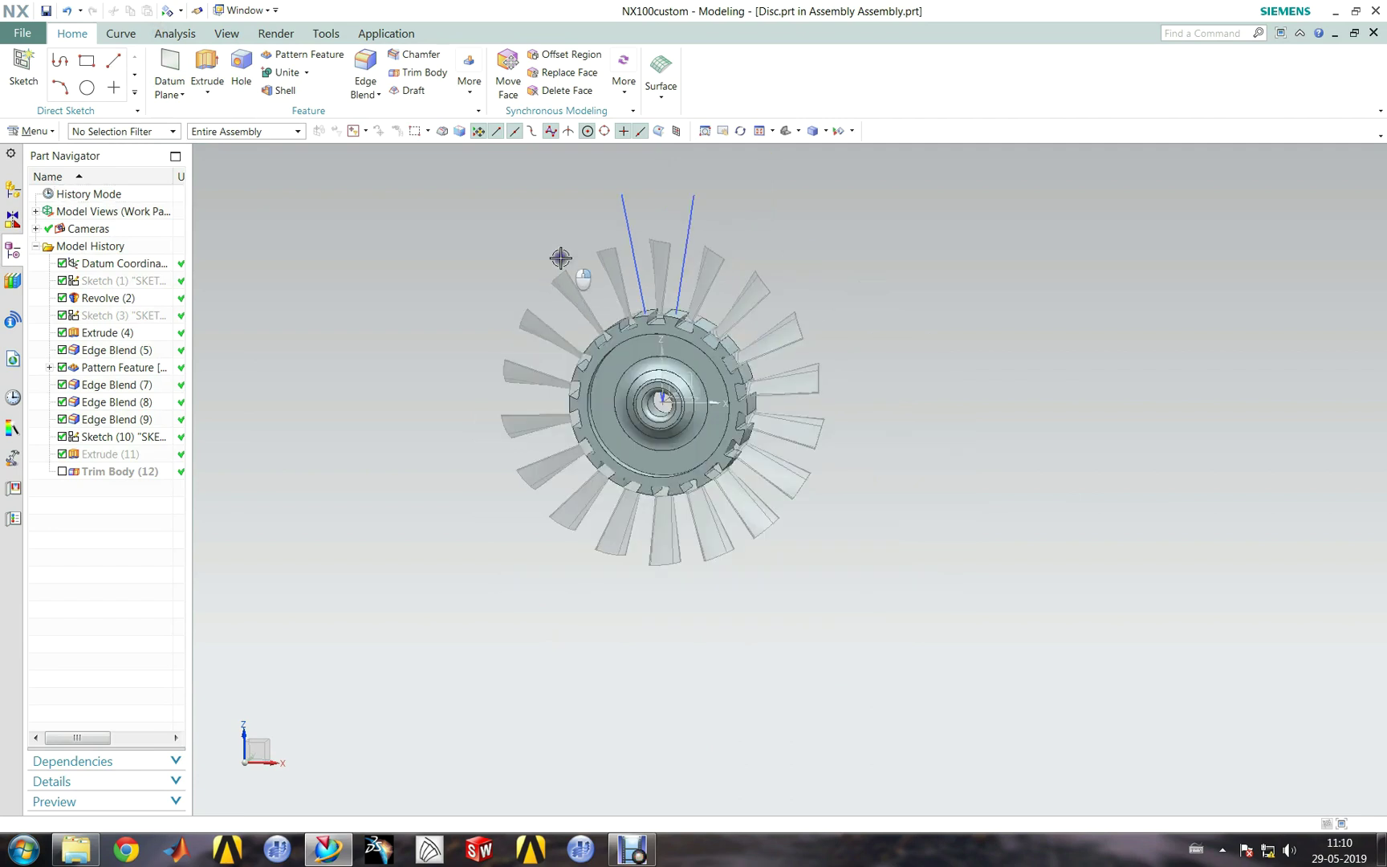
right_click(94, 454)
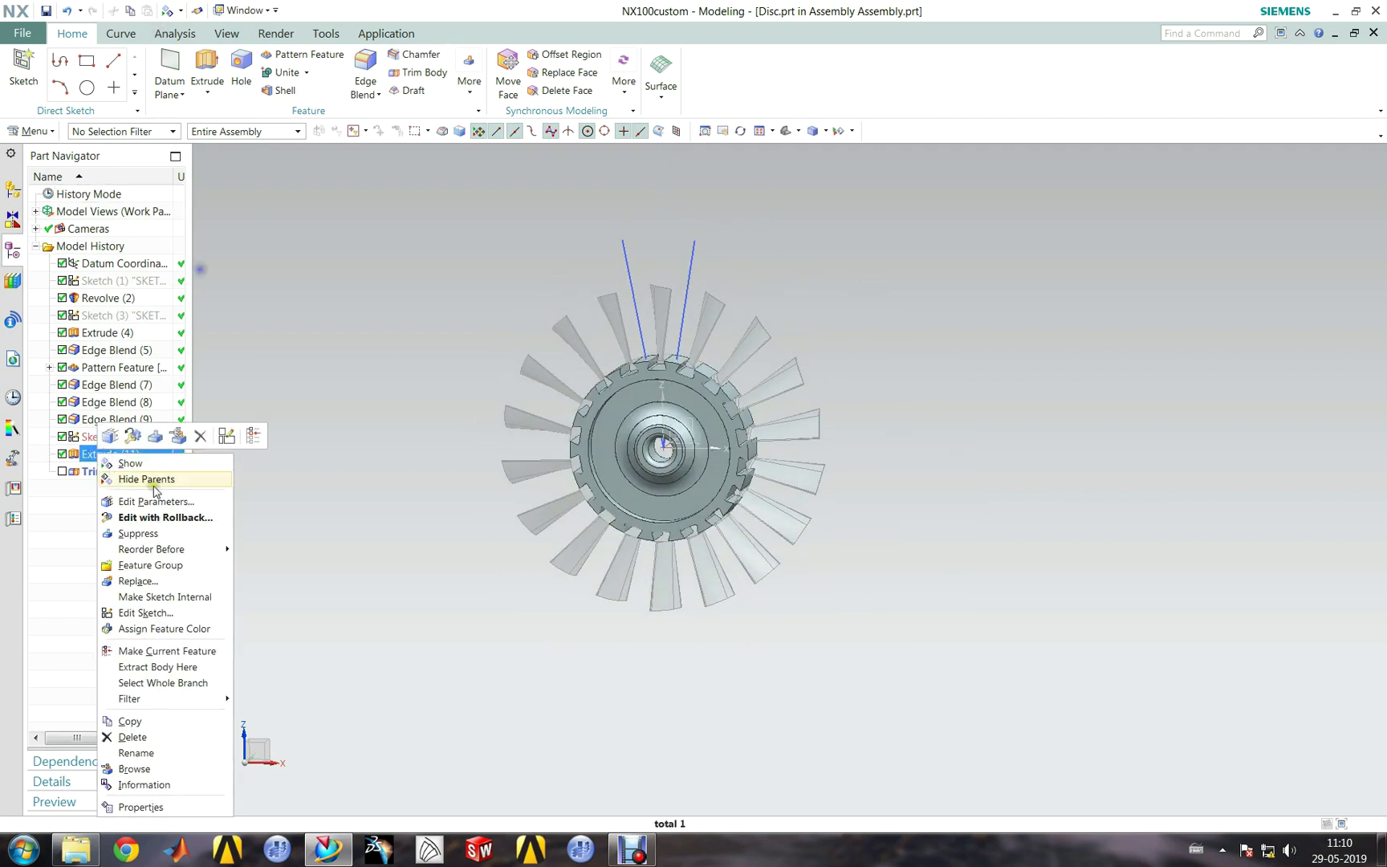
left_click(128, 463)
middle_click_drag(1207, 242, 1124, 245)
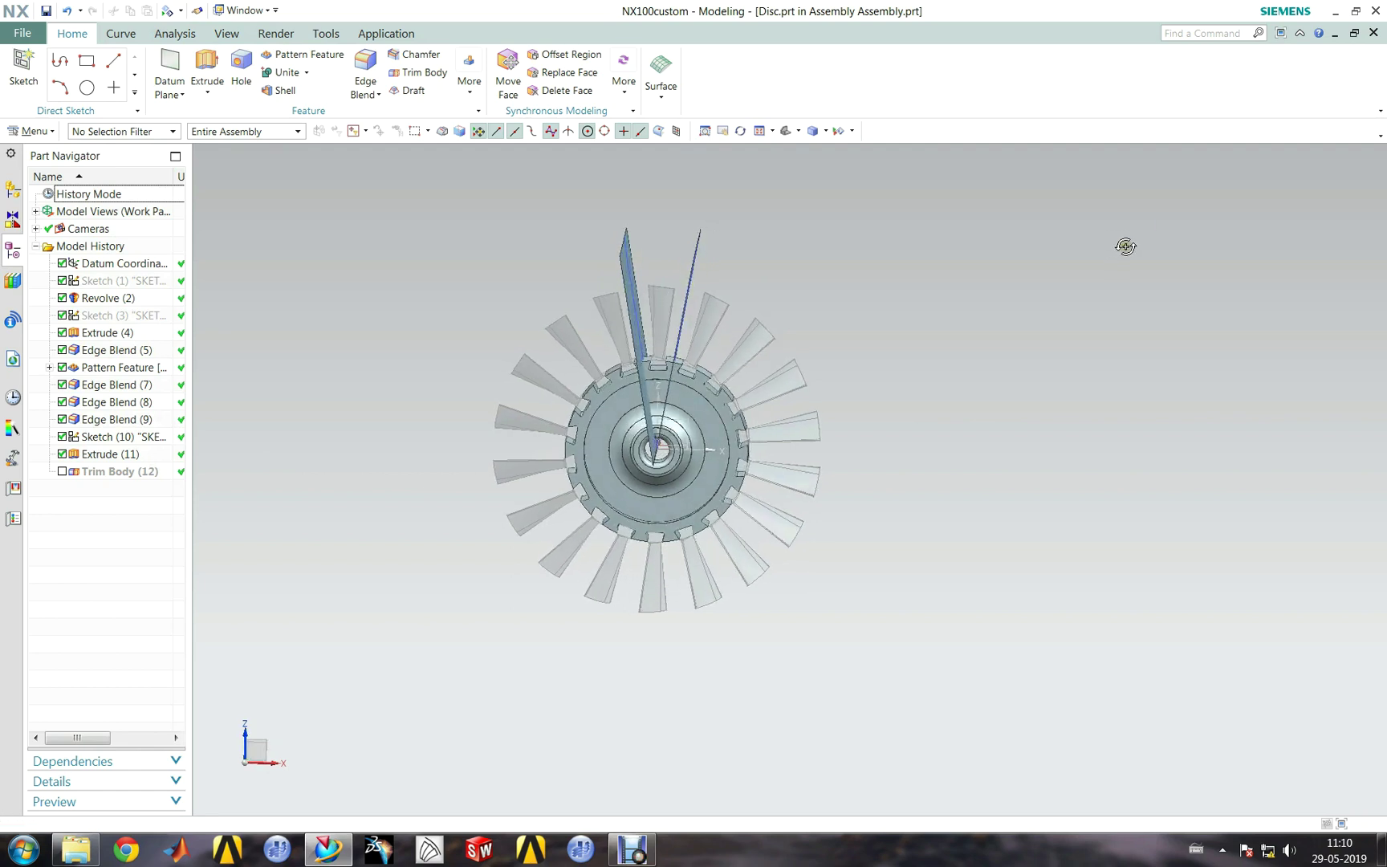
Step: Unsuppress Trim Body (12) to cut the disc to one sector, and hide Sketch (10) and Extrude (11)
left_click(62, 471)
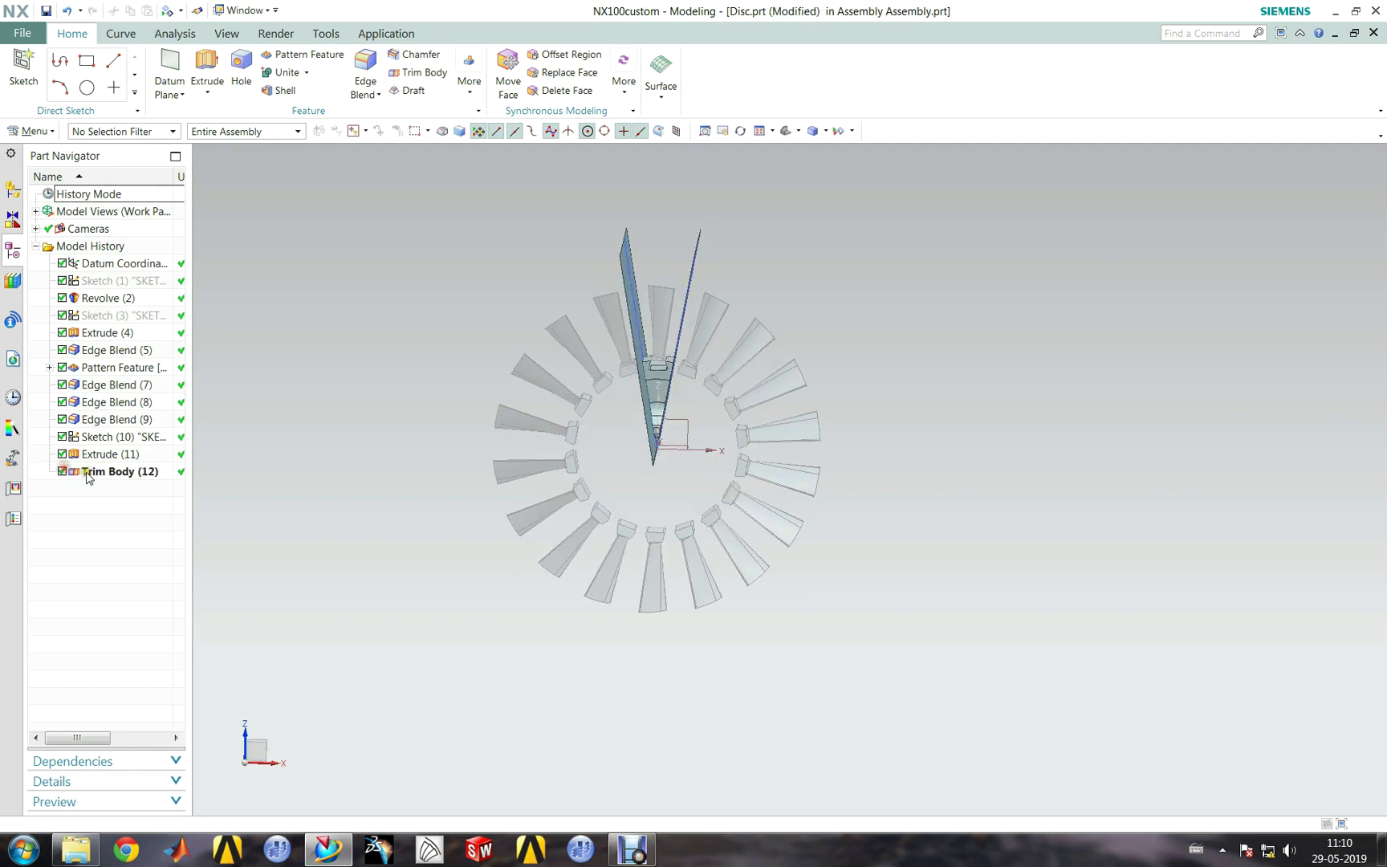
middle_click_drag(396, 419, 368, 414)
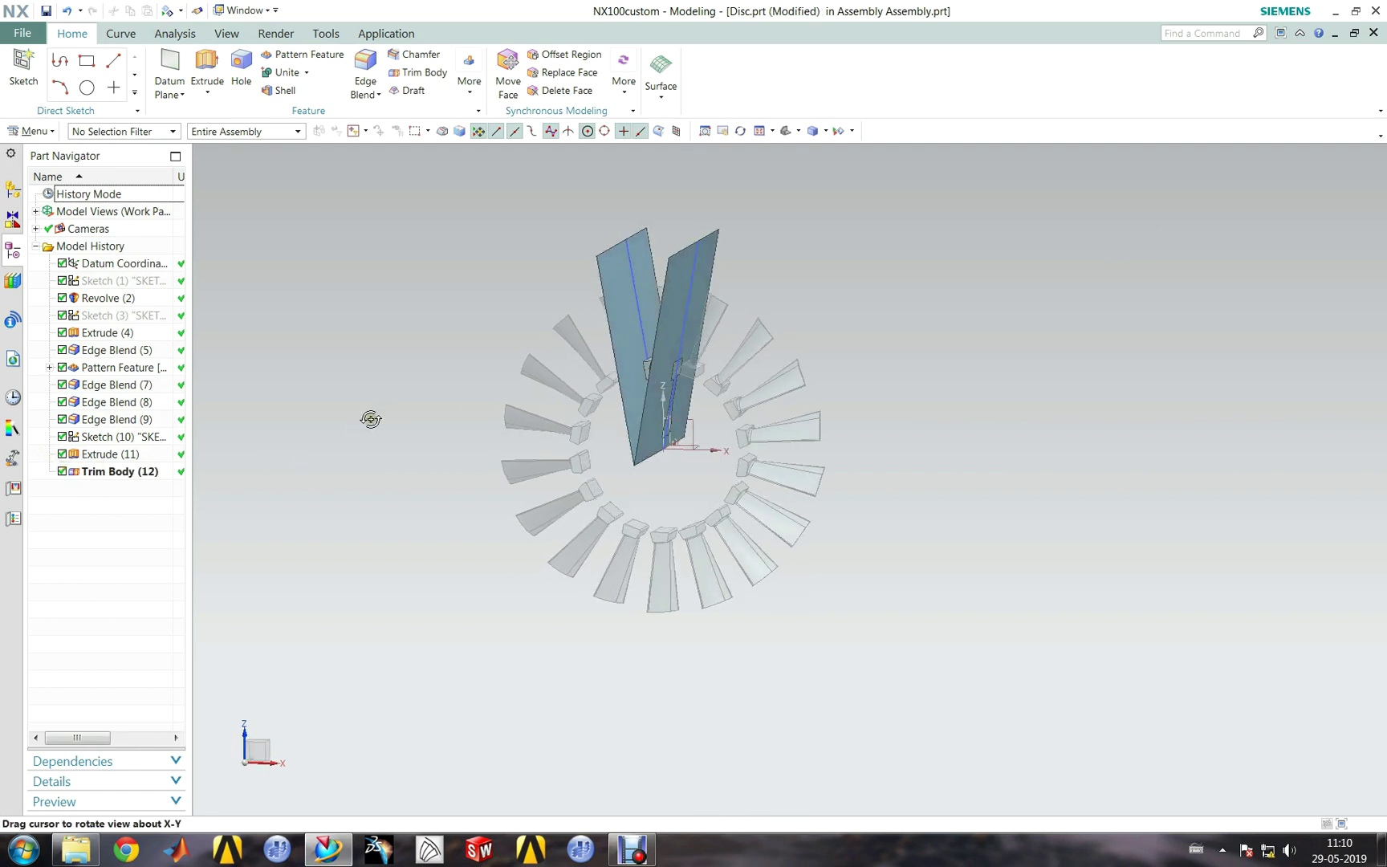
left_click(127, 455)
left_click(121, 436, "ctrl")
right_click(145, 437)
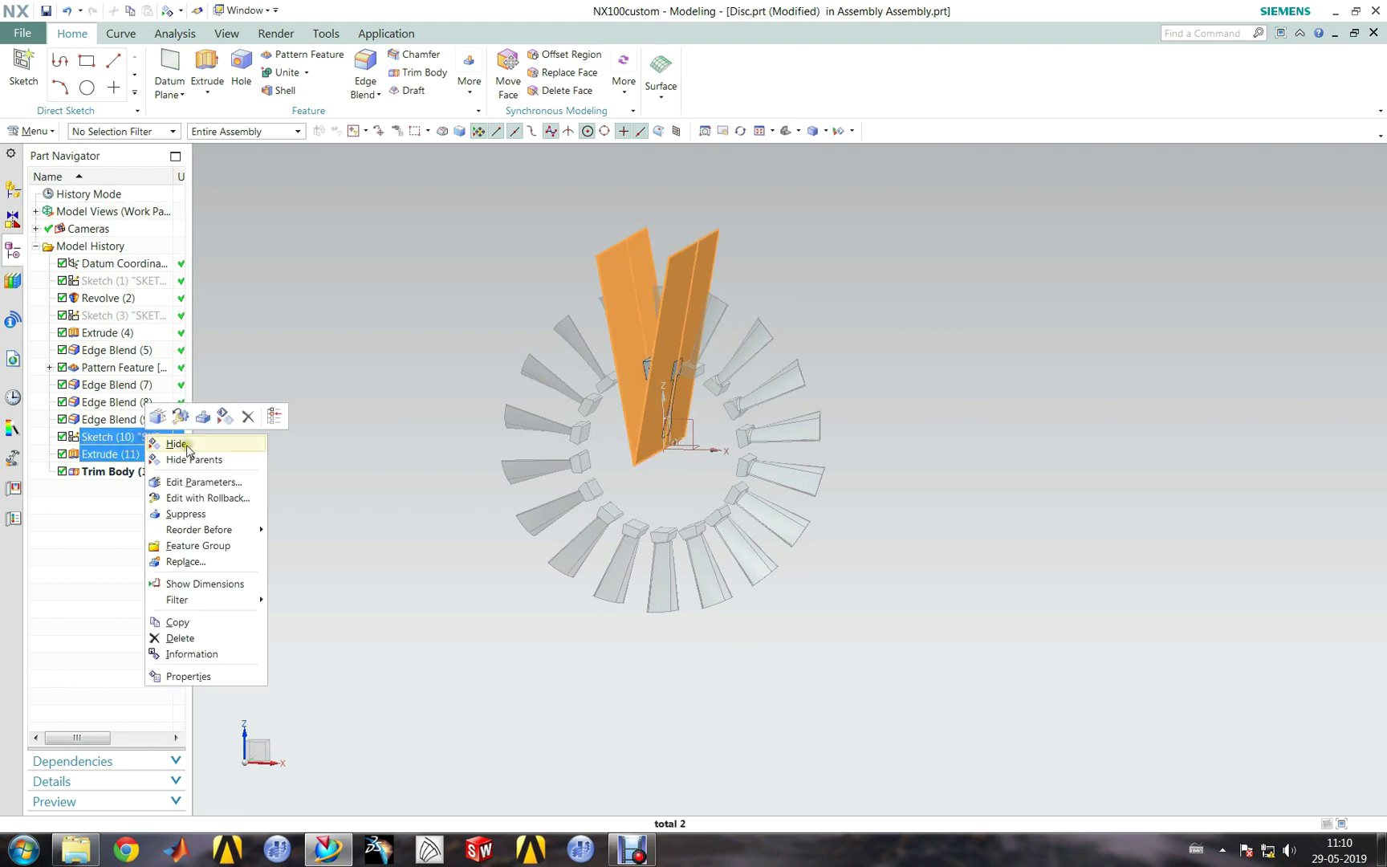
left_click(187, 445)
scroll(630, 428, "up", 3)
middle_click_drag(672, 415, 678, 499, "shift")
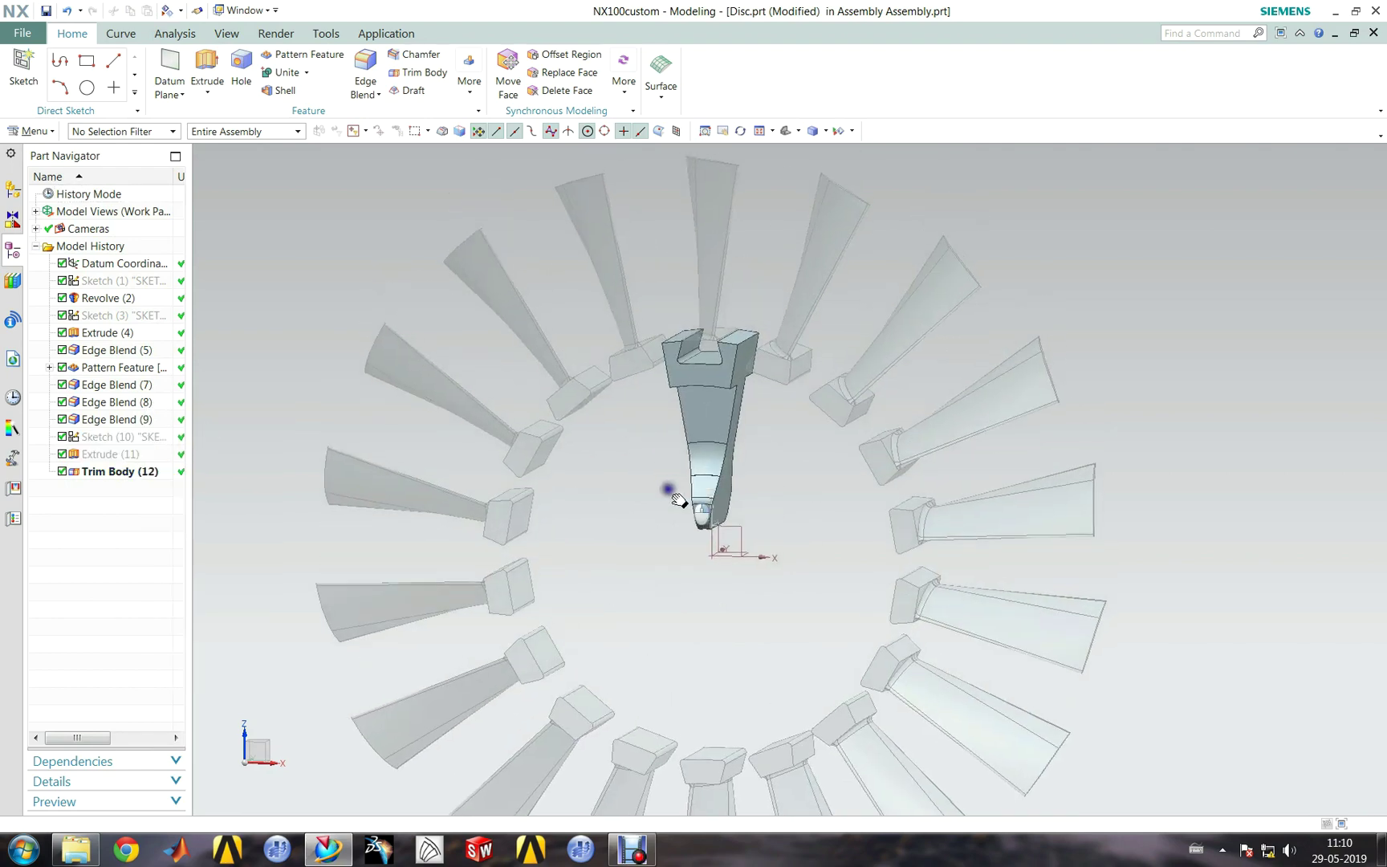
scroll(628, 480, "down", 3)
scroll(626, 480, "up", 1)
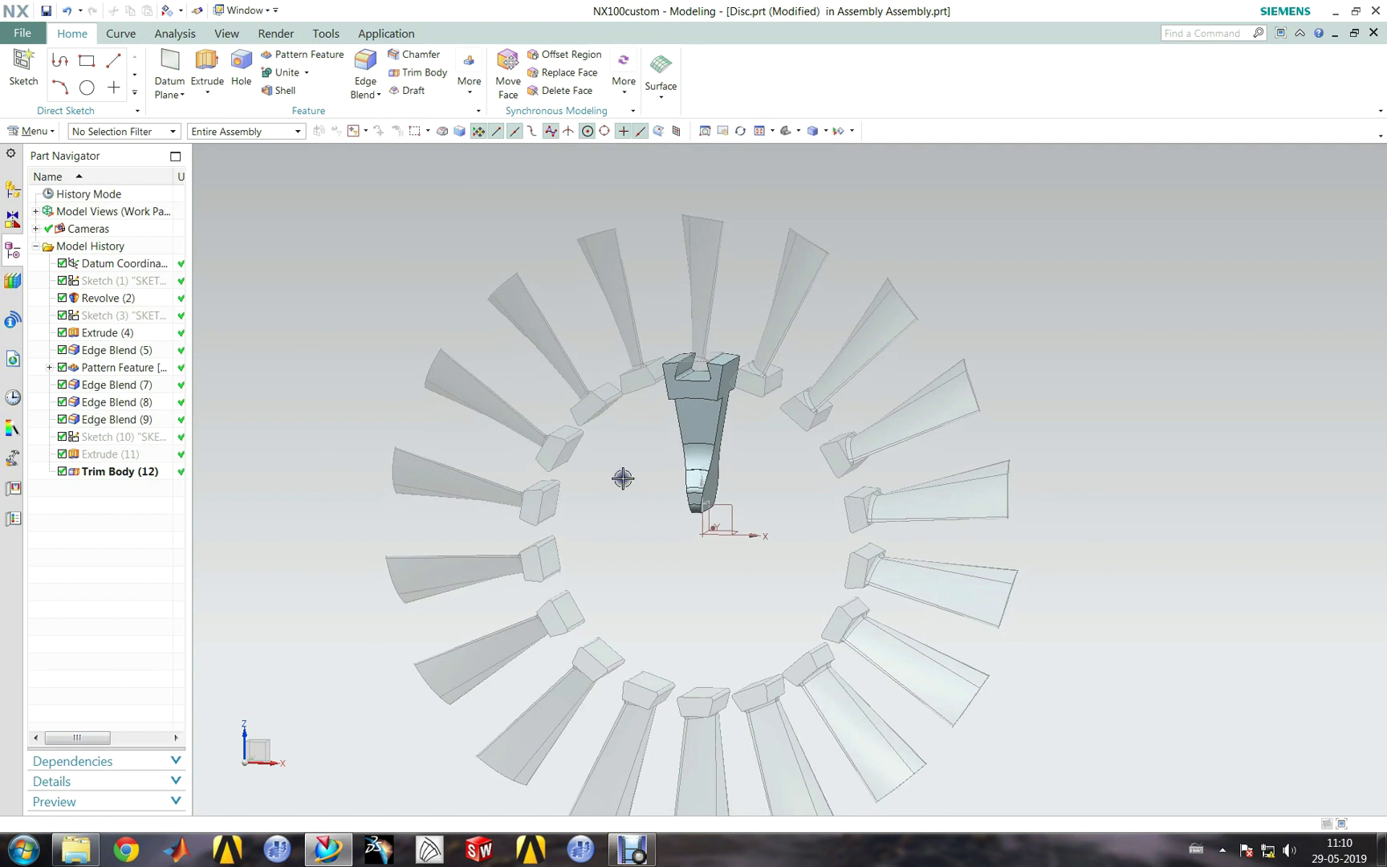
Step: Expand the assembly's component patterns and constraints, and make the top-level Assembly the work part
left_click(12, 191)
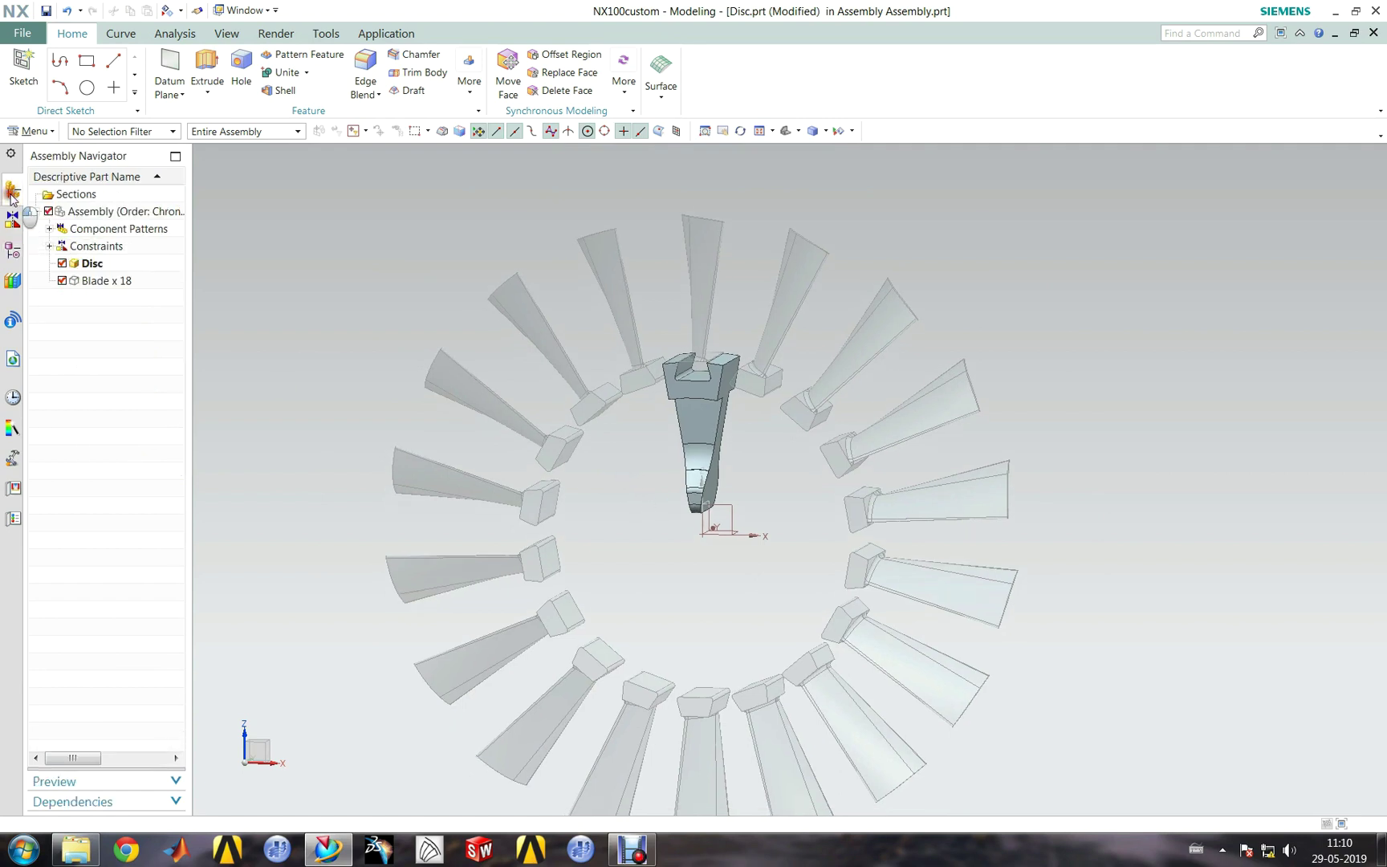
right_click(102, 230)
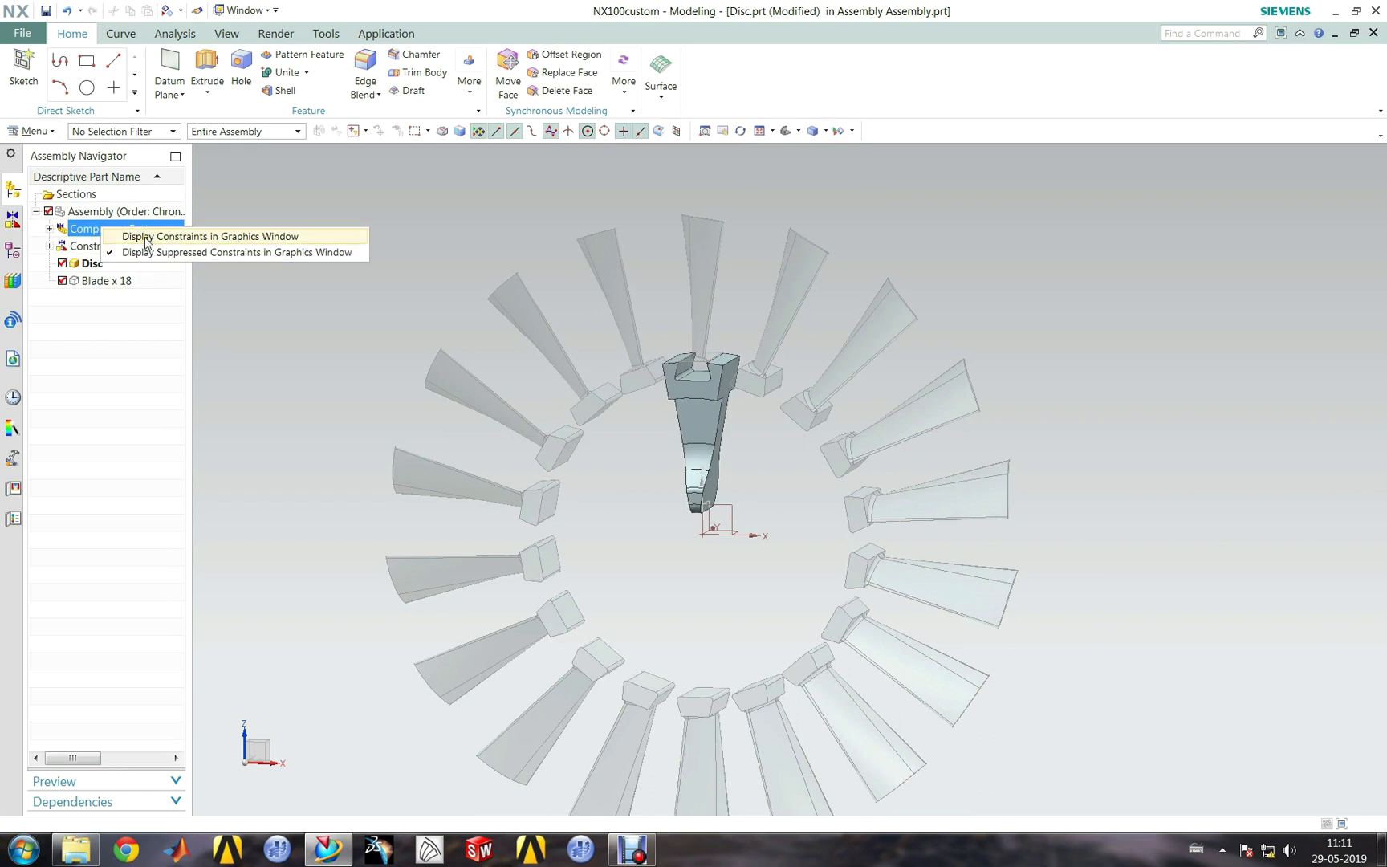
left_click(48, 229)
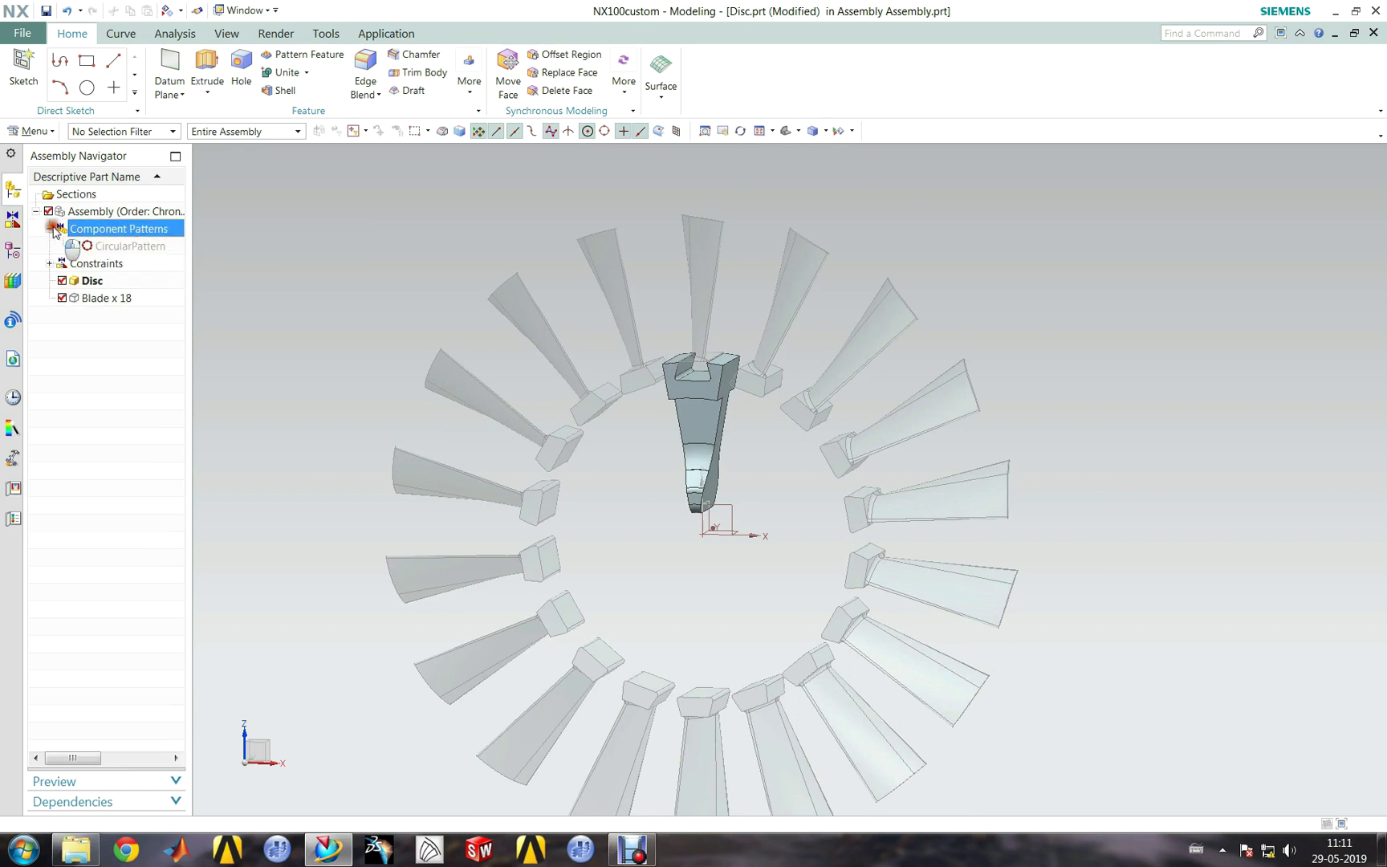
left_click(49, 263)
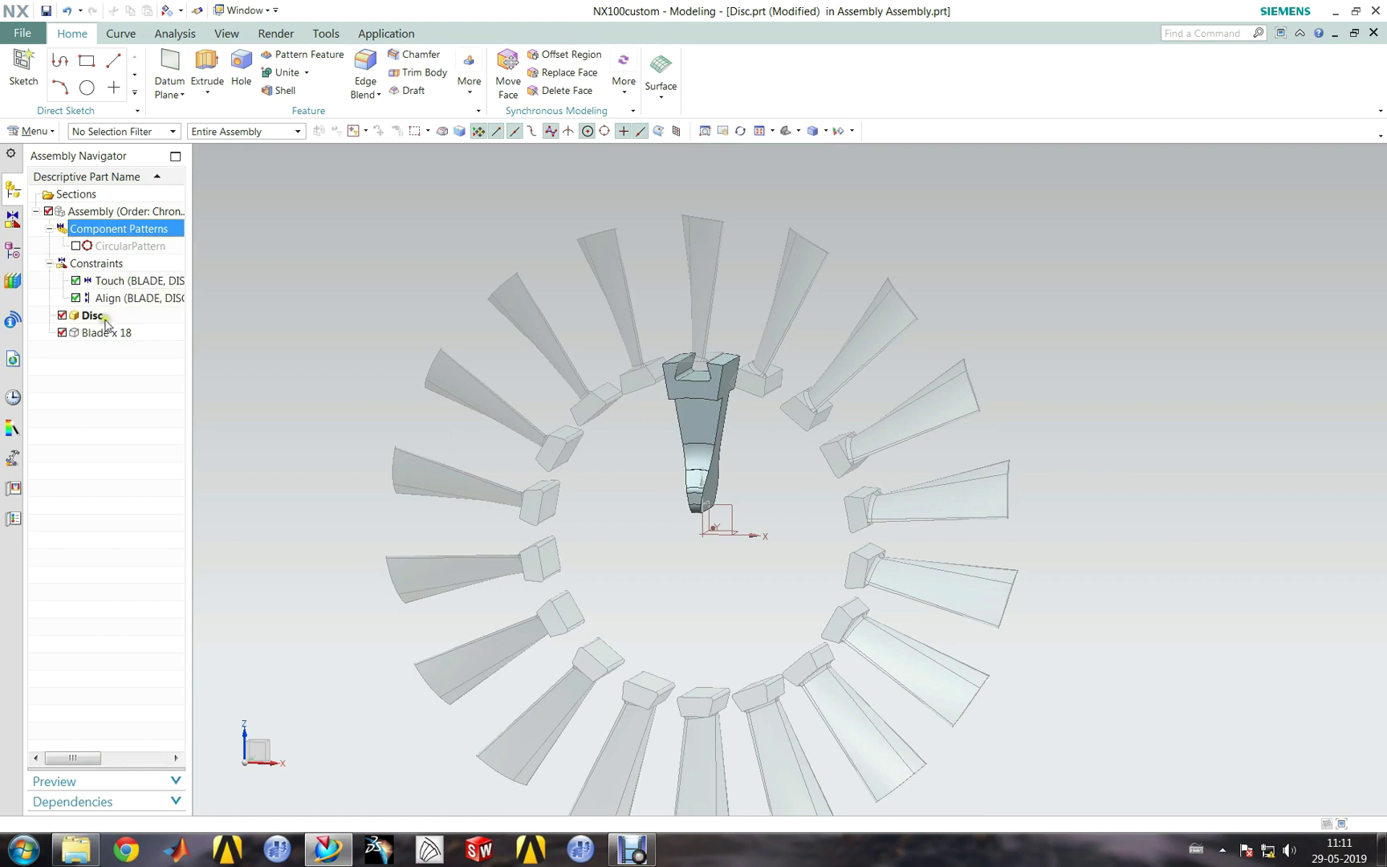
double_click(96, 212)
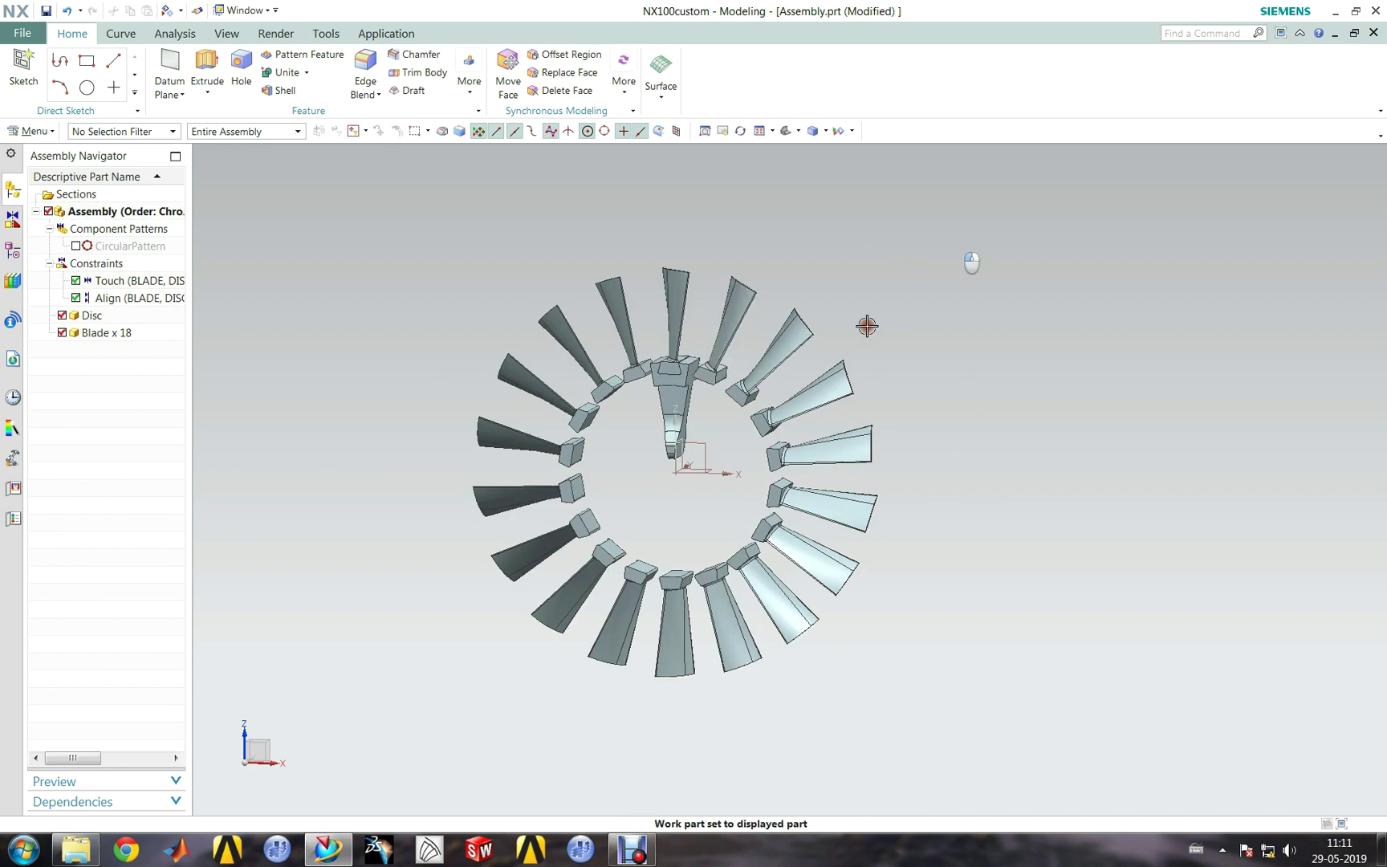
Step: Hide all blades except the one seated in the trimmed disc sector
left_click_drag(949, 240, 408, 692)
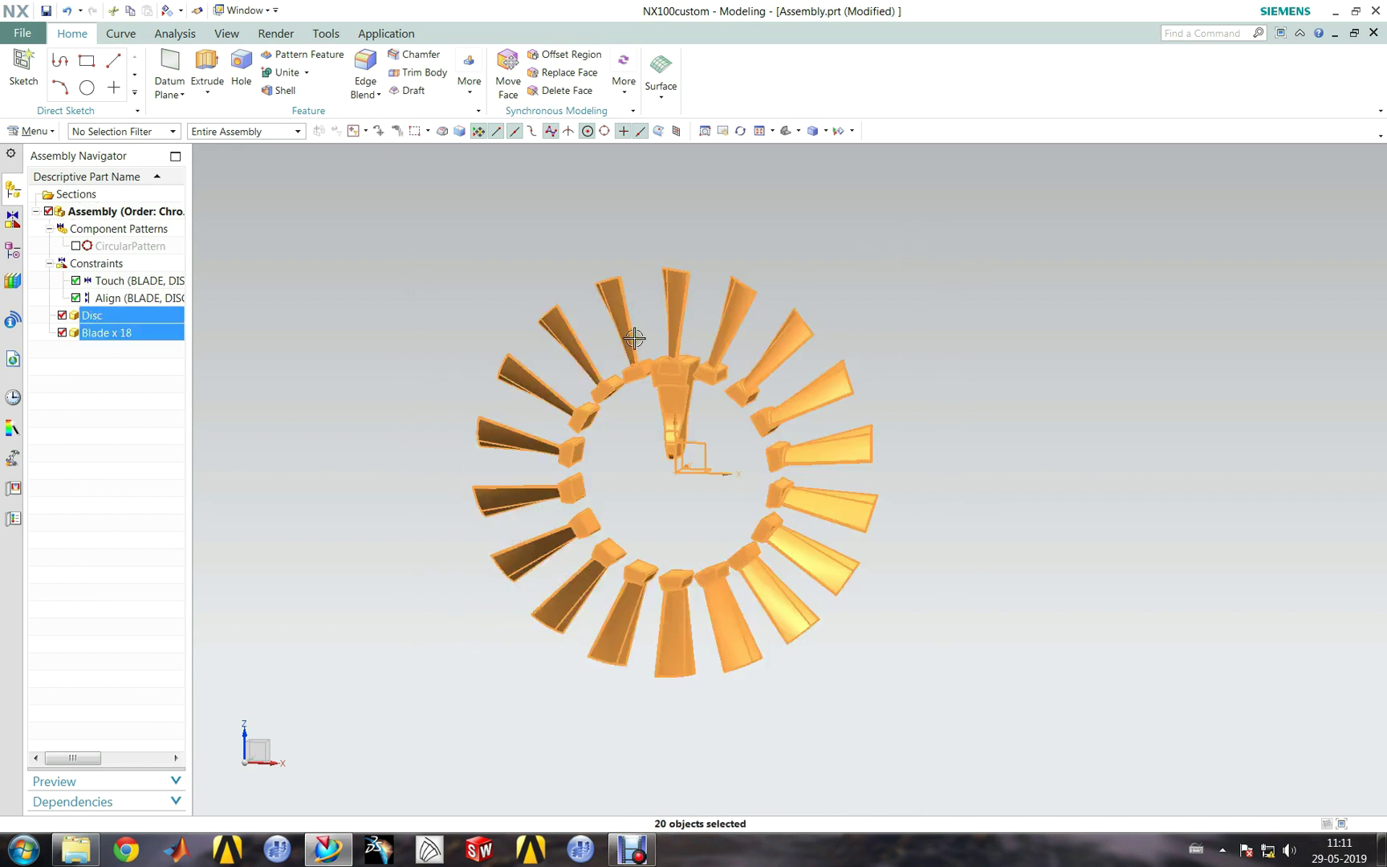
left_click(675, 314, "shift")
left_click(686, 403, "shift")
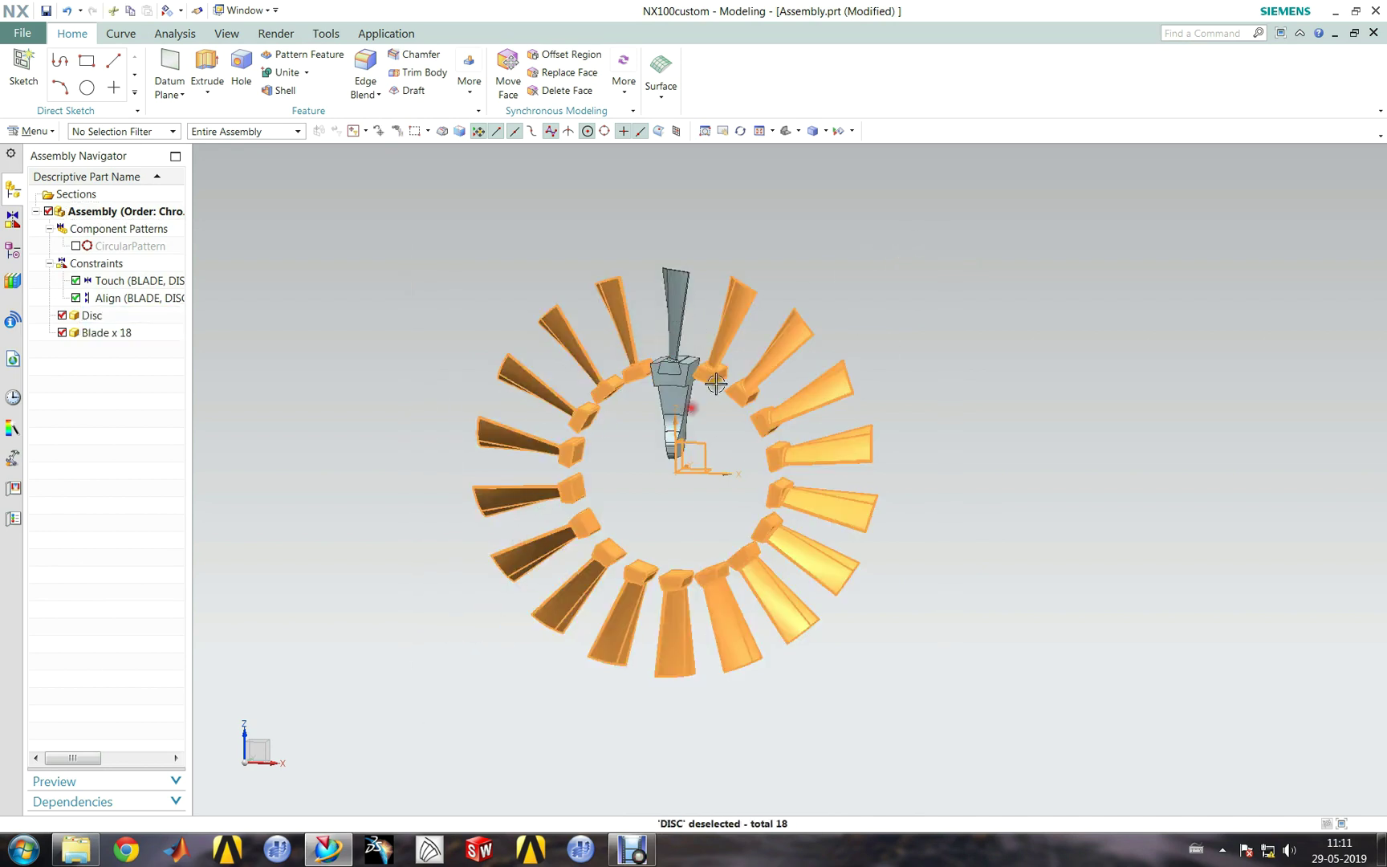
right_click(718, 342)
left_click(758, 376)
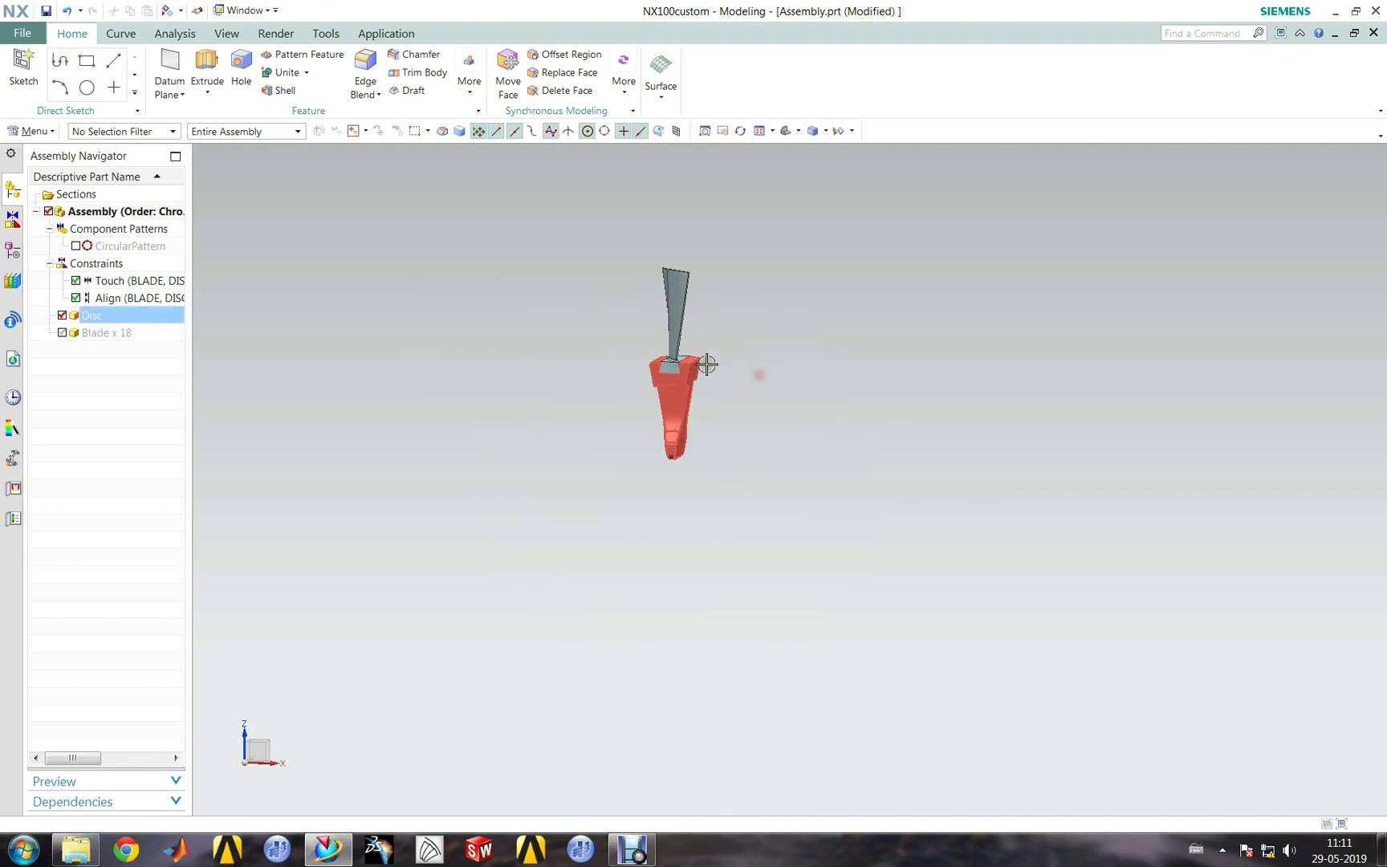
scroll(731, 375, "up", 3)
scroll(752, 382, "down", 1)
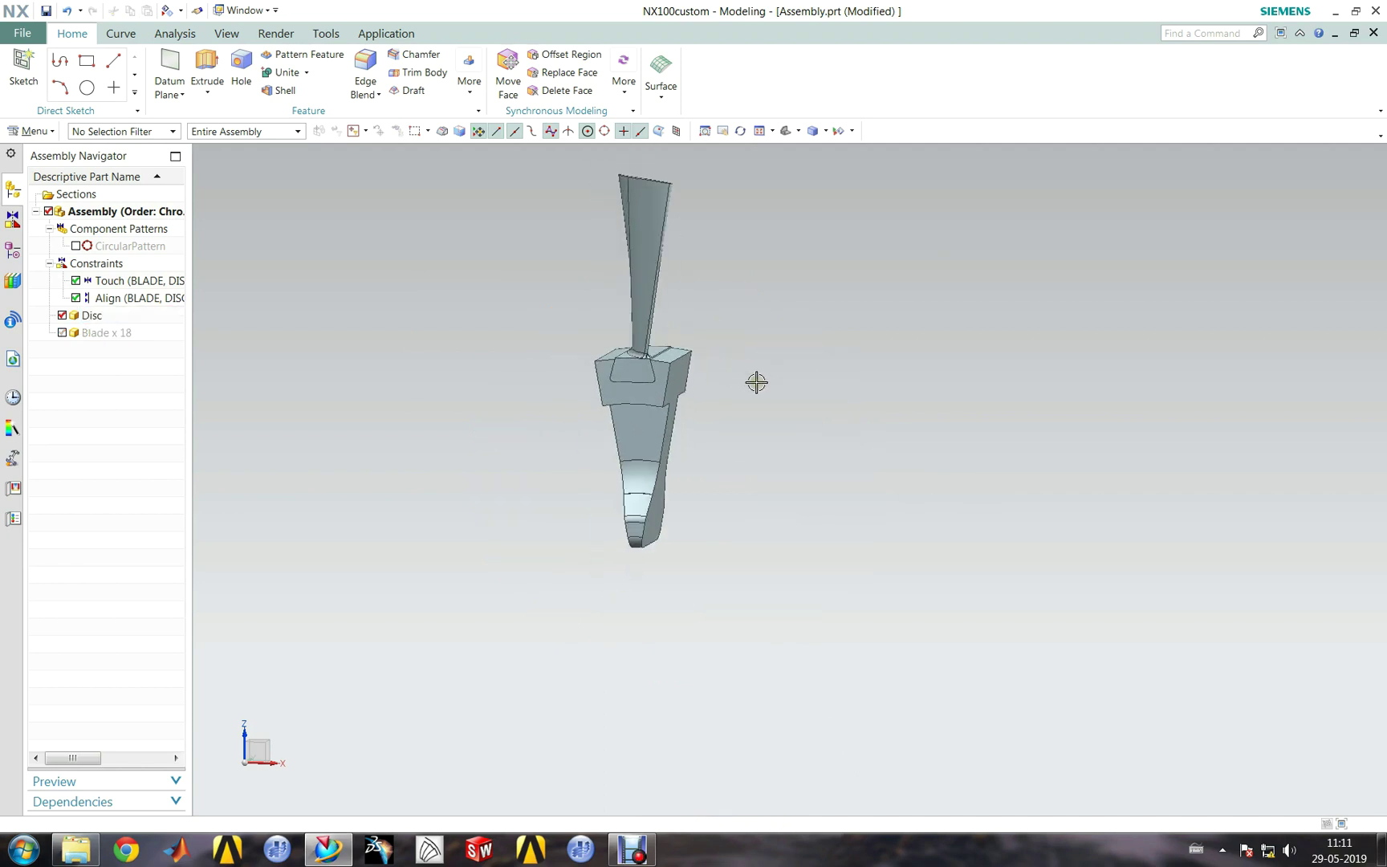
middle_click_drag(756, 382, 773, 432)
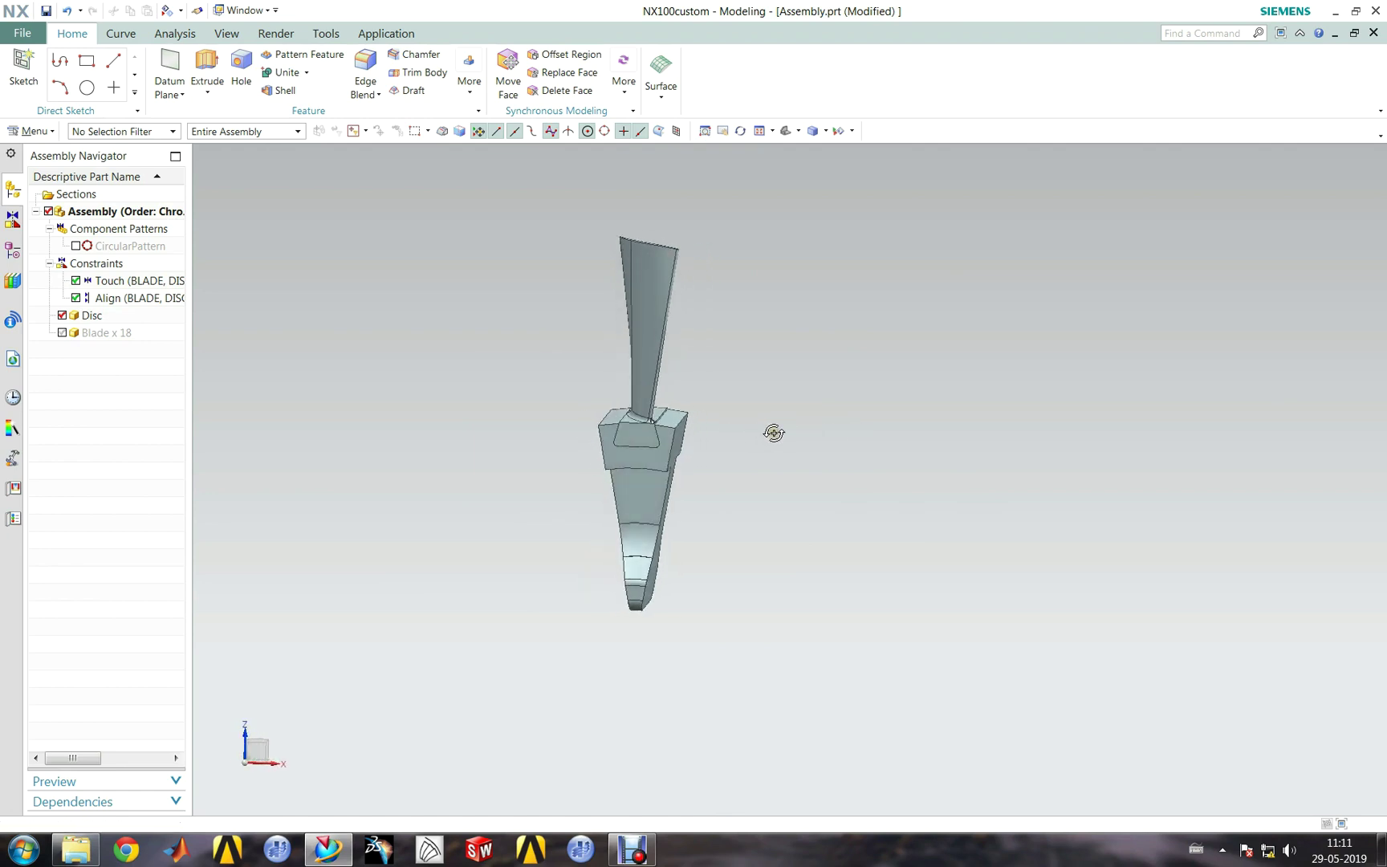
Step: Start a Parasolid export with the visible blade and the disc sector as the bodies to export
left_click(2, 35)
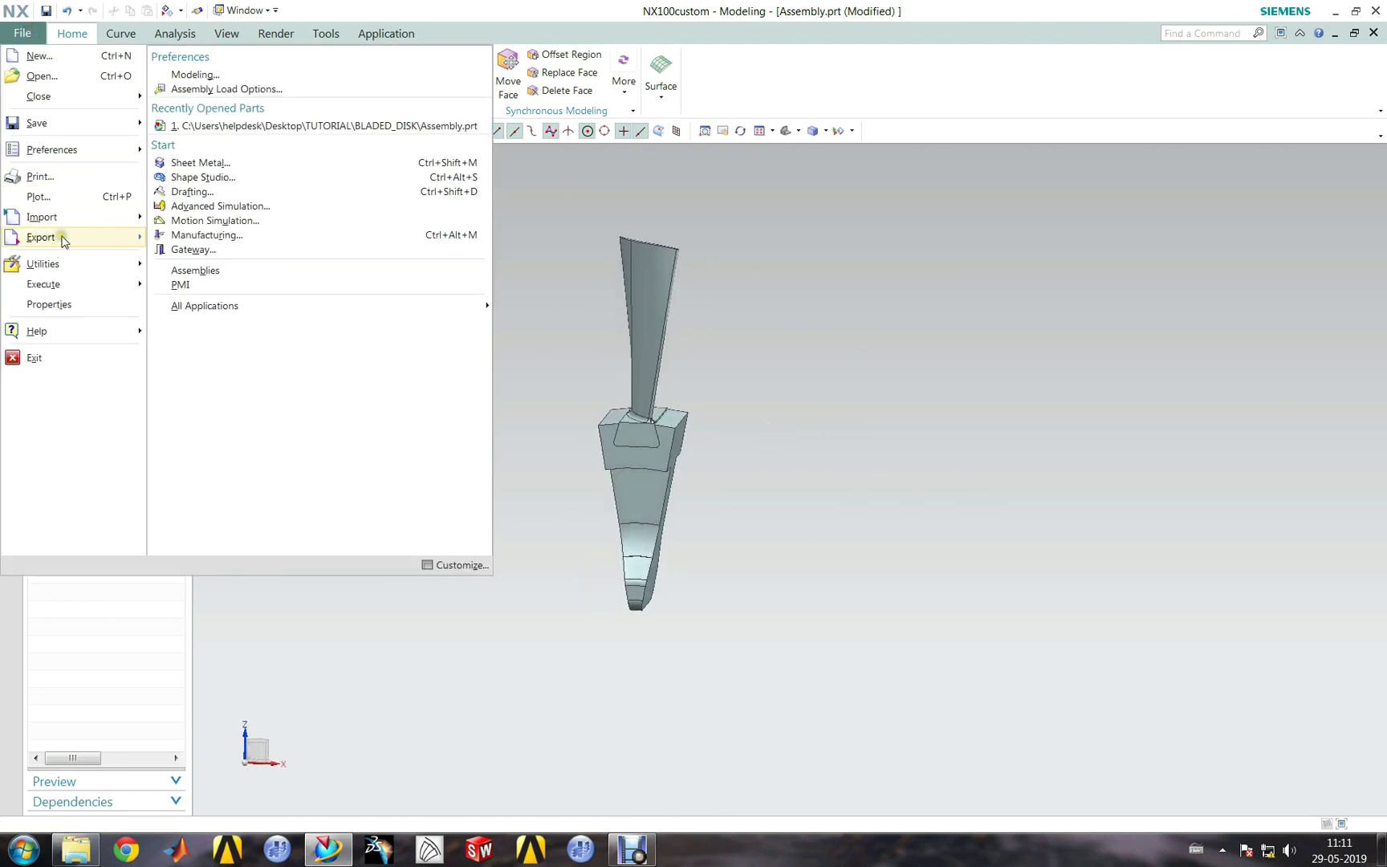
mouse_move(90, 250)
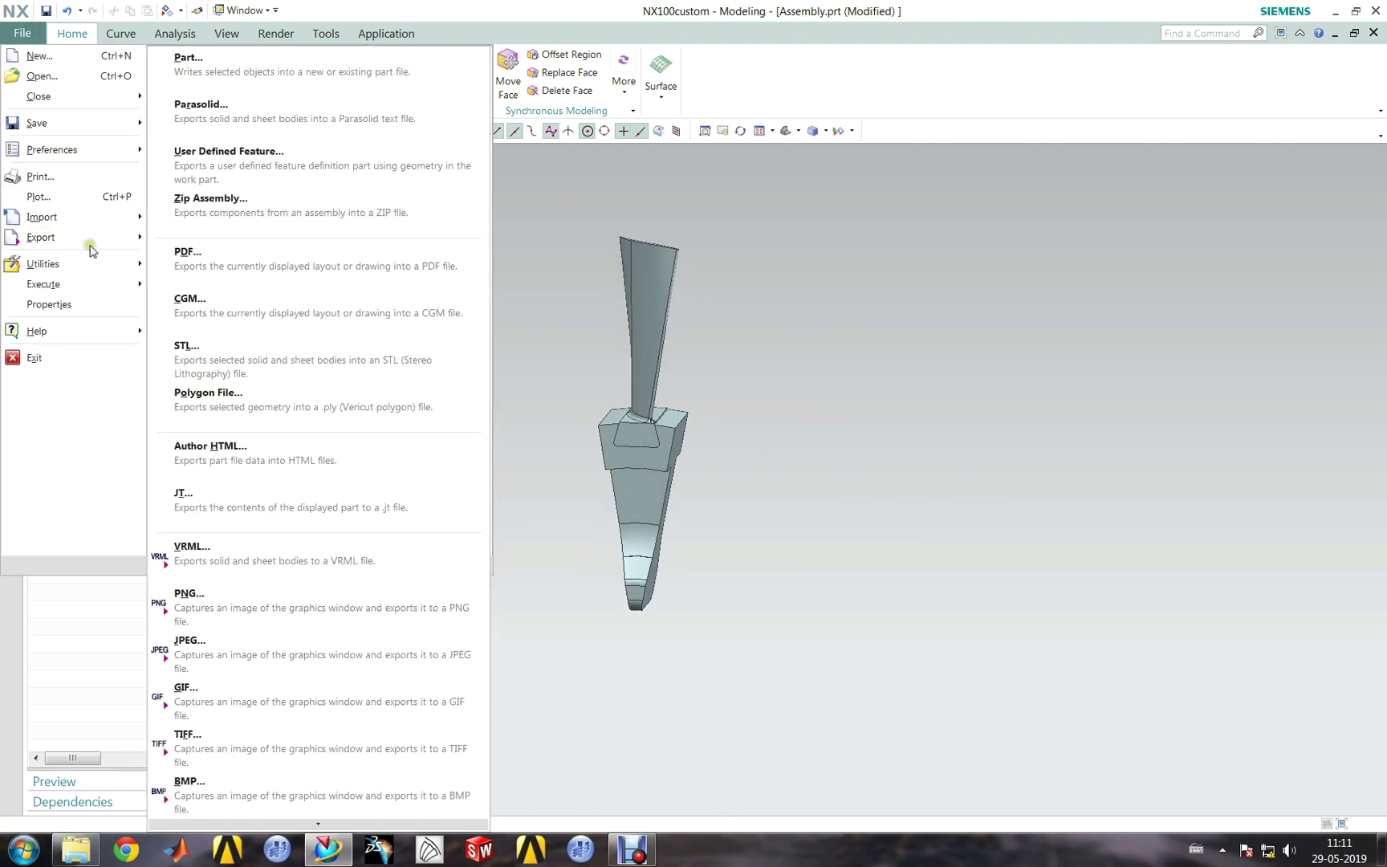
left_click(253, 117)
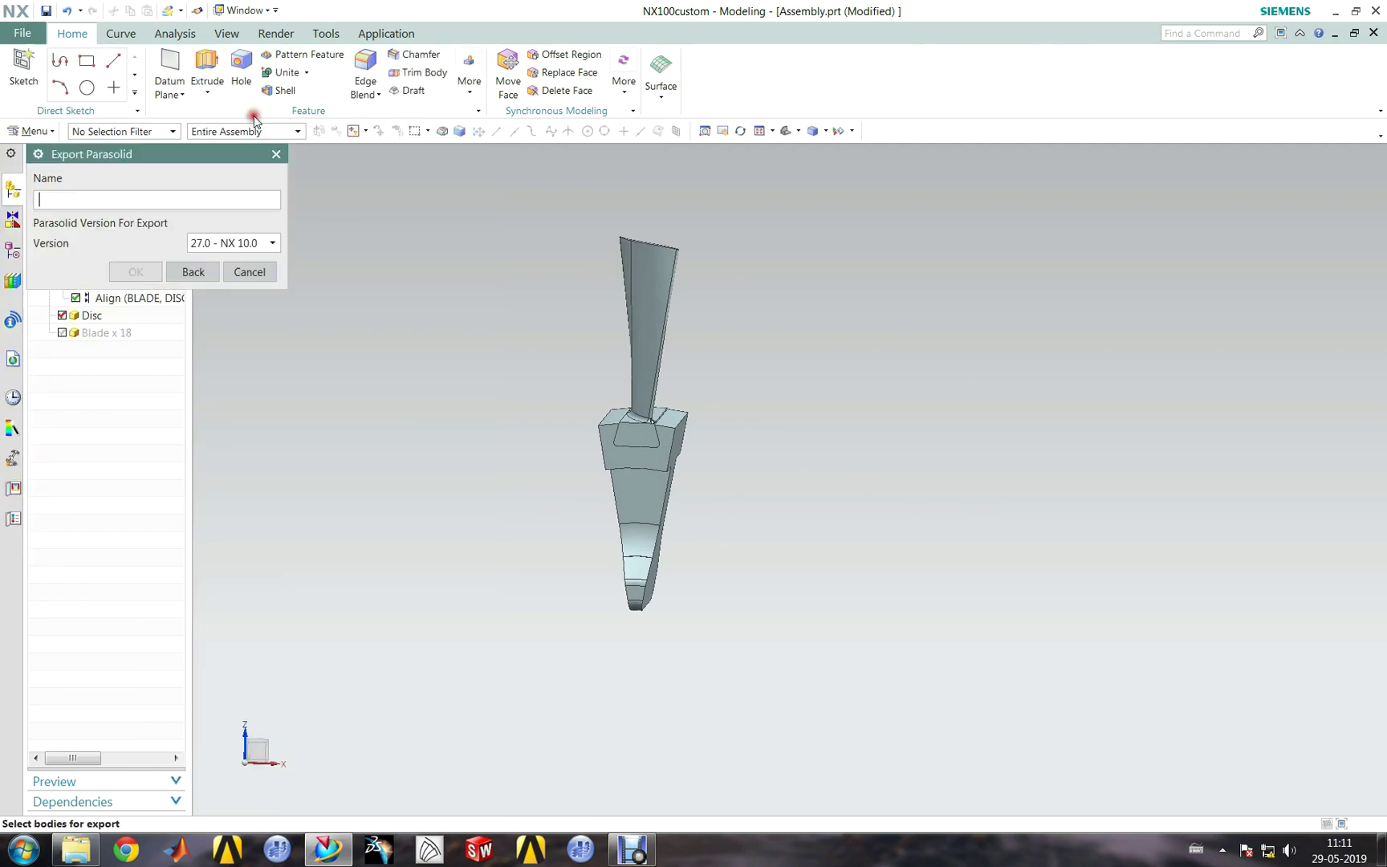
left_click(656, 316)
left_click(639, 497)
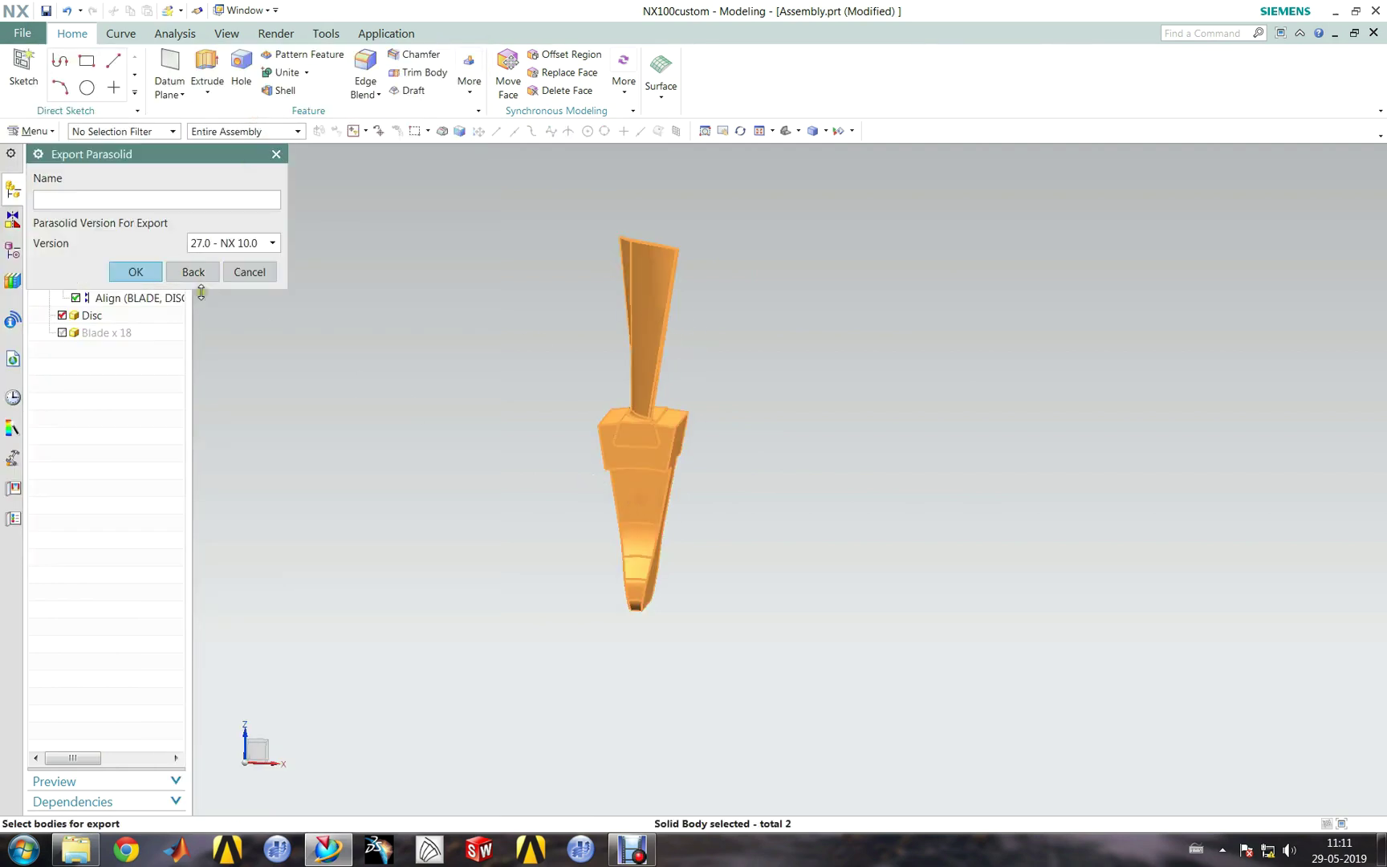
left_click(135, 271)
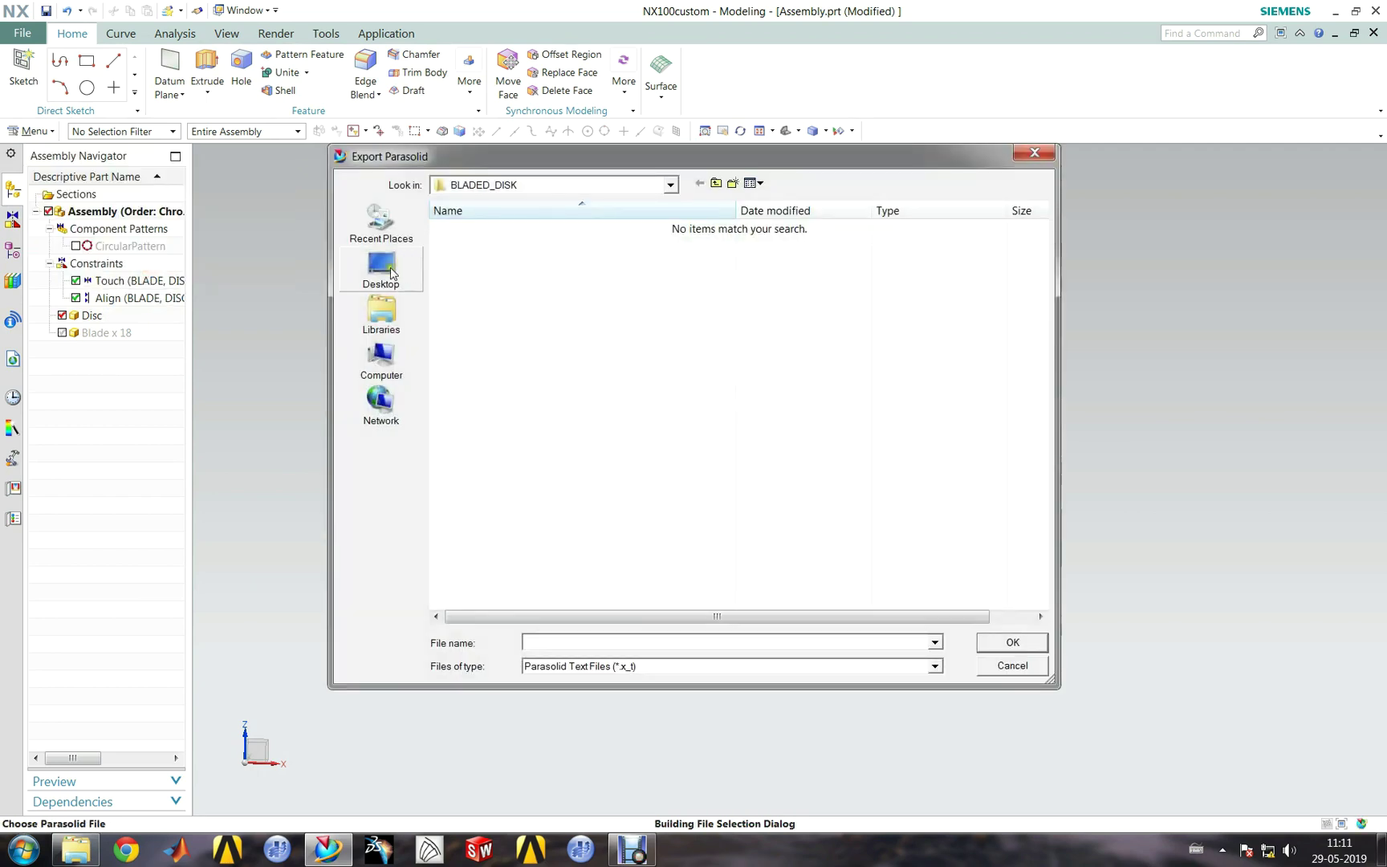
Step: Save the Parasolid text file as Blade_Disk in the BLADED_DISK folder inside TUTORIAL on the desktop
left_click(382, 272)
double_click(670, 281)
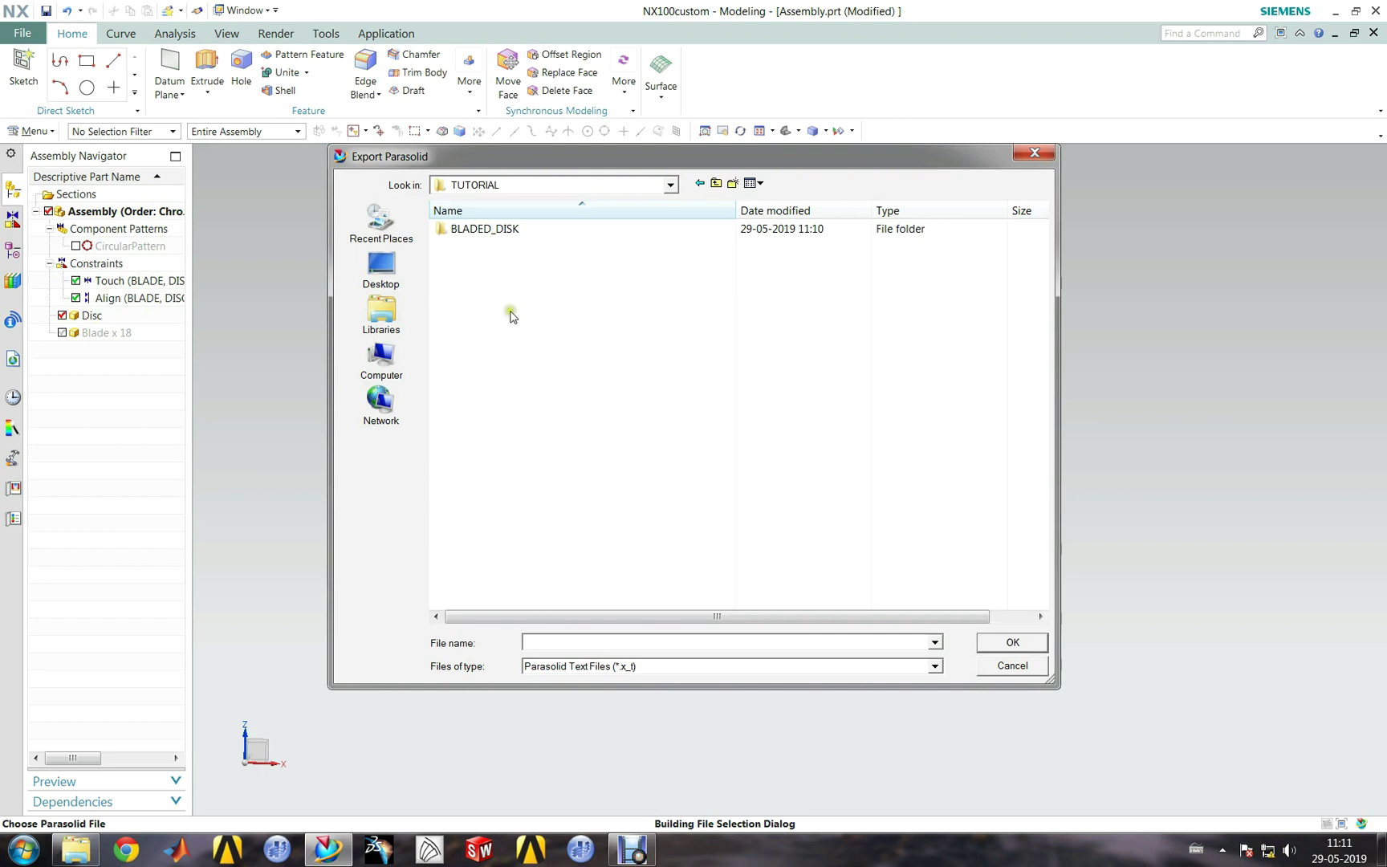
double_click(476, 229)
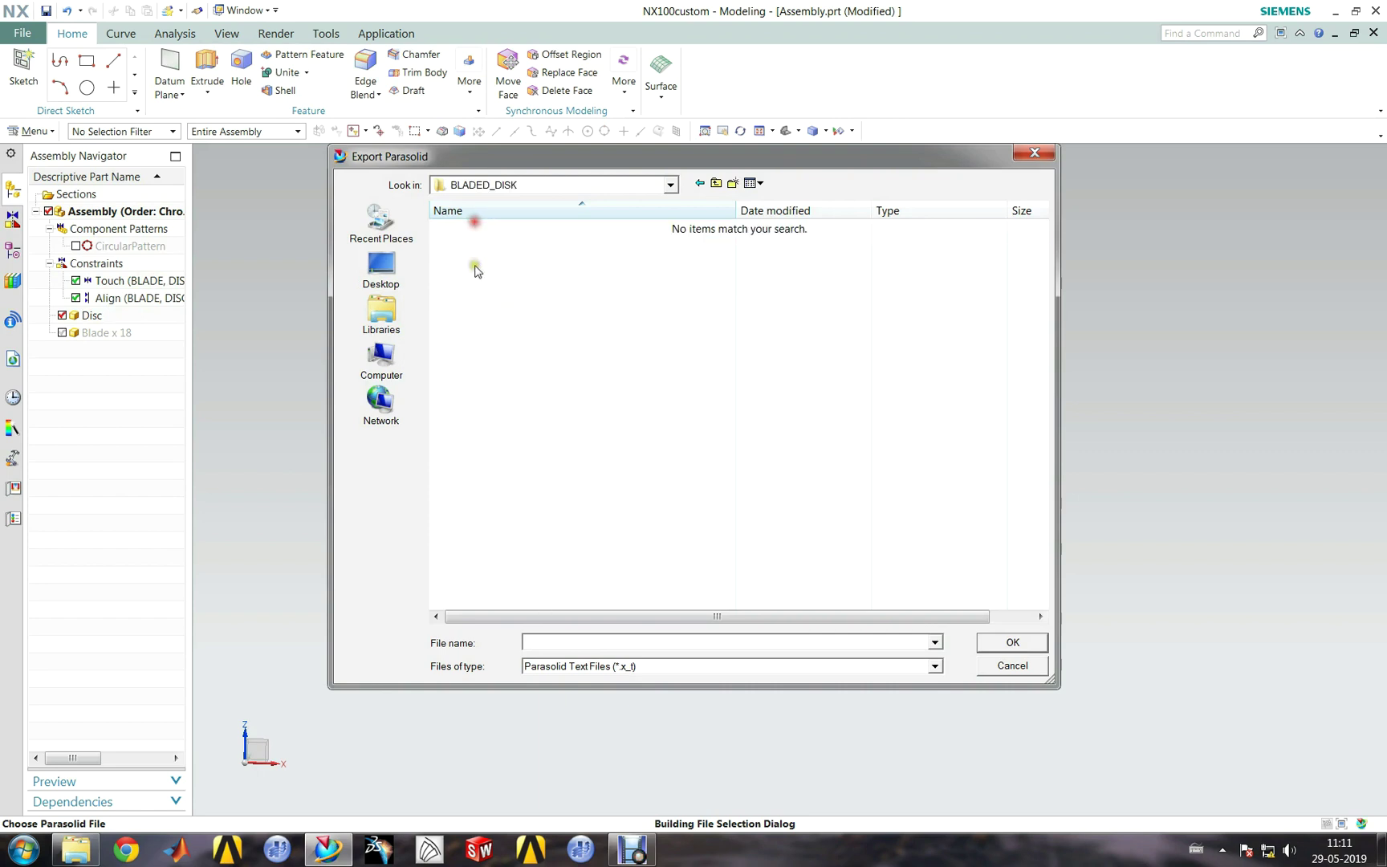
left_click(576, 639)
type("Blade")
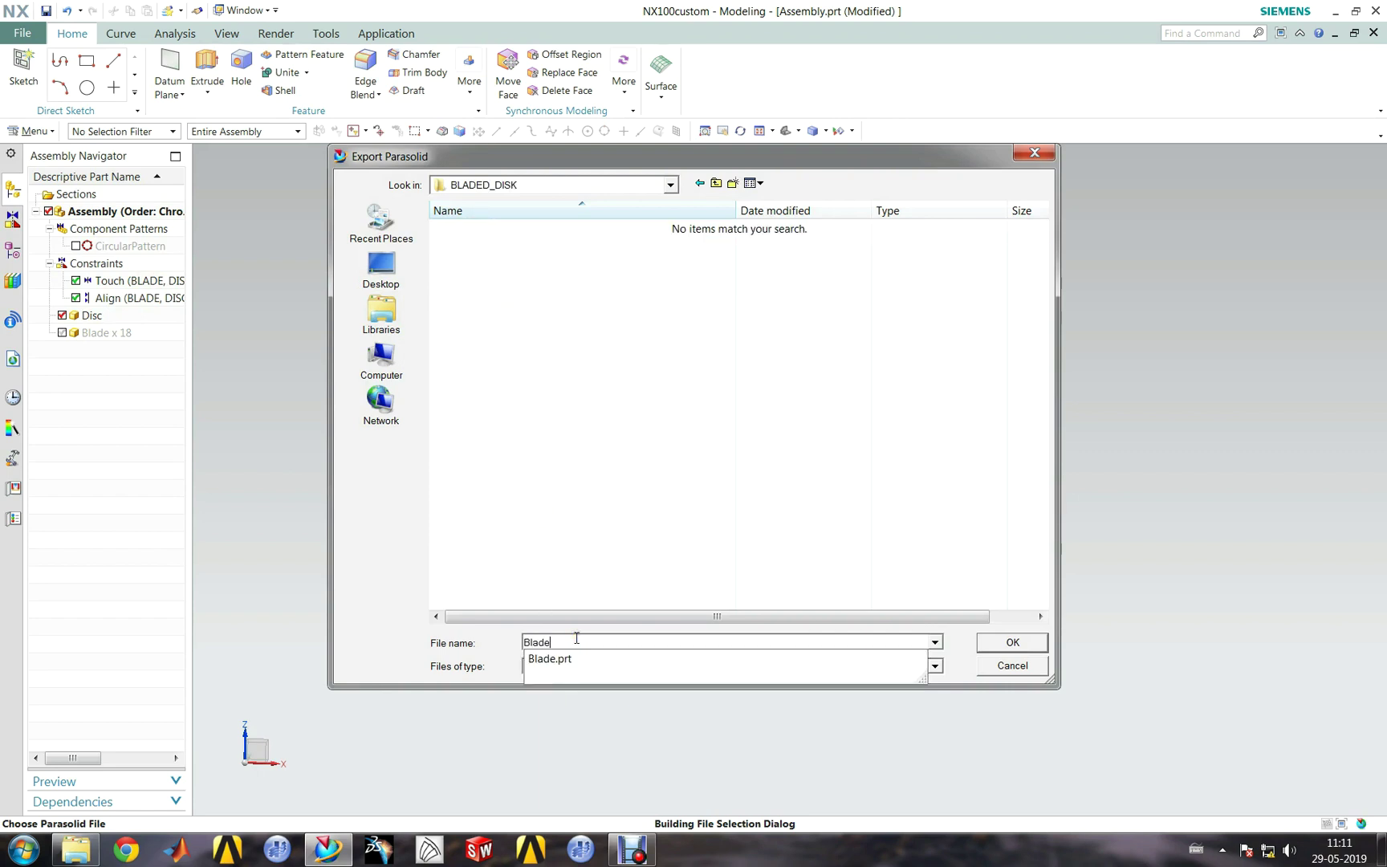
type("_D")
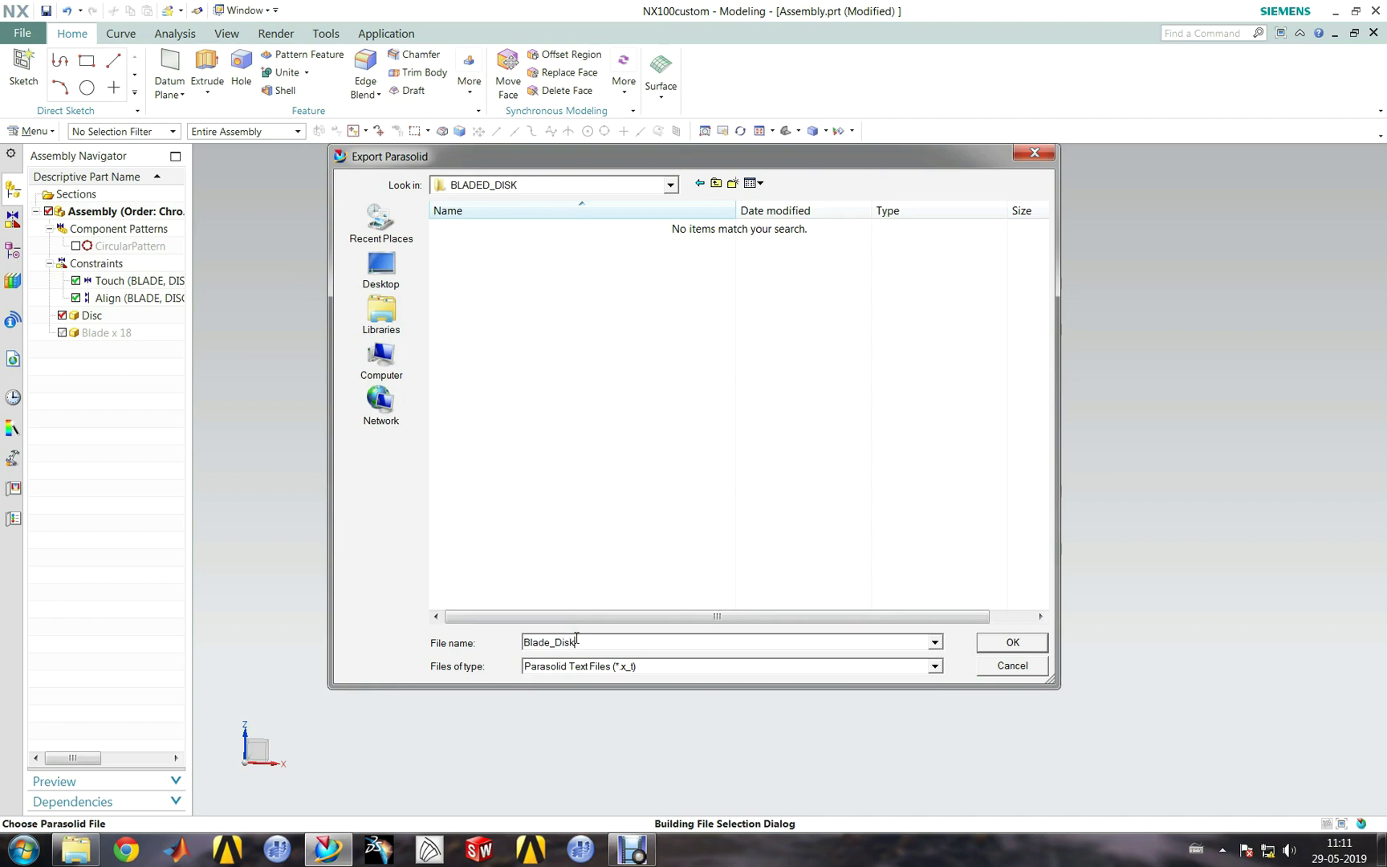
type("isk")
left_click(1012, 642)
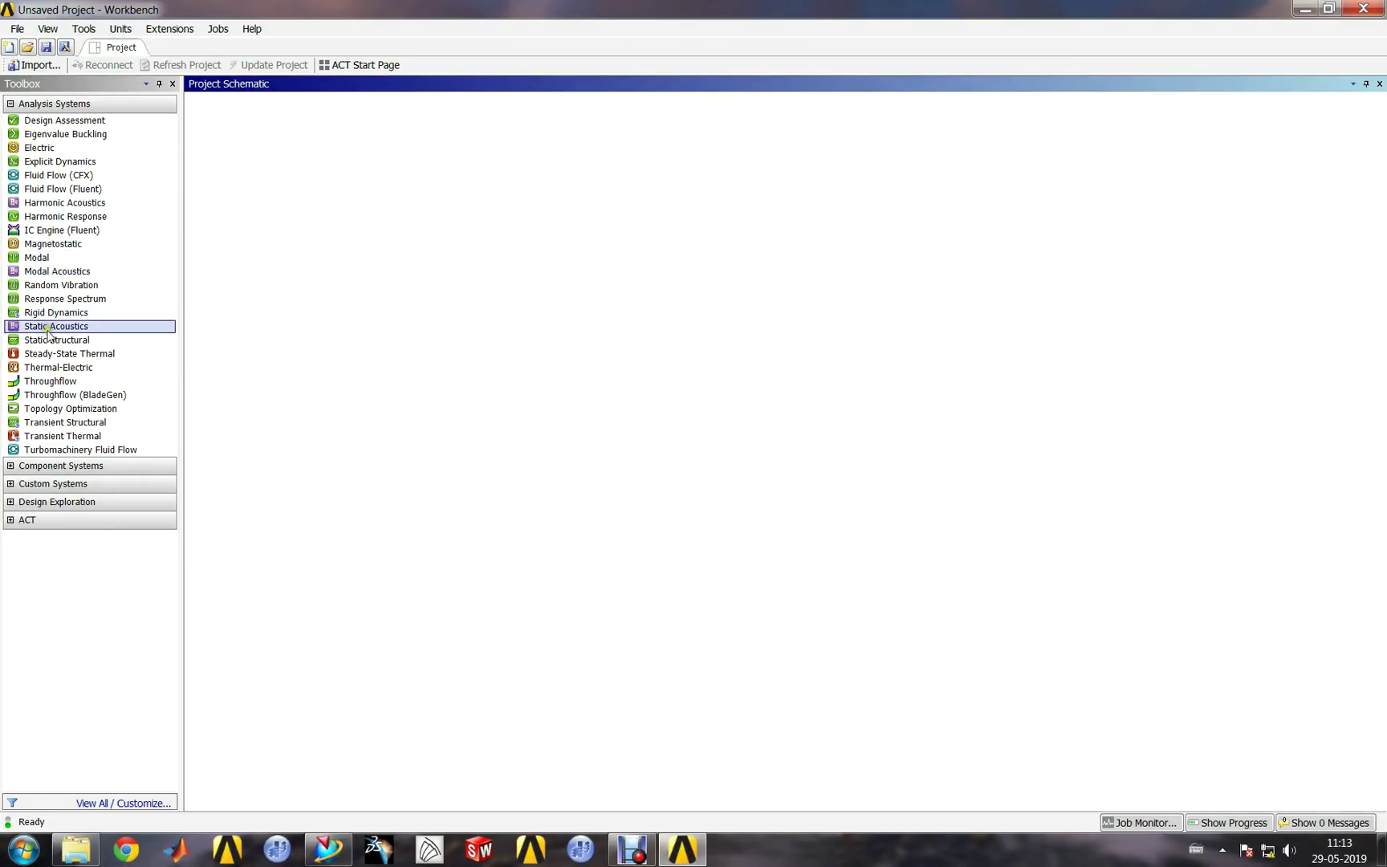
Step: In ANSYS Workbench, add a standalone Static Structural analysis system to the project schematic
left_click_drag(46, 341, 332, 233)
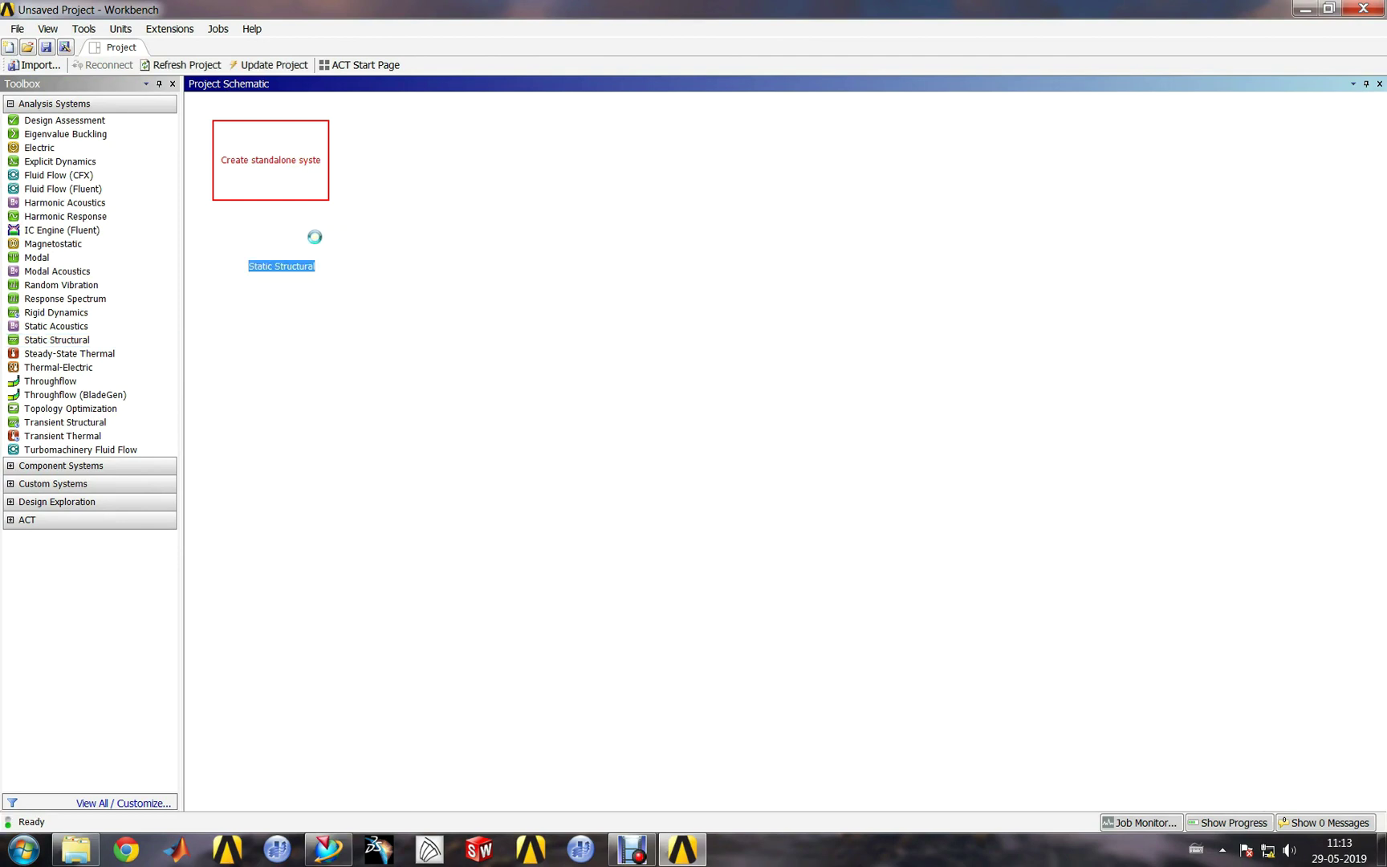
Step: Import the Blade_Disk Parasolid file from the BLADED_DISK folder inside TUTORIAL on the desktop as the Static Structural system's geometry
left_click(538, 297)
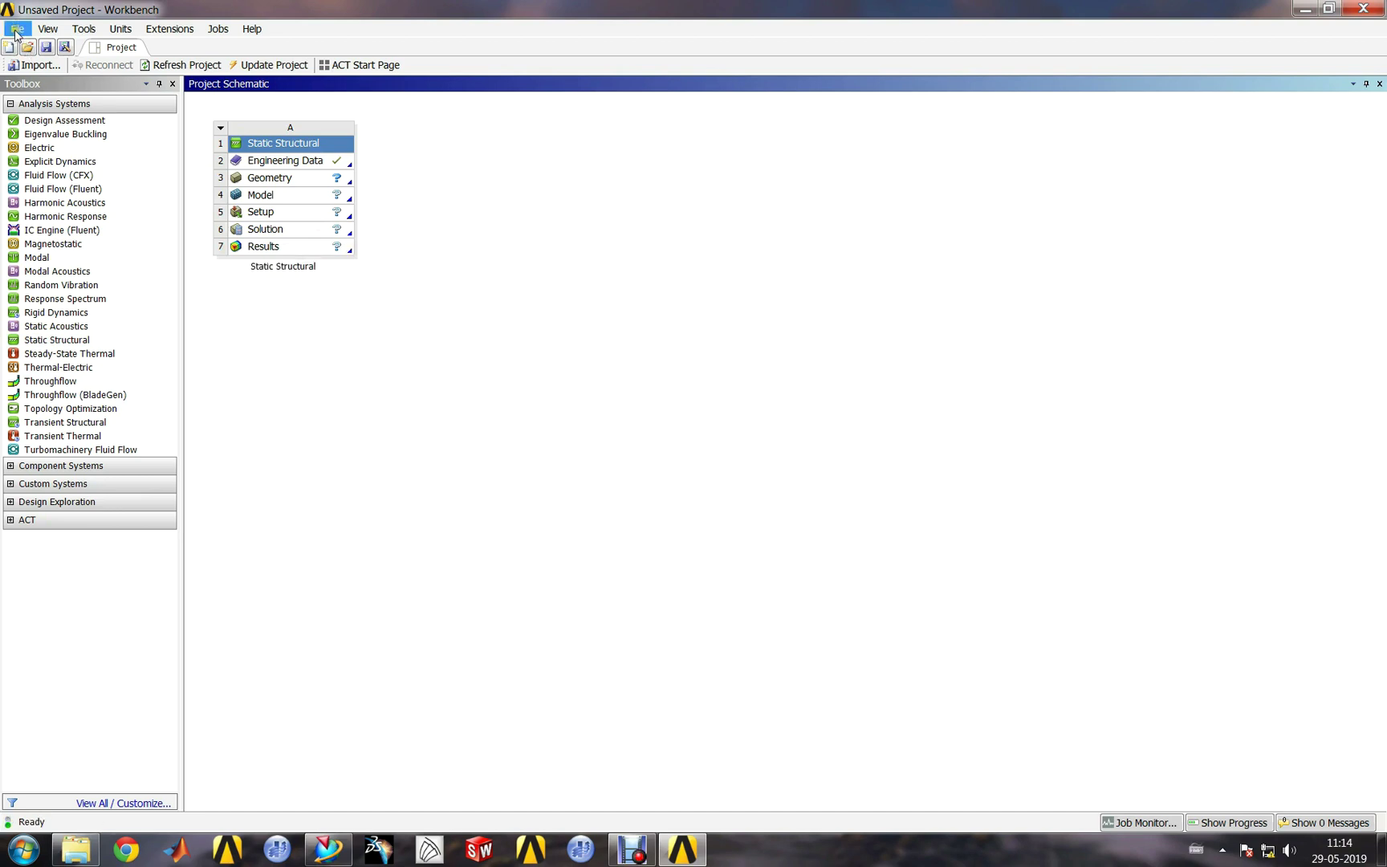
left_click(281, 179)
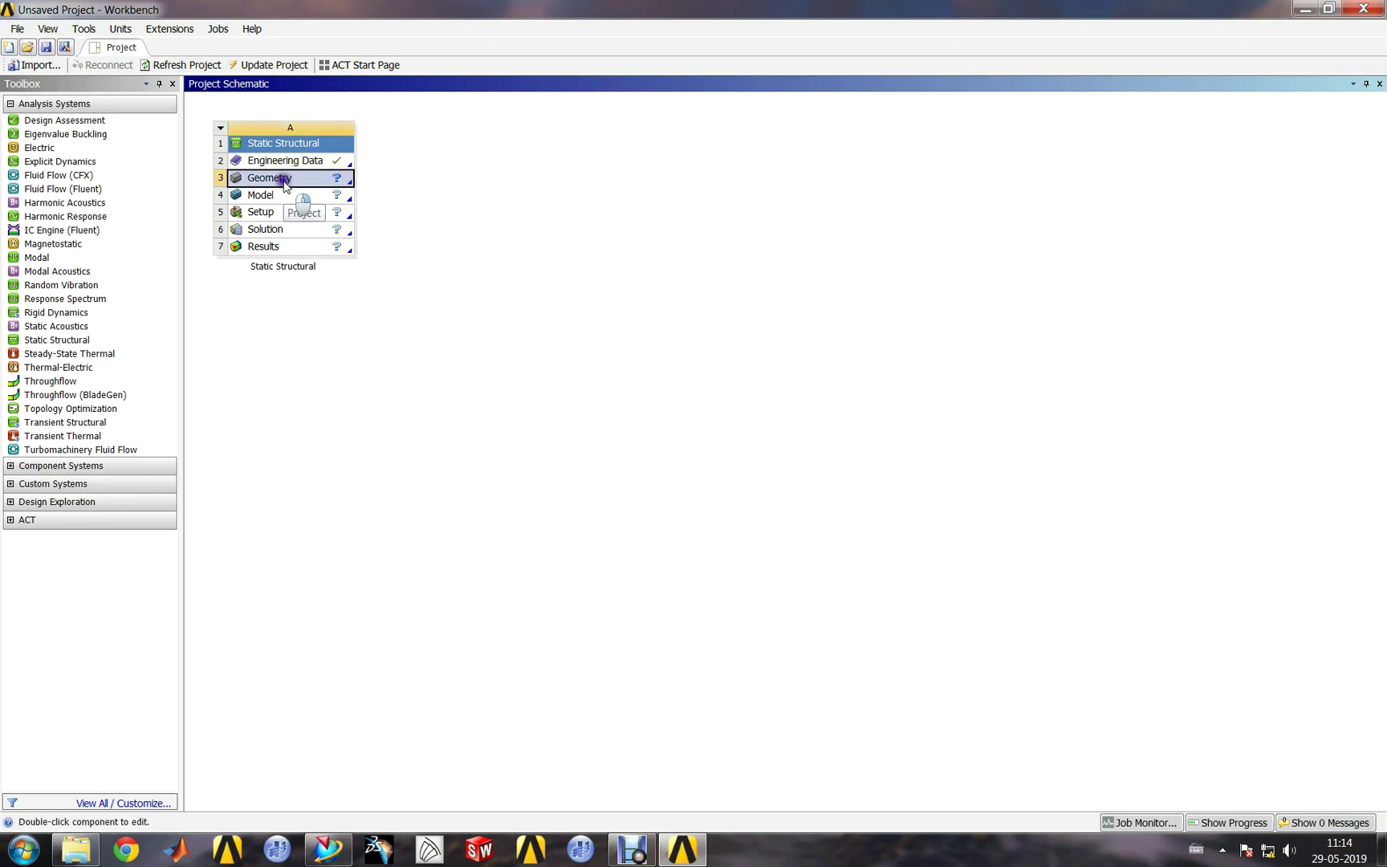
right_click(407, 224)
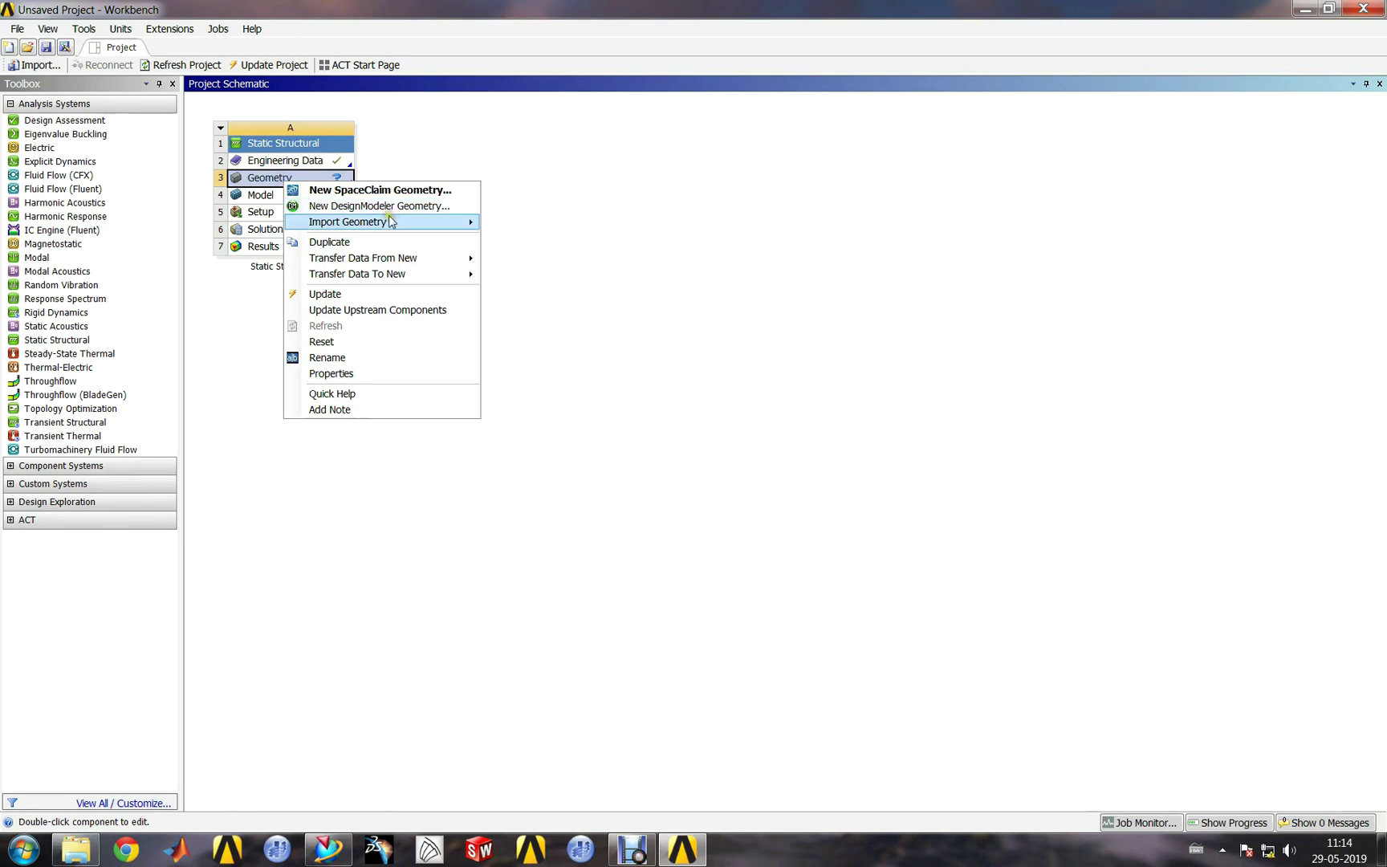
mouse_move(408, 226)
left_click(521, 223)
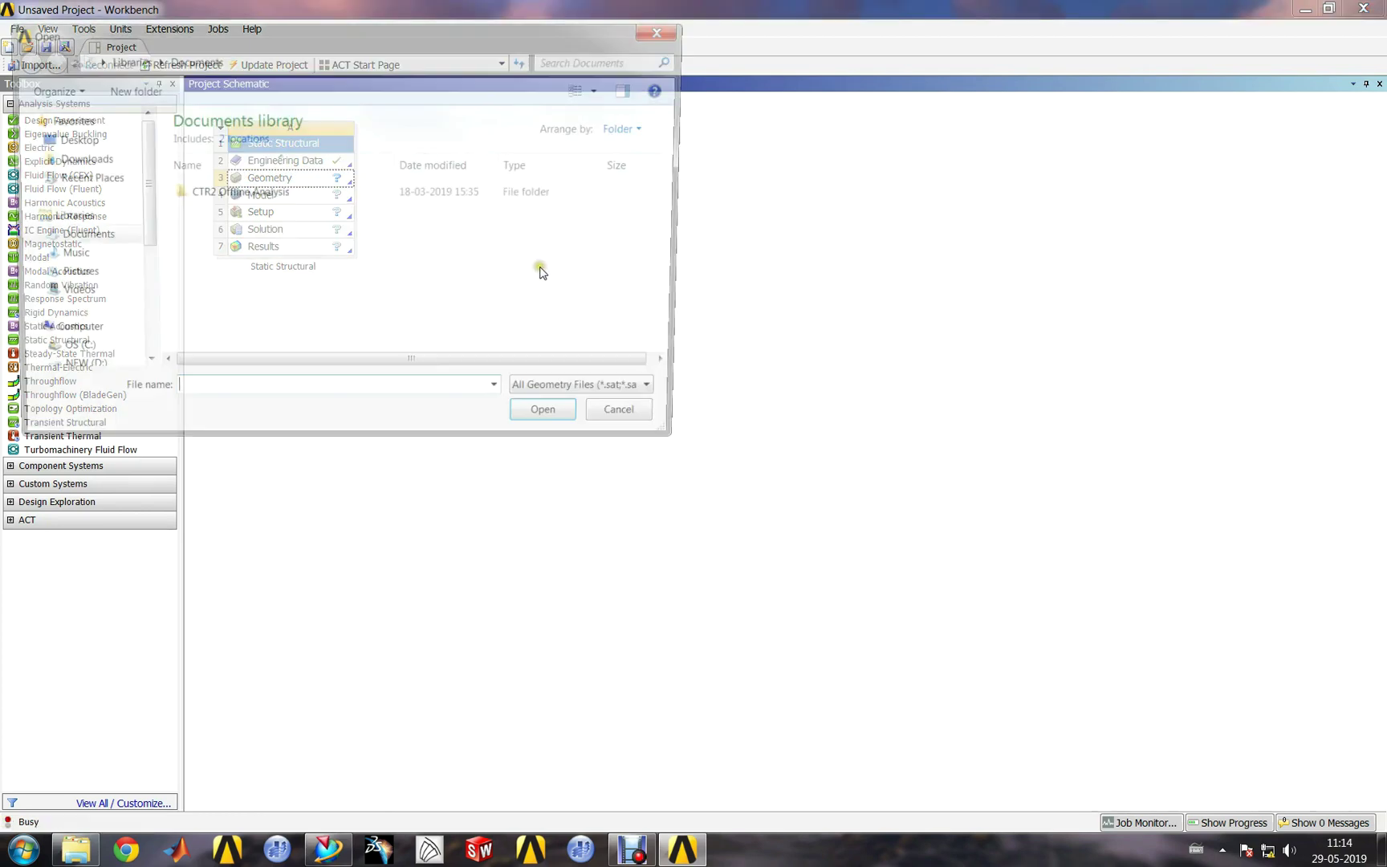
left_click(69, 140)
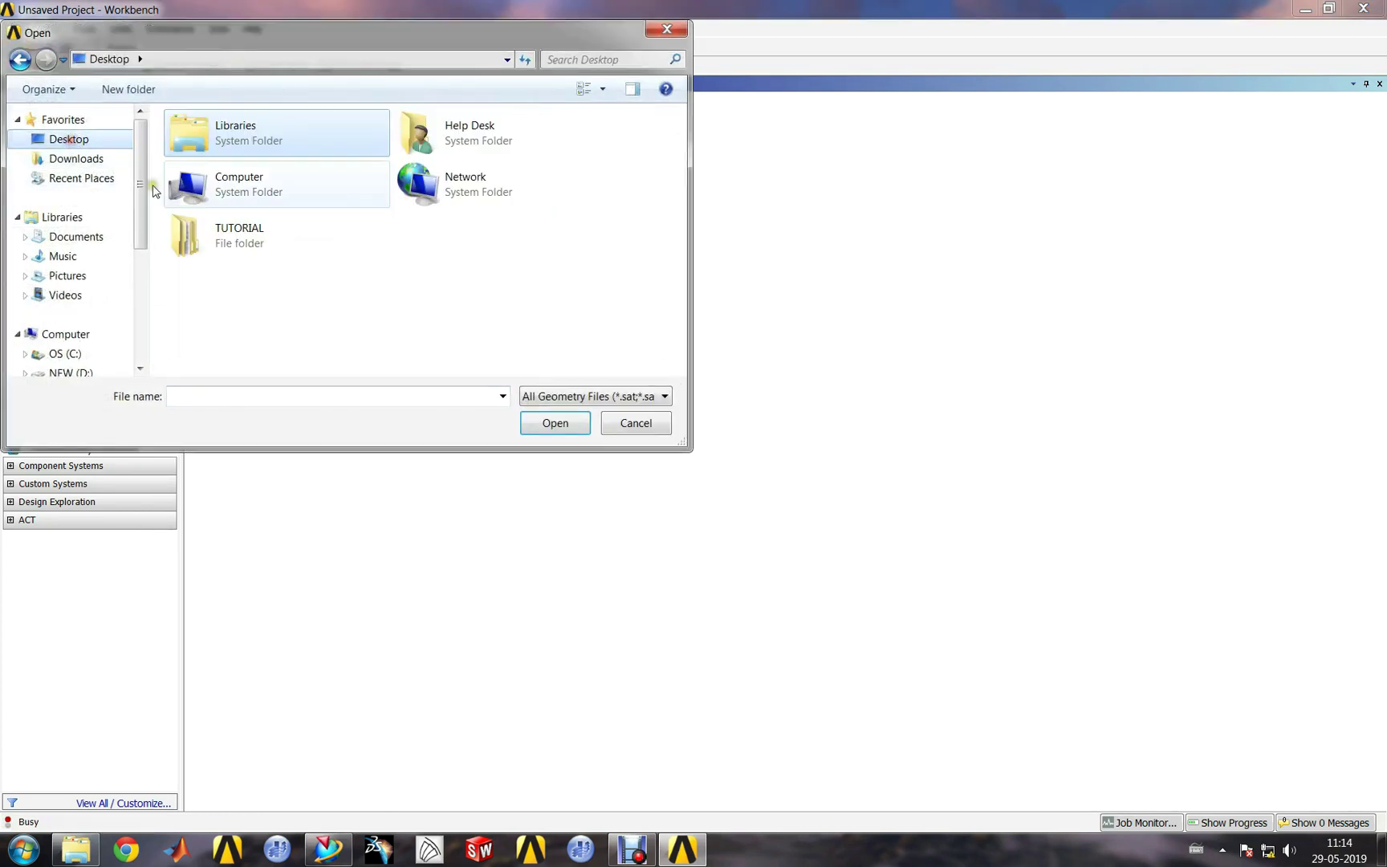
double_click(249, 239)
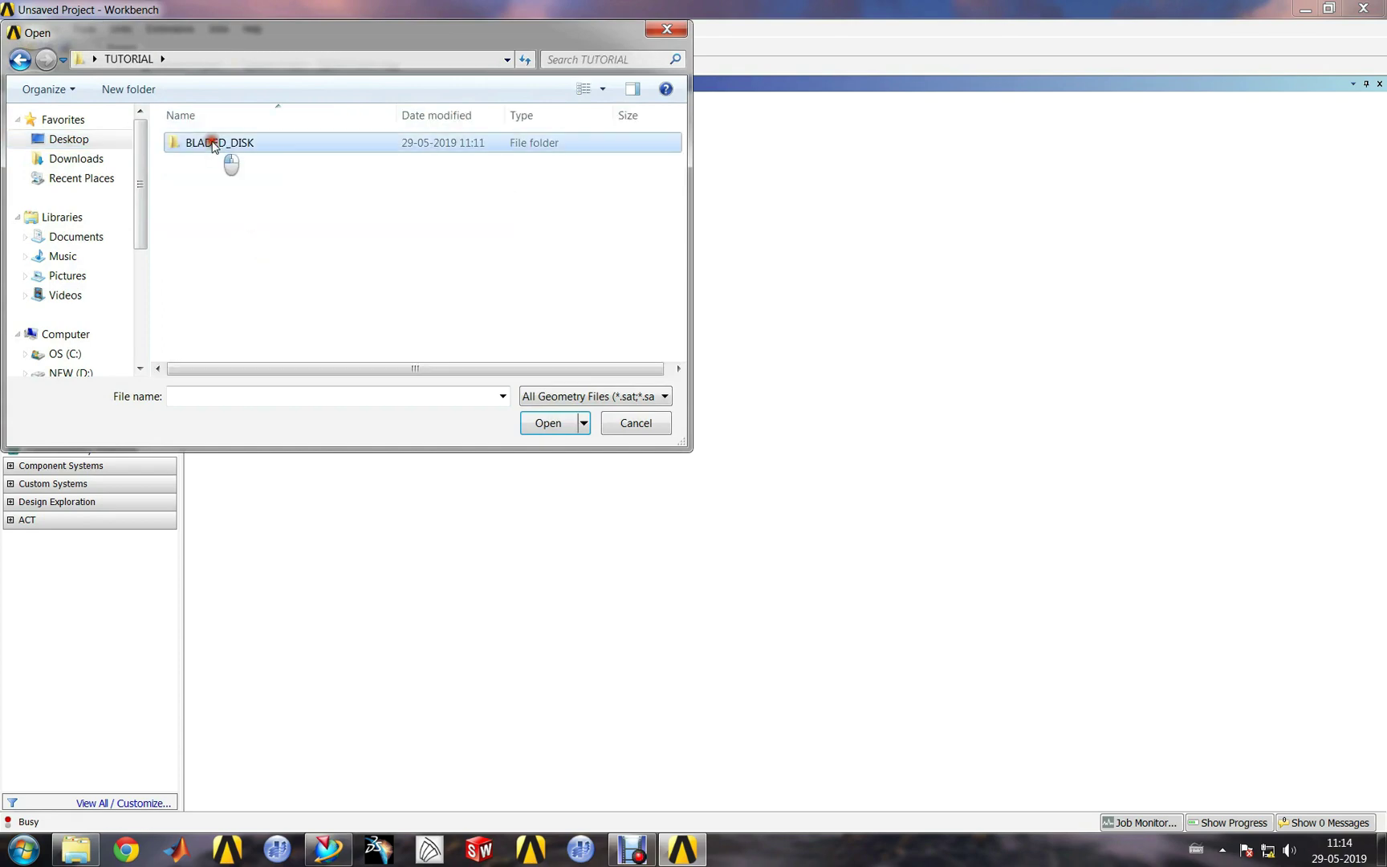
double_click(213, 142)
double_click(212, 201)
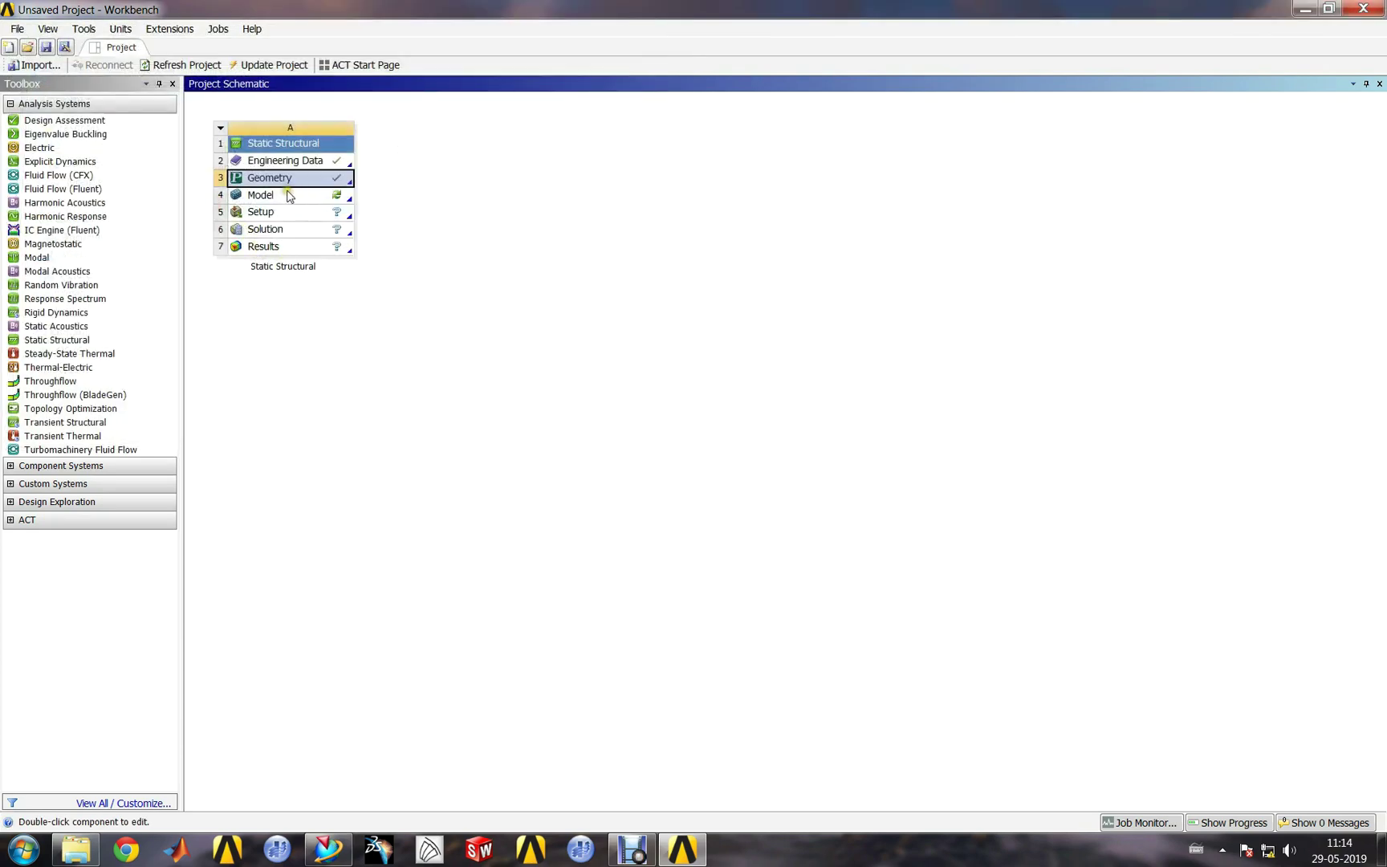
Step: Open the Static Structural model in Mechanical and list the imported geometry's parts with the sector shown upright
double_click(289, 196)
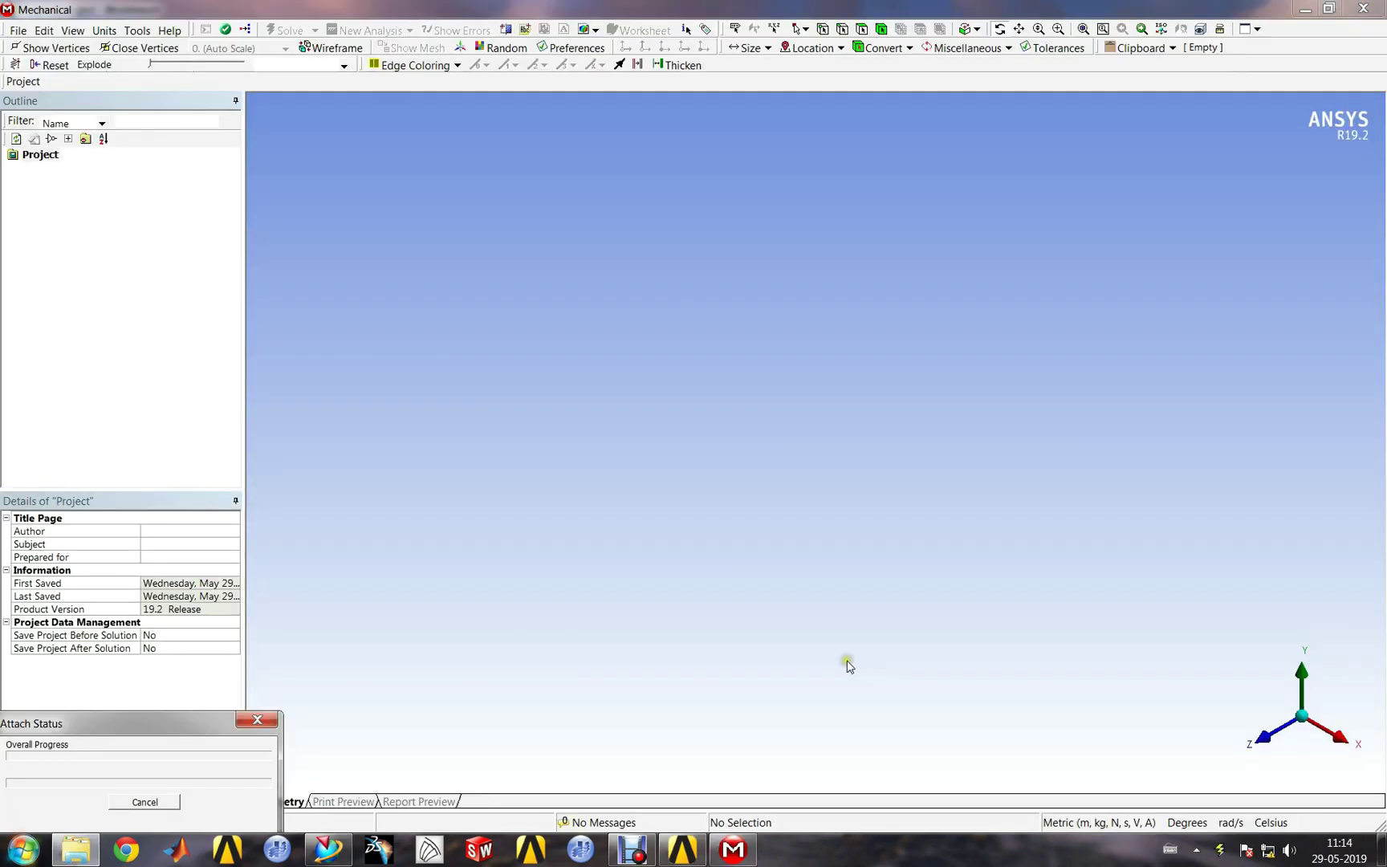
left_click_drag(185, 726, 610, 499)
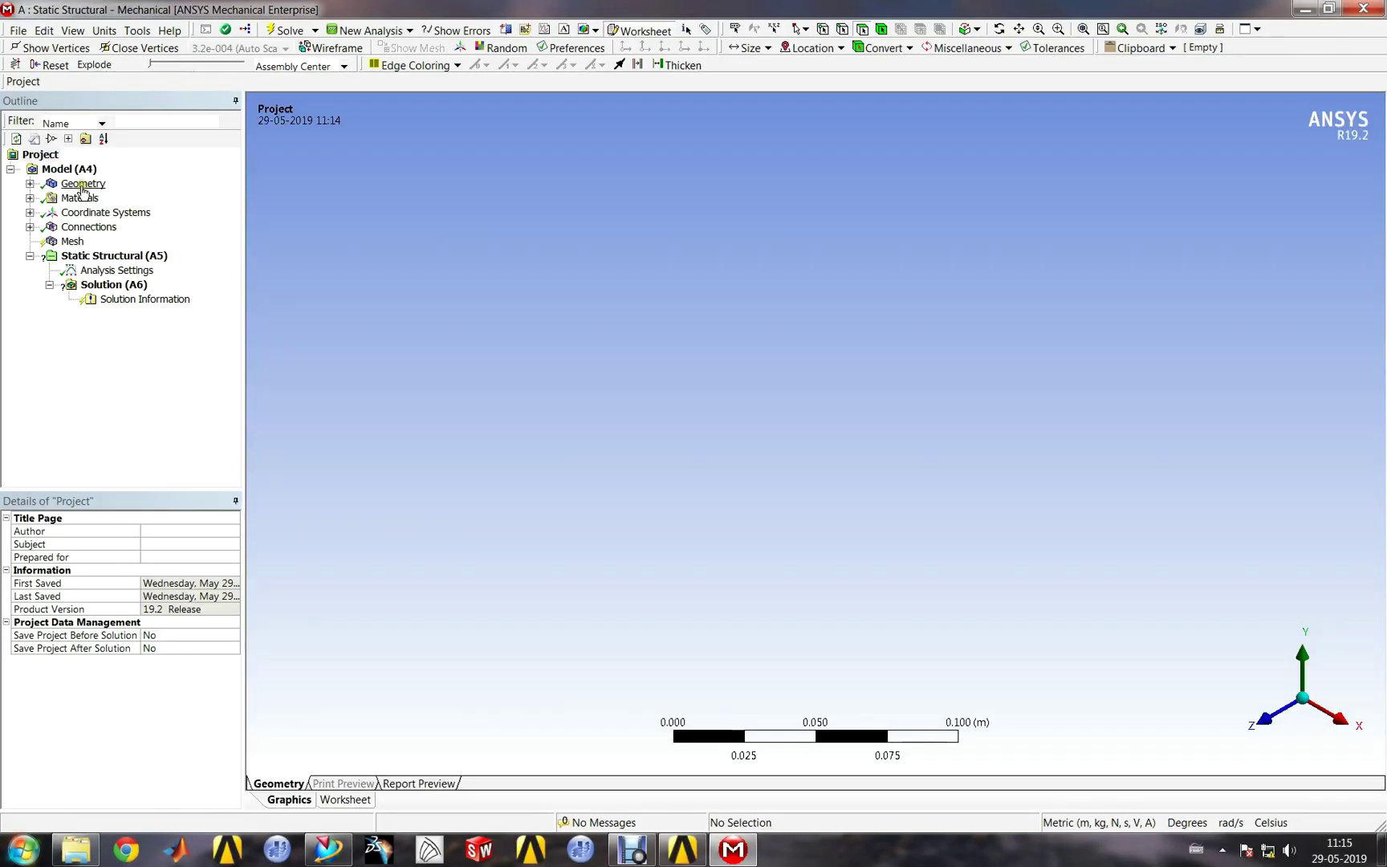
left_click(81, 185)
left_click(30, 184)
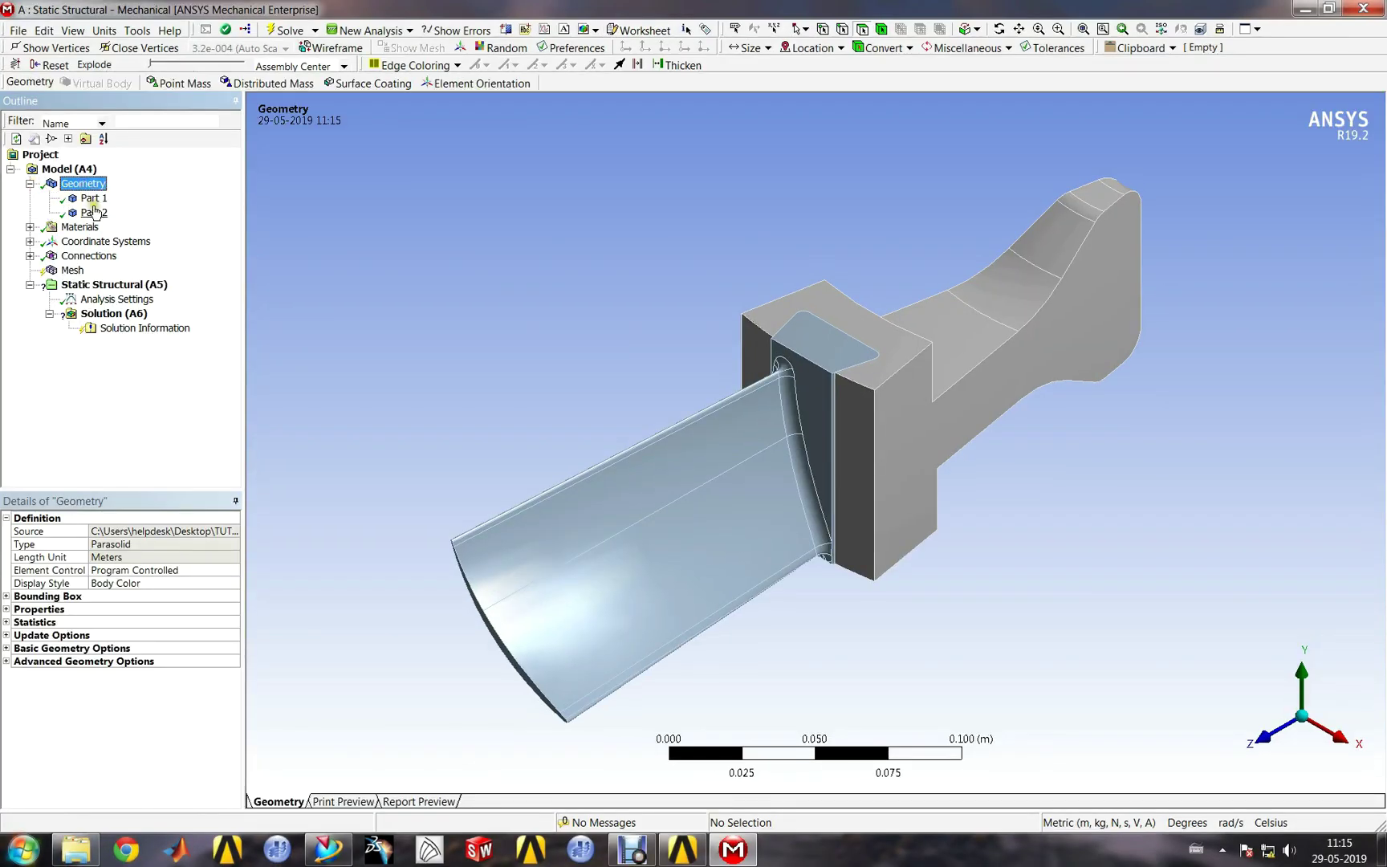
middle_click_drag(749, 532, 920, 353)
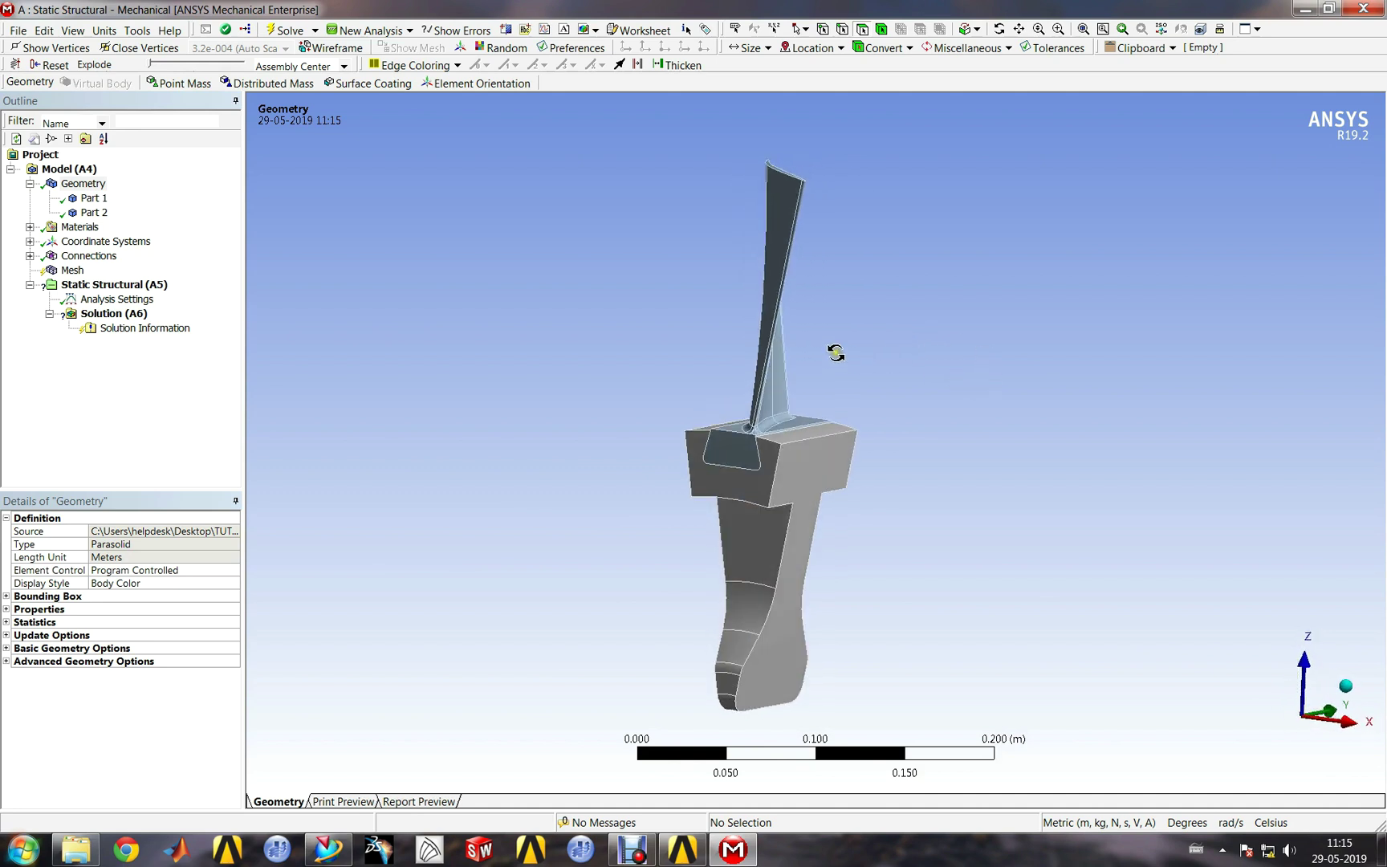
Step: Rename the disc sector part as Disk and the blade part as Blade
left_click(101, 198)
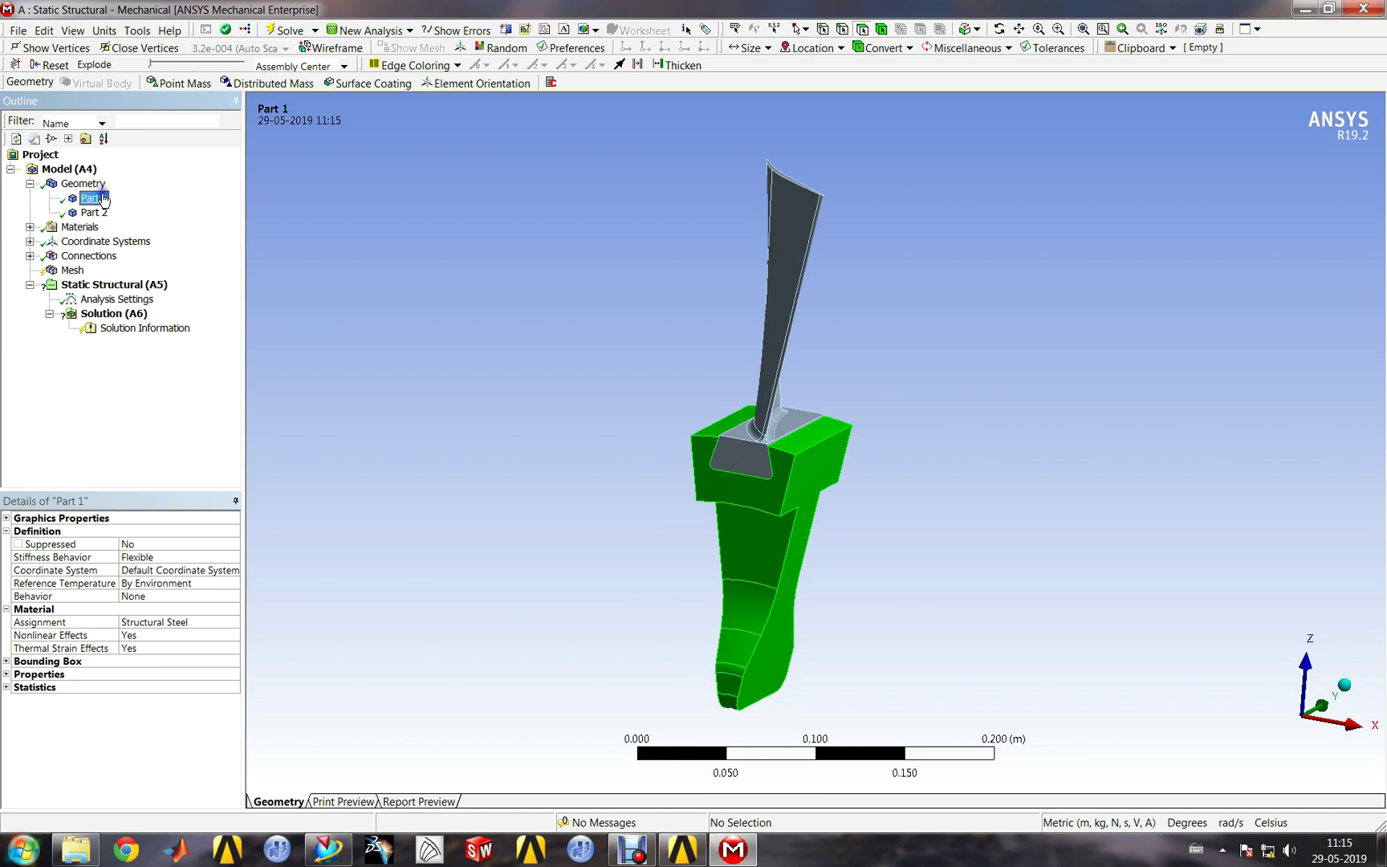
right_click(102, 198)
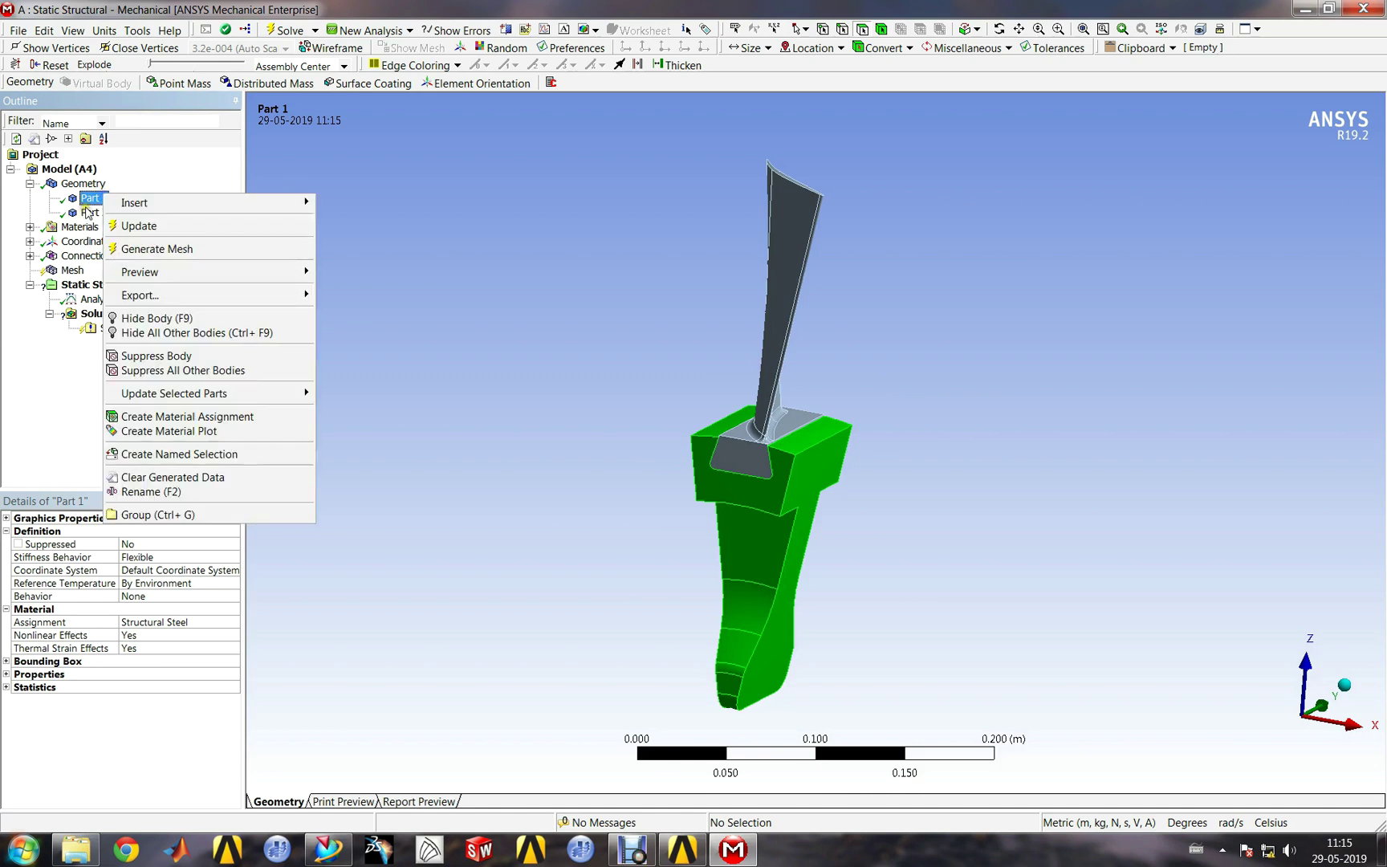
left_click(182, 490)
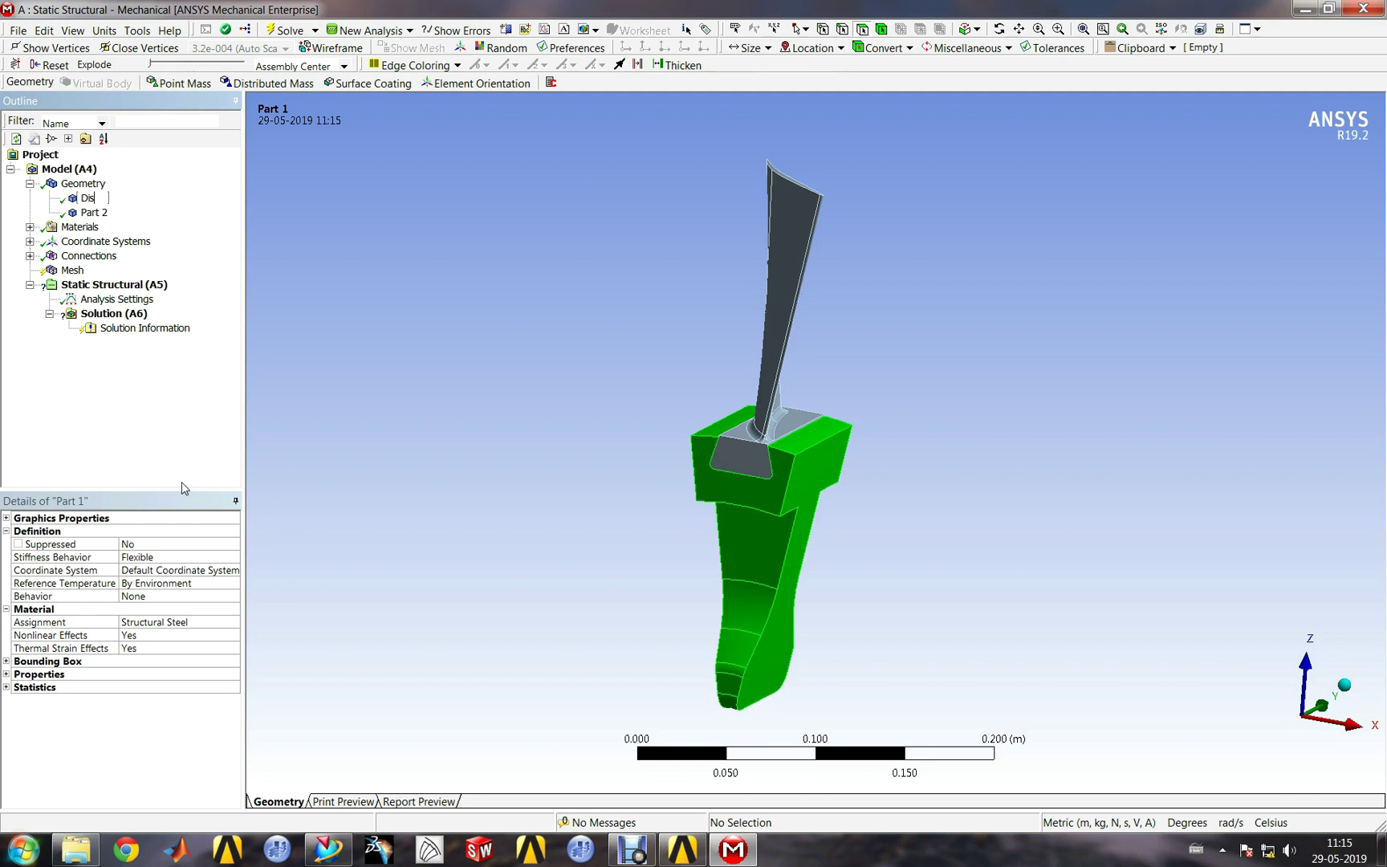
left_click(94, 212)
left_click(94, 212)
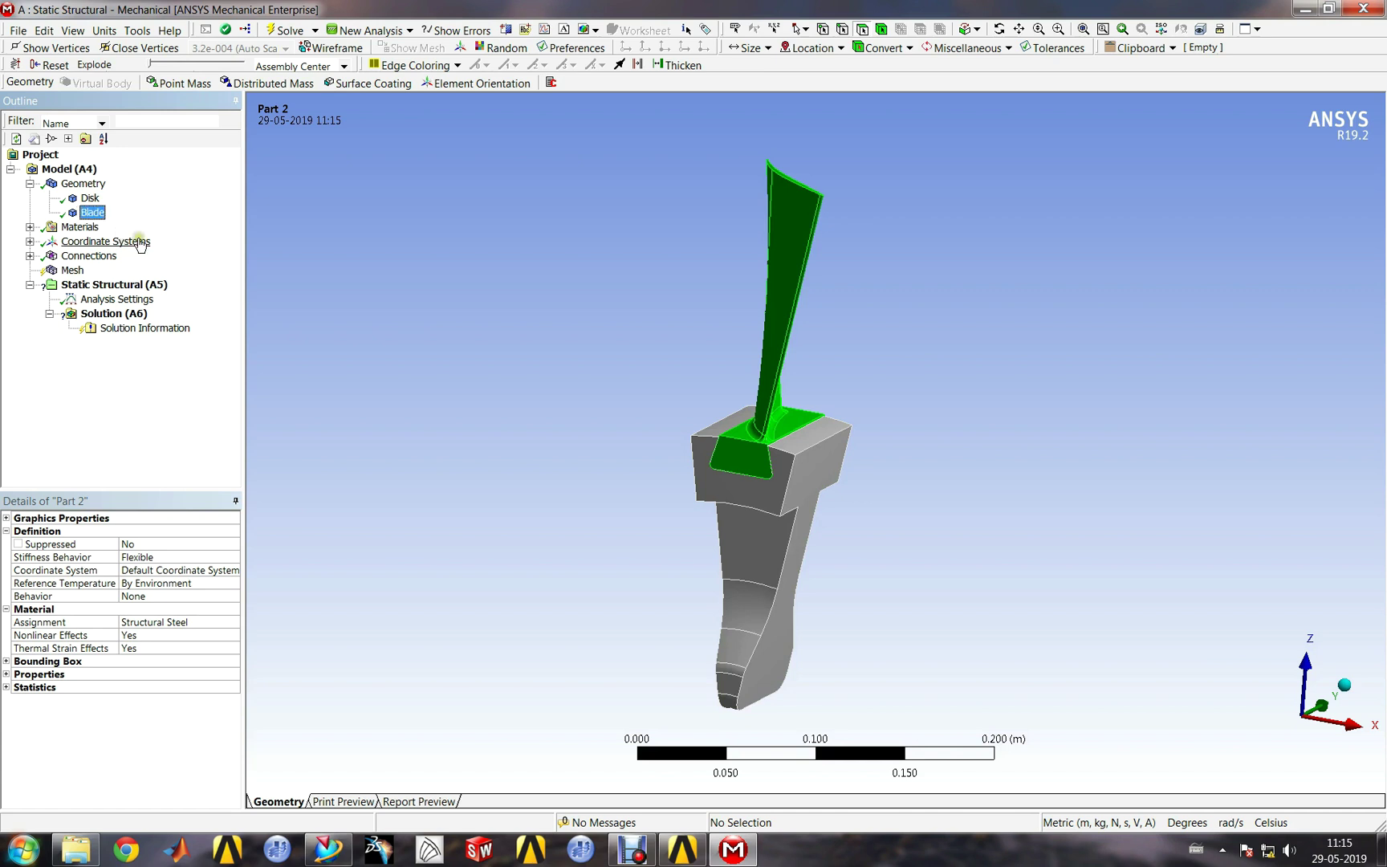
Step: Examine the Structural Steel material properties and the coordinate systems defined in the model
left_click(28, 226)
left_click(112, 241)
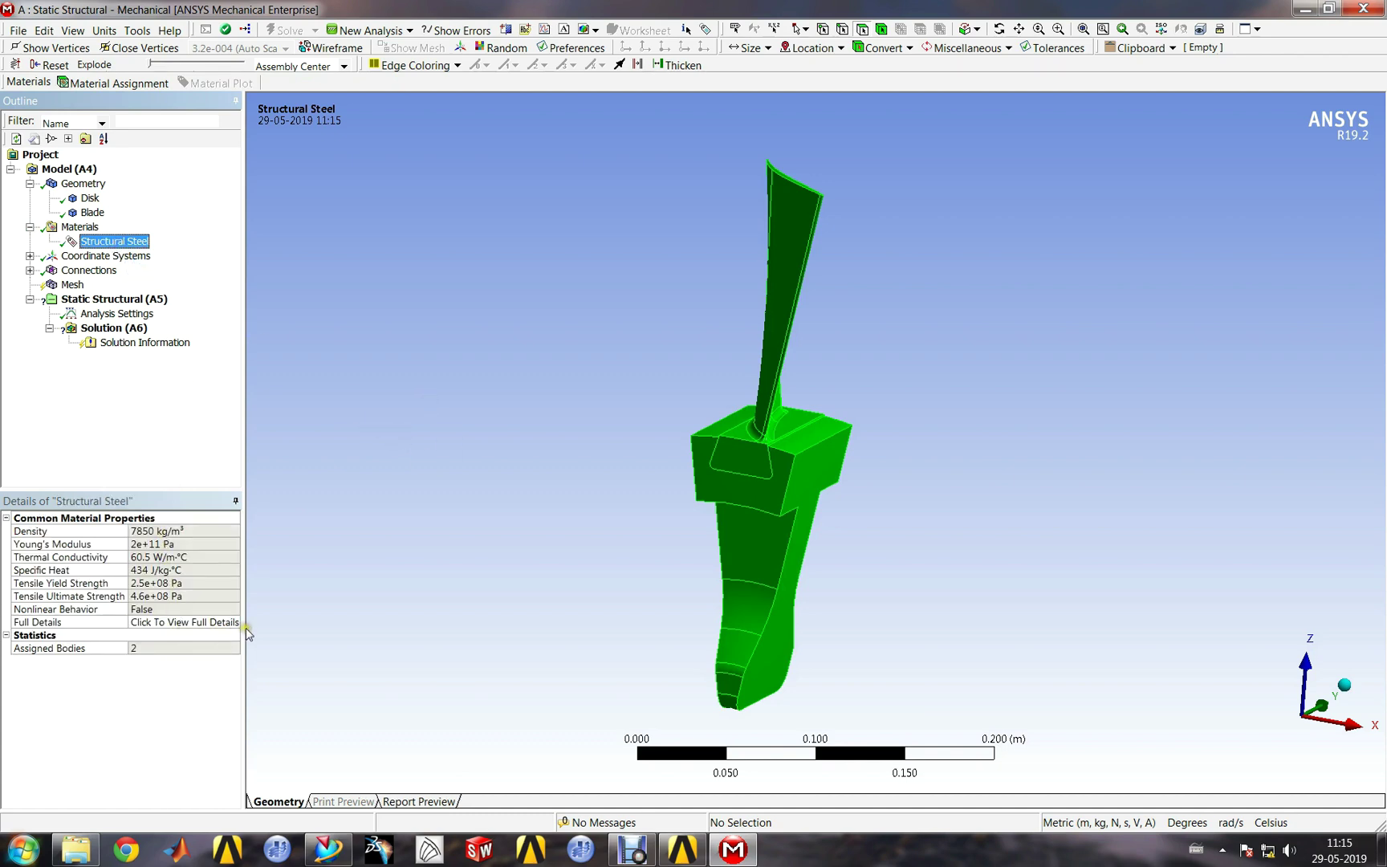
left_click_drag(246, 624, 260, 634)
left_click(29, 255)
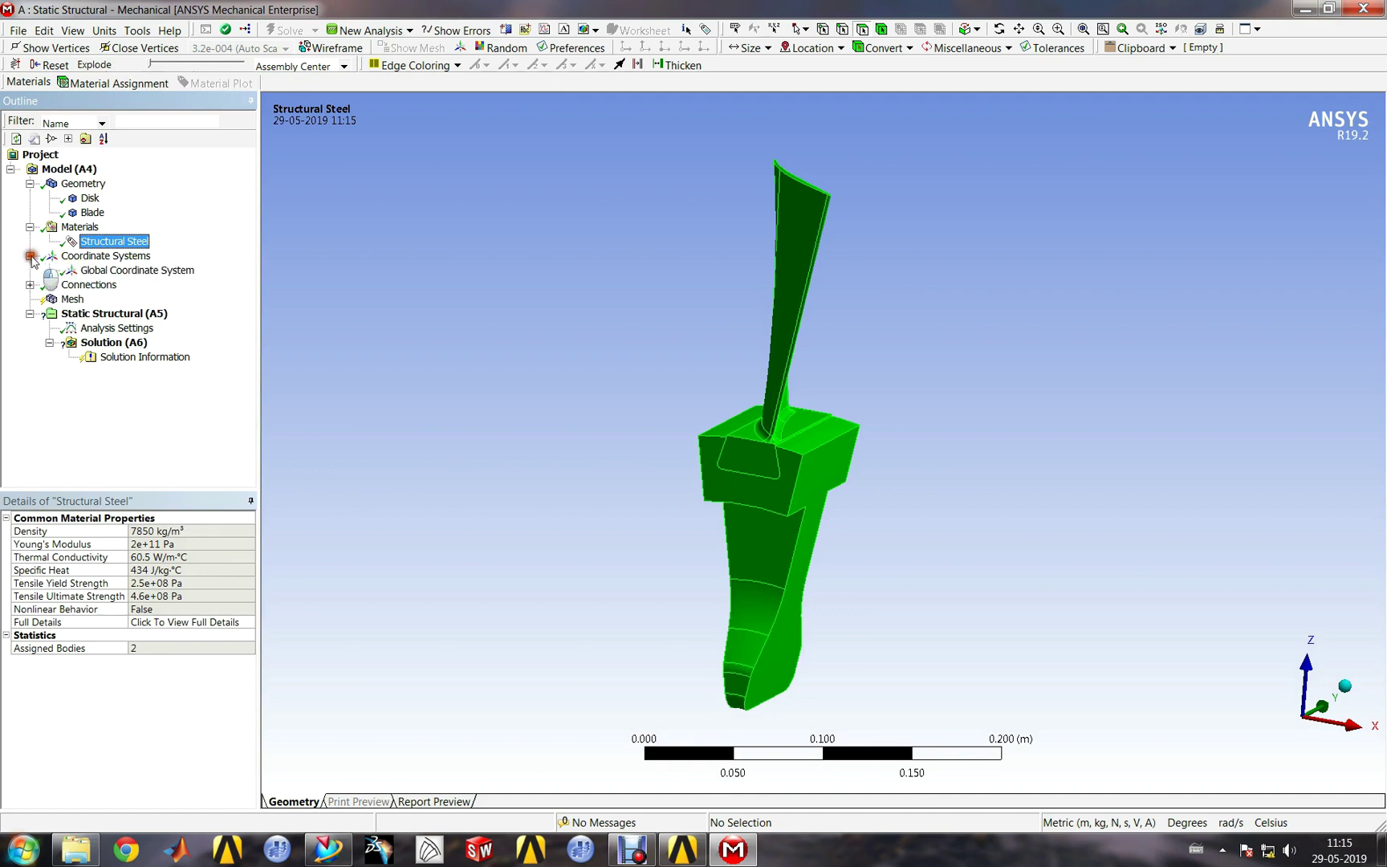
left_click(91, 257)
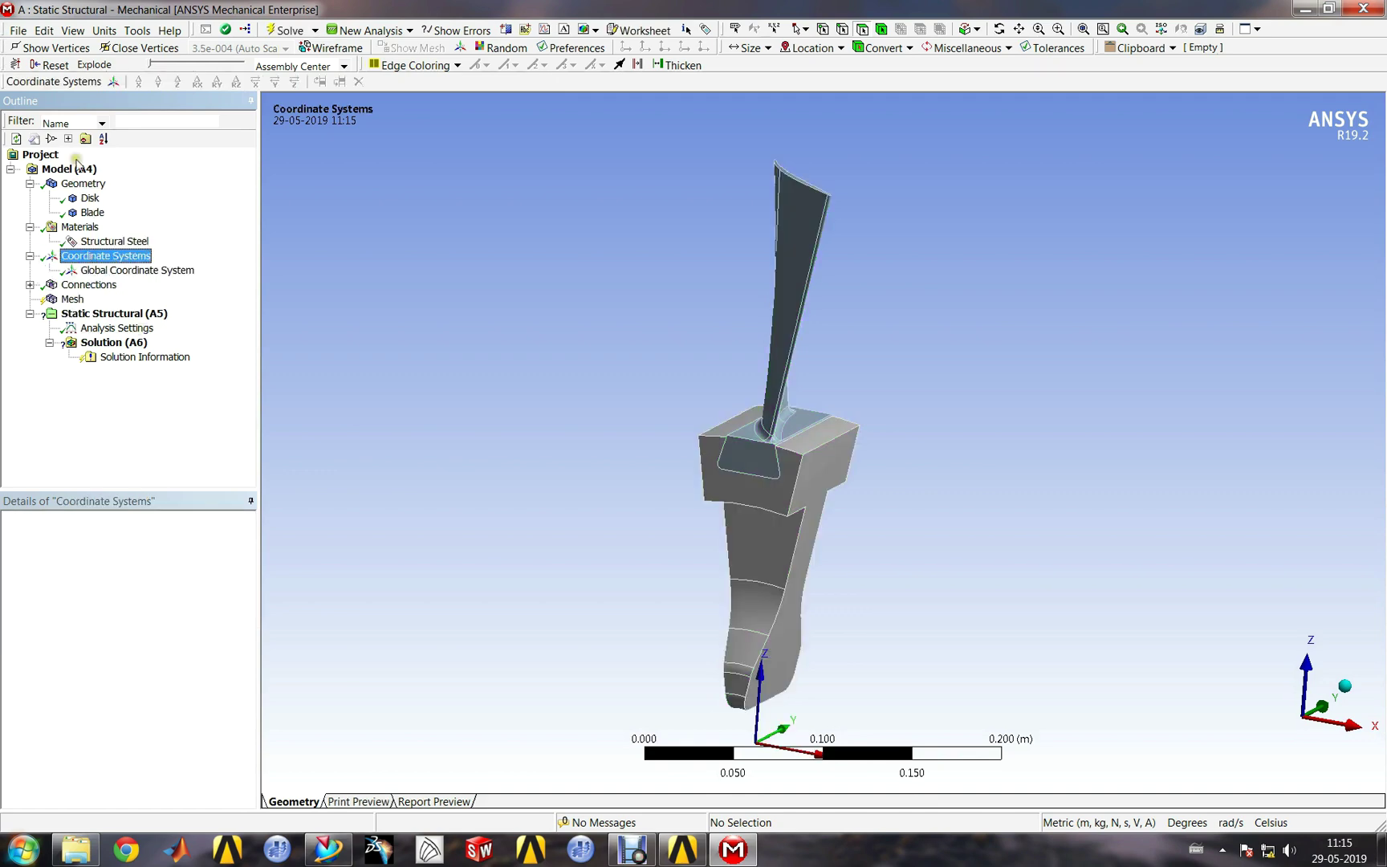
Step: Insert a Symmetry object into the model and add a Cyclic Region to it
left_click(77, 167)
right_click(77, 168)
mouse_move(141, 180)
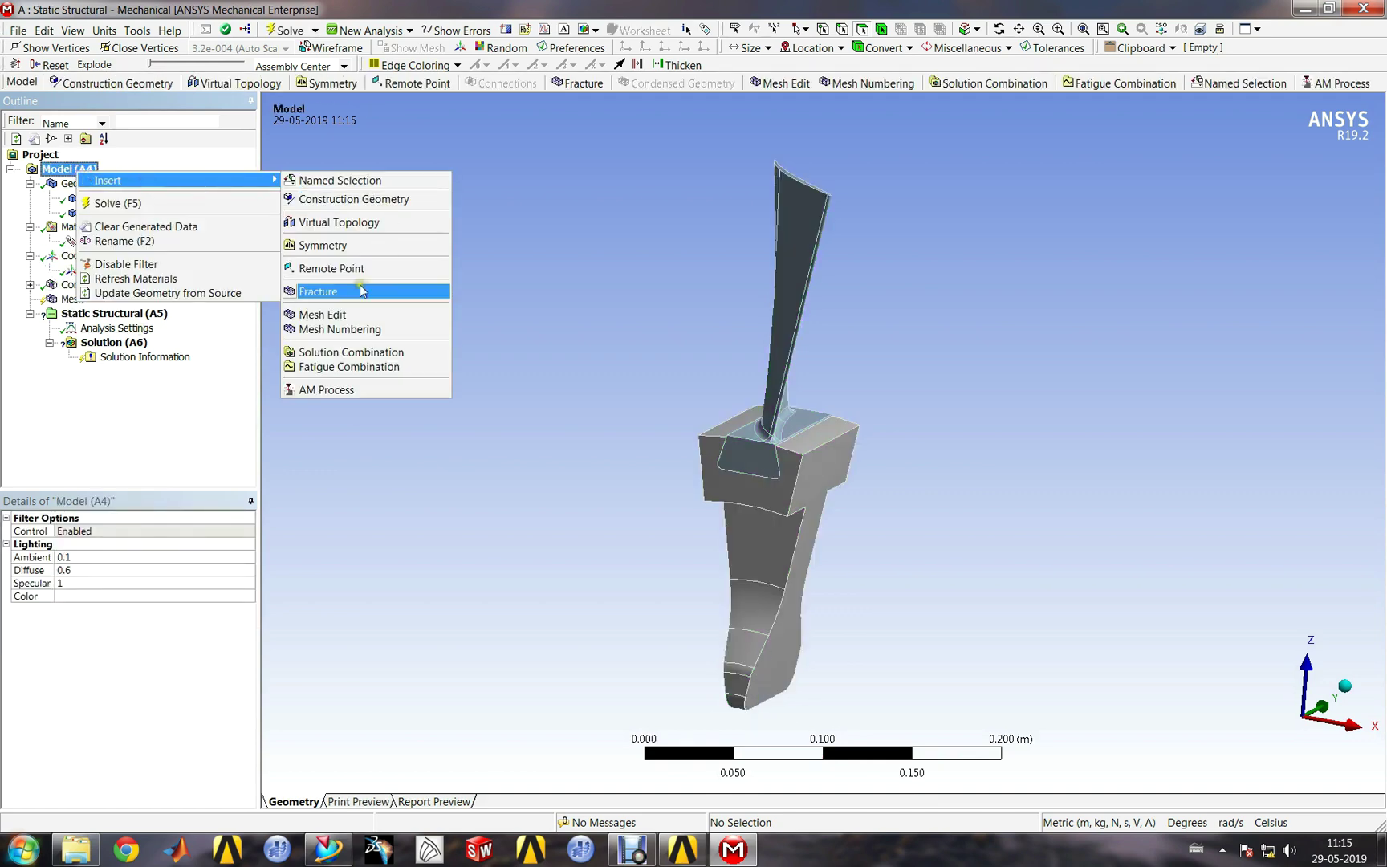
left_click(347, 246)
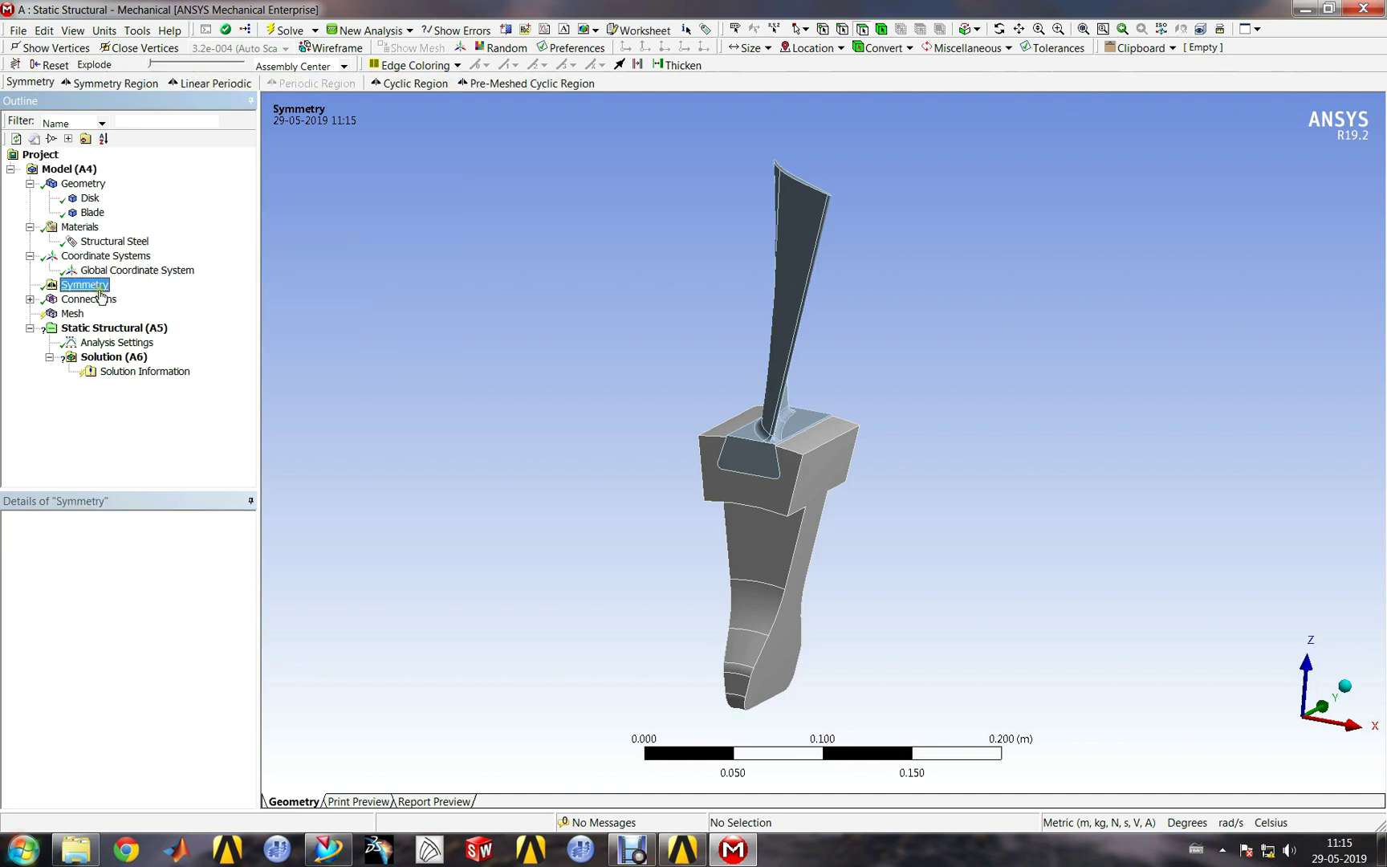
right_click(72, 287)
mouse_move(145, 292)
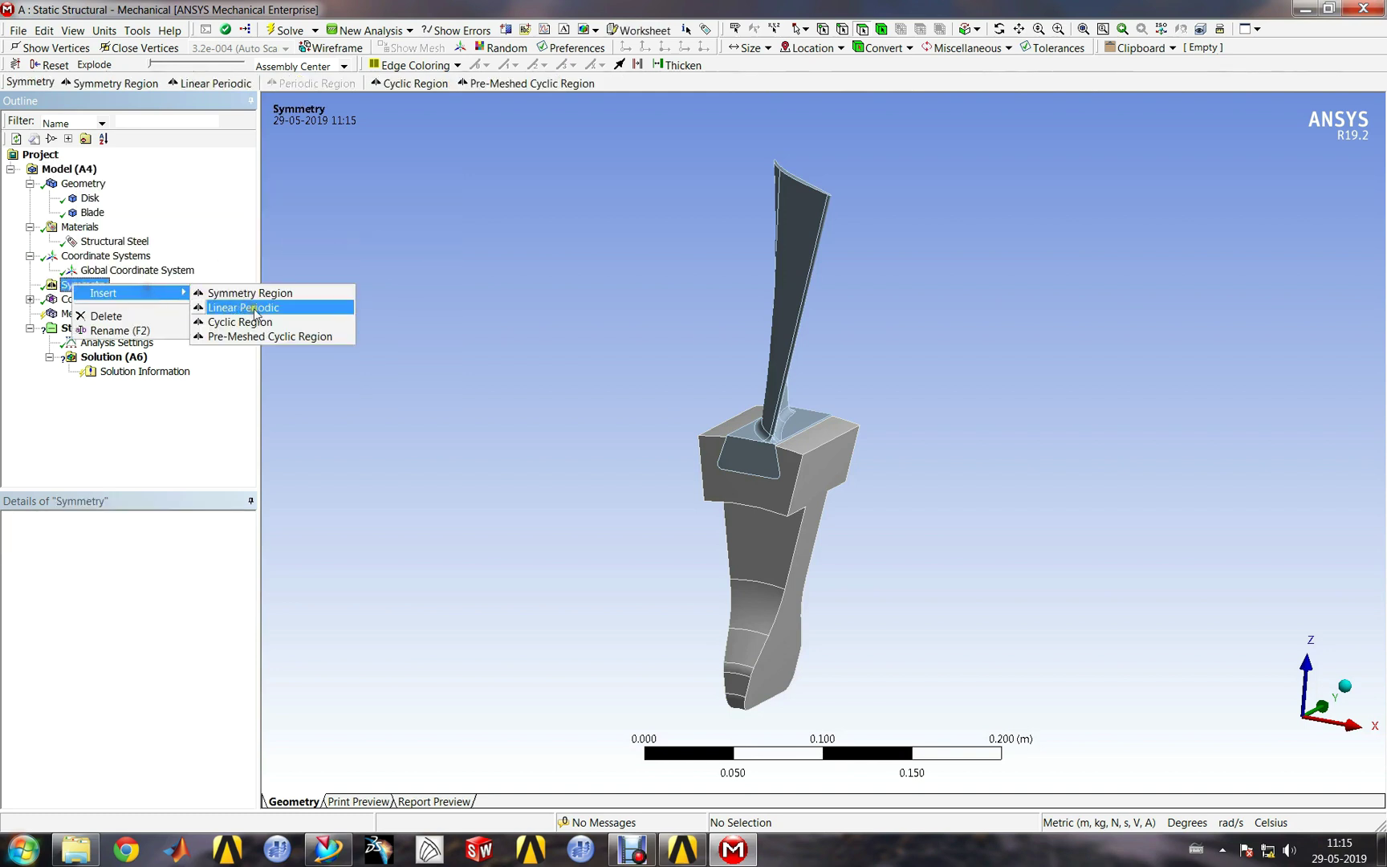
left_click(289, 320)
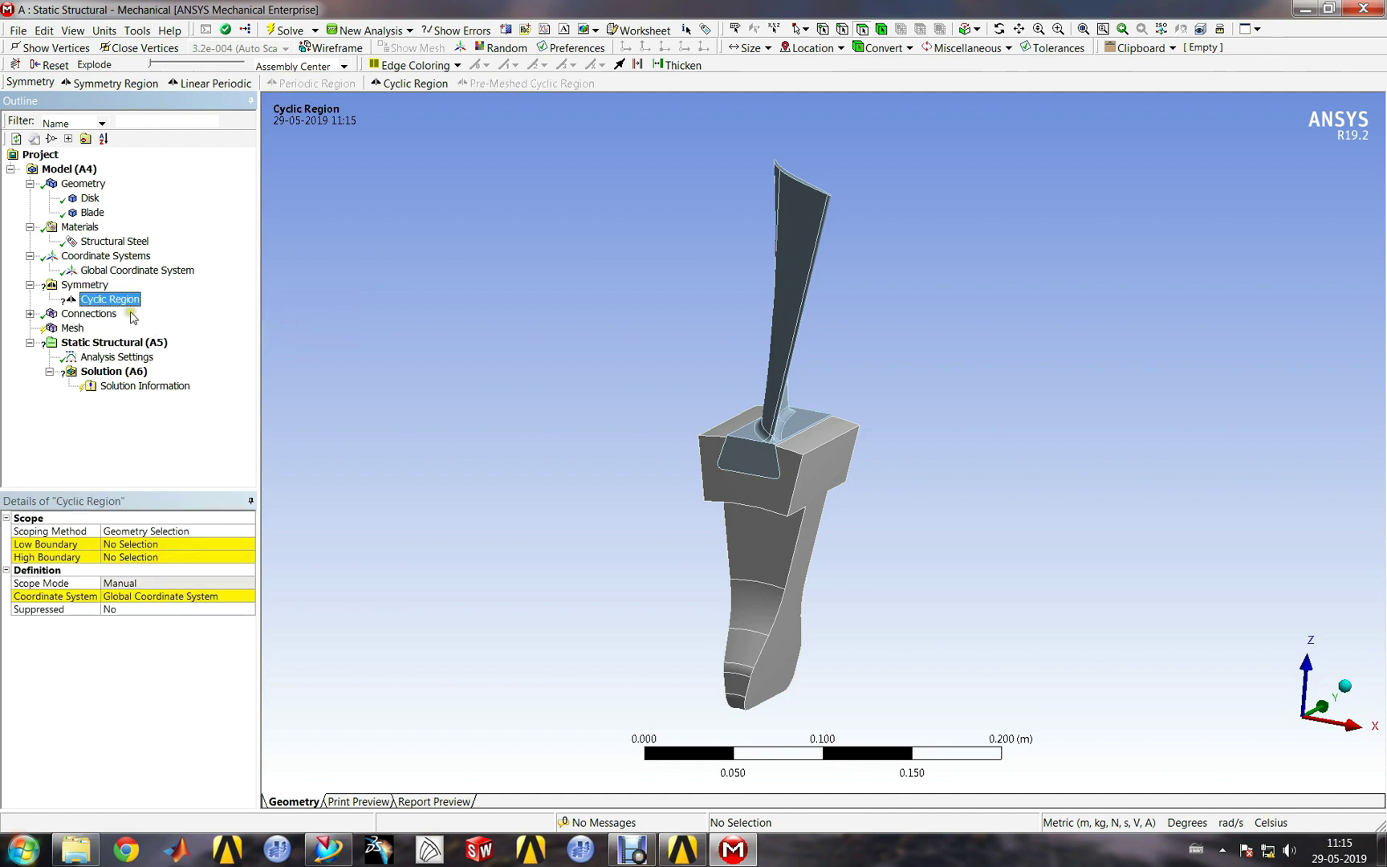
Step: Assign the disk sector's two opposite cut side faces as the cyclic region's low and high boundaries
left_click(807, 481)
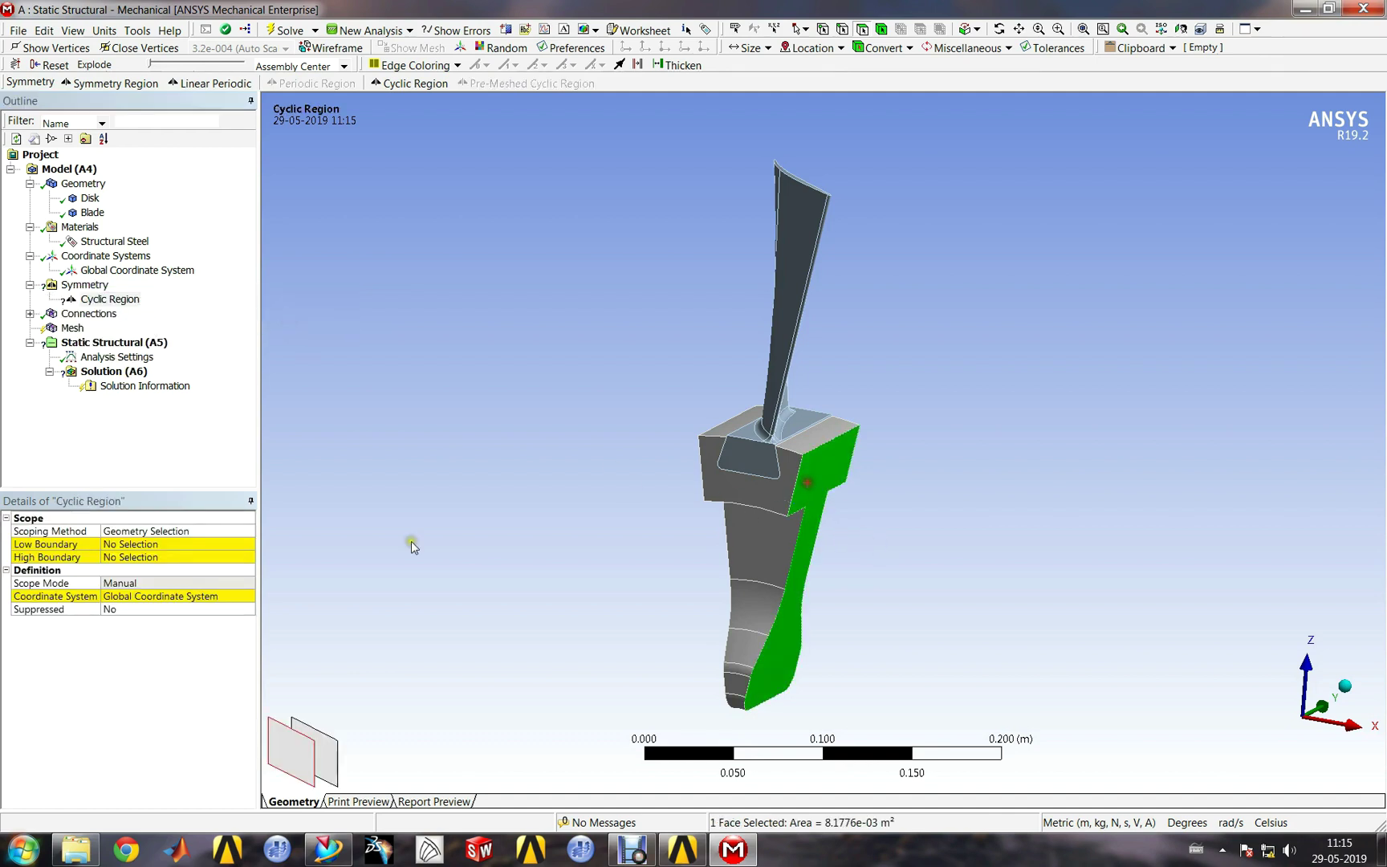
left_click(124, 545)
left_click(134, 544)
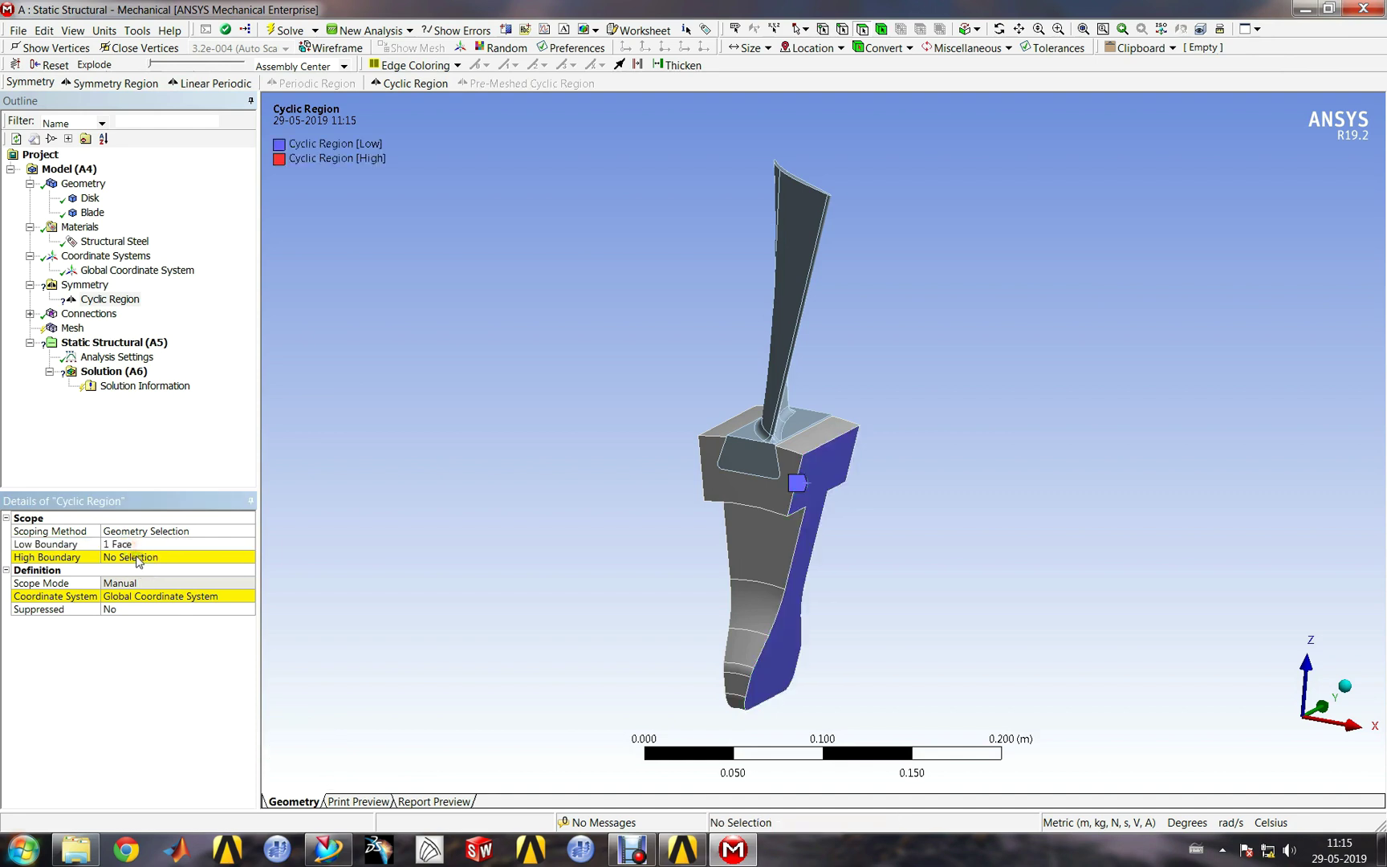
left_click(138, 560)
middle_click_drag(486, 491, 607, 477)
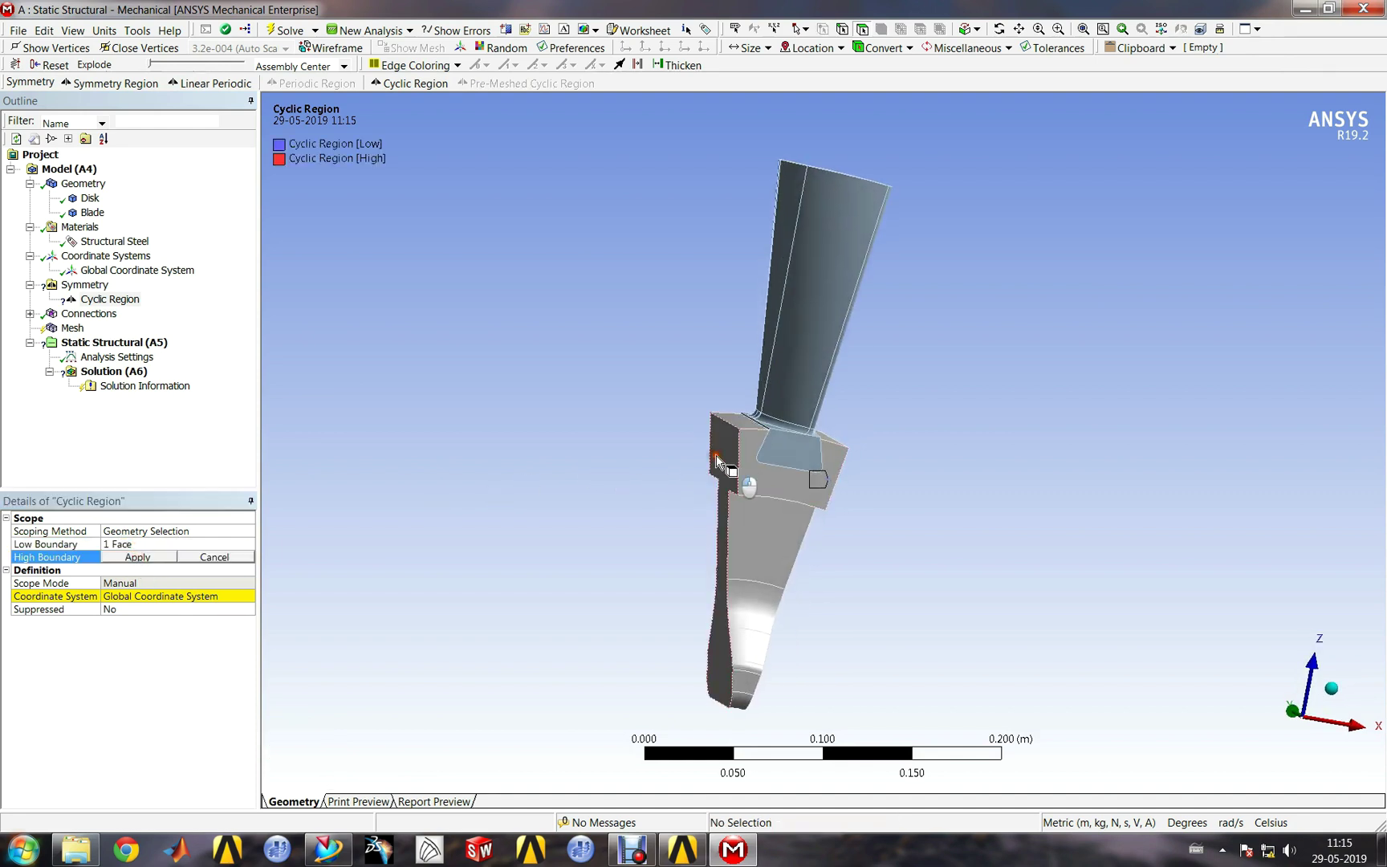
left_click(717, 462)
left_click(136, 557)
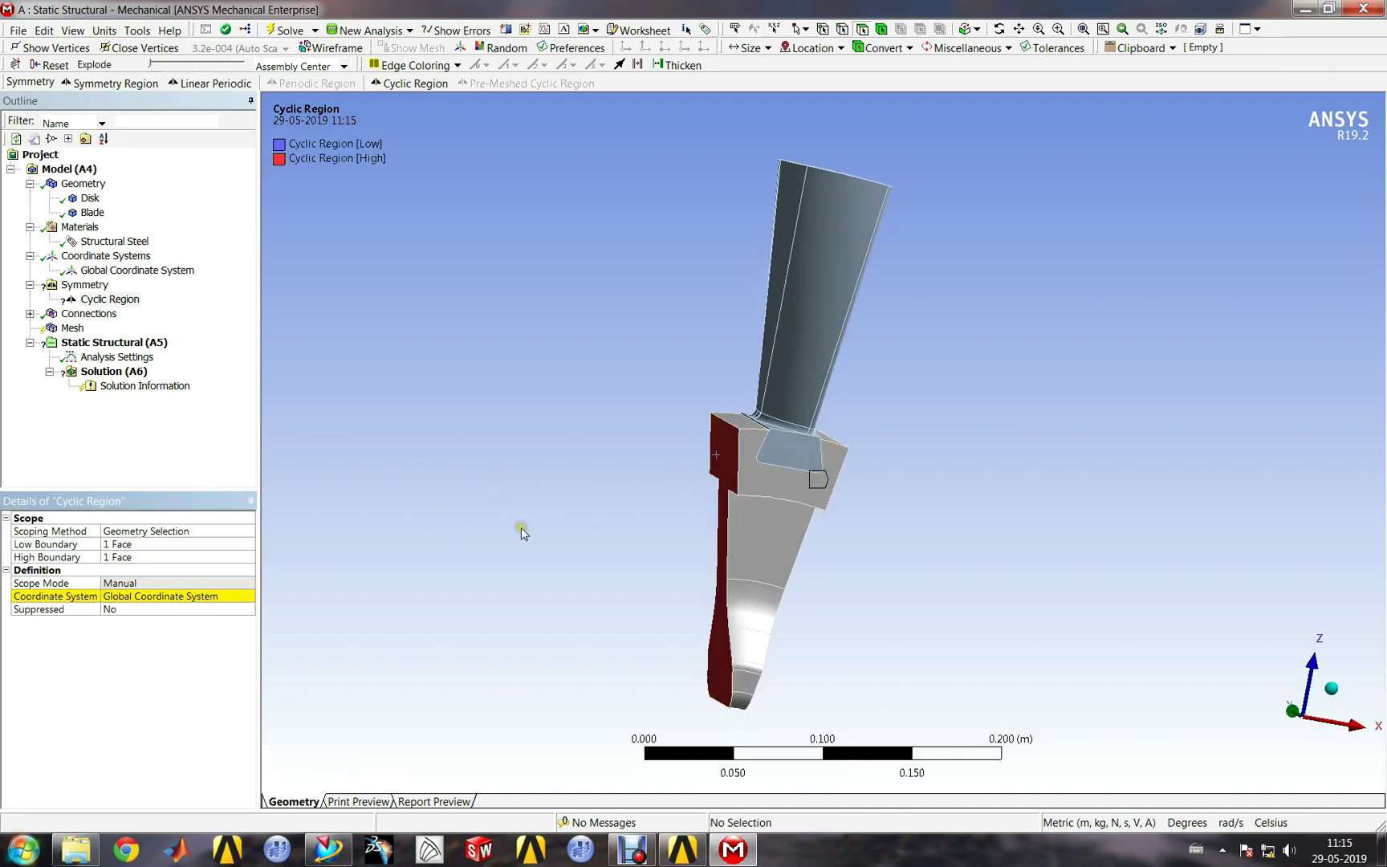
middle_click_drag(521, 531, 429, 502)
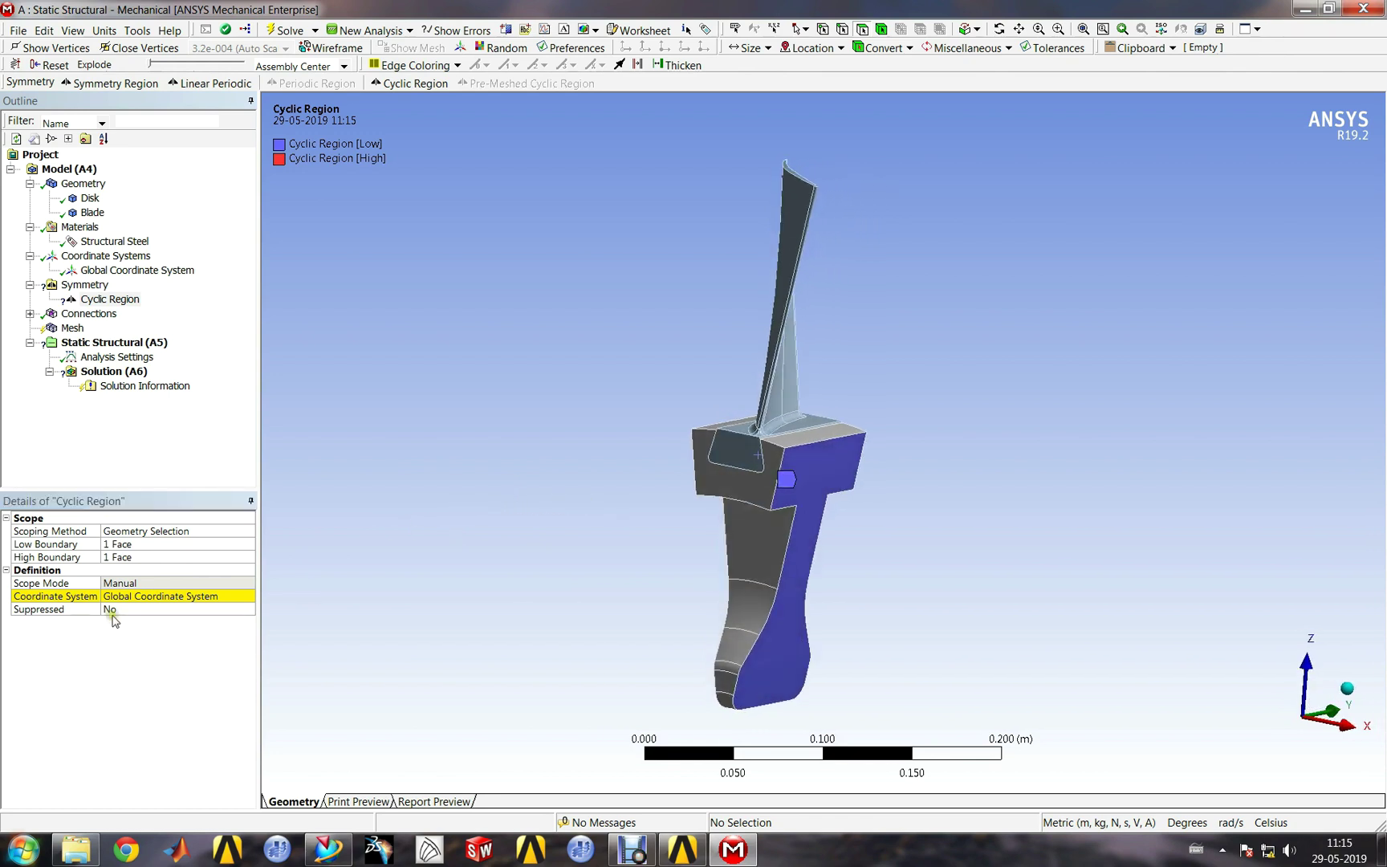
Step: Add a new coordinate system for the cyclic region and set its type to Cylindrical
left_click(165, 597)
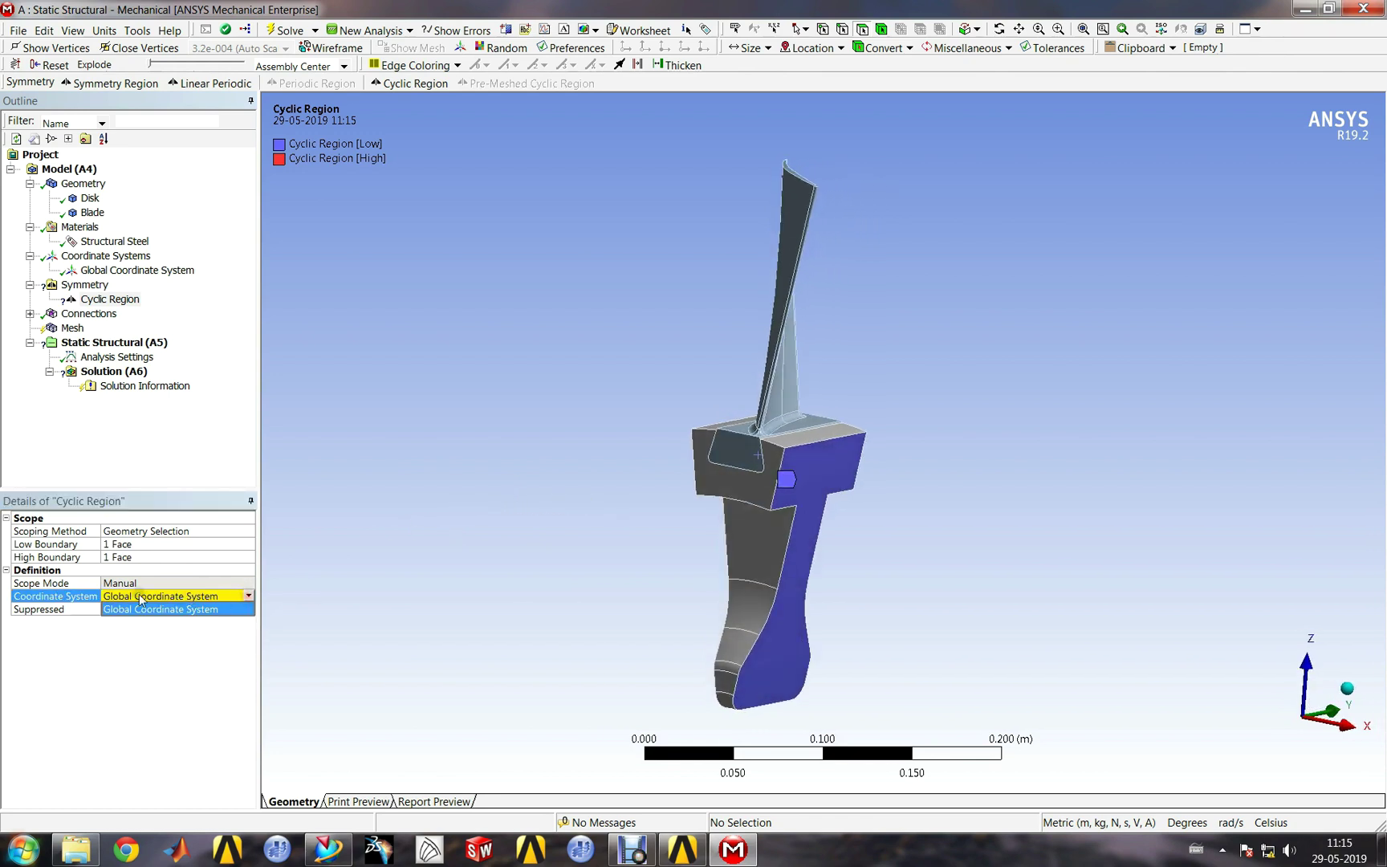
right_click(110, 259)
mouse_move(187, 266)
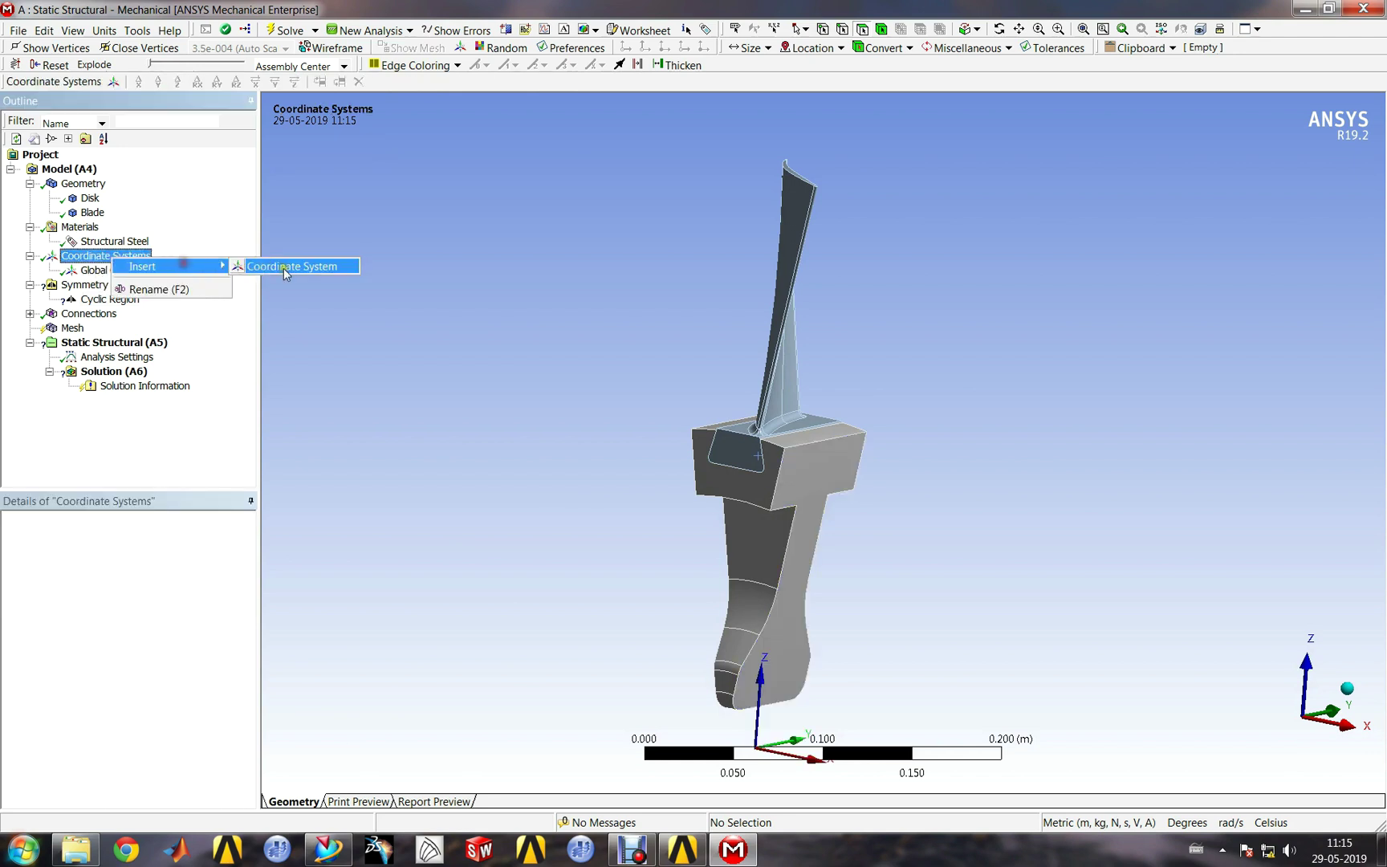
left_click(245, 267)
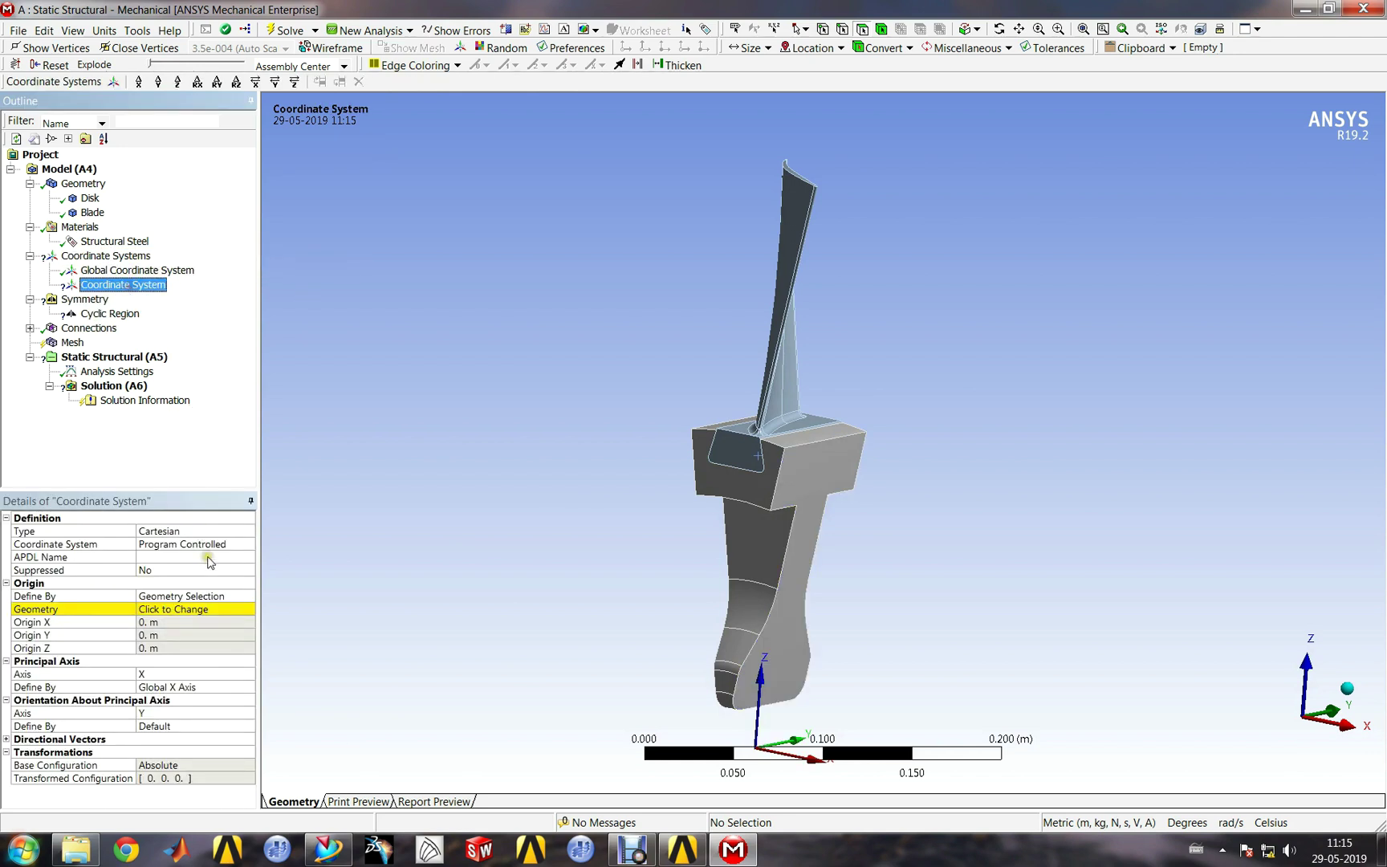
left_click(224, 531)
left_click(249, 530)
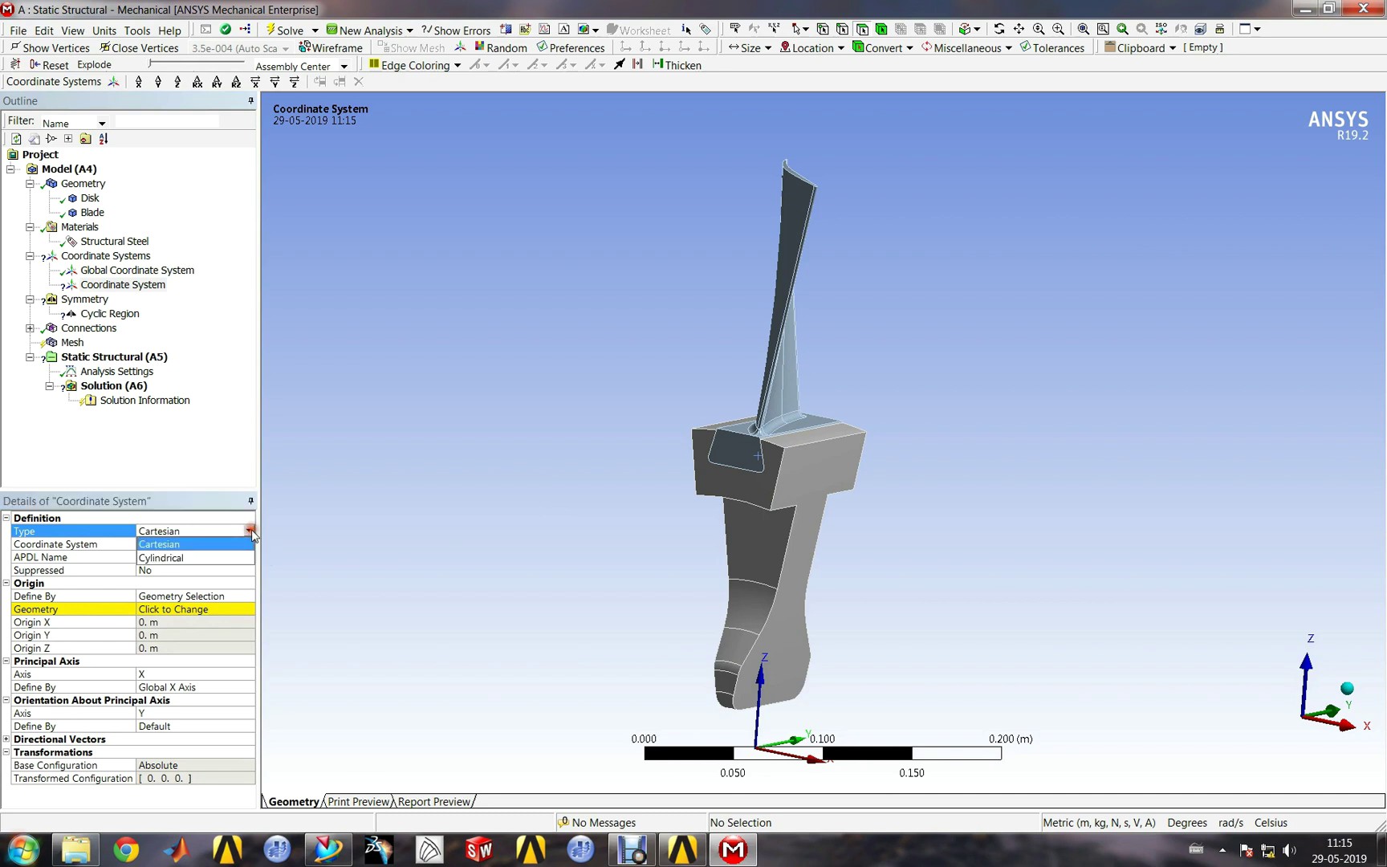
left_click(199, 557)
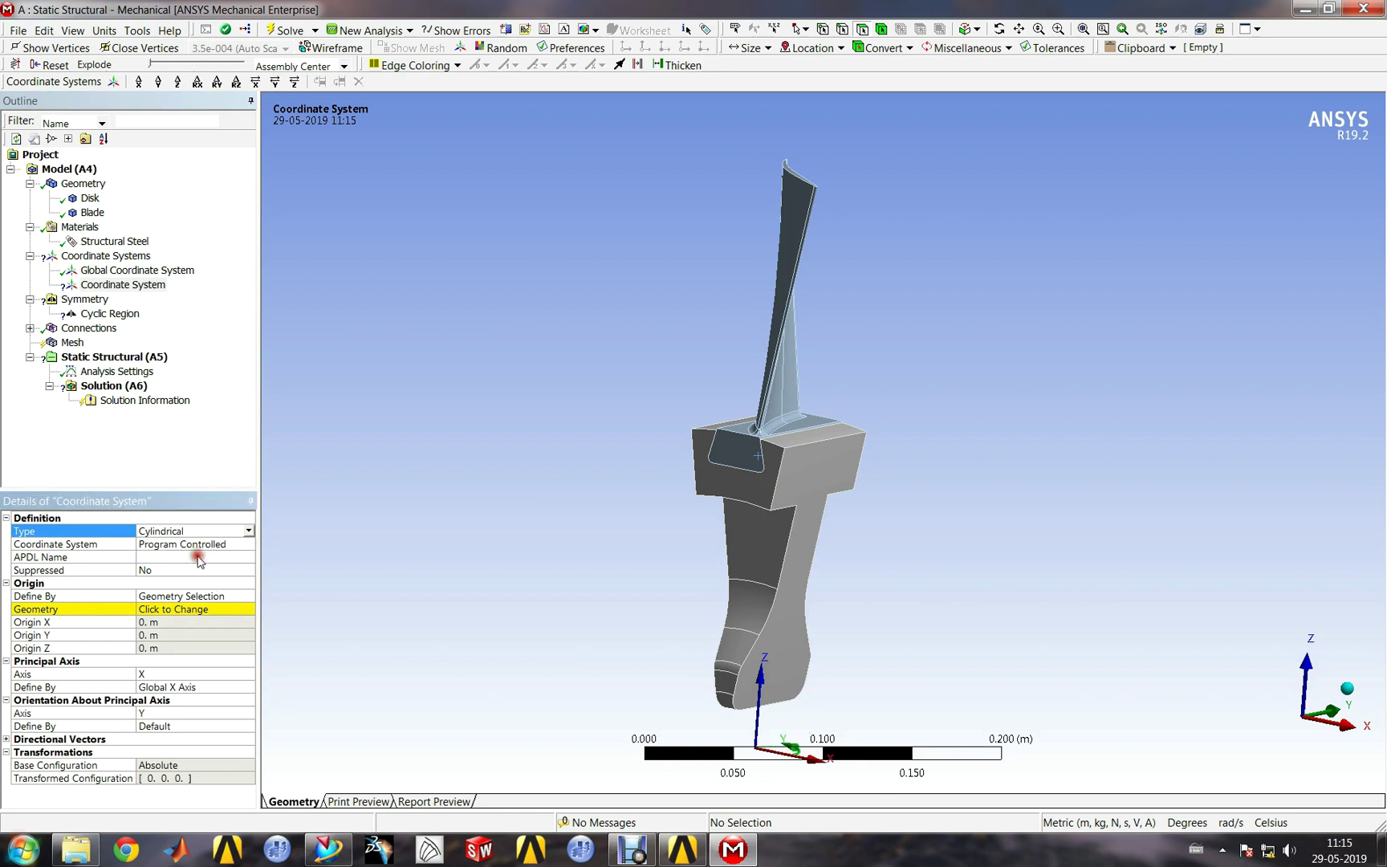
Step: Define the cylindrical coordinate system's origin by Global Coordinates instead of a geometry selection
left_click(243, 595)
left_click(249, 595)
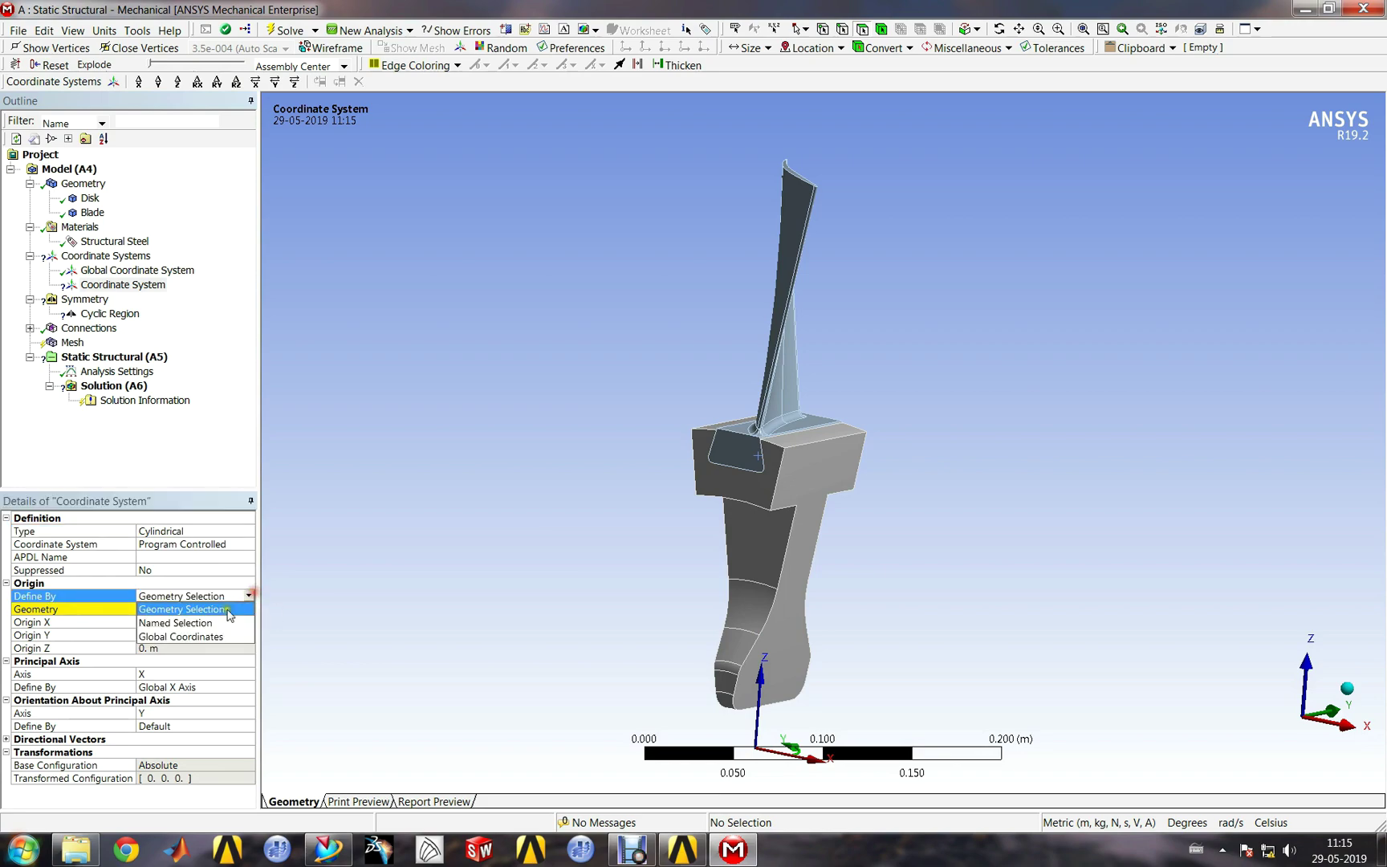
left_click(216, 636)
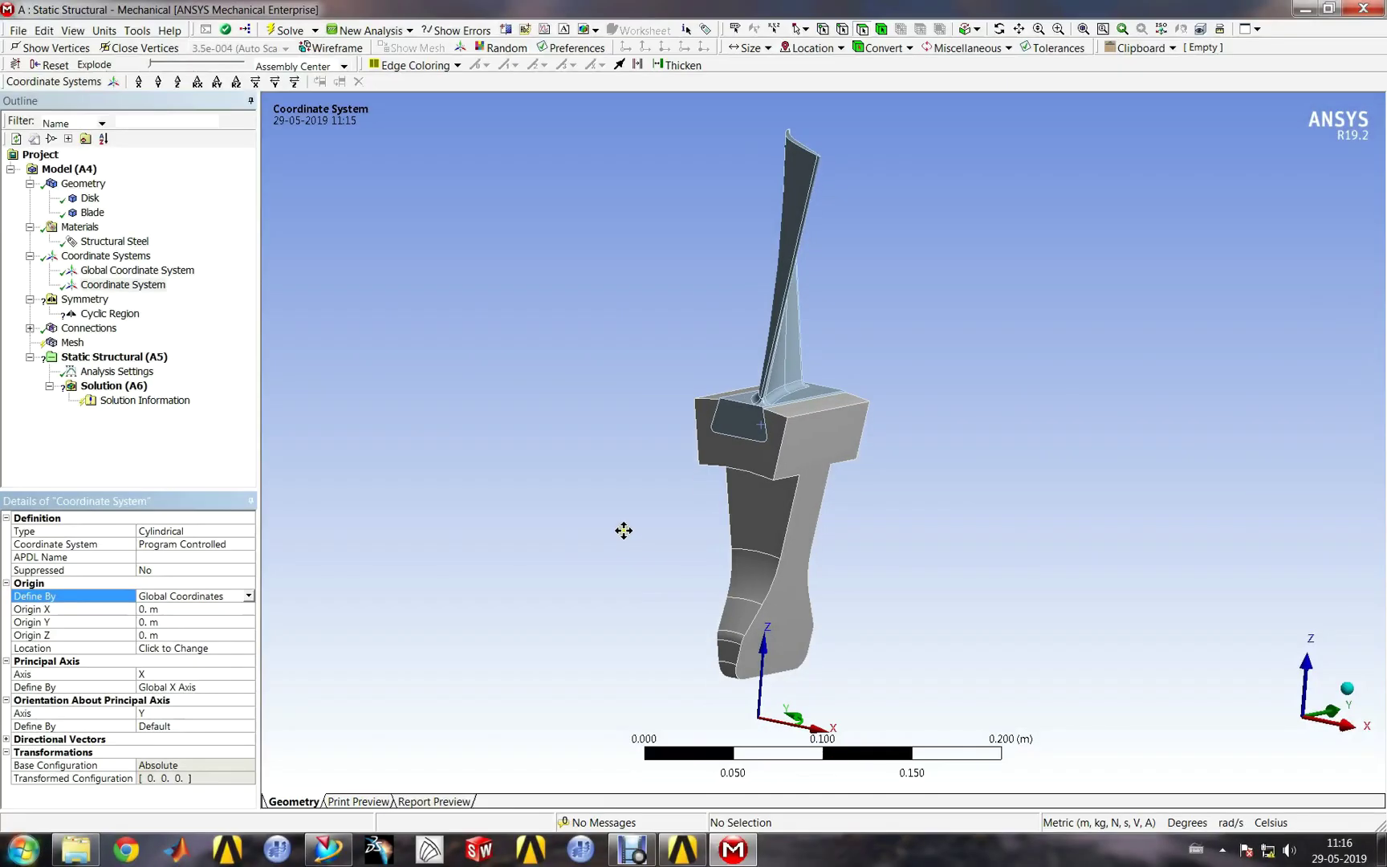
mouse_move(622, 529)
middle_mouse_down()
mouse_move(594, 456)
mouse_move(639, 532)
mouse_move(638, 509)
middle_mouse_up()
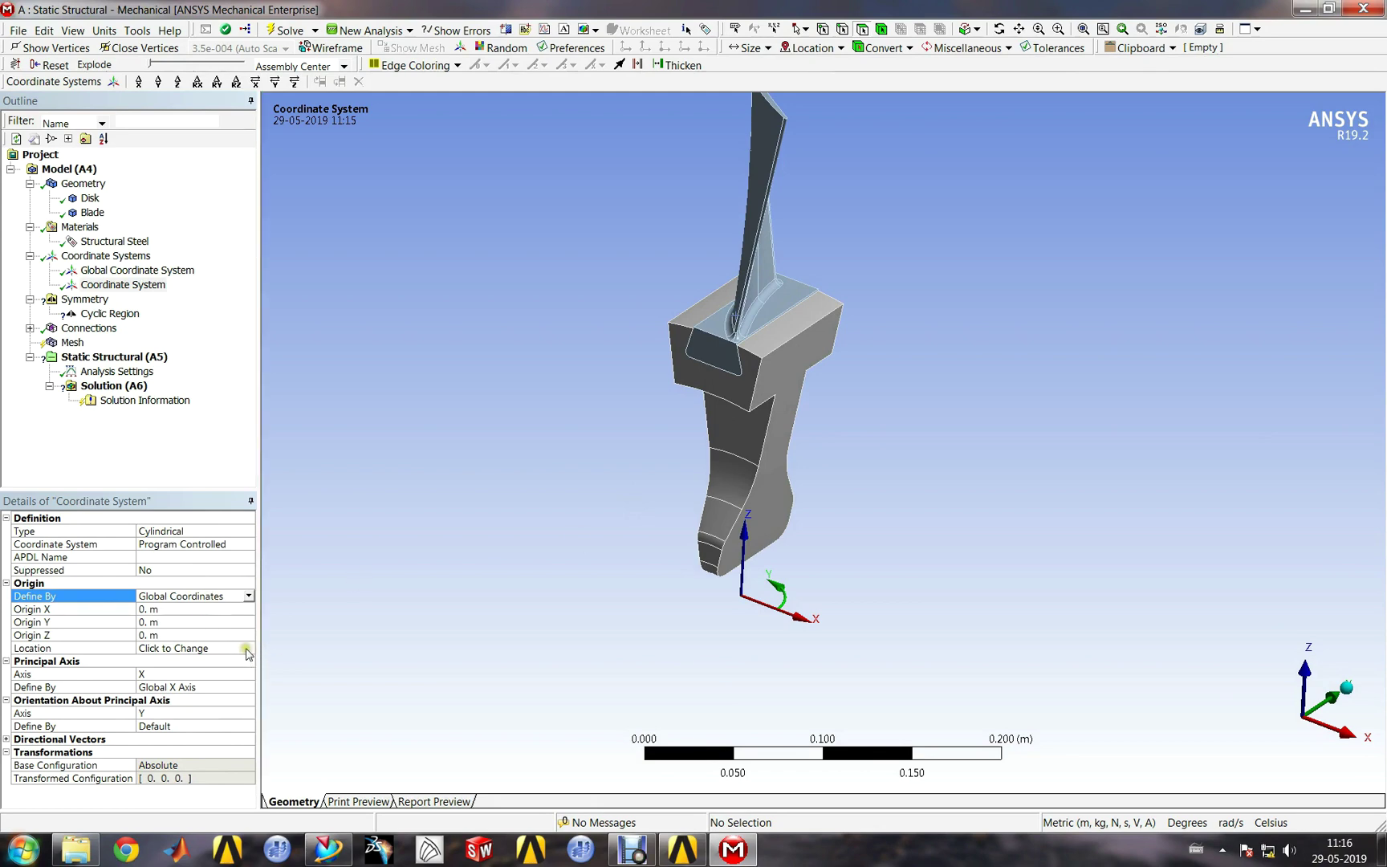
Step: Define the cylindrical coordinate system's principal X axis by the Global Z Axis
left_click(217, 684)
left_click(217, 686)
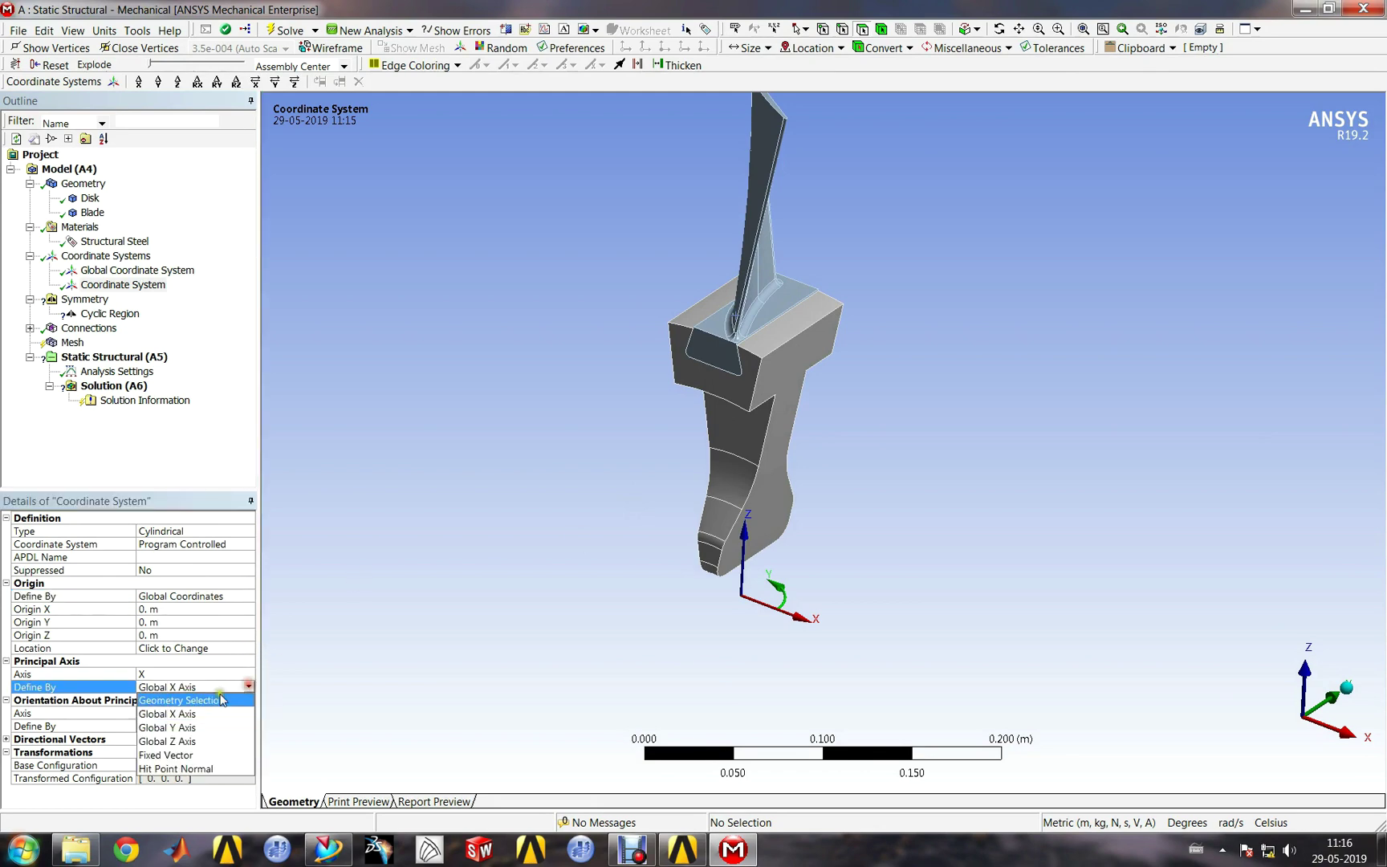
left_click(199, 727)
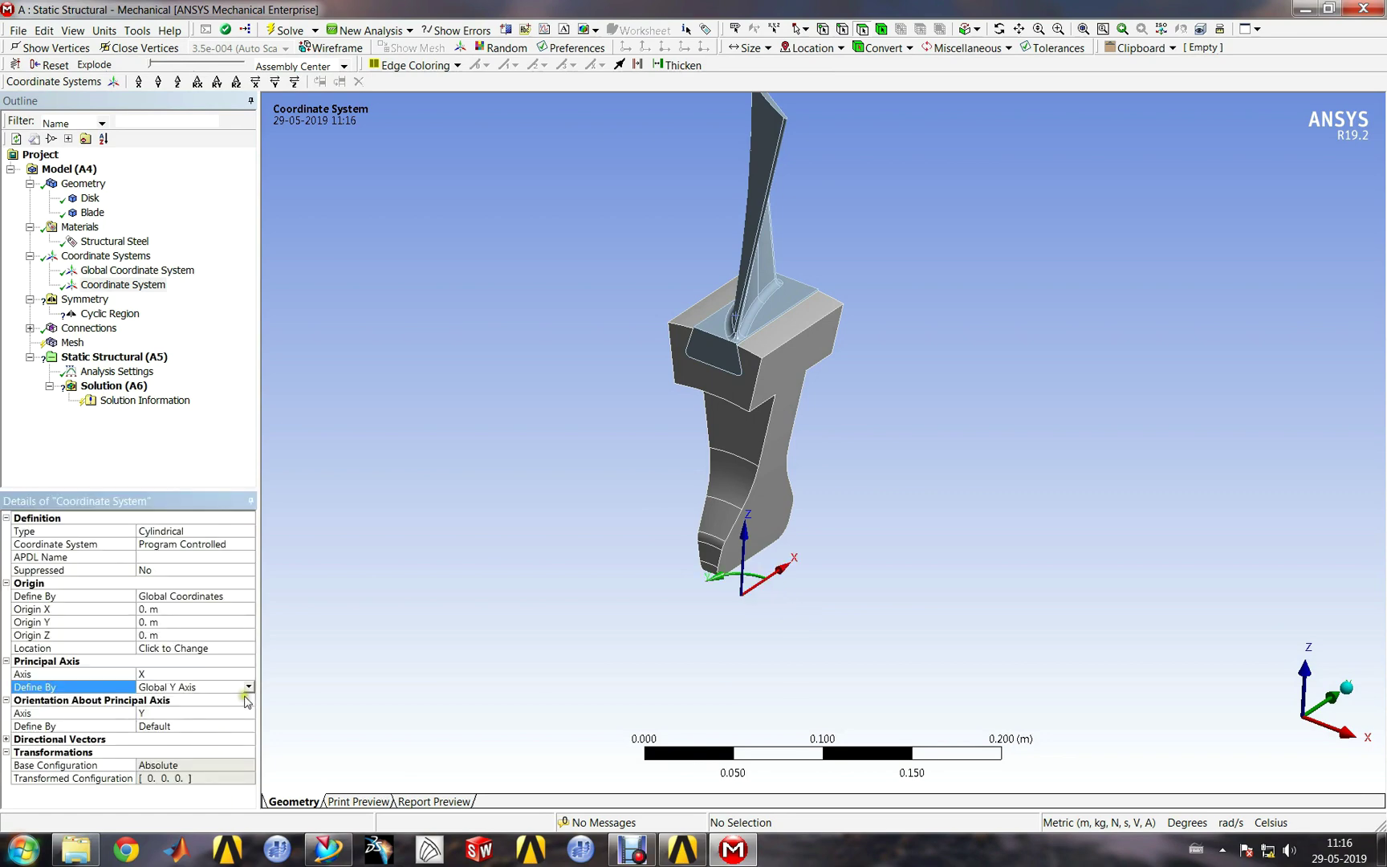
left_click(249, 687)
left_click(214, 747)
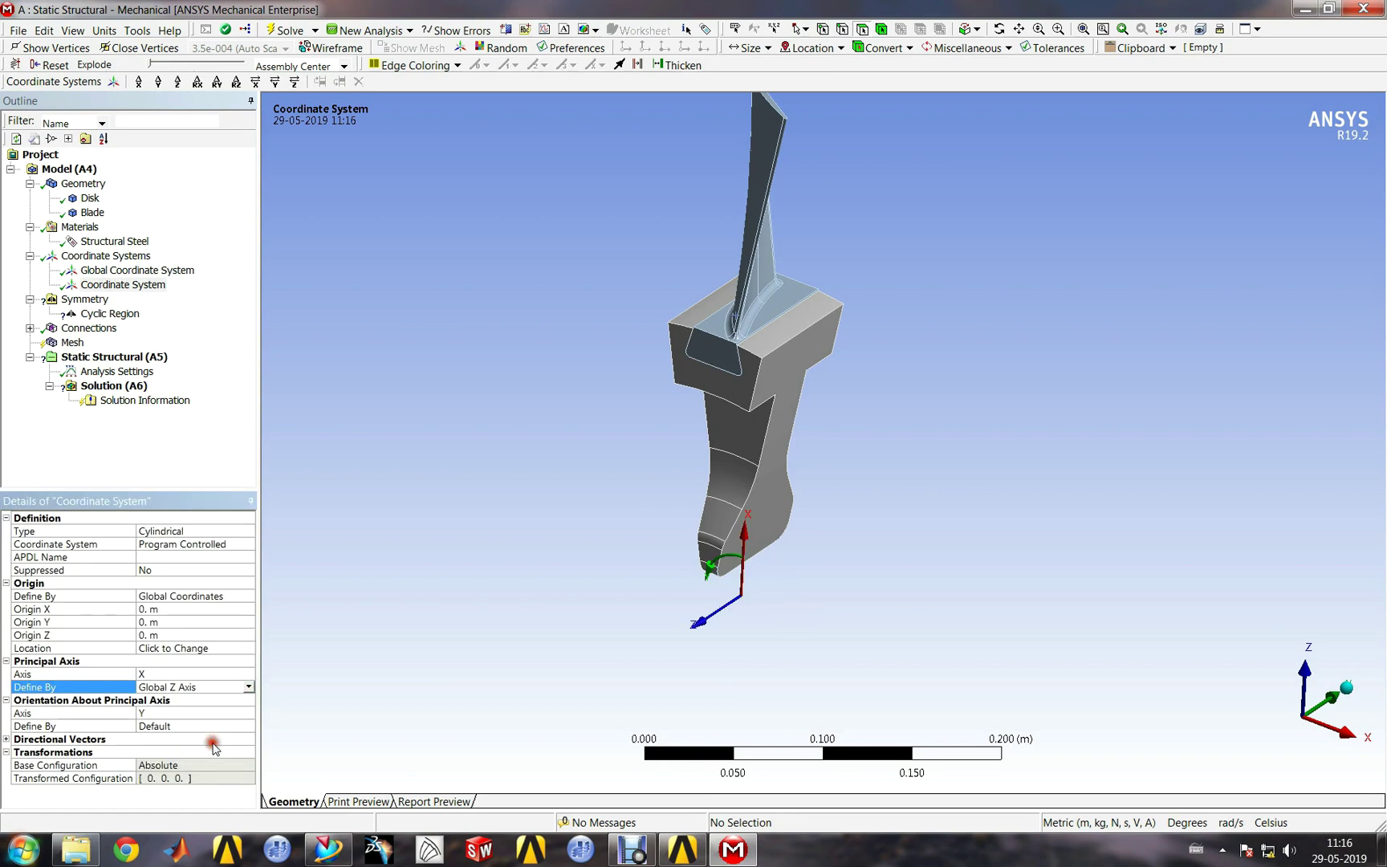
middle_click_drag(564, 614, 704, 585)
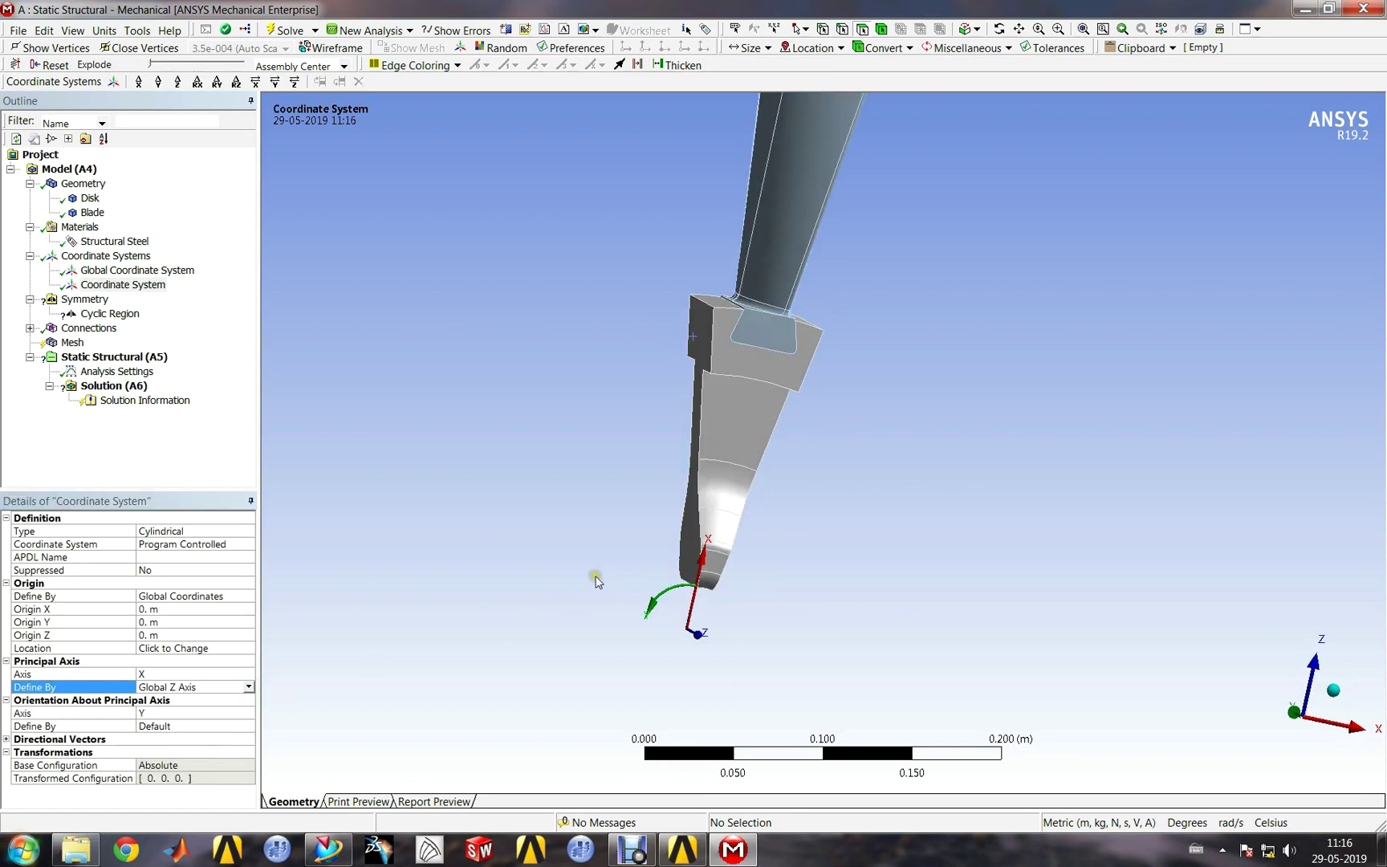
mouse_move(595, 581)
middle_mouse_down()
mouse_move(629, 545)
mouse_move(333, 526)
mouse_move(553, 530)
mouse_move(585, 559)
middle_mouse_up()
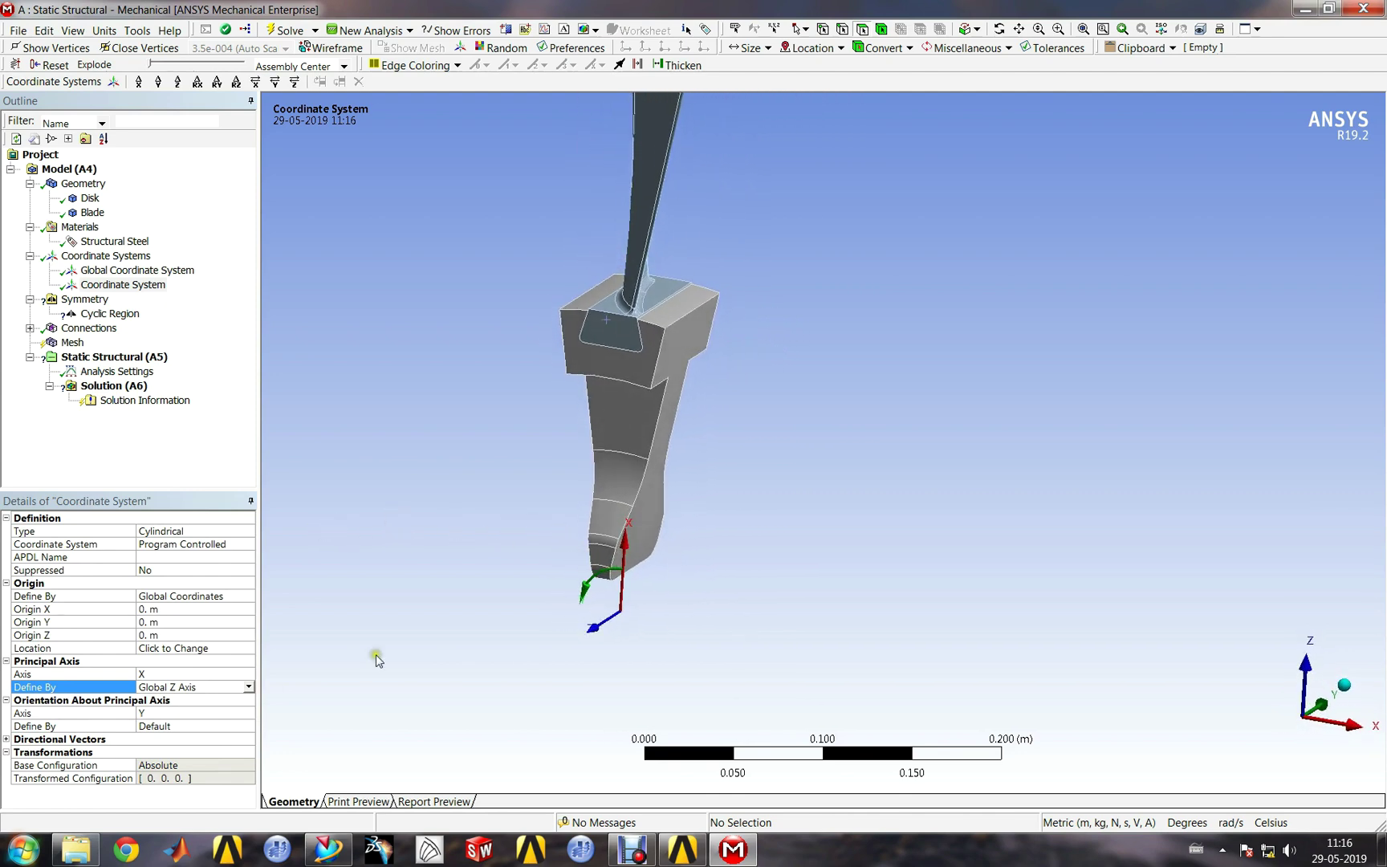
Step: Keep Y as the axis for the orientation about the principal axis and check the coordinate triad against the sector
left_click(178, 714)
left_click(249, 713)
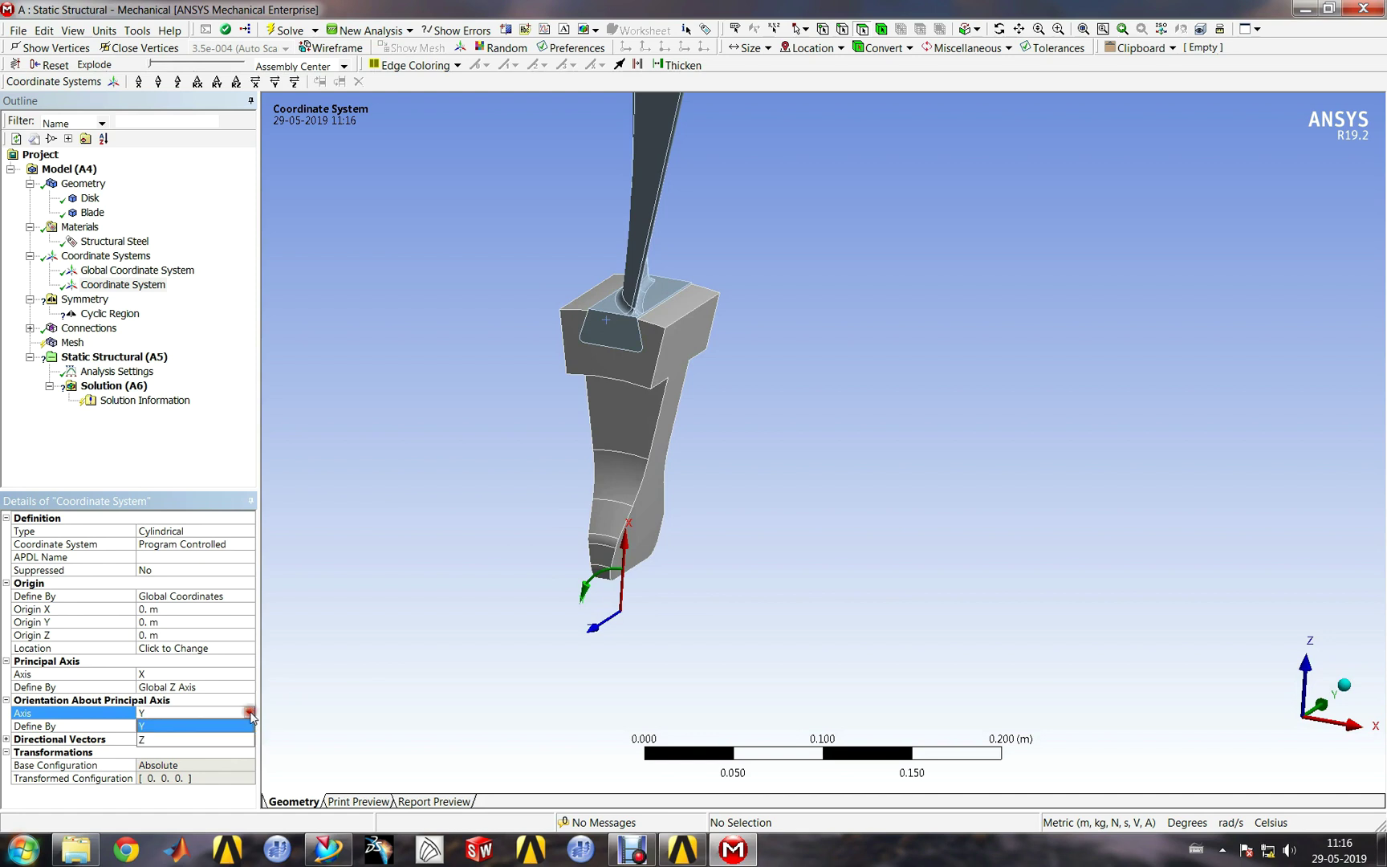
left_click(153, 725)
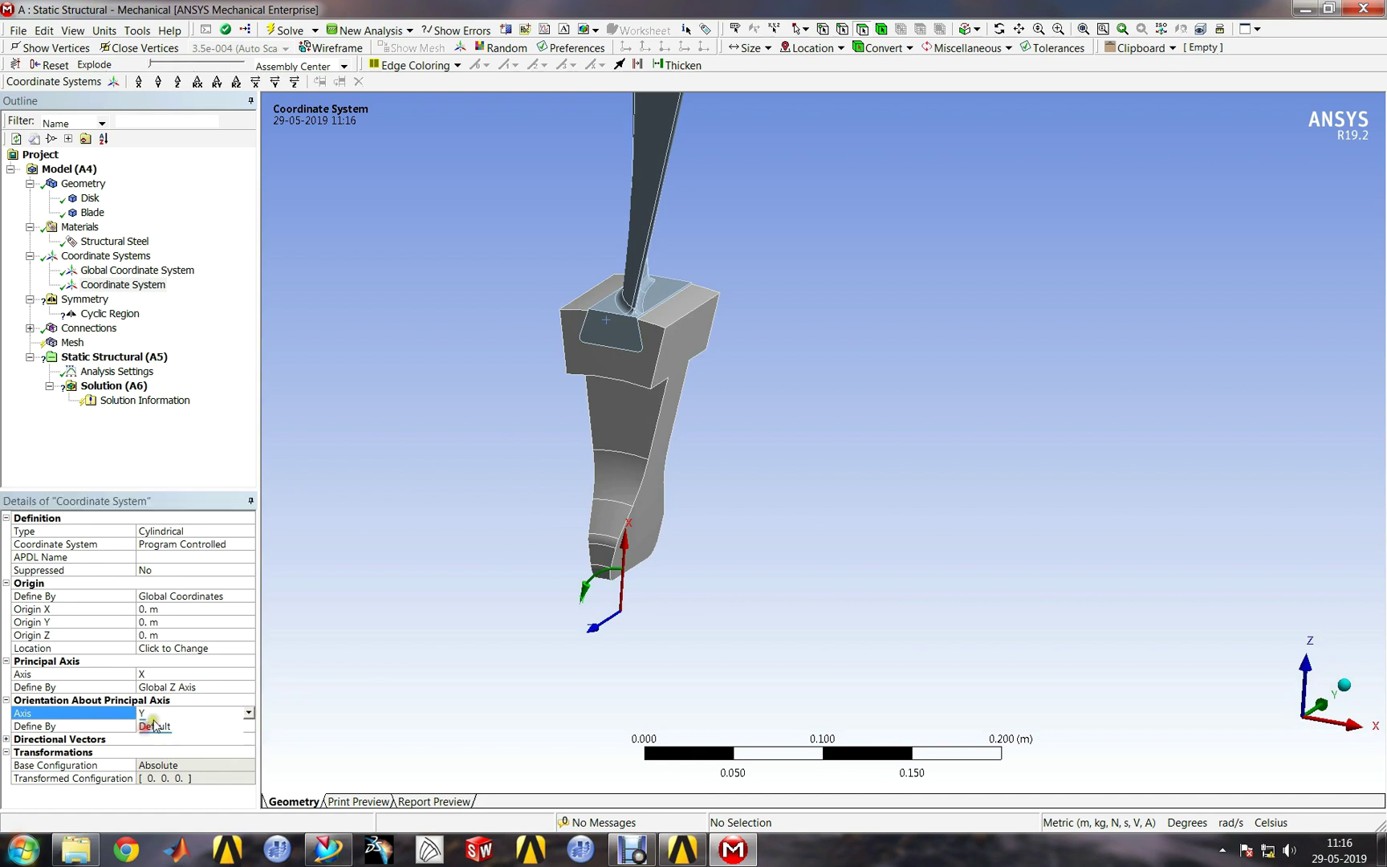
left_click(93, 701)
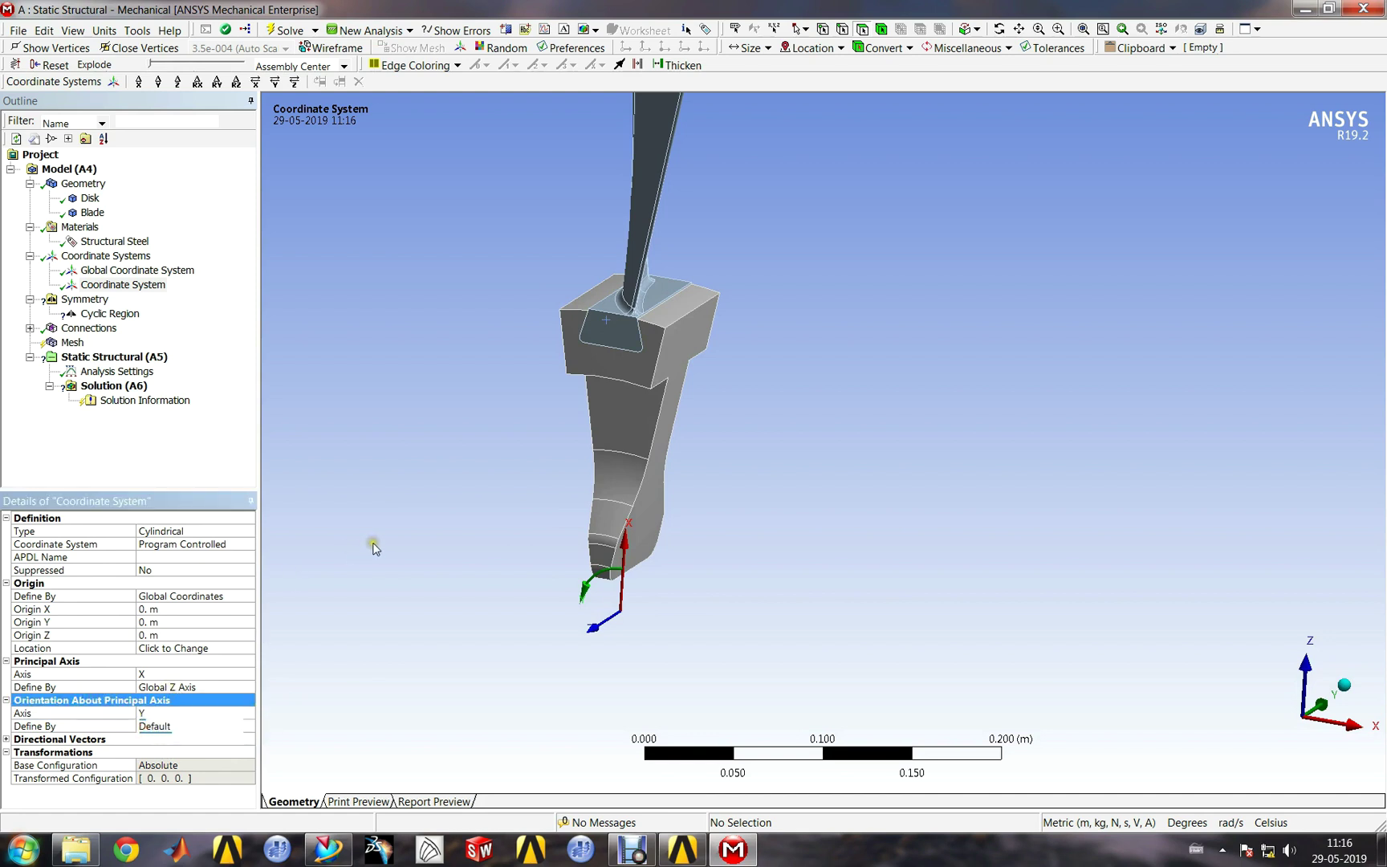
scroll(443, 486, "down", 2)
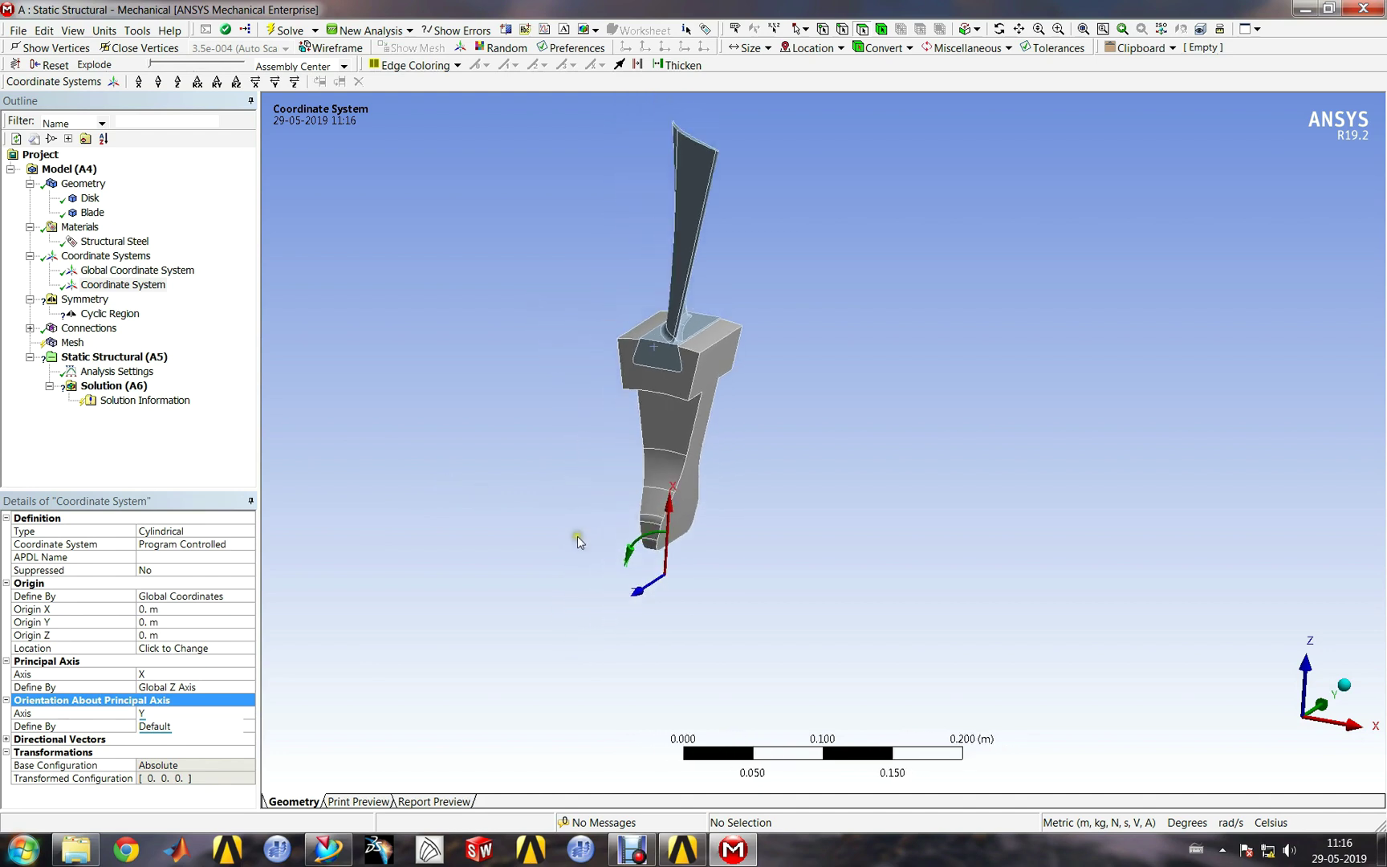
middle_click_drag(578, 535, 659, 508)
middle_click_drag(516, 451, 514, 478, "ctrl")
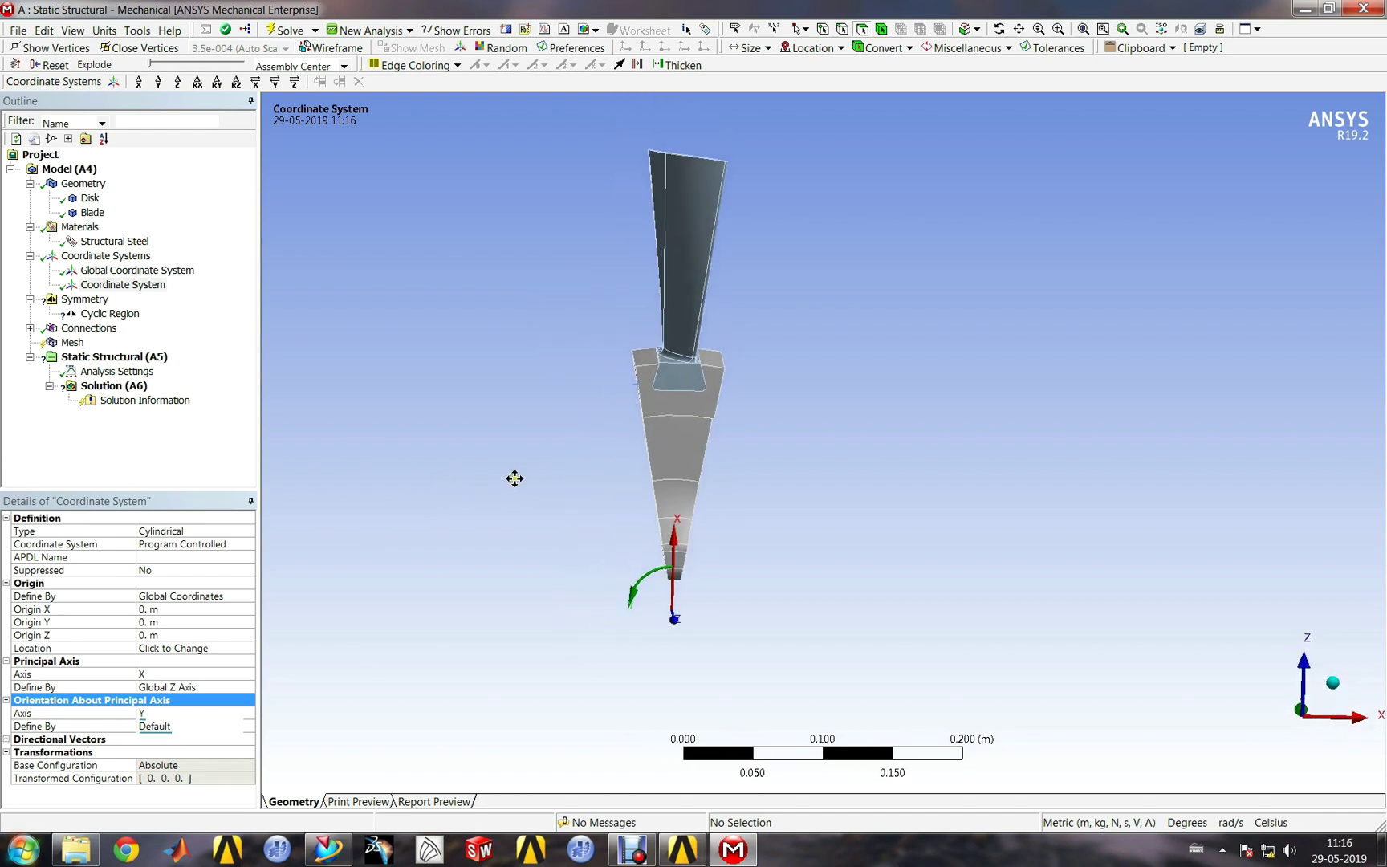
Step: Review the faces assigned as the cyclic region's low and high boundaries
left_click(85, 299)
left_click(112, 314)
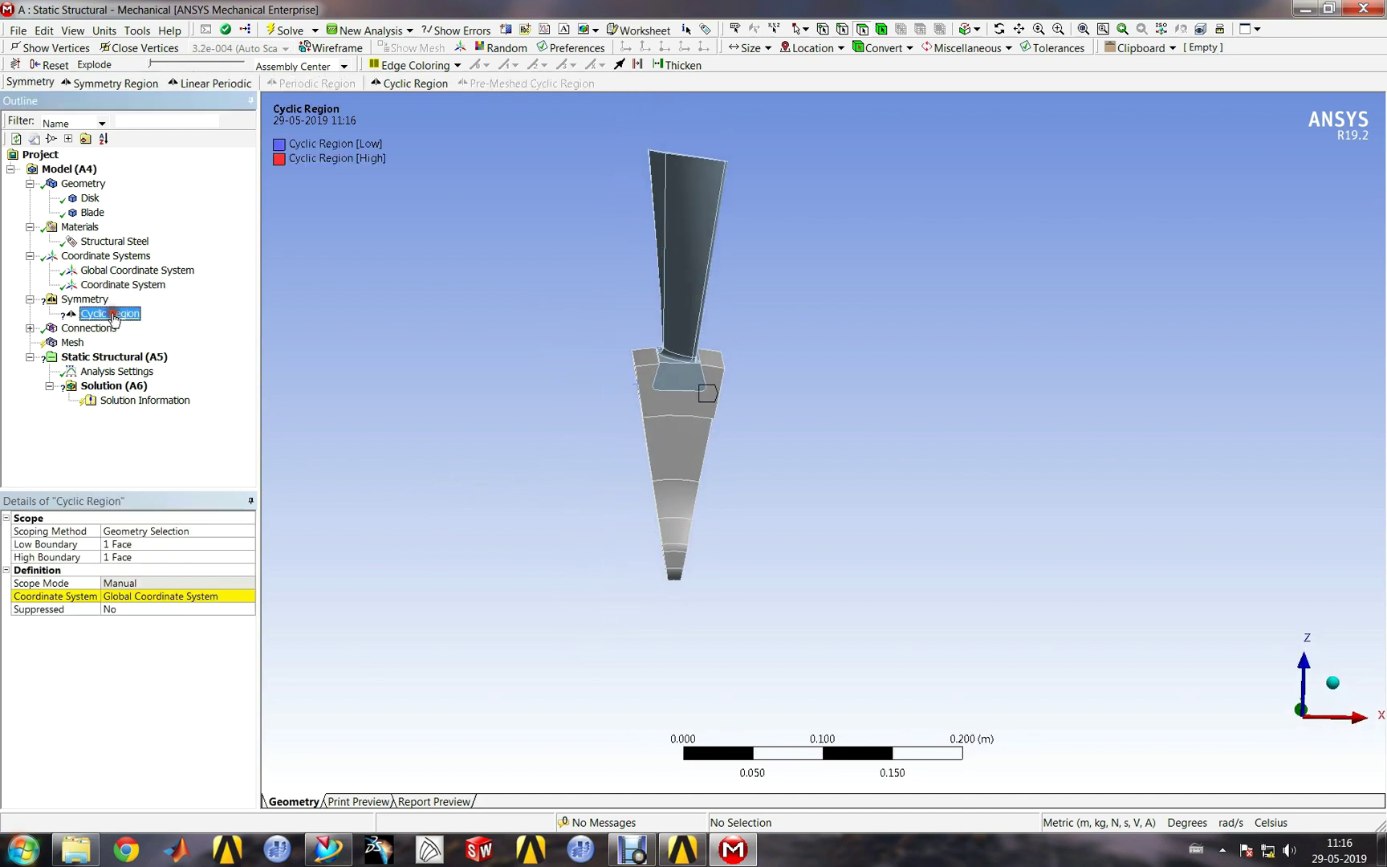
left_click(155, 546)
middle_click_drag(802, 486, 766, 499)
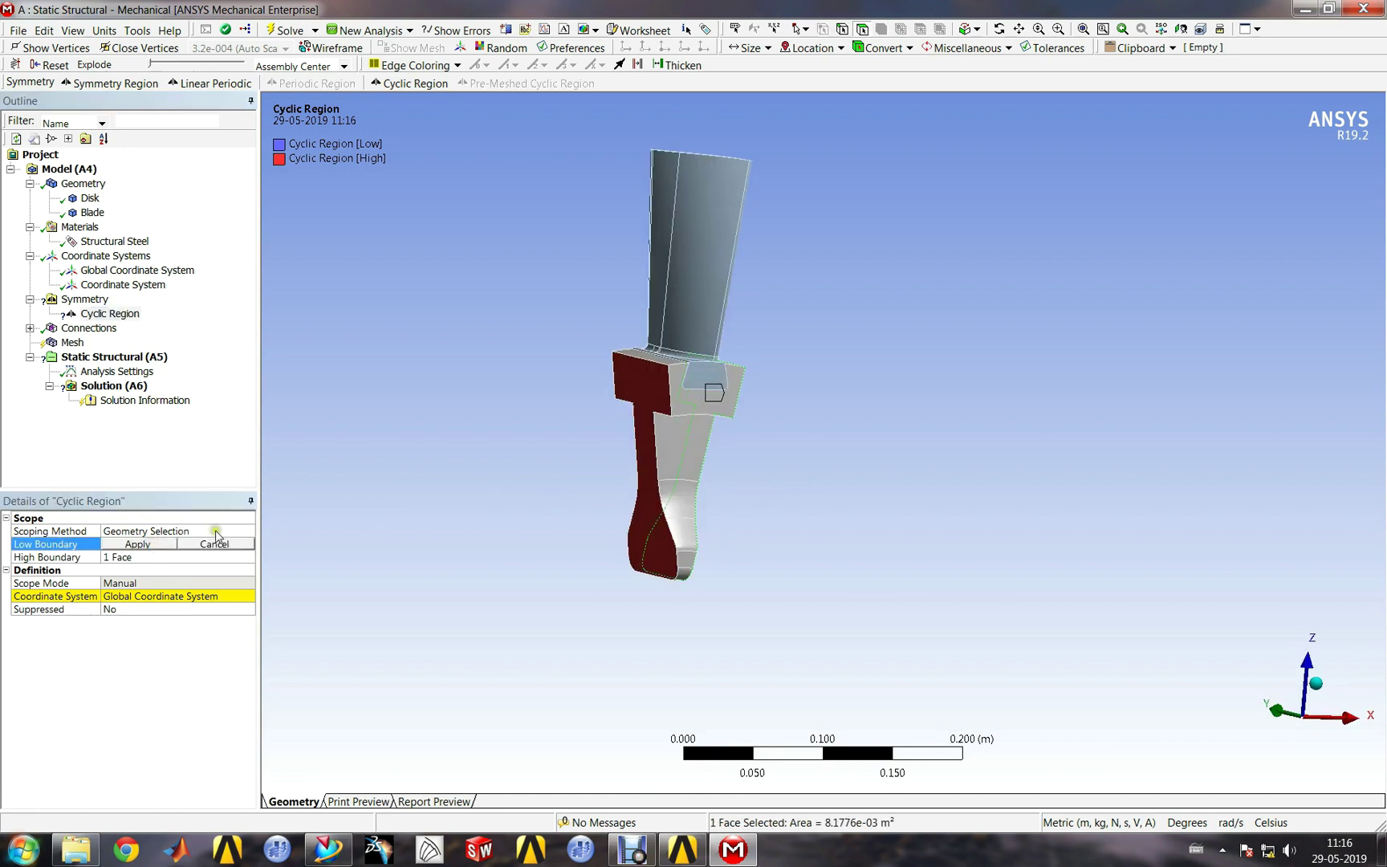
left_click(152, 558)
middle_click_drag(433, 467, 628, 475)
Step: Assign the new cylindrical coordinate system to the cyclic region in place of the global one
left_click(187, 596)
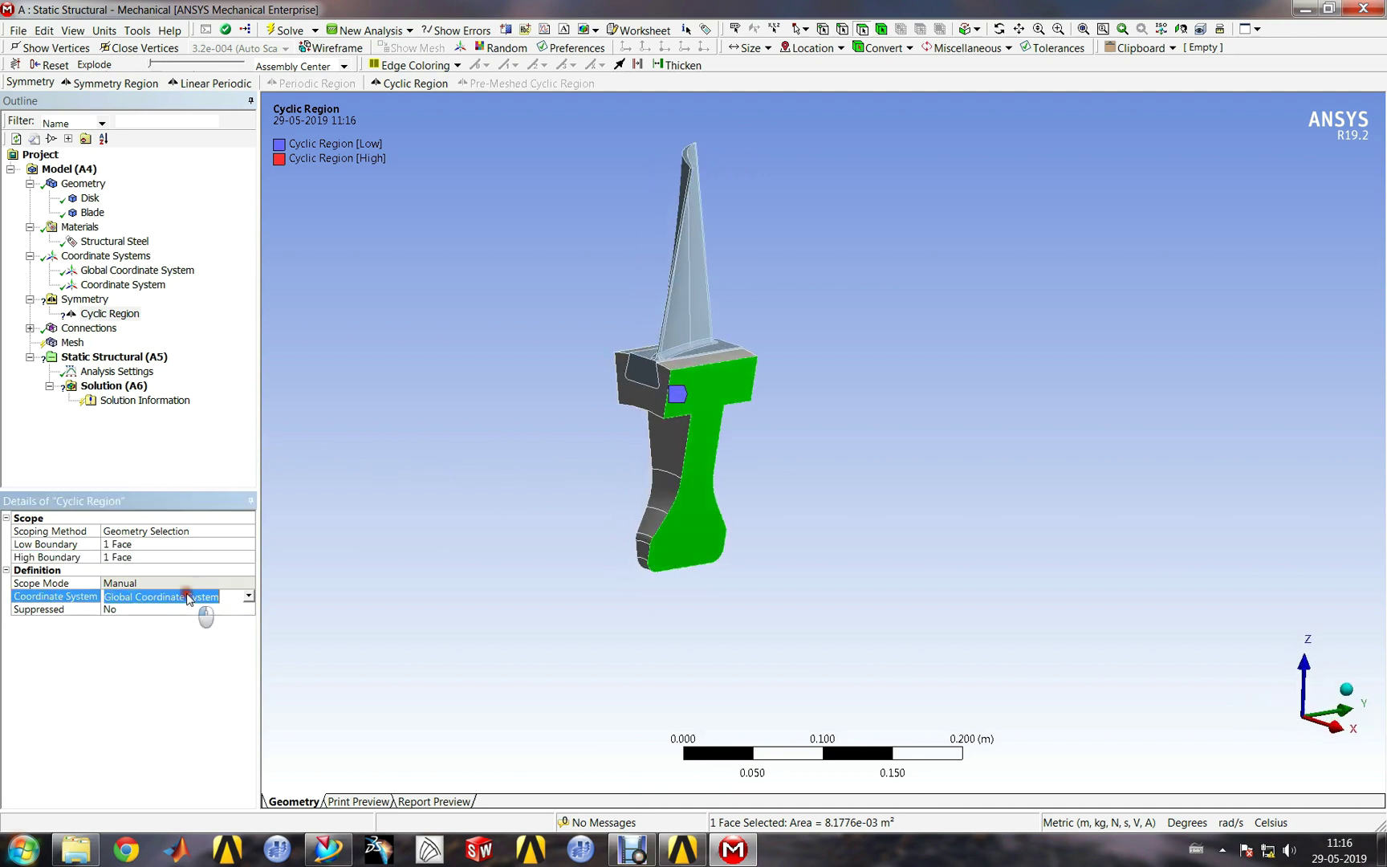
left_click(250, 597)
left_click(151, 621)
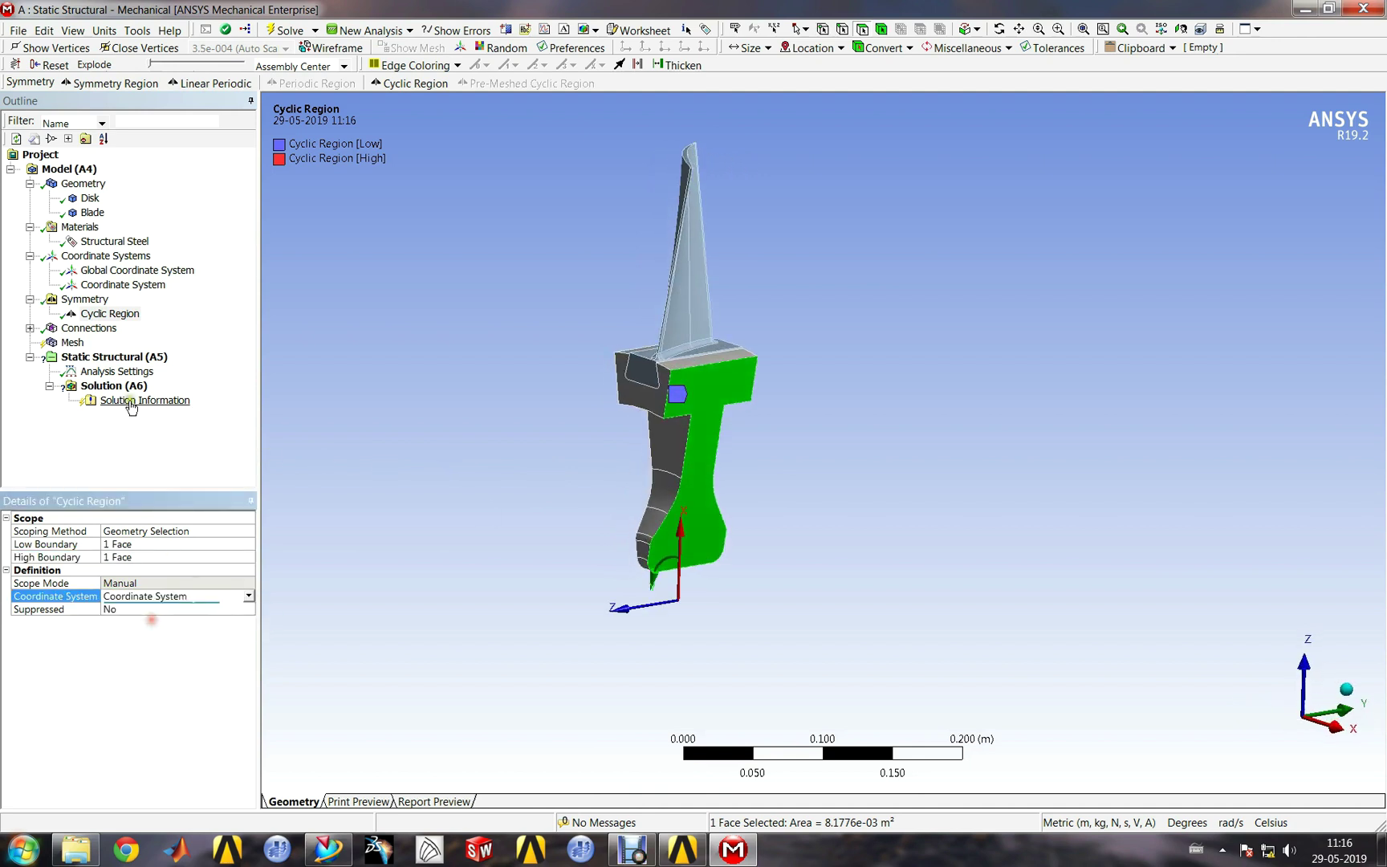
left_click(106, 314)
left_click(90, 302)
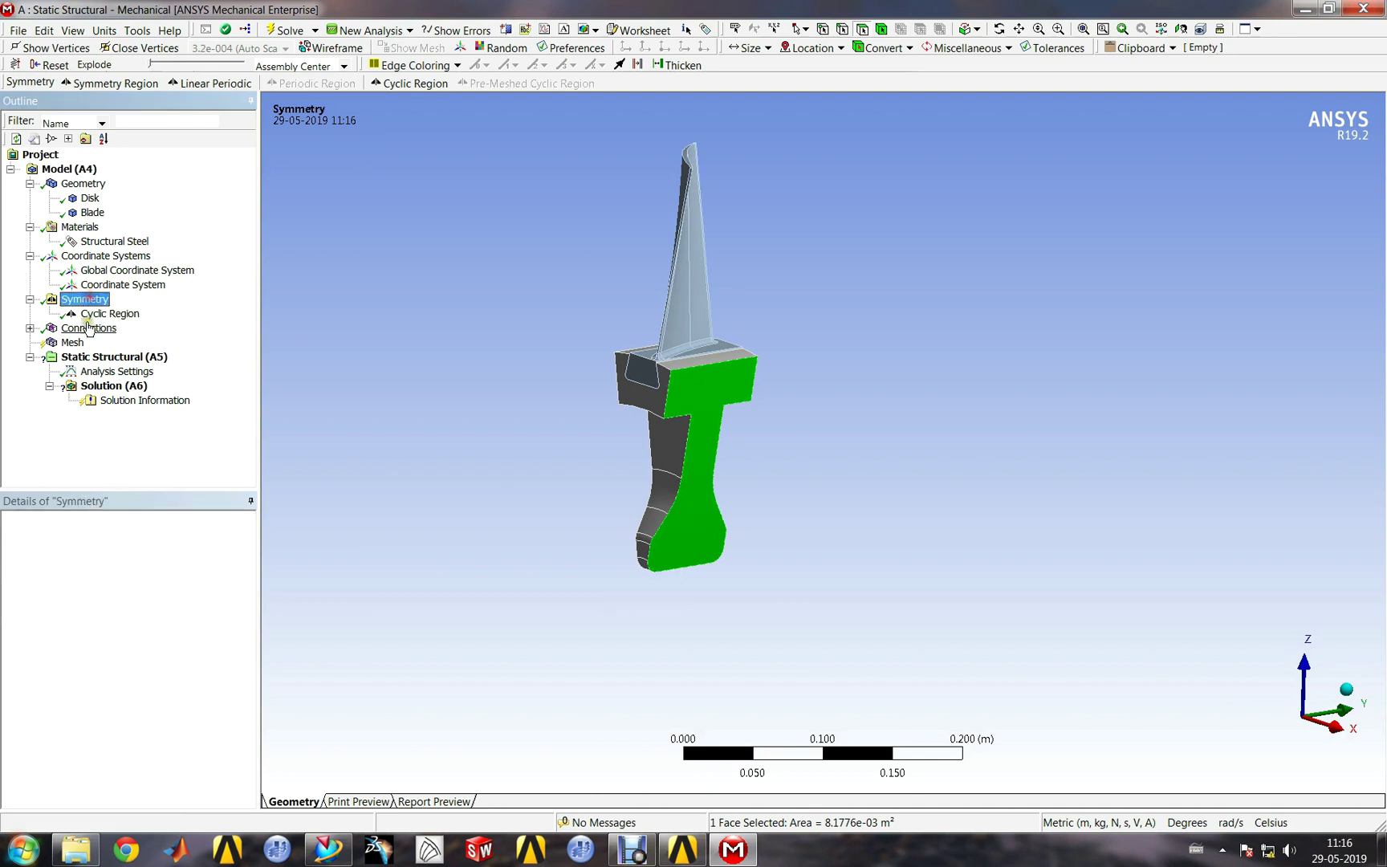
Step: Expand the model's connections, open the disk-to-blade contact region and widen its details for reading
left_click(82, 330)
left_click(29, 328)
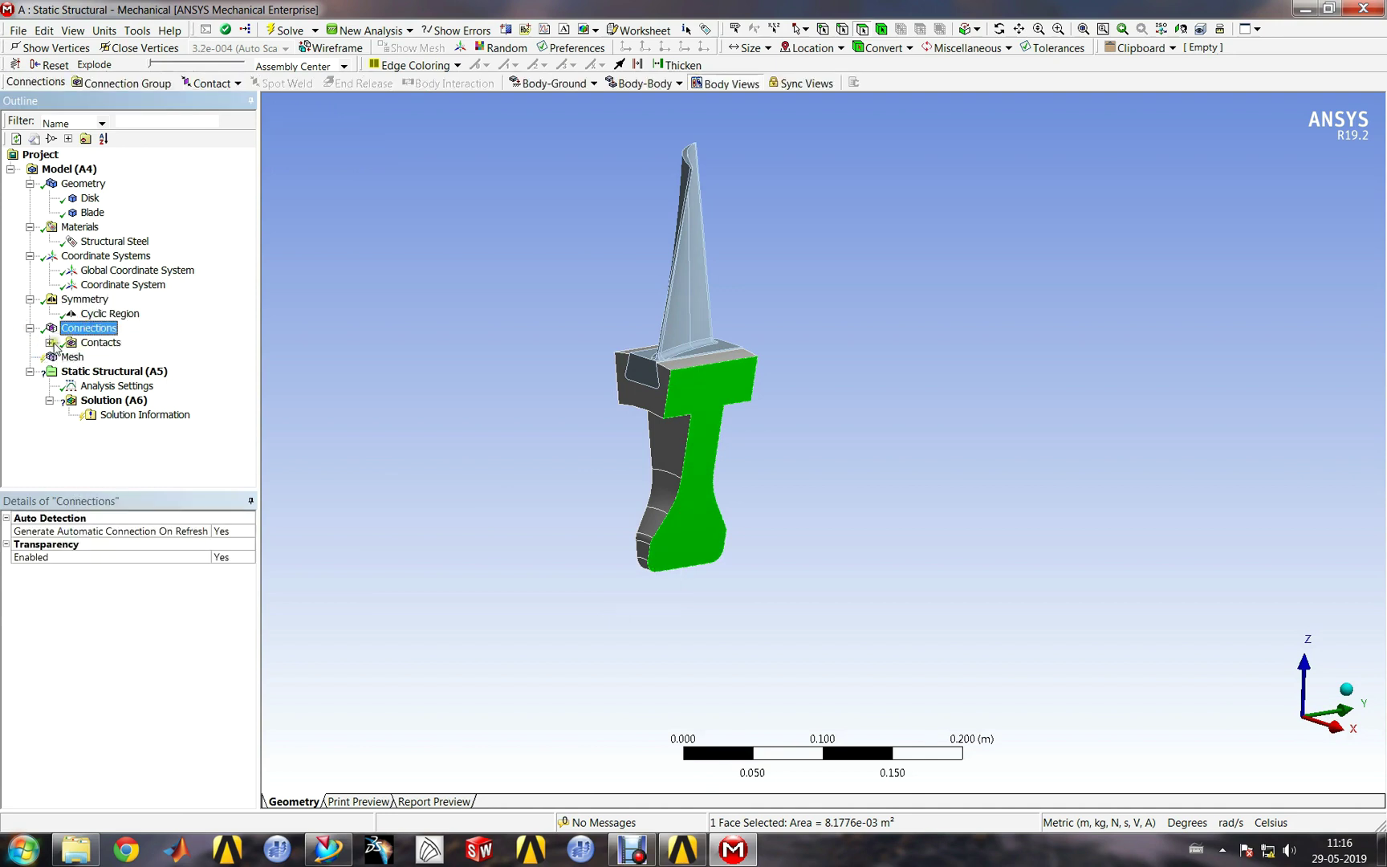
left_click(49, 342)
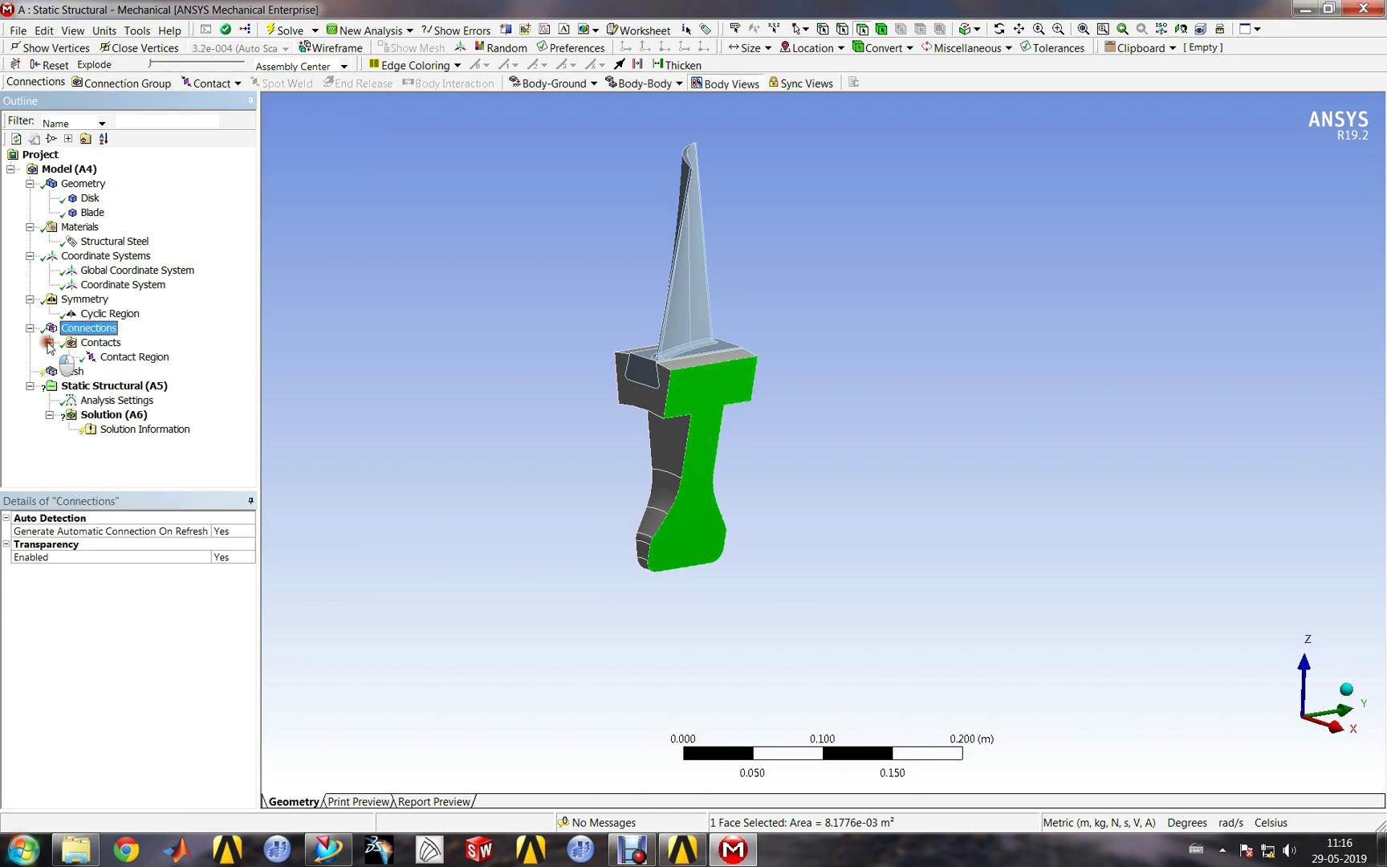
left_click(105, 356)
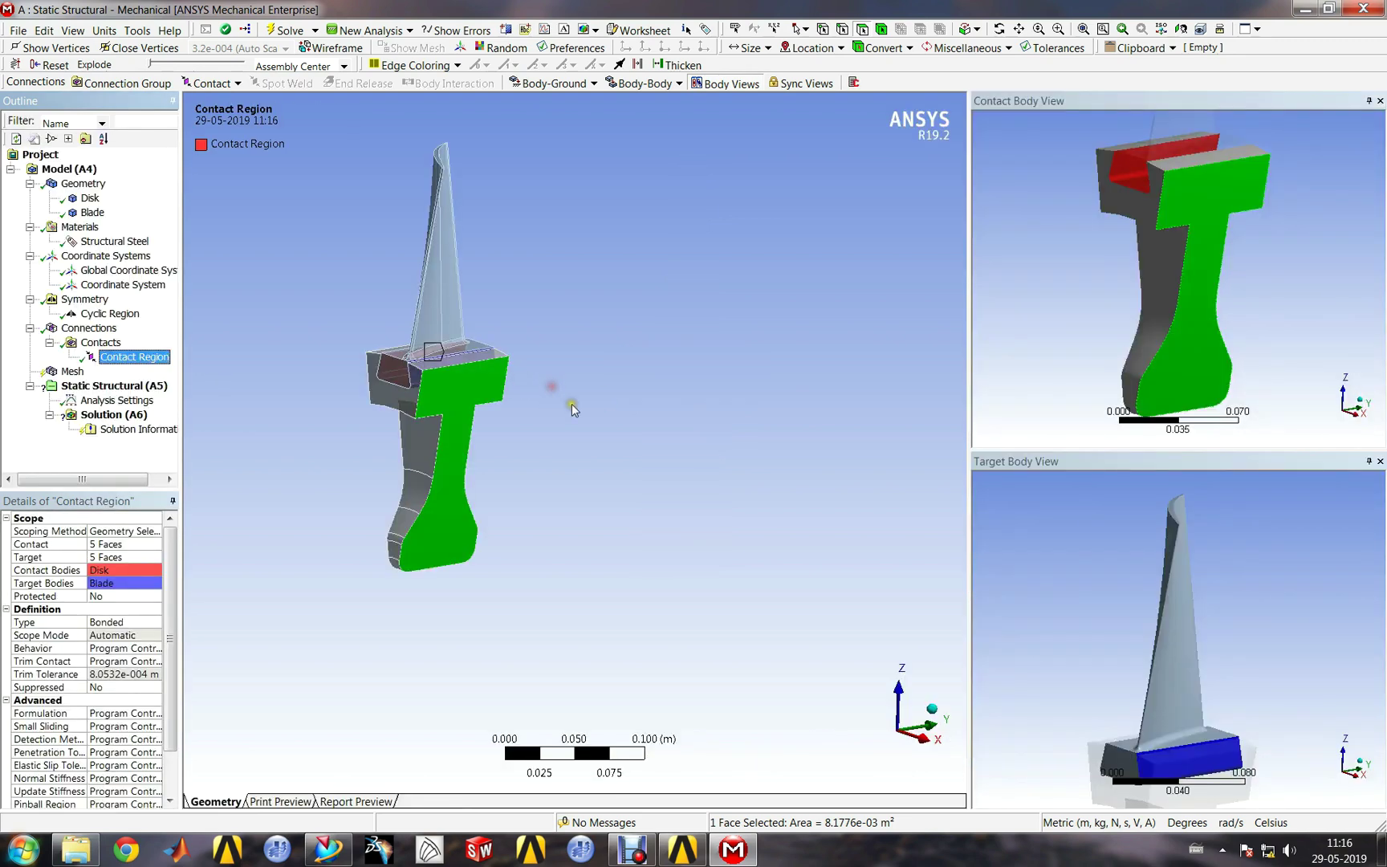
mouse_move(653, 414)
middle_mouse_down("ctrl")
mouse_move(733, 454)
mouse_move(730, 383)
mouse_move(660, 390)
mouse_move(666, 408)
middle_mouse_up("ctrl")
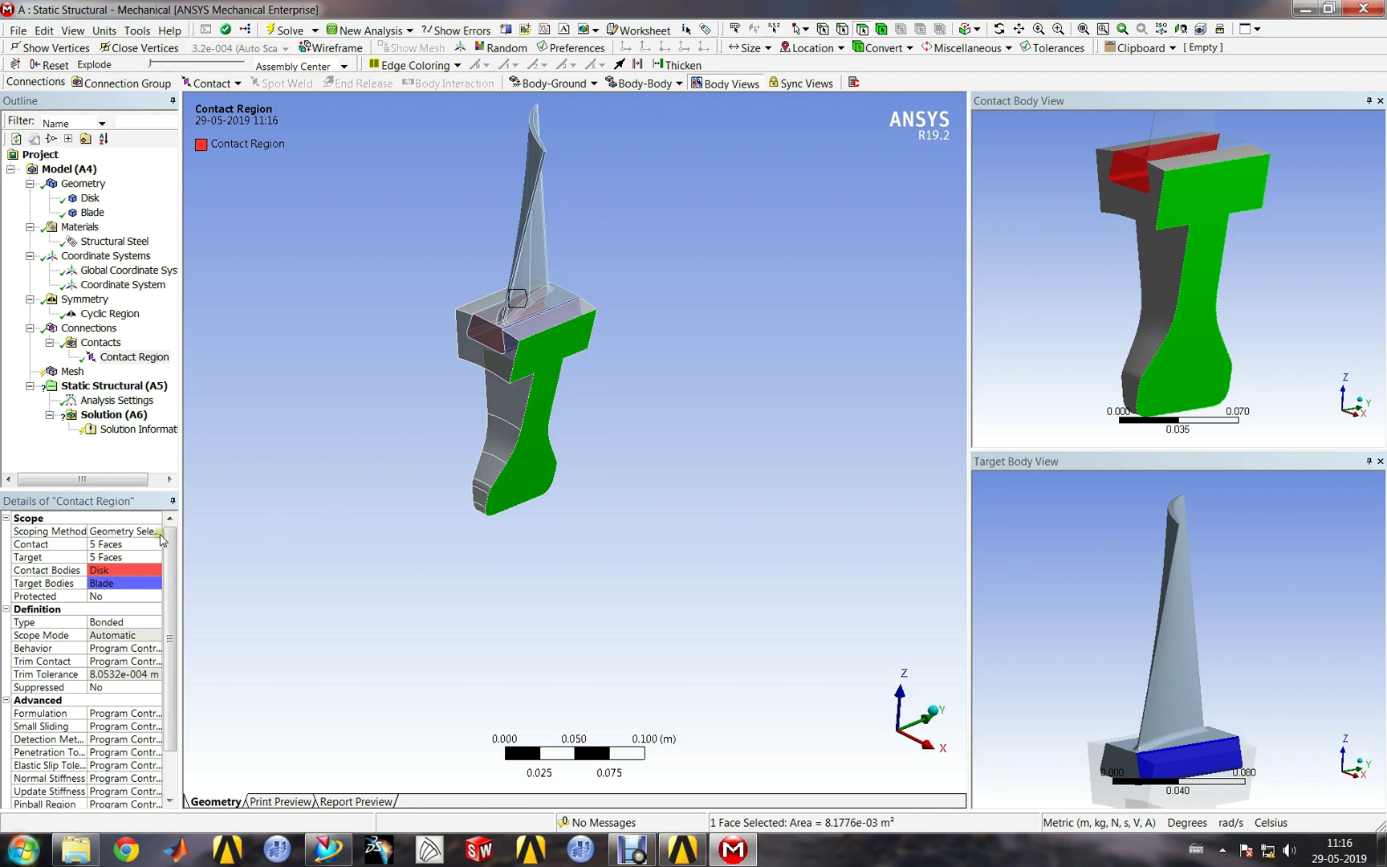
left_click_drag(179, 535, 328, 539)
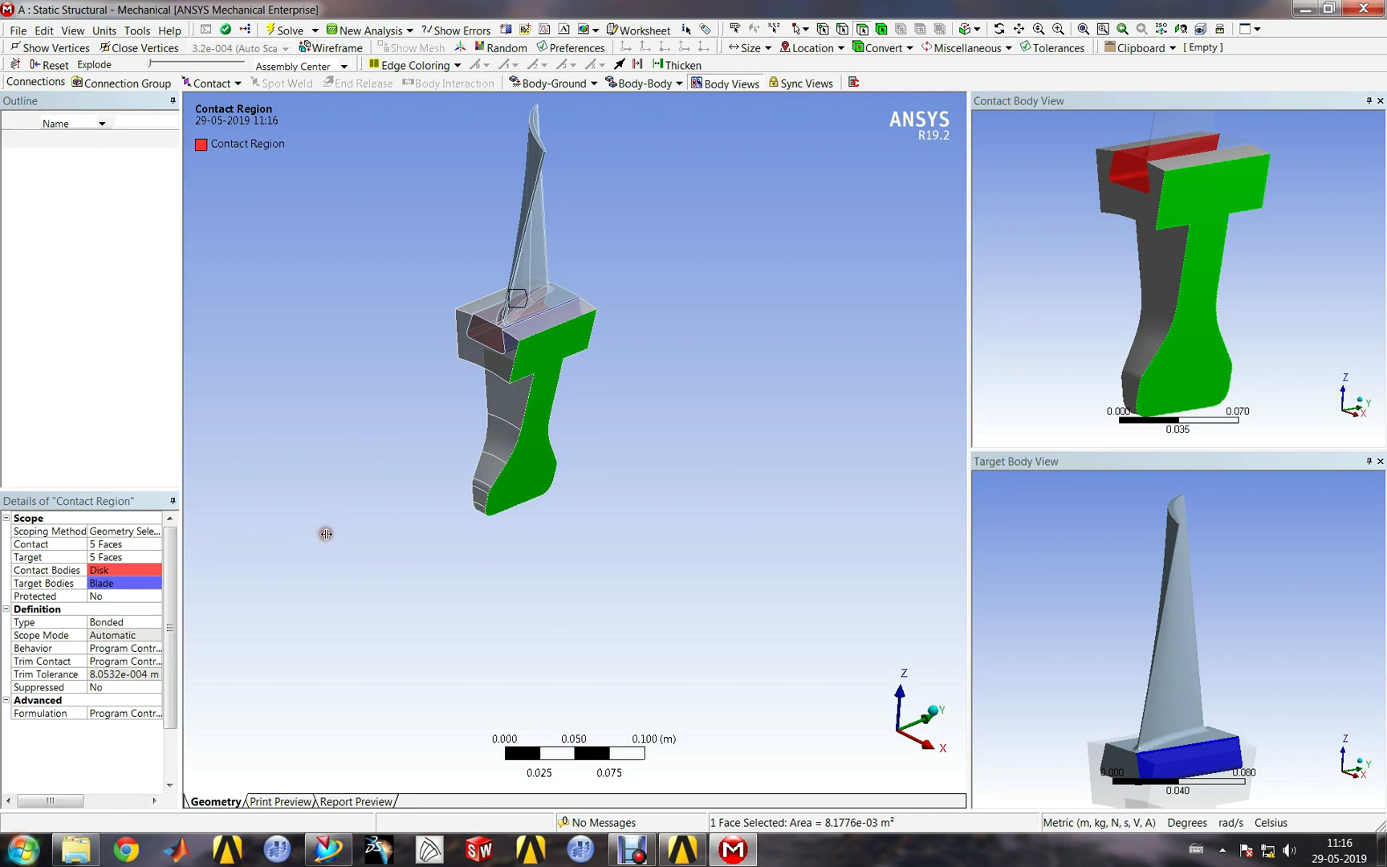
left_click(1019, 349)
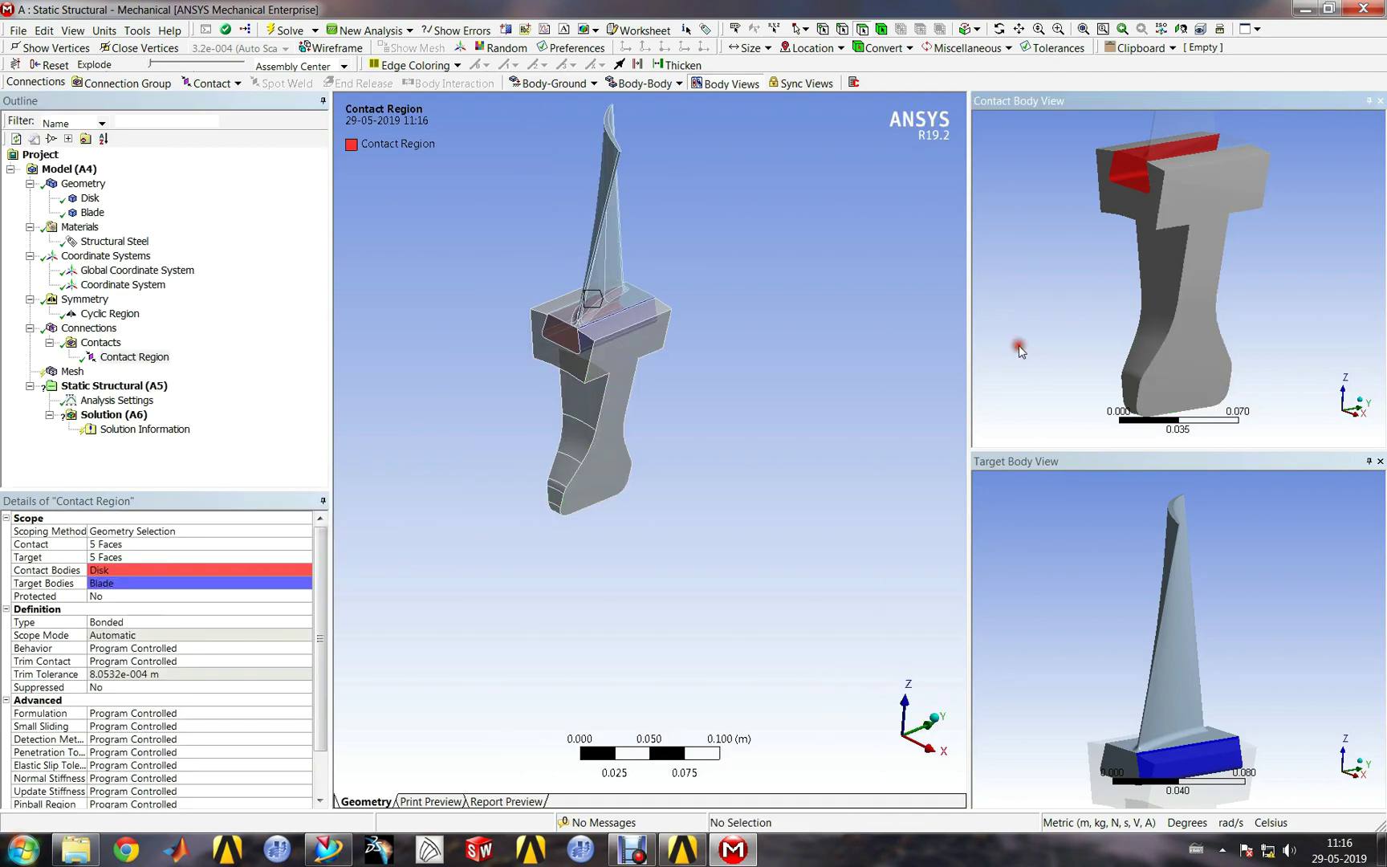
Step: Examine the contact faces on the disk slot and the target faces on the blade root
left_click(118, 545)
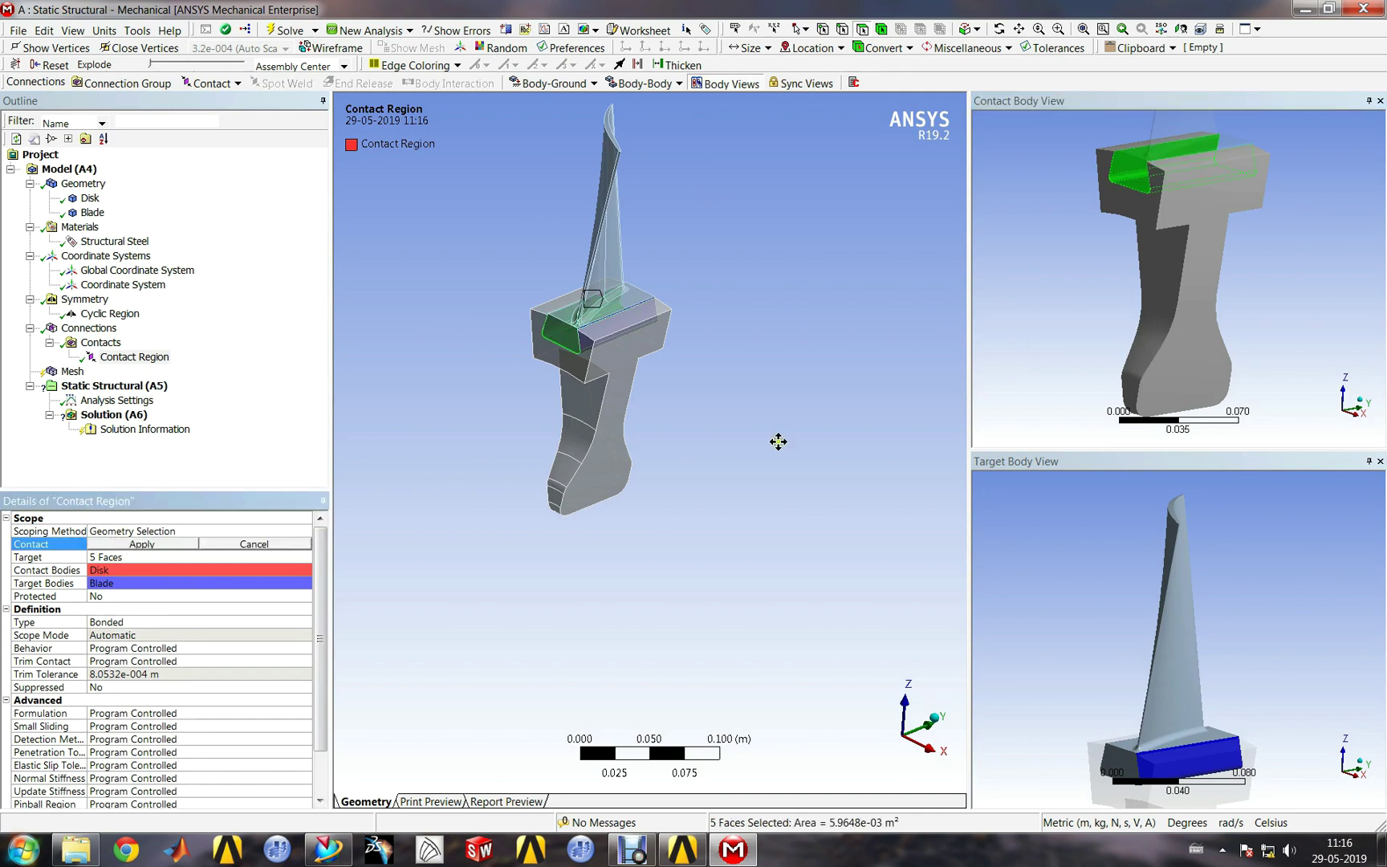
middle_click_drag(769, 439, 774, 499, "ctrl")
middle_click_drag(1093, 354, 1125, 355)
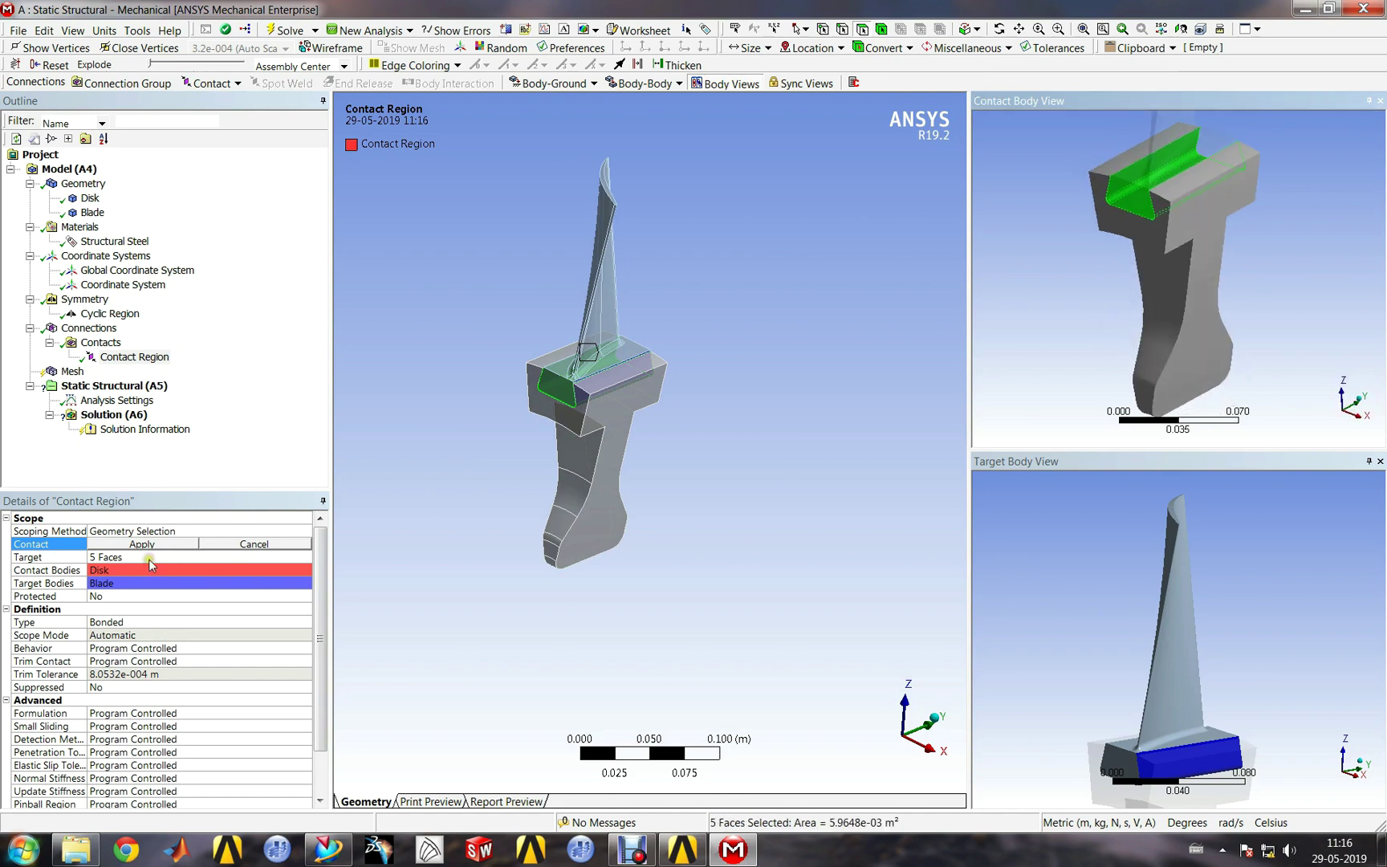
left_click(135, 558)
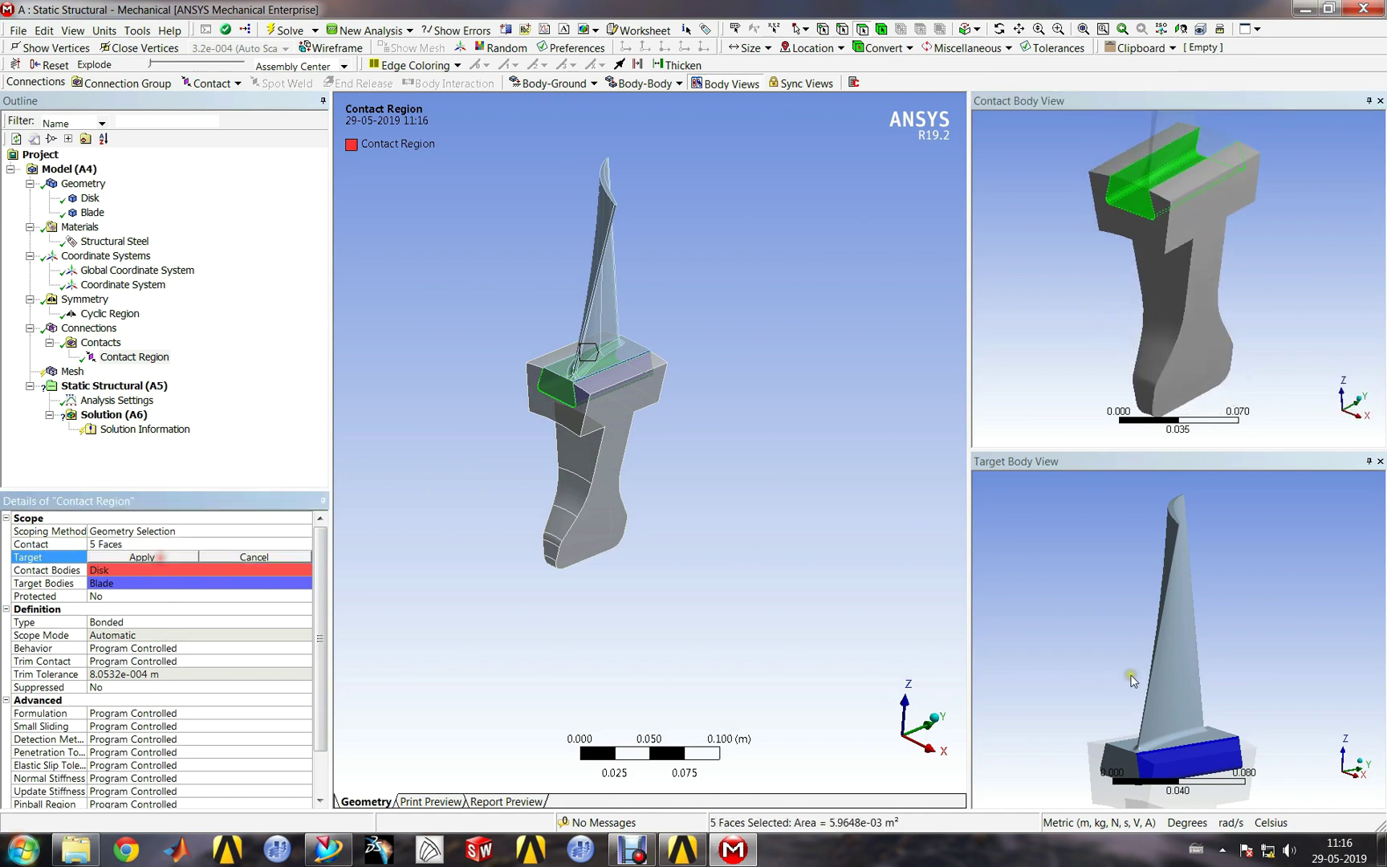
middle_click_drag(1139, 632, 1122, 678)
left_click(1150, 648)
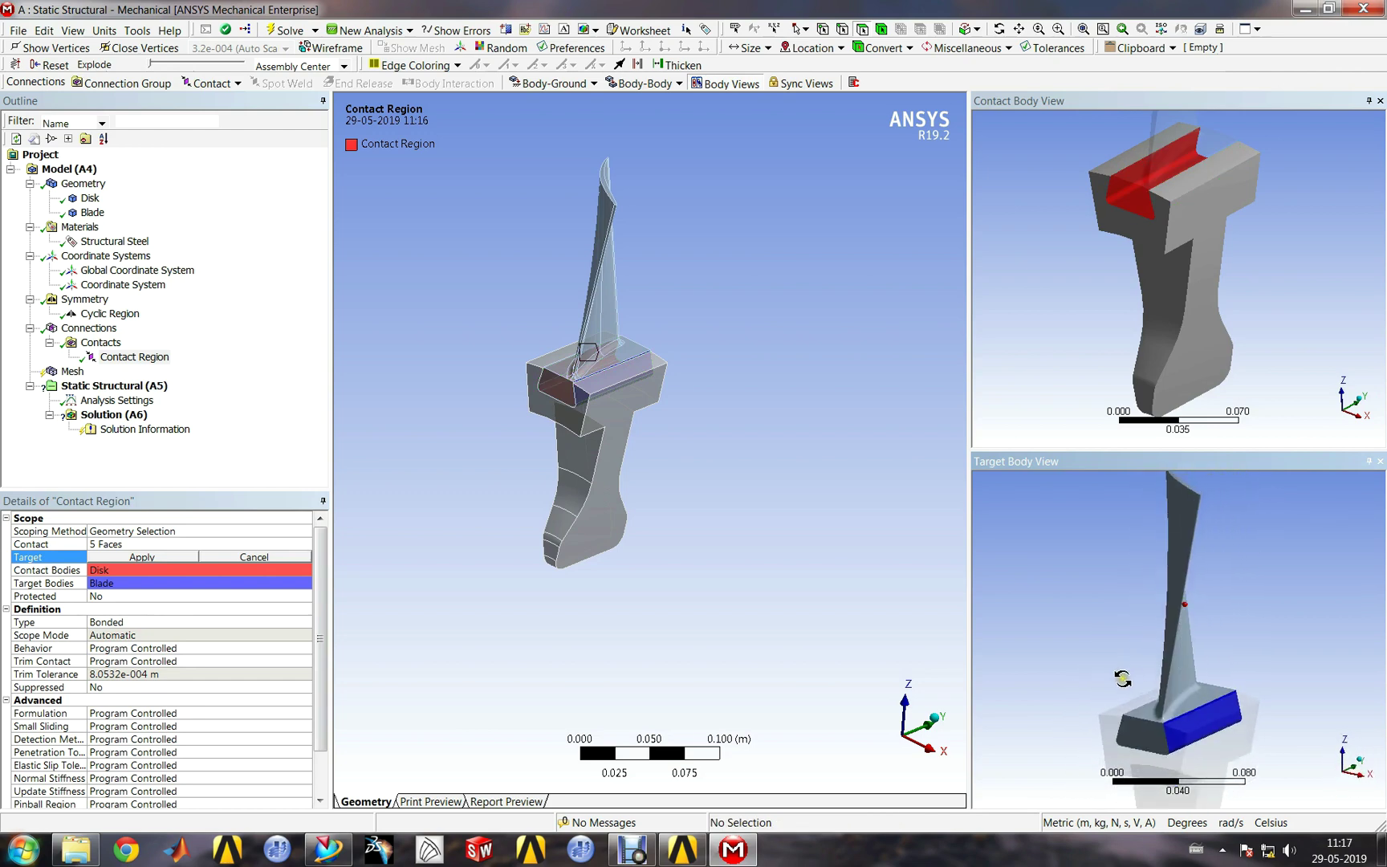
Step: Rescope the contact side manually to the five faces of the disk's dovetail slot
left_click(141, 548)
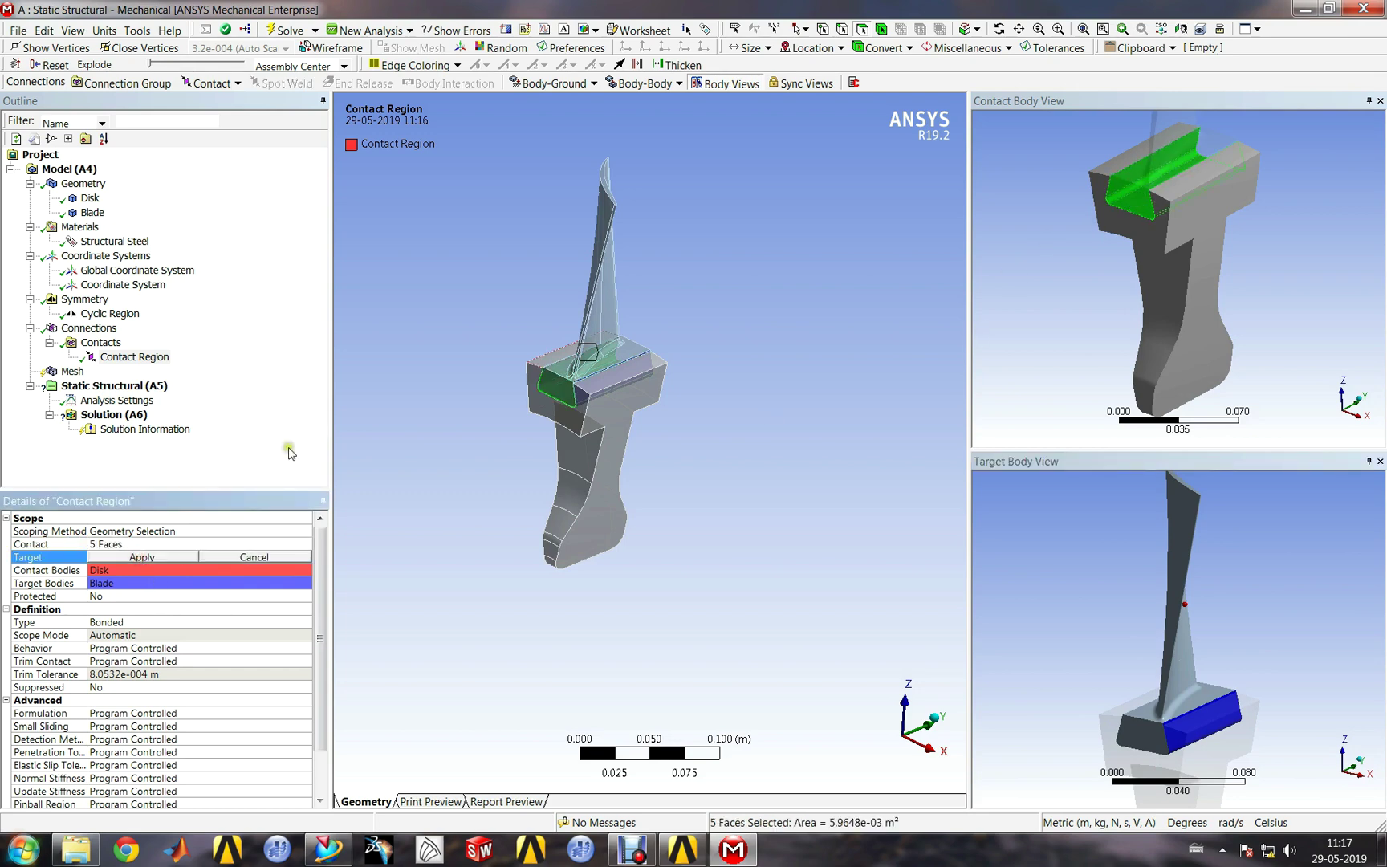
left_click(148, 544)
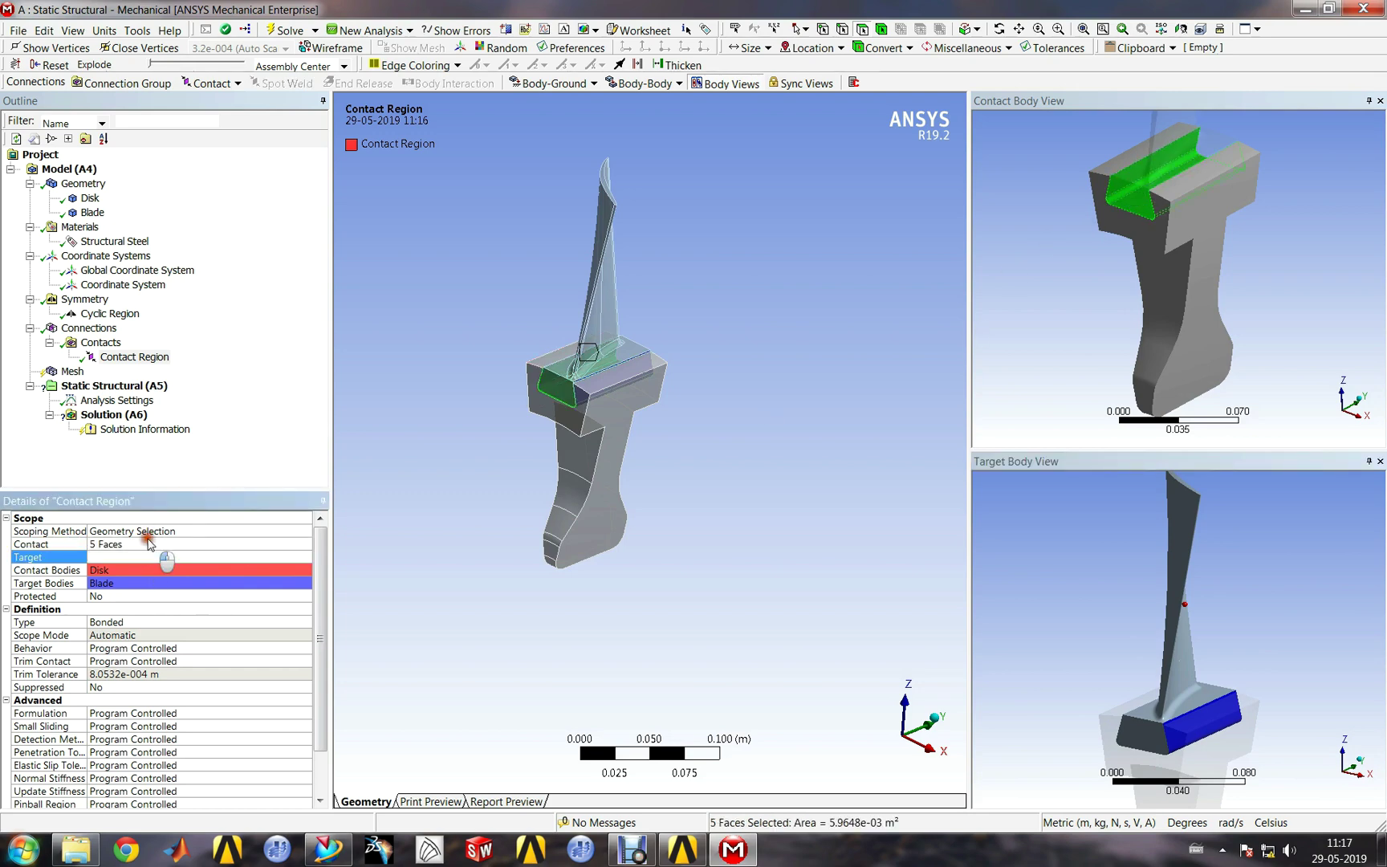
left_click(1123, 183, "ctrl")
left_click(1118, 197, "ctrl")
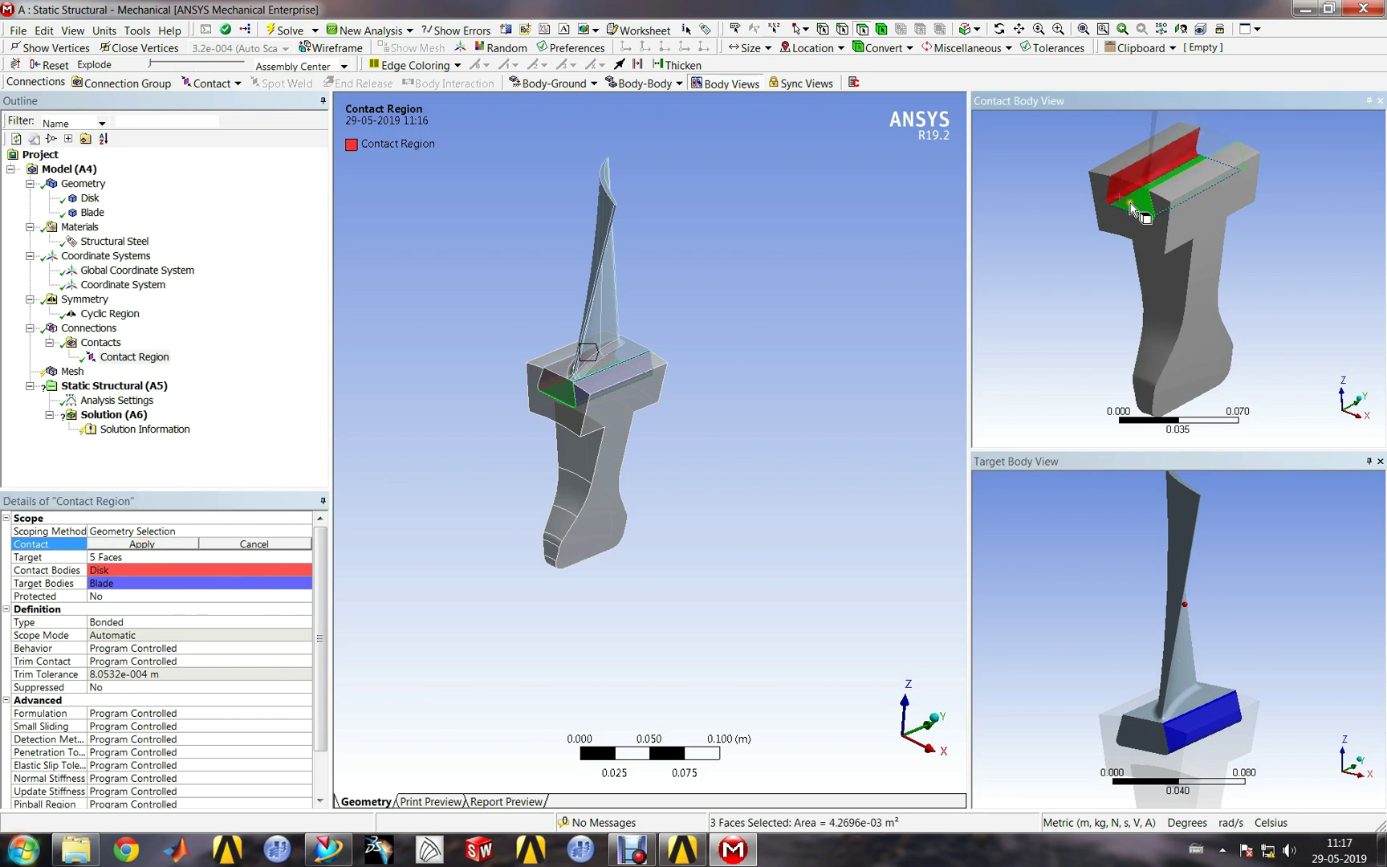
left_click(1131, 206, "ctrl")
middle_click_drag(1148, 229, 1219, 241)
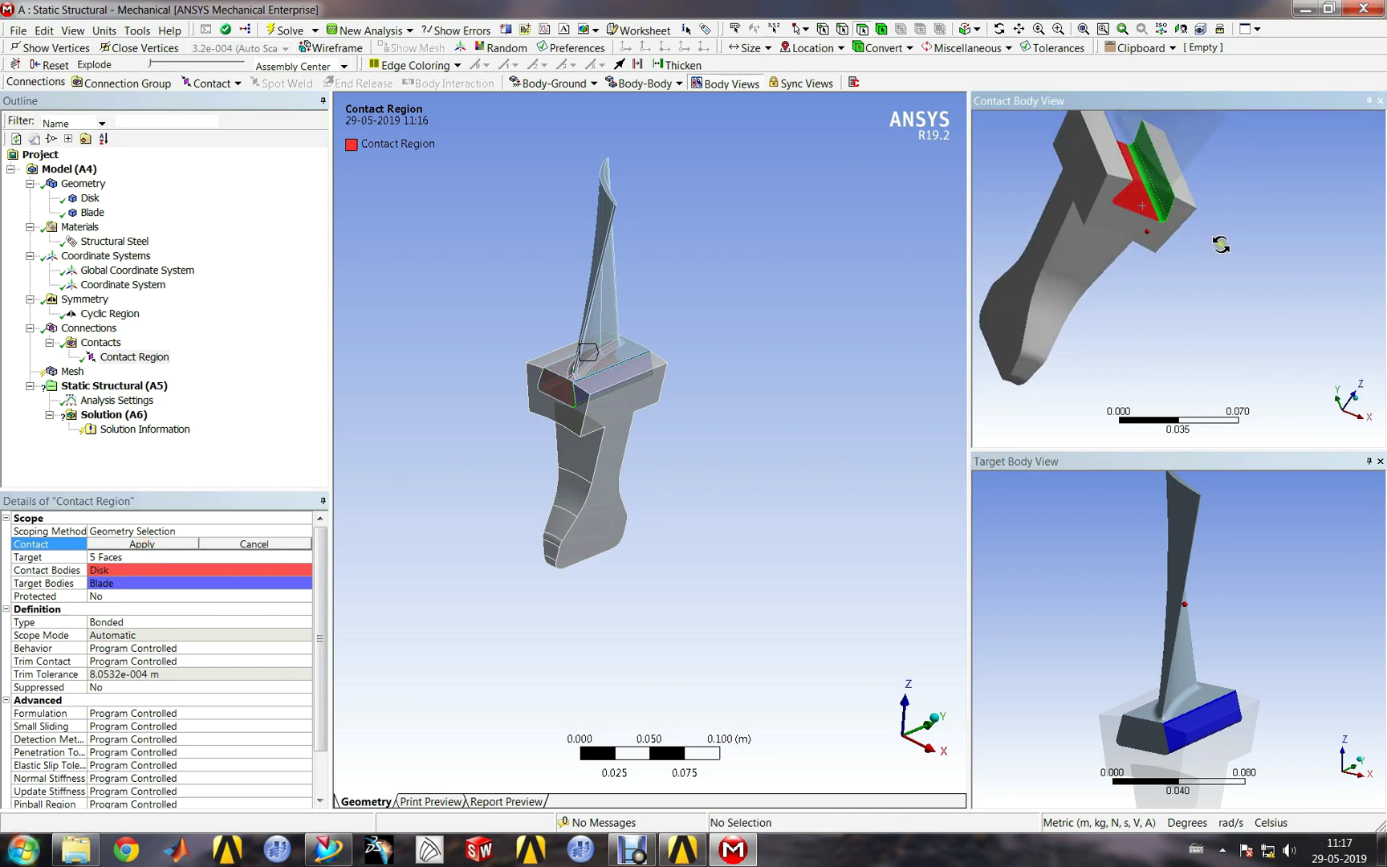
left_click(1157, 210, "ctrl")
left_click(1164, 210, "ctrl")
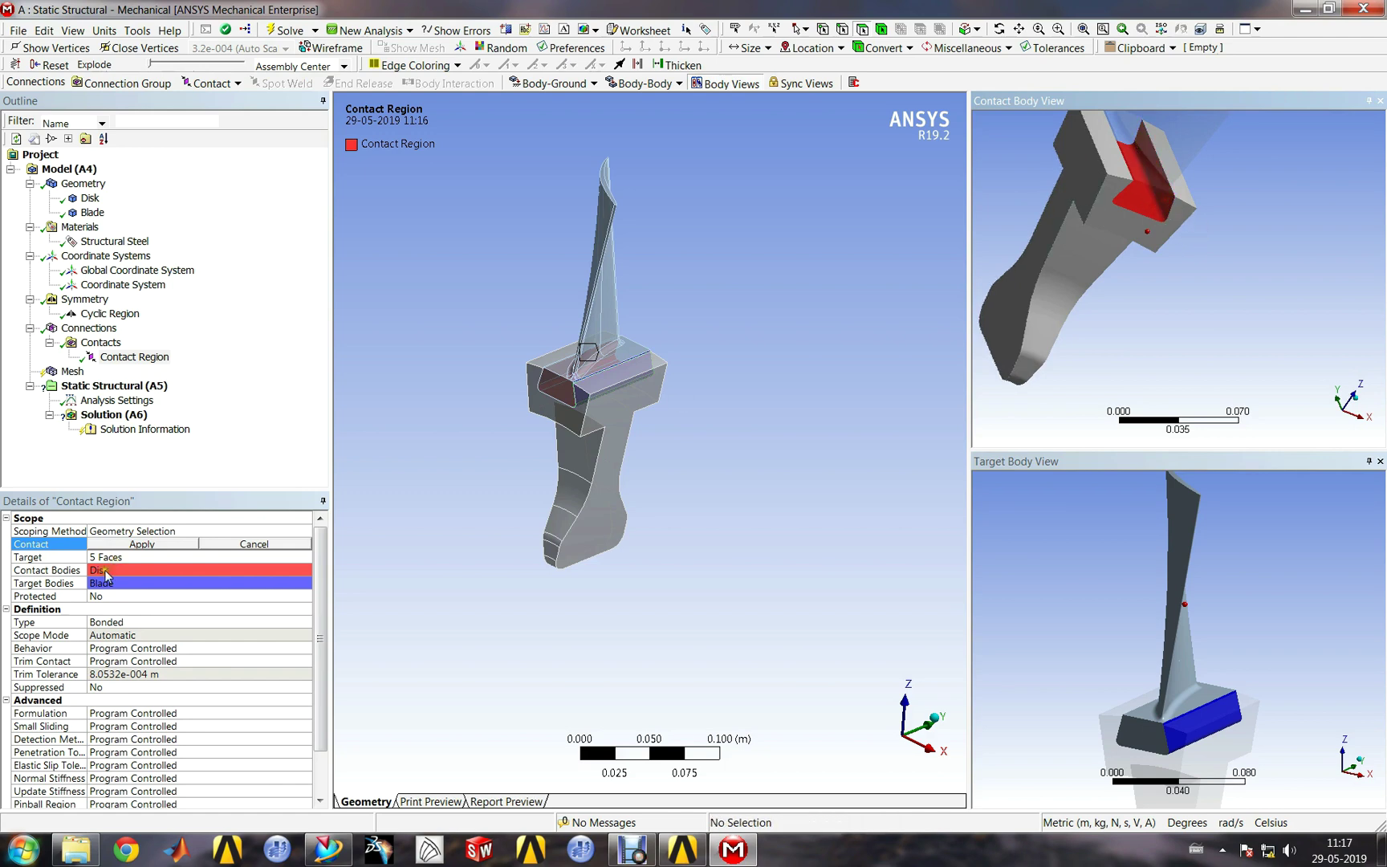
left_click(145, 544)
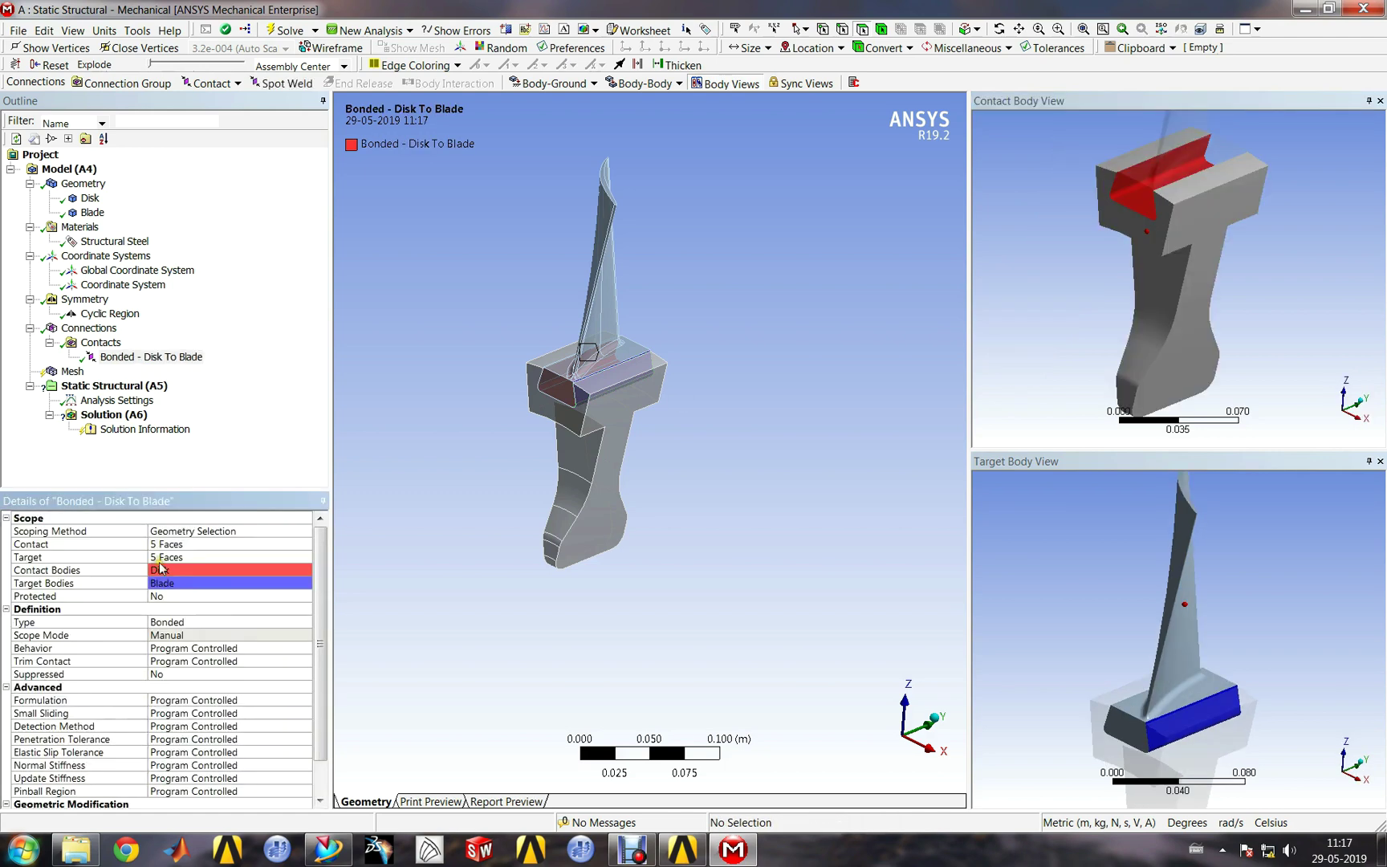
Step: Rescope the target side manually to the five matching faces of the blade's dovetail root
left_click(203, 558)
middle_click_drag(1187, 679, 1165, 658)
left_click(1166, 717)
middle_click_drag(1165, 717, 1072, 730)
left_click(1167, 708, "ctrl")
left_click(1154, 714, "ctrl")
left_click(1158, 722, "ctrl")
left_click(1153, 724, "ctrl")
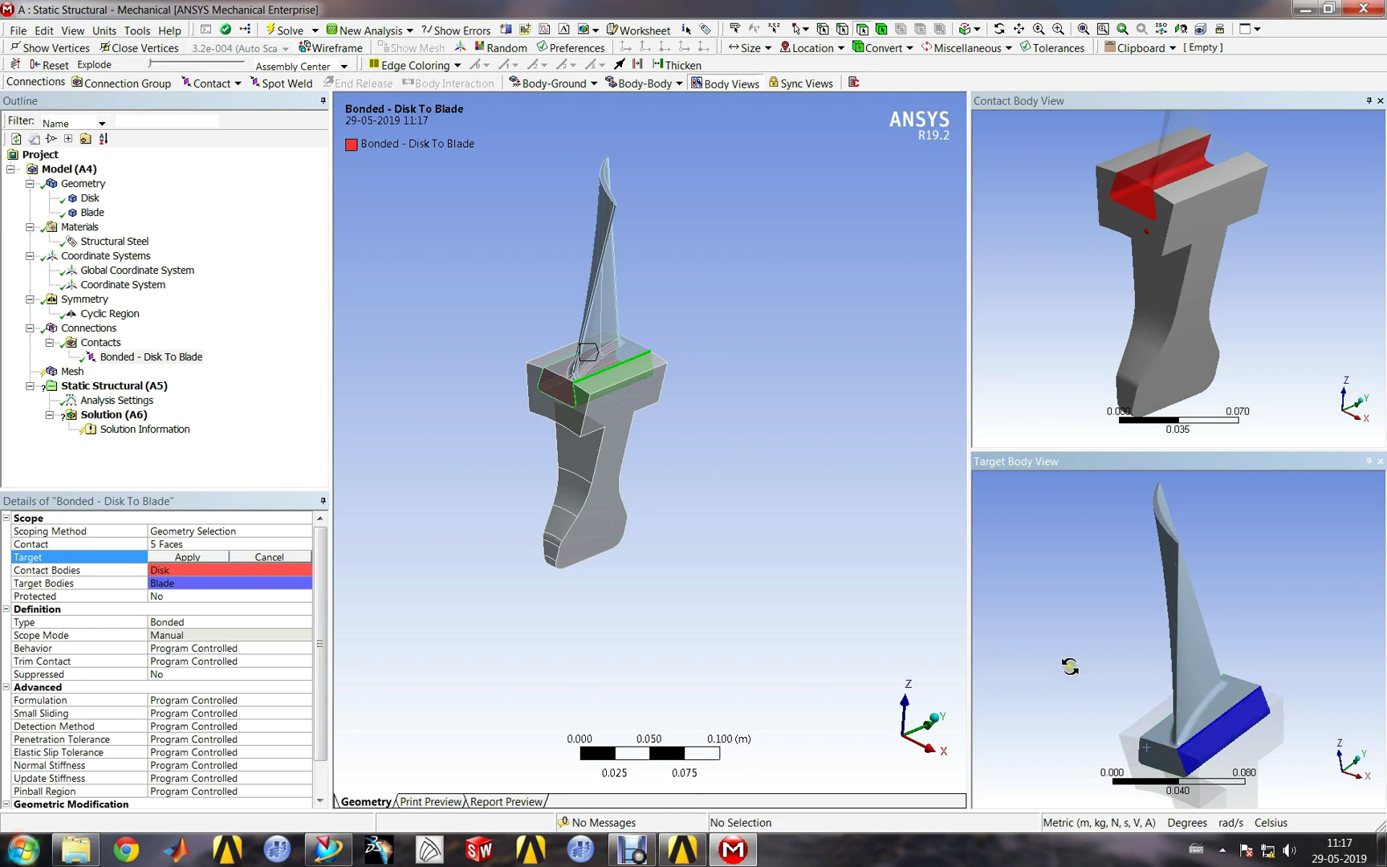
left_click(192, 557)
middle_click_drag(1187, 674, 1148, 645)
left_click(1041, 361)
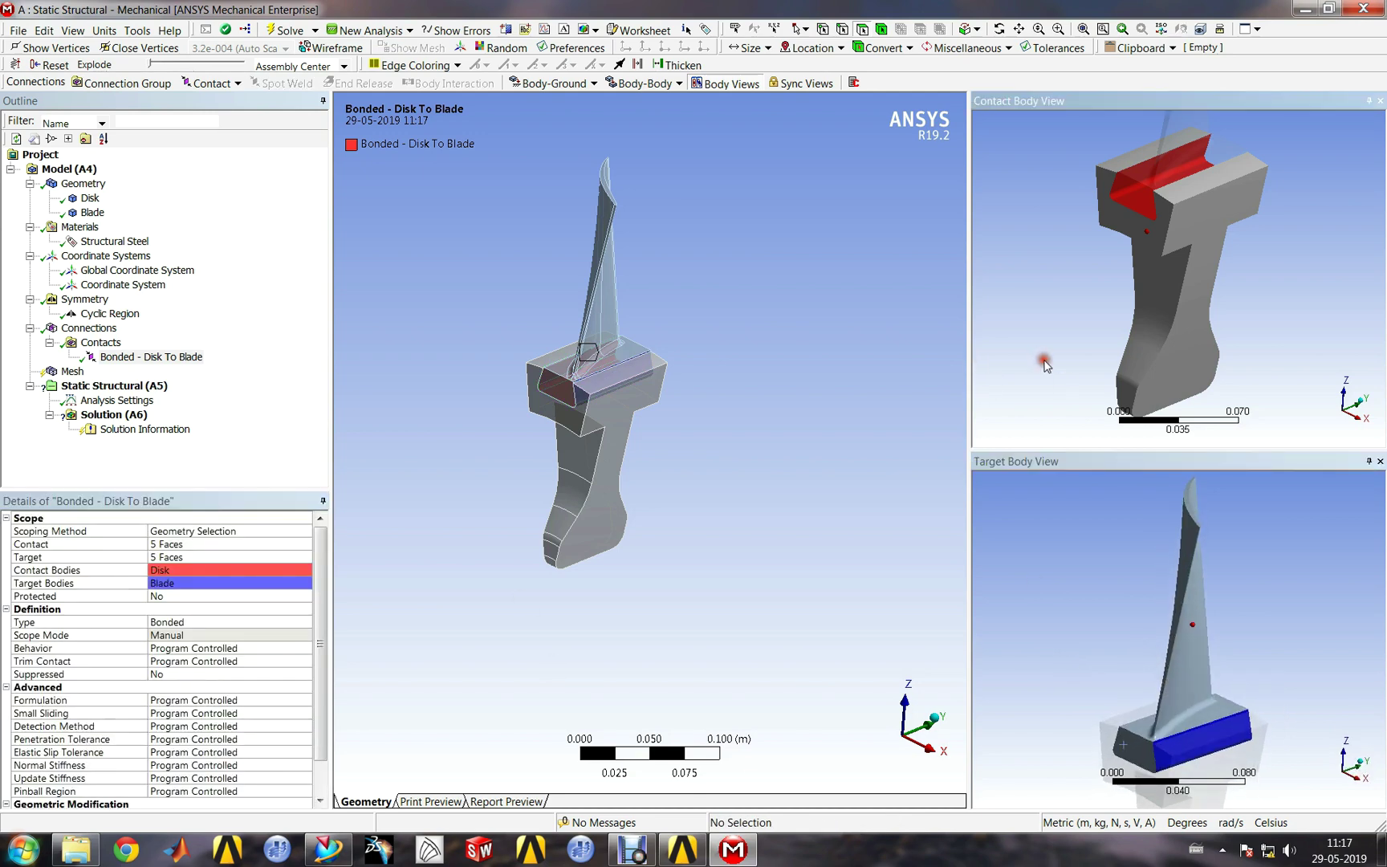
Step: Change the disk-to-blade contact type to Frictional with a friction coefficient of 0.3
scroll(1043, 363, "down", 3)
scroll(1120, 618, "down", 3)
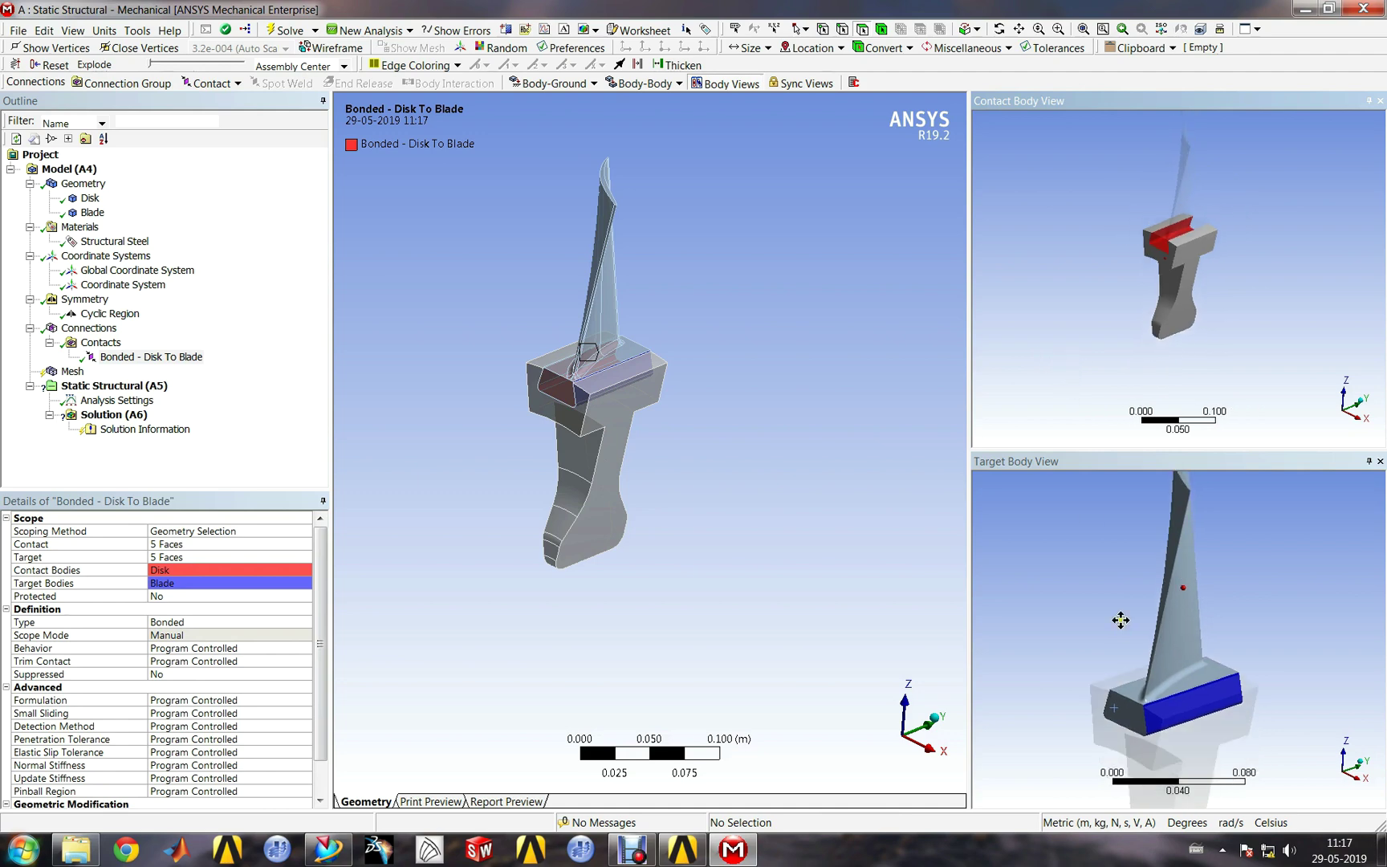
left_click(179, 619)
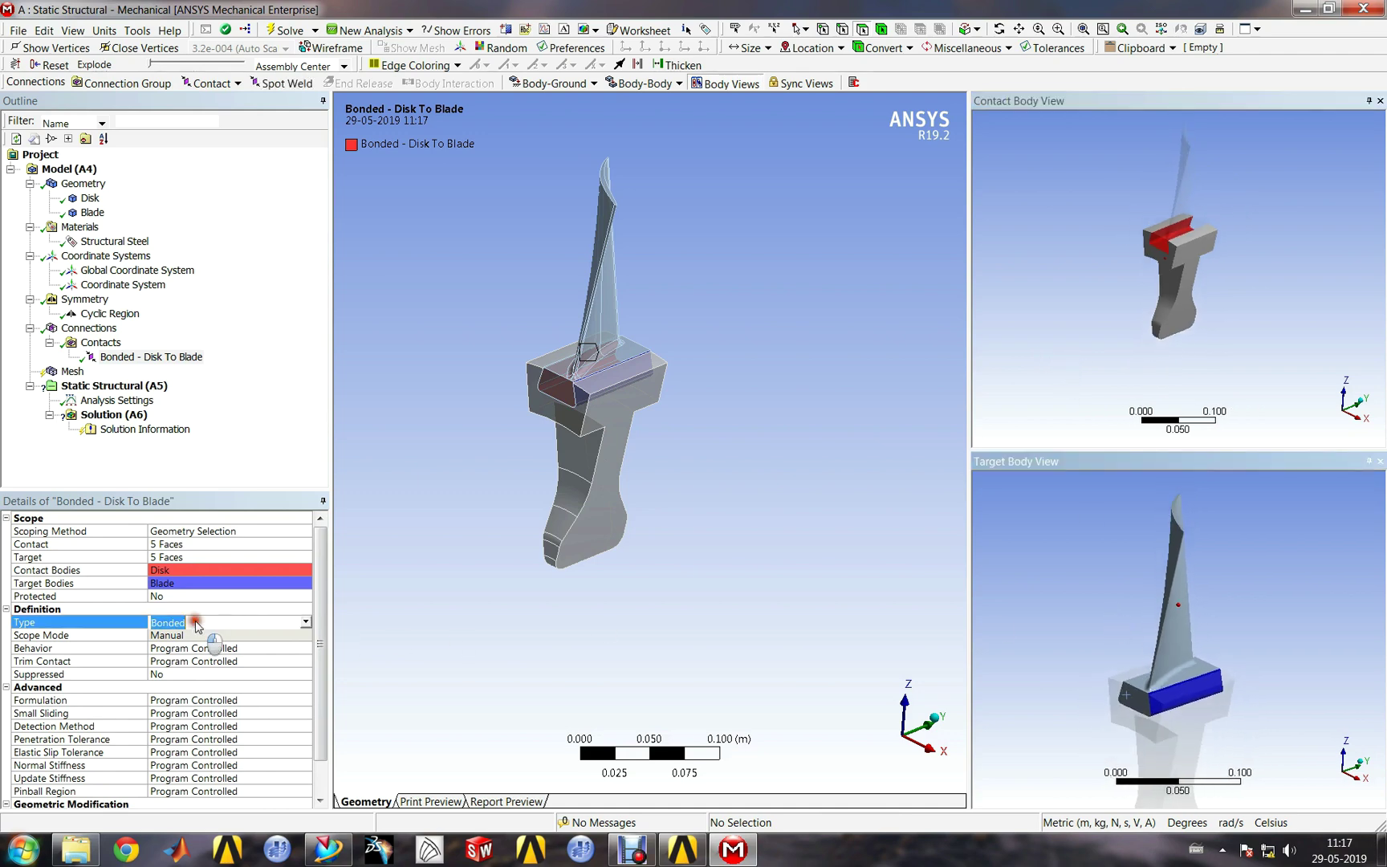
left_click(305, 622)
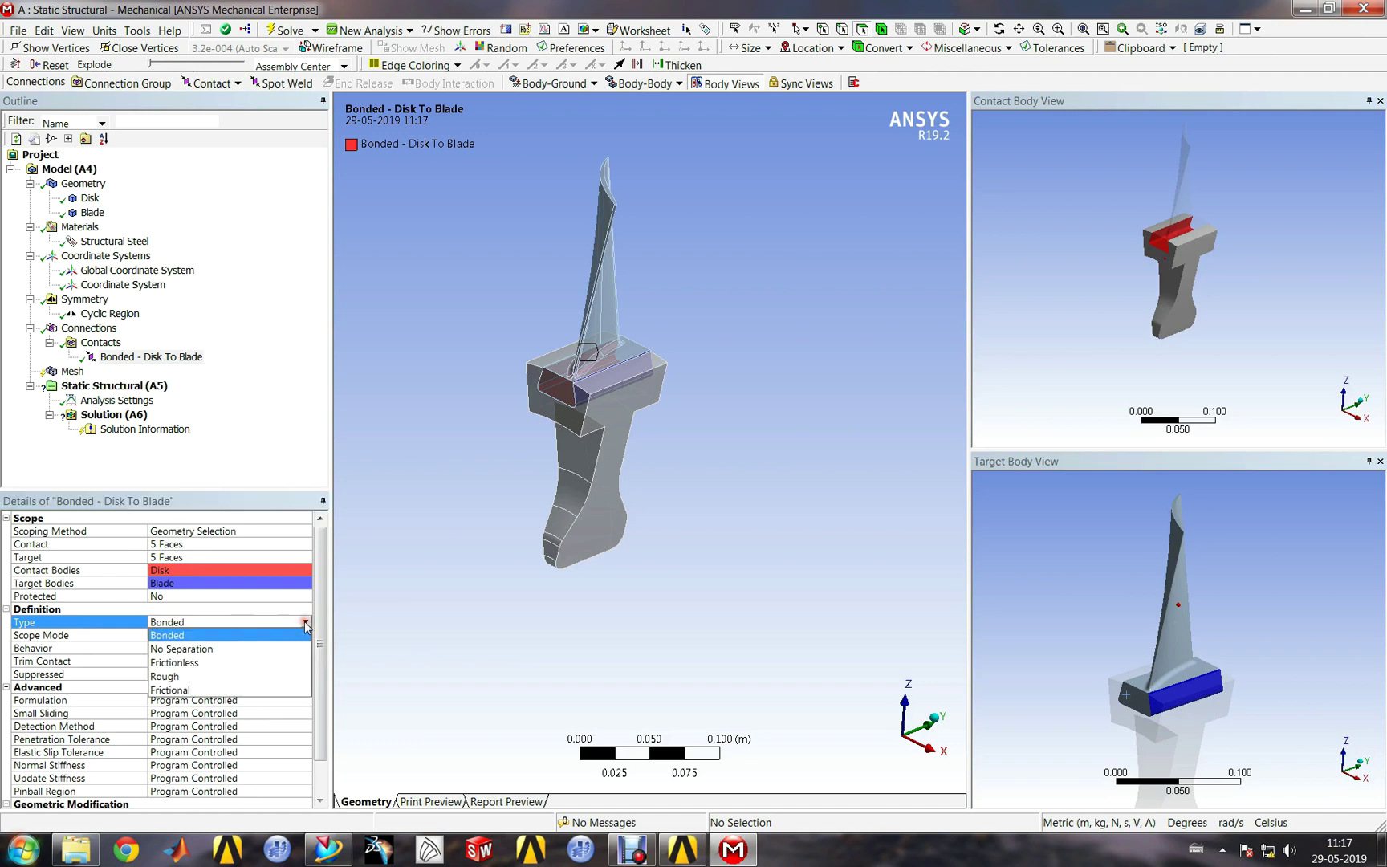
left_click(211, 688)
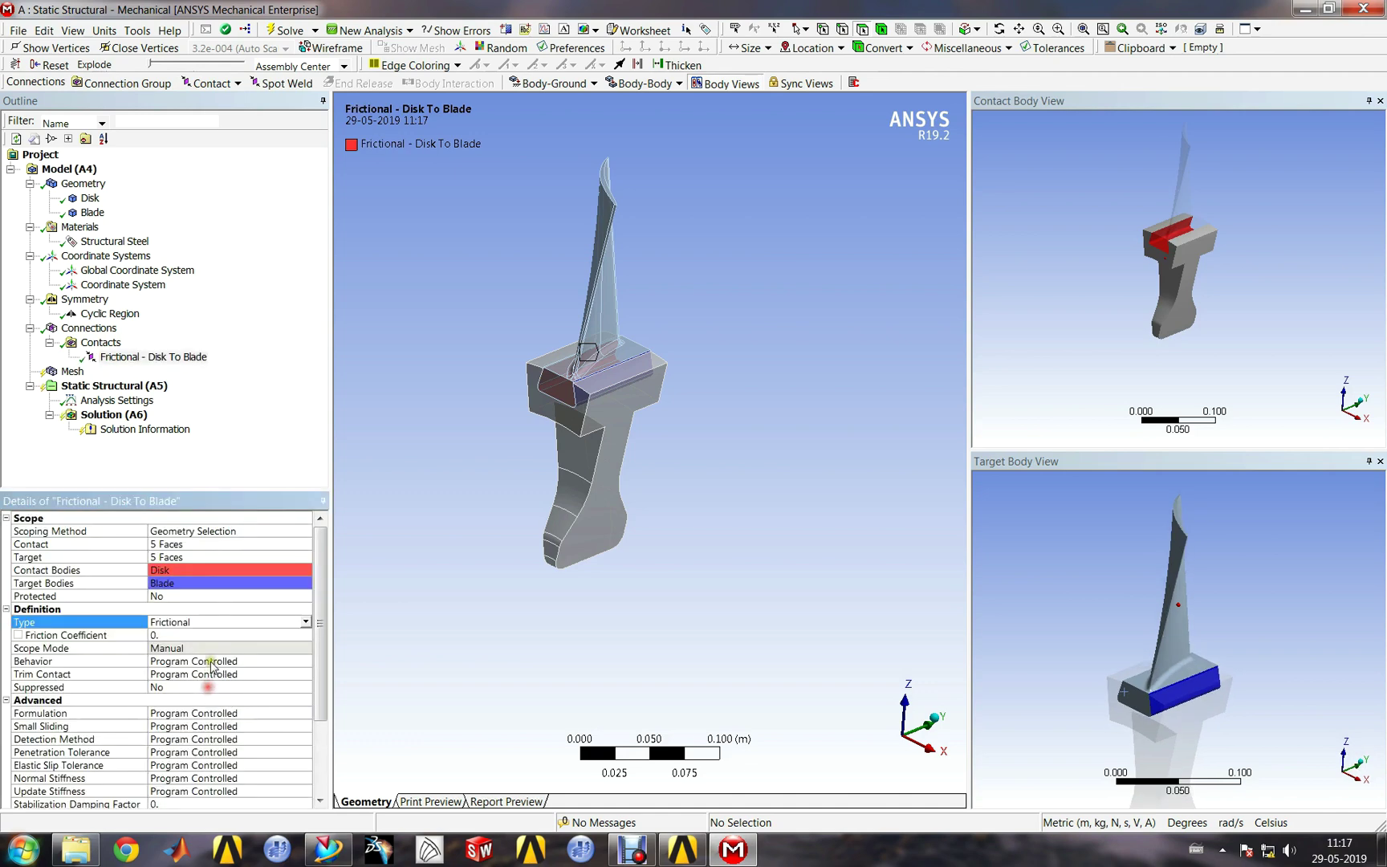
left_click(209, 635)
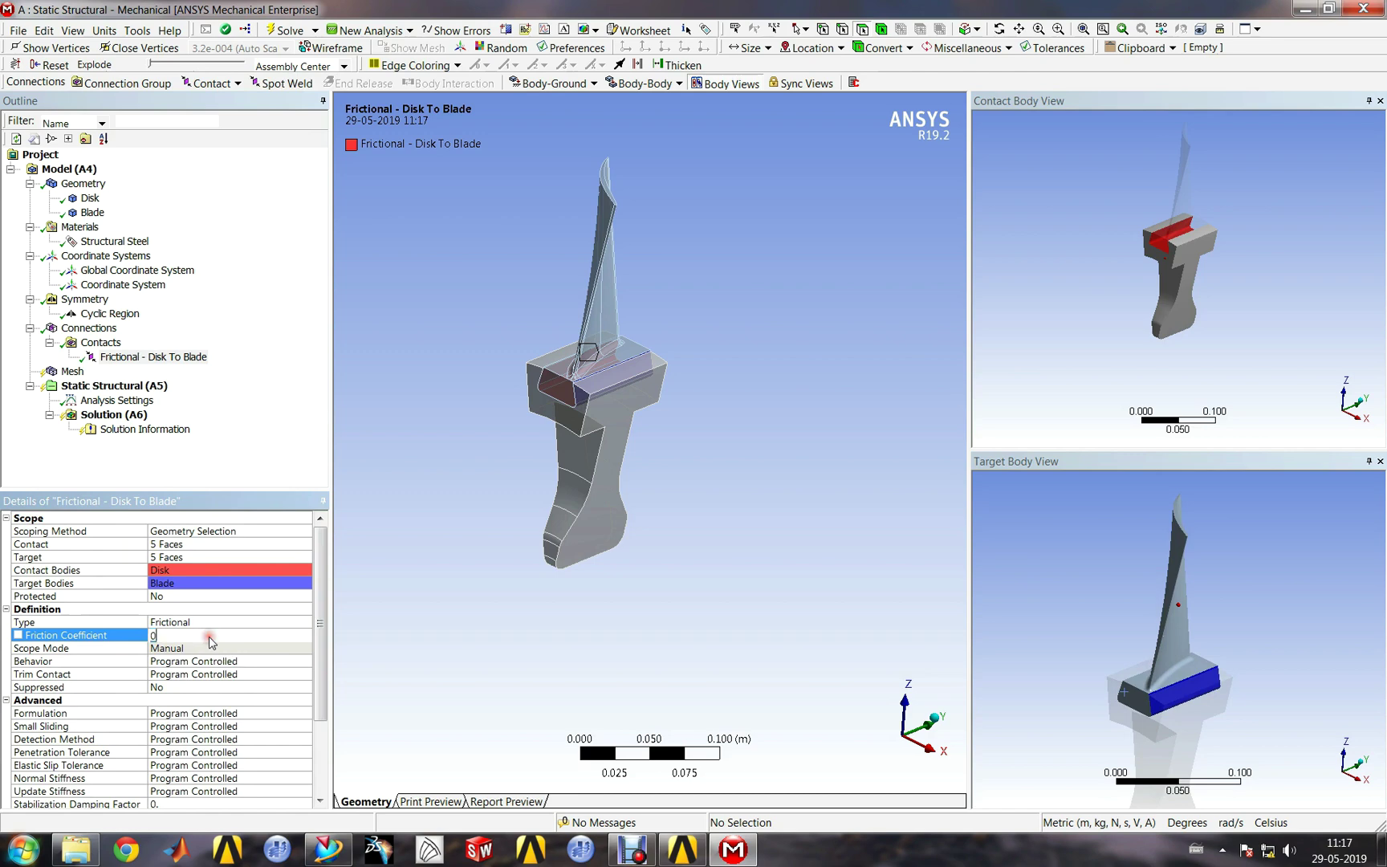
left_click(307, 623)
left_click(307, 622)
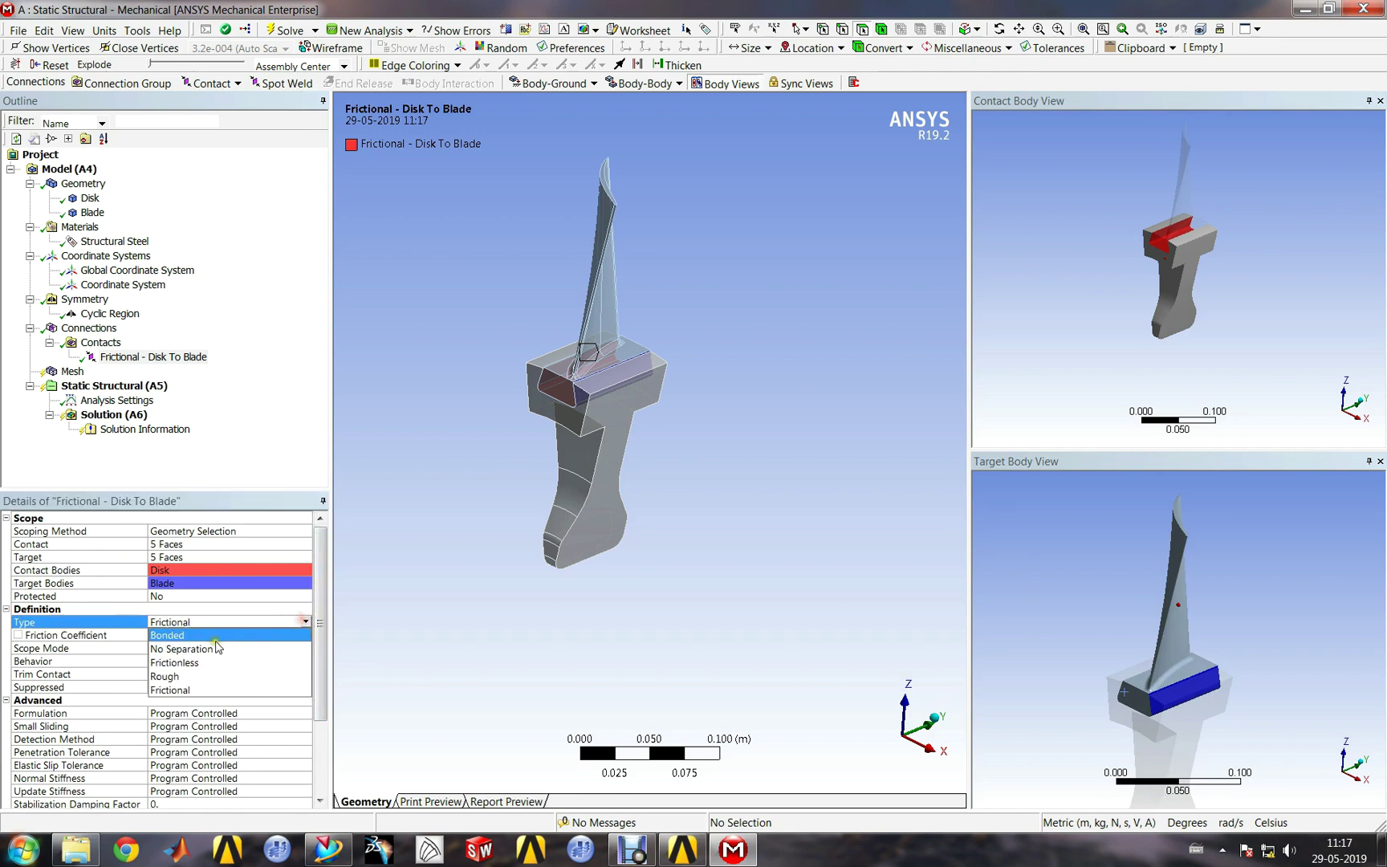
left_click(208, 688)
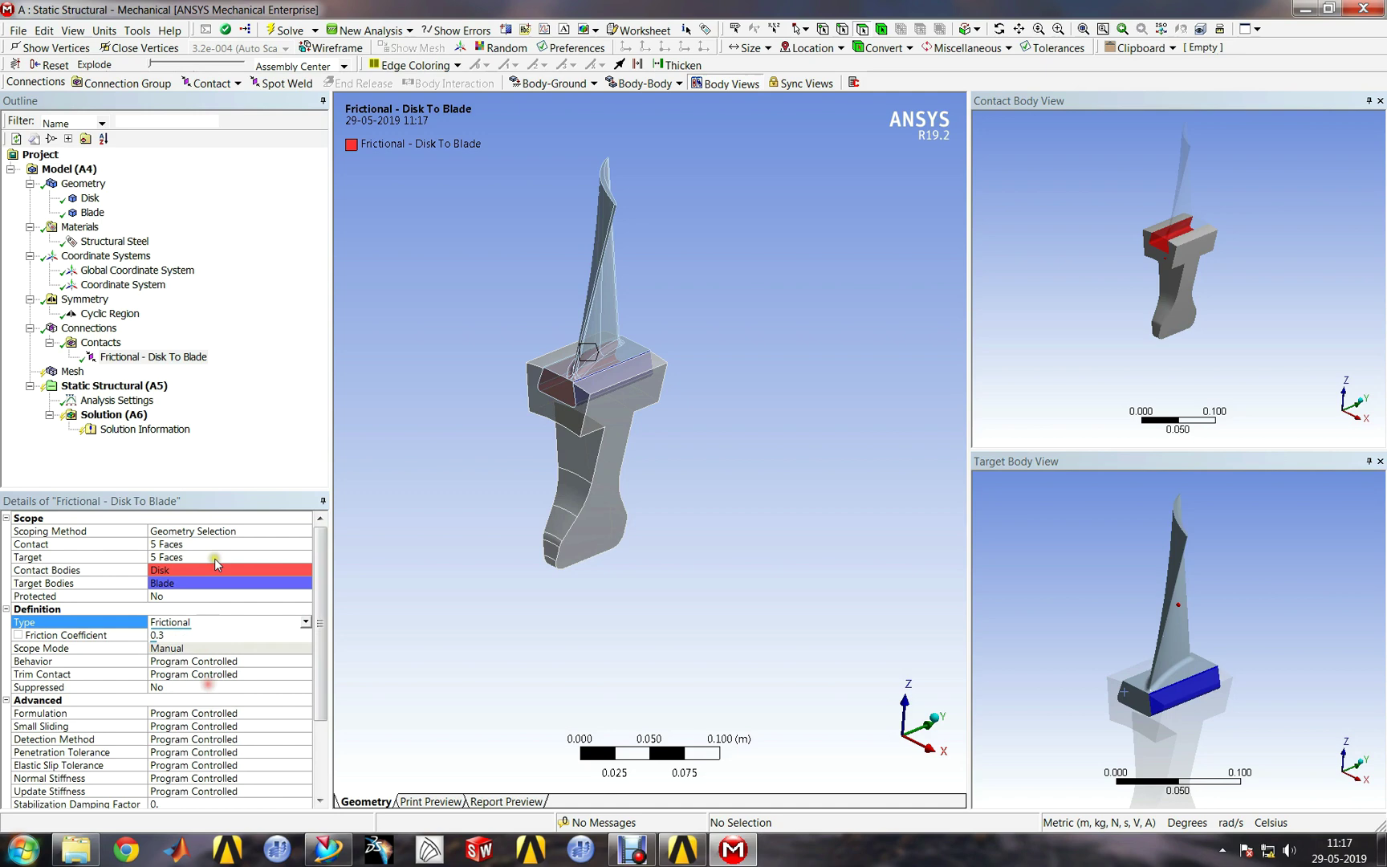
left_click(138, 470)
Step: Insert a match control under the model's mesh
left_click(71, 372)
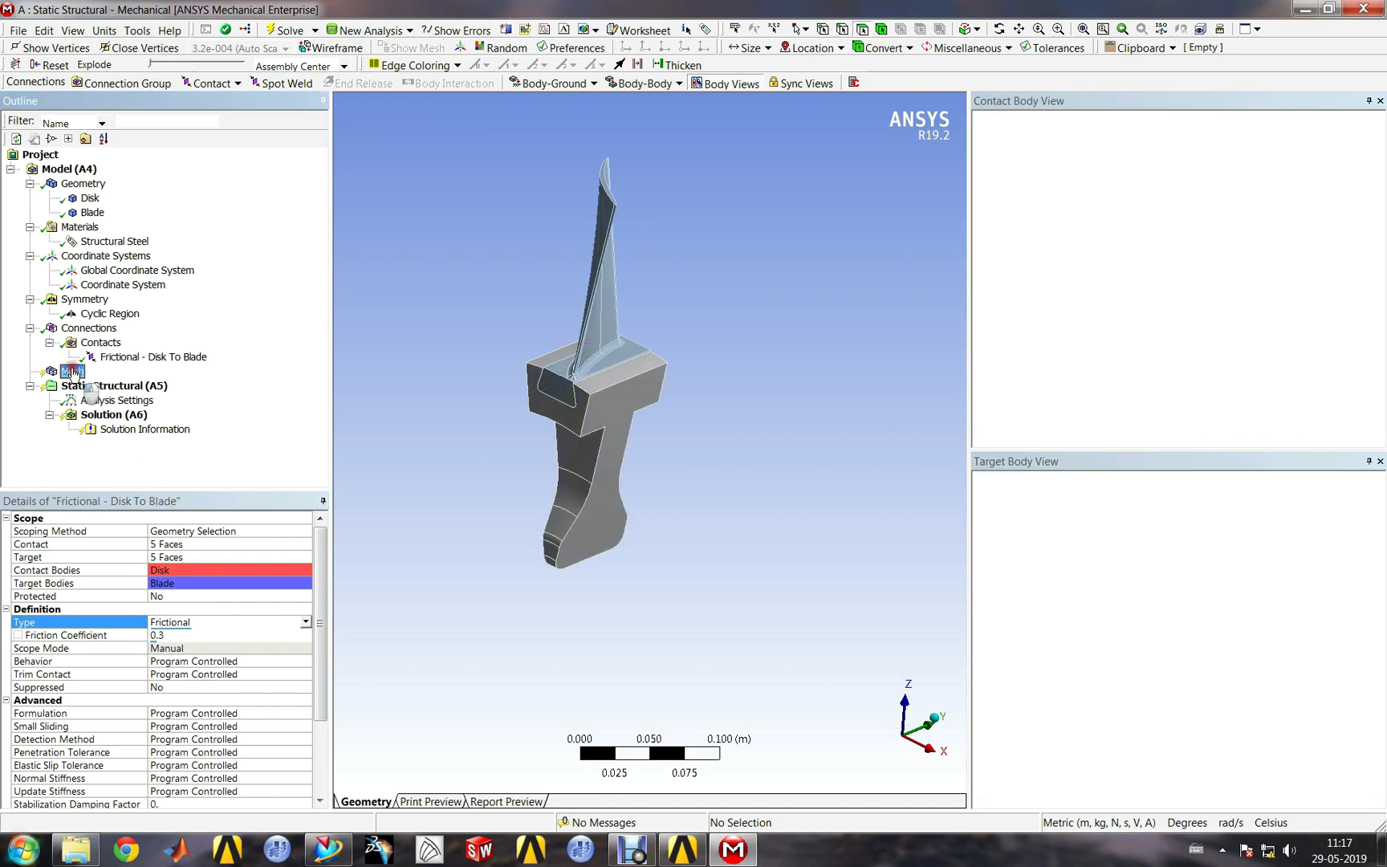
left_click(740, 473)
scroll(897, 455, "up", 3)
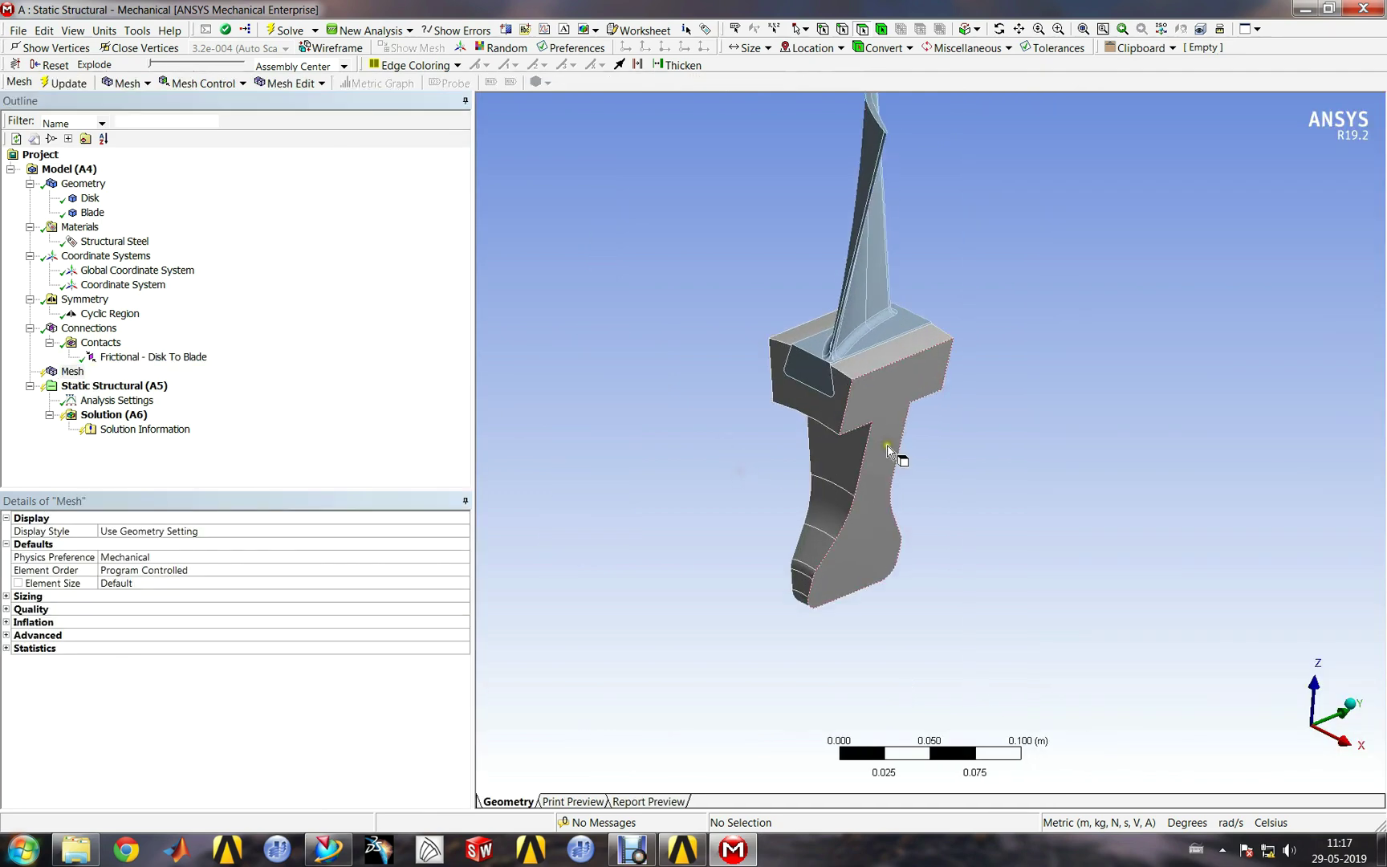
middle_click_drag(896, 456, 906, 489, "ctrl")
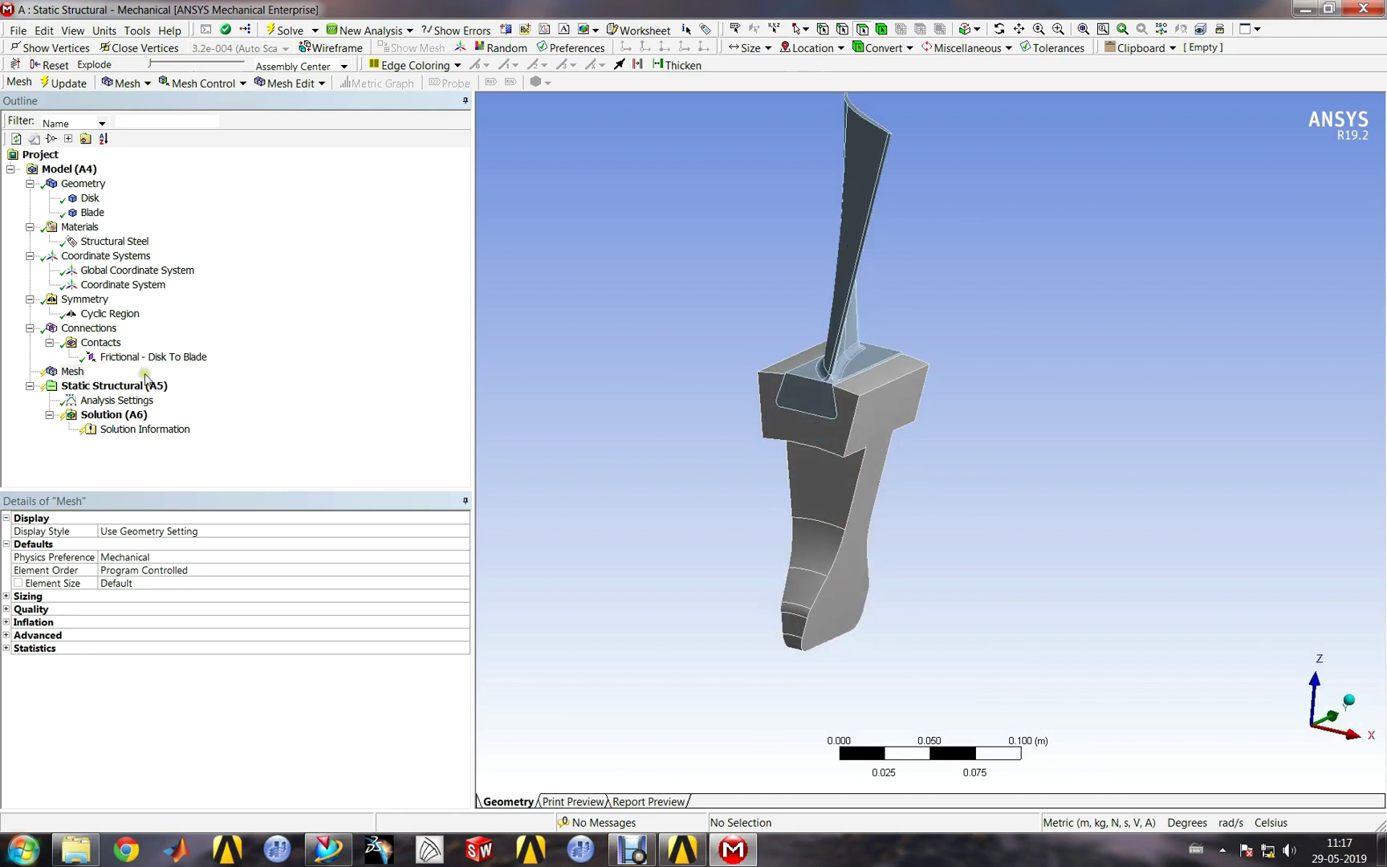
right_click(70, 377)
left_click(151, 385)
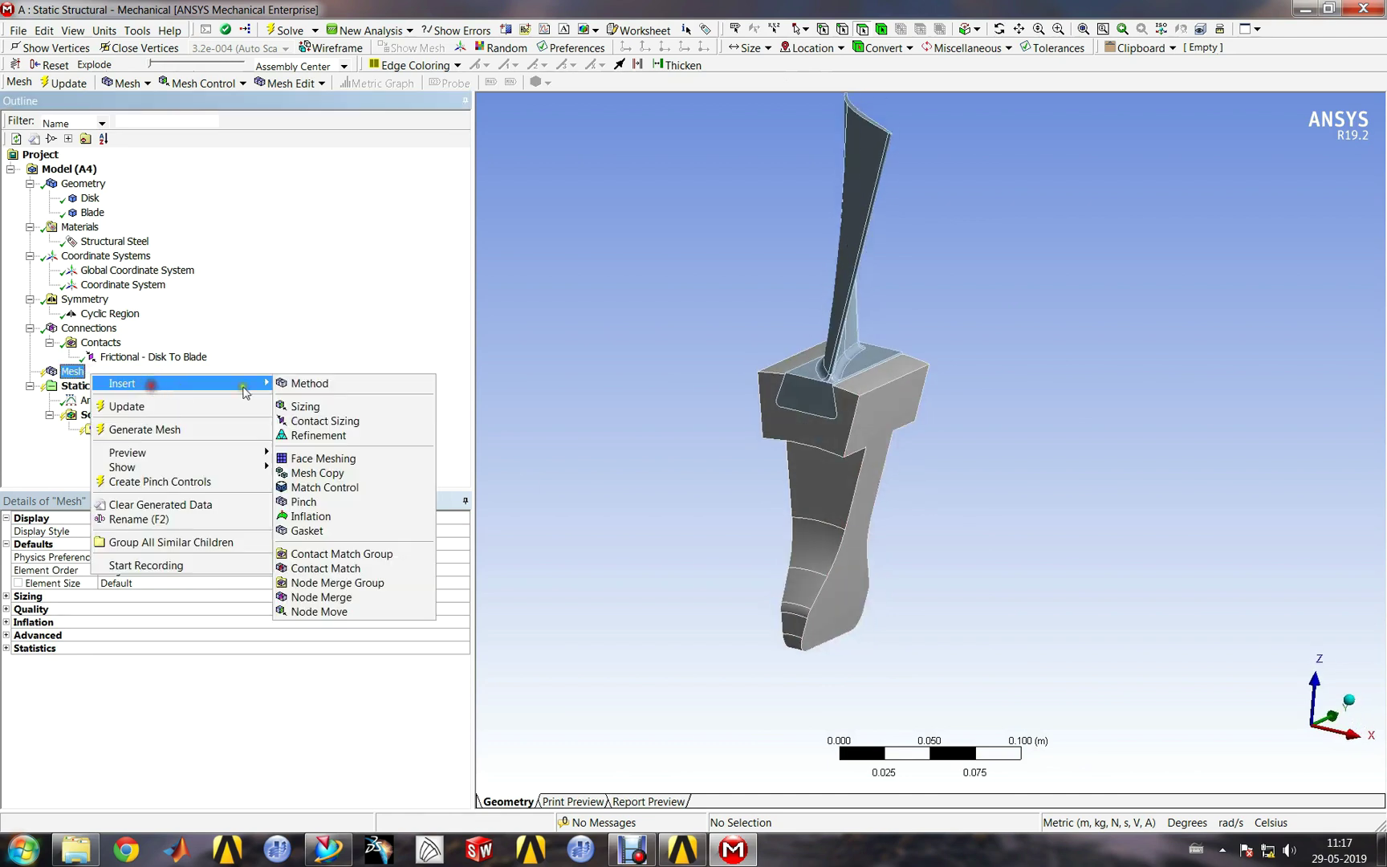
left_click(340, 490)
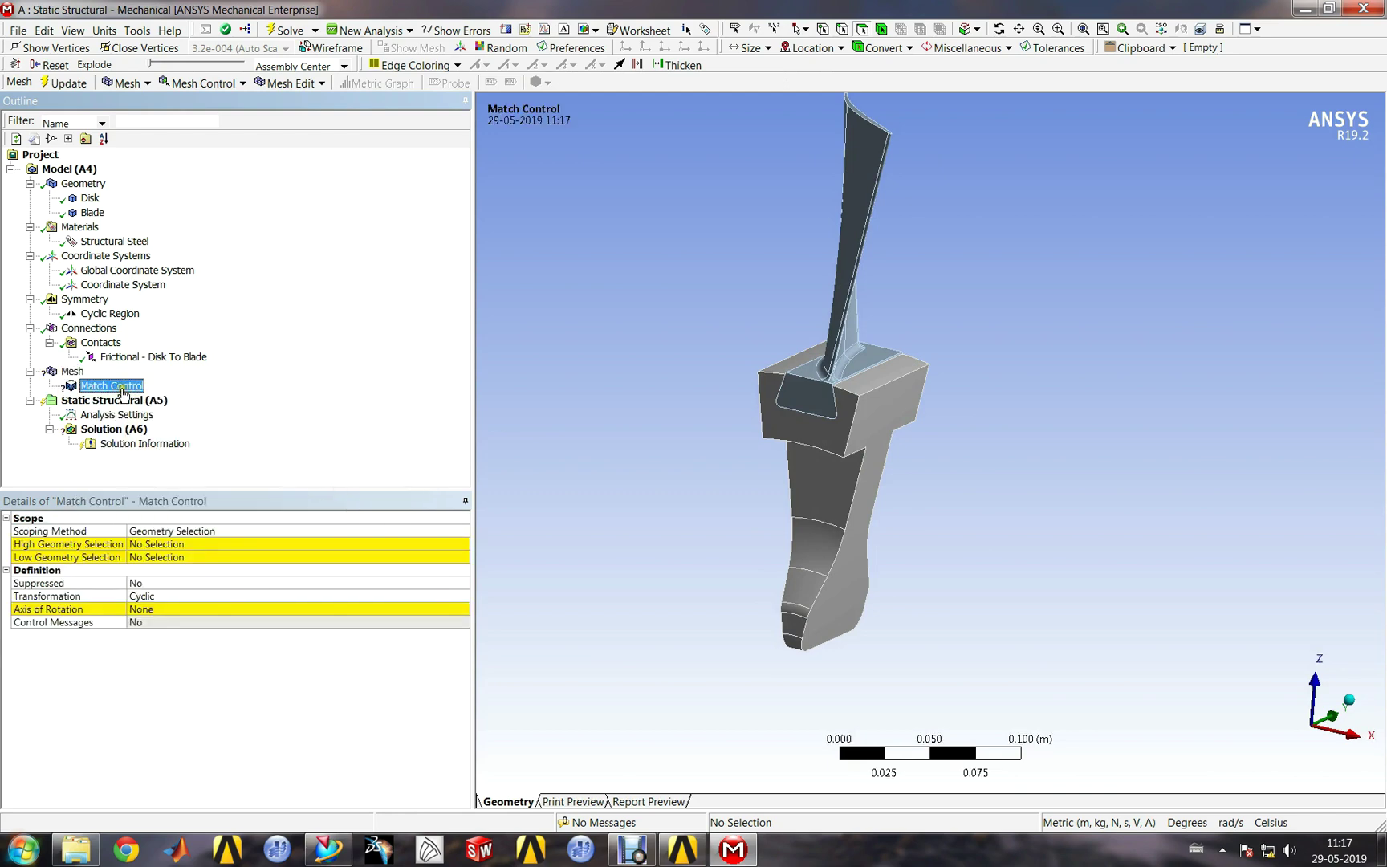
Step: Scope the match control's high and low geometry to the two opposite cyclic side faces of the disk sector
left_click(237, 544)
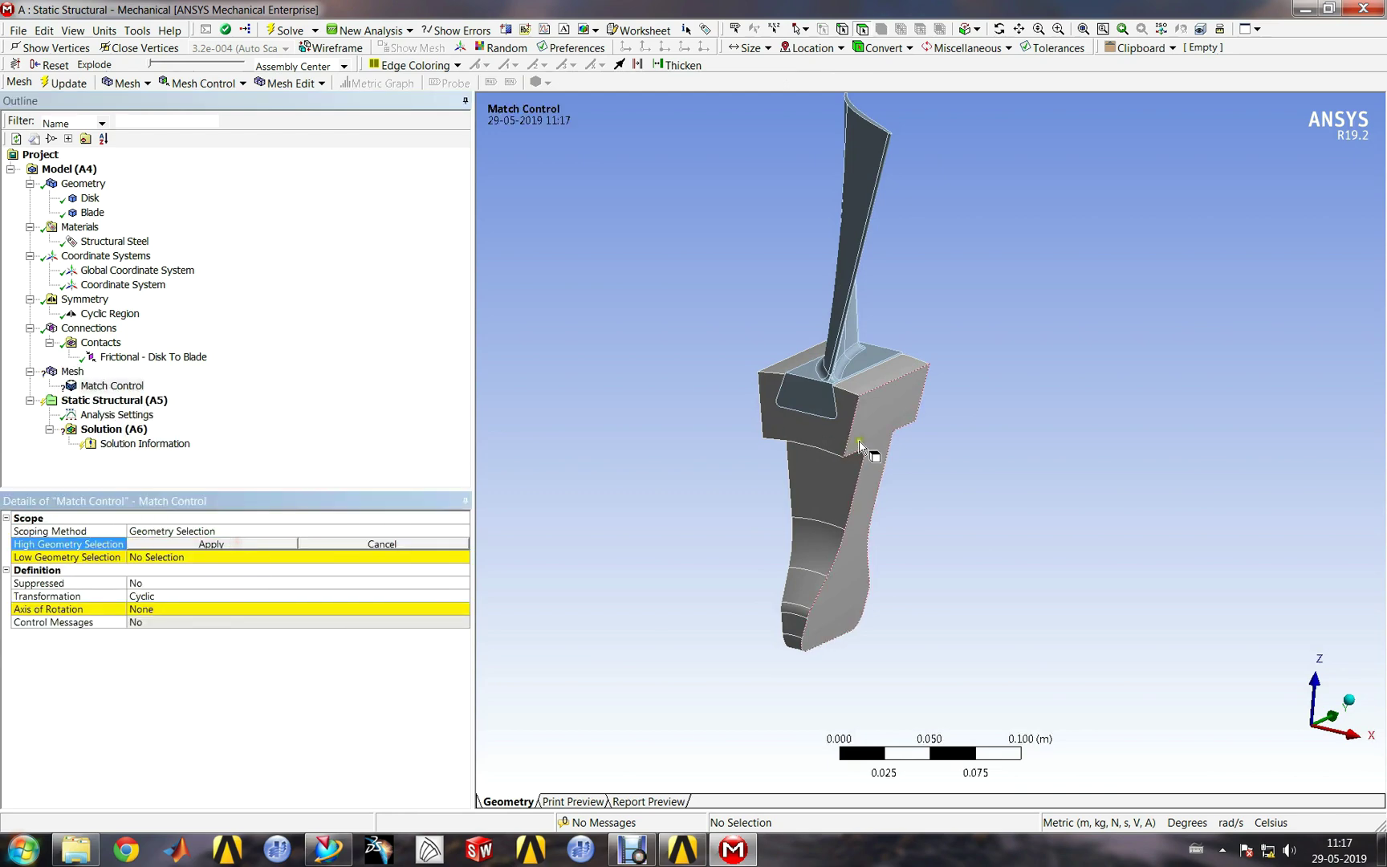
left_click(862, 428)
left_click(256, 544)
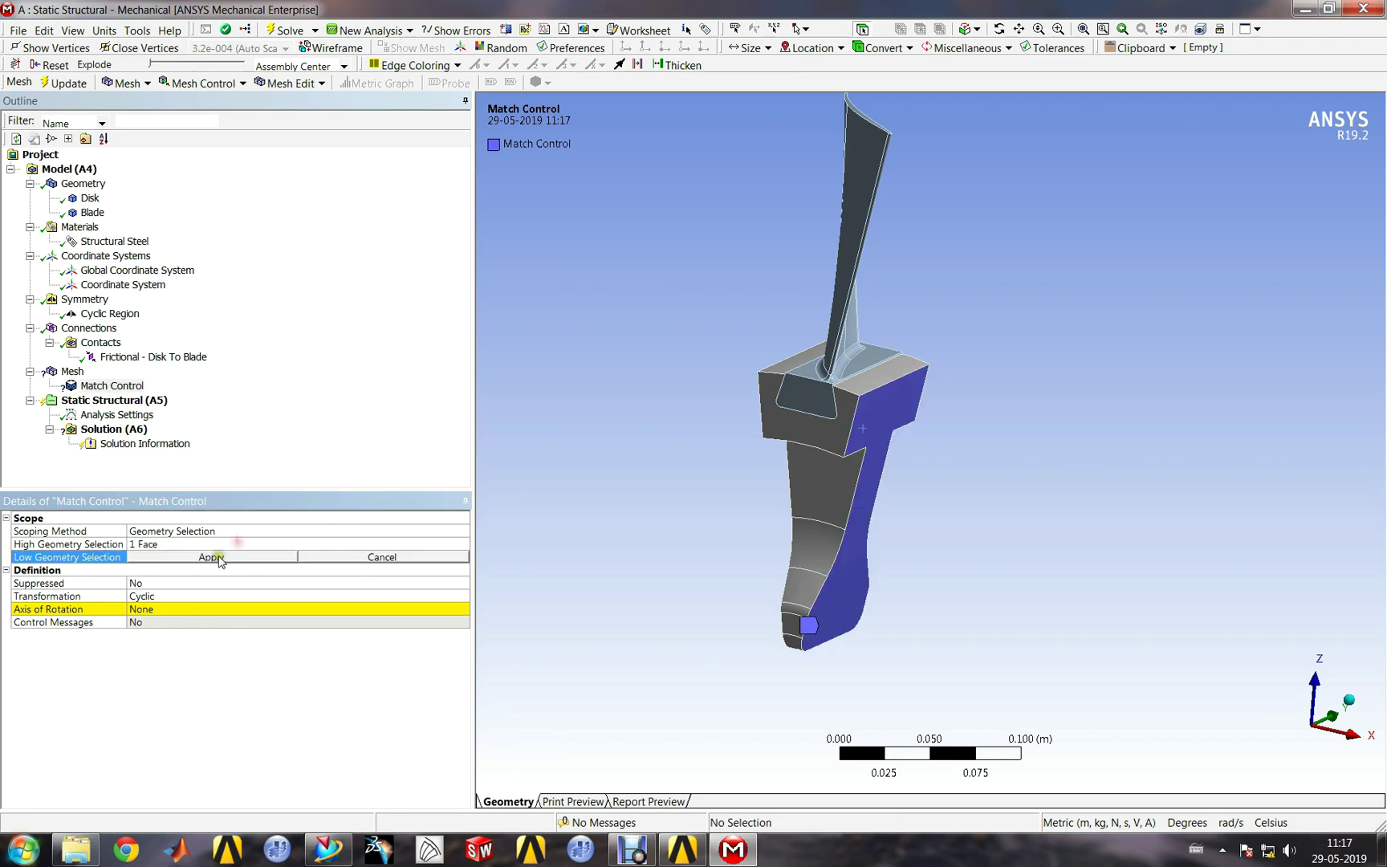
middle_click_drag(724, 464, 890, 430)
left_click(798, 398)
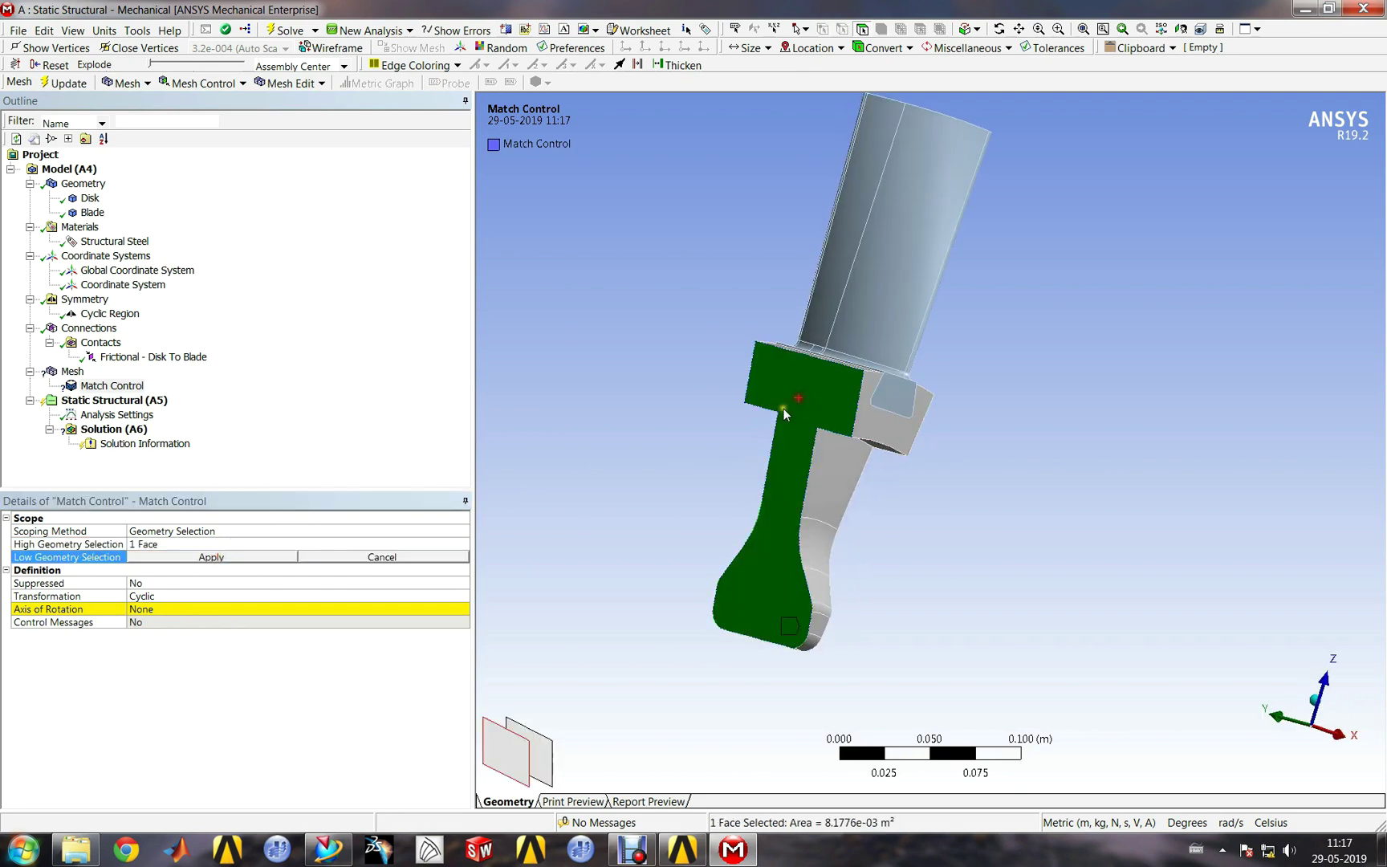
left_click(183, 558)
Step: Set the match control's axis of rotation to the user-defined Coordinate System
middle_click_drag(966, 542, 700, 531)
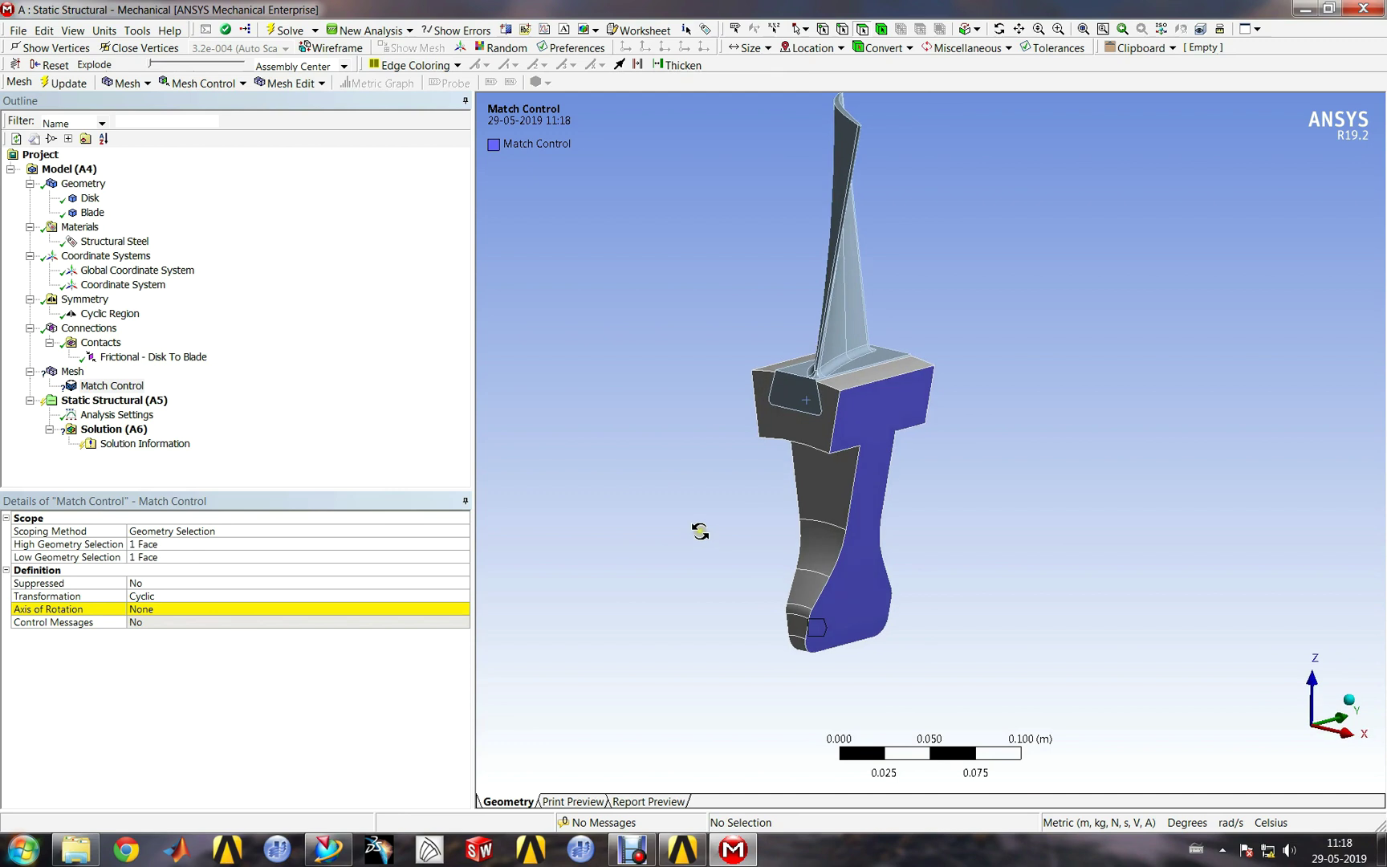
left_click(309, 608)
left_click(465, 609)
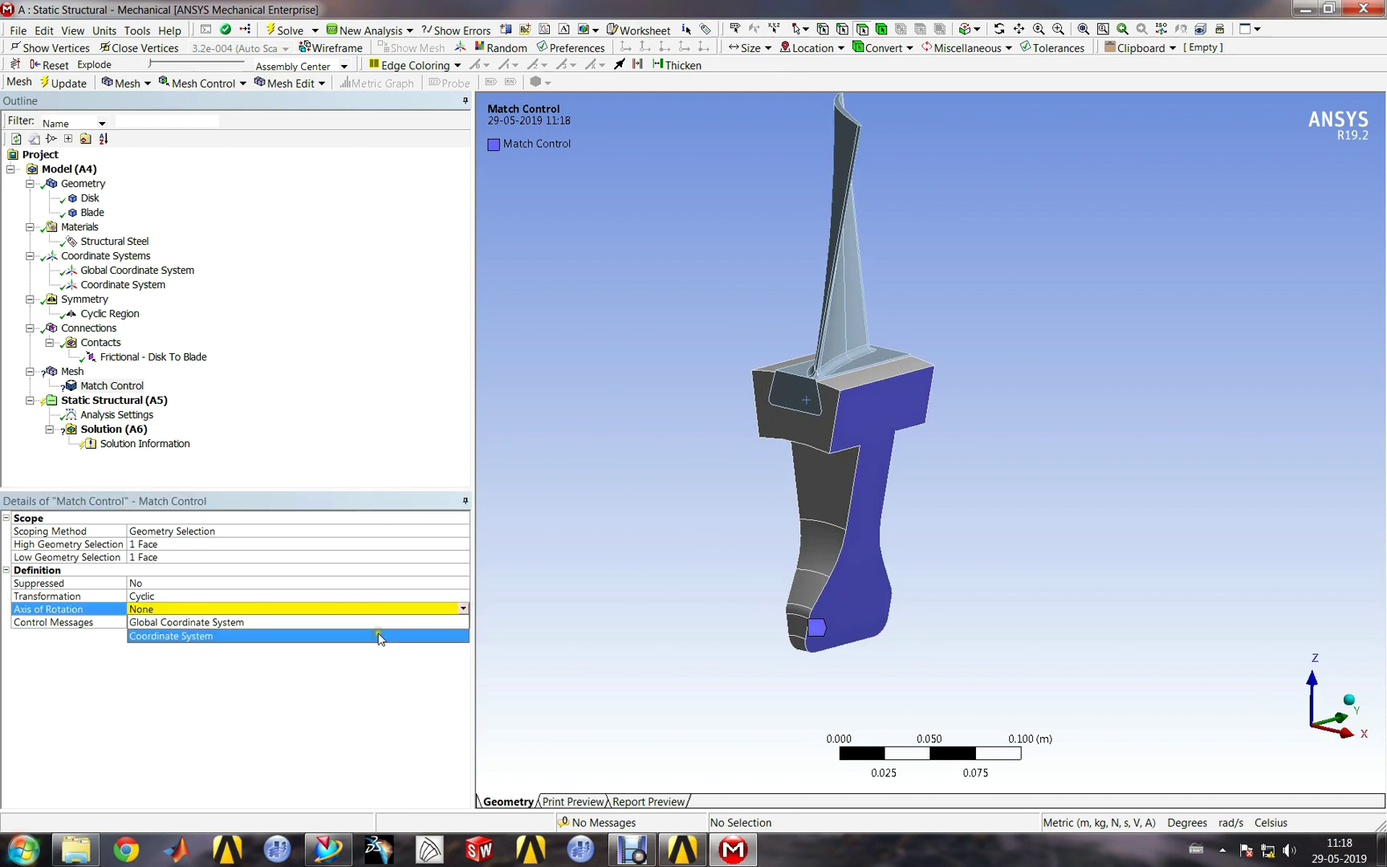
left_click(380, 637)
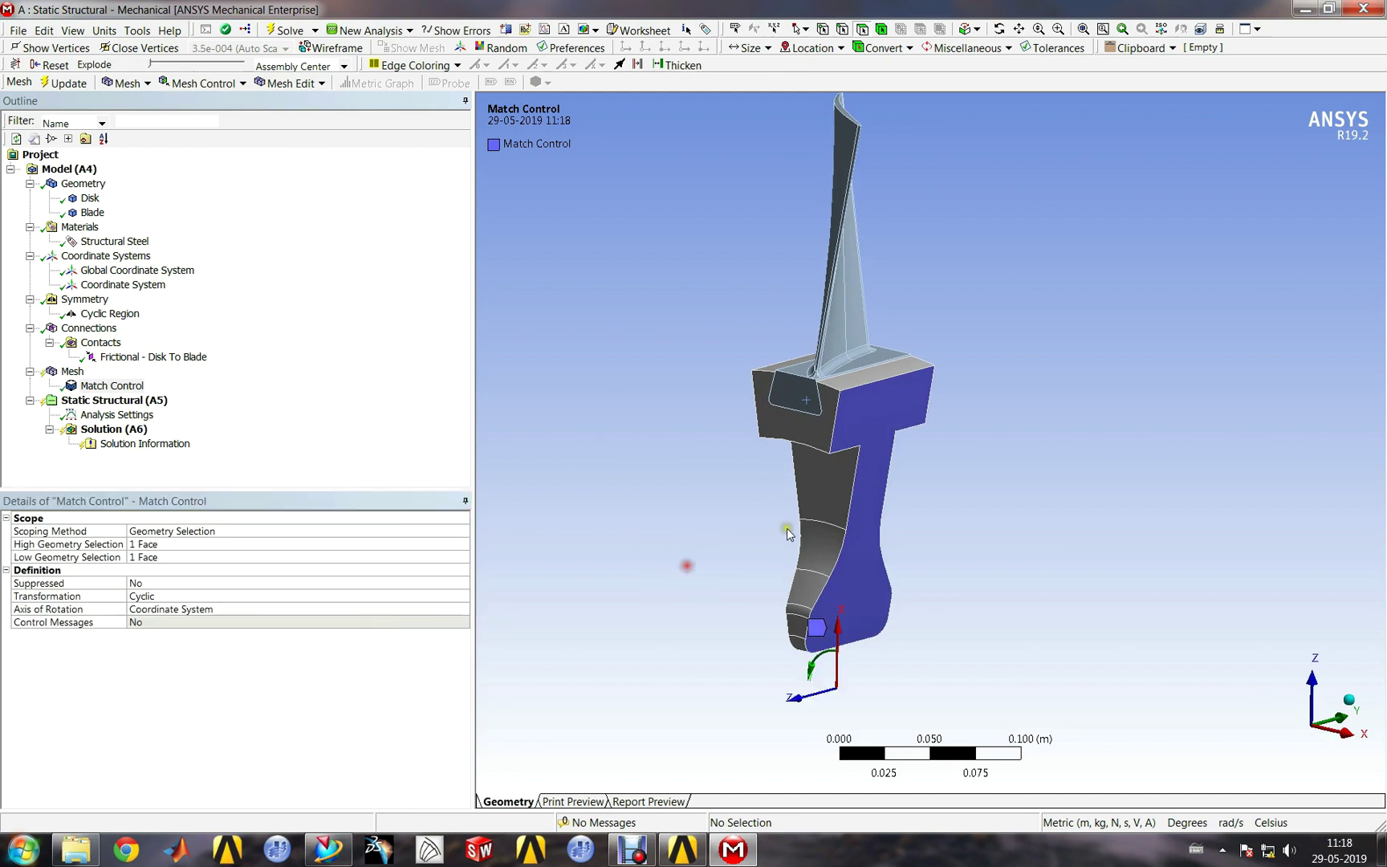
middle_click_drag(783, 526, 812, 542)
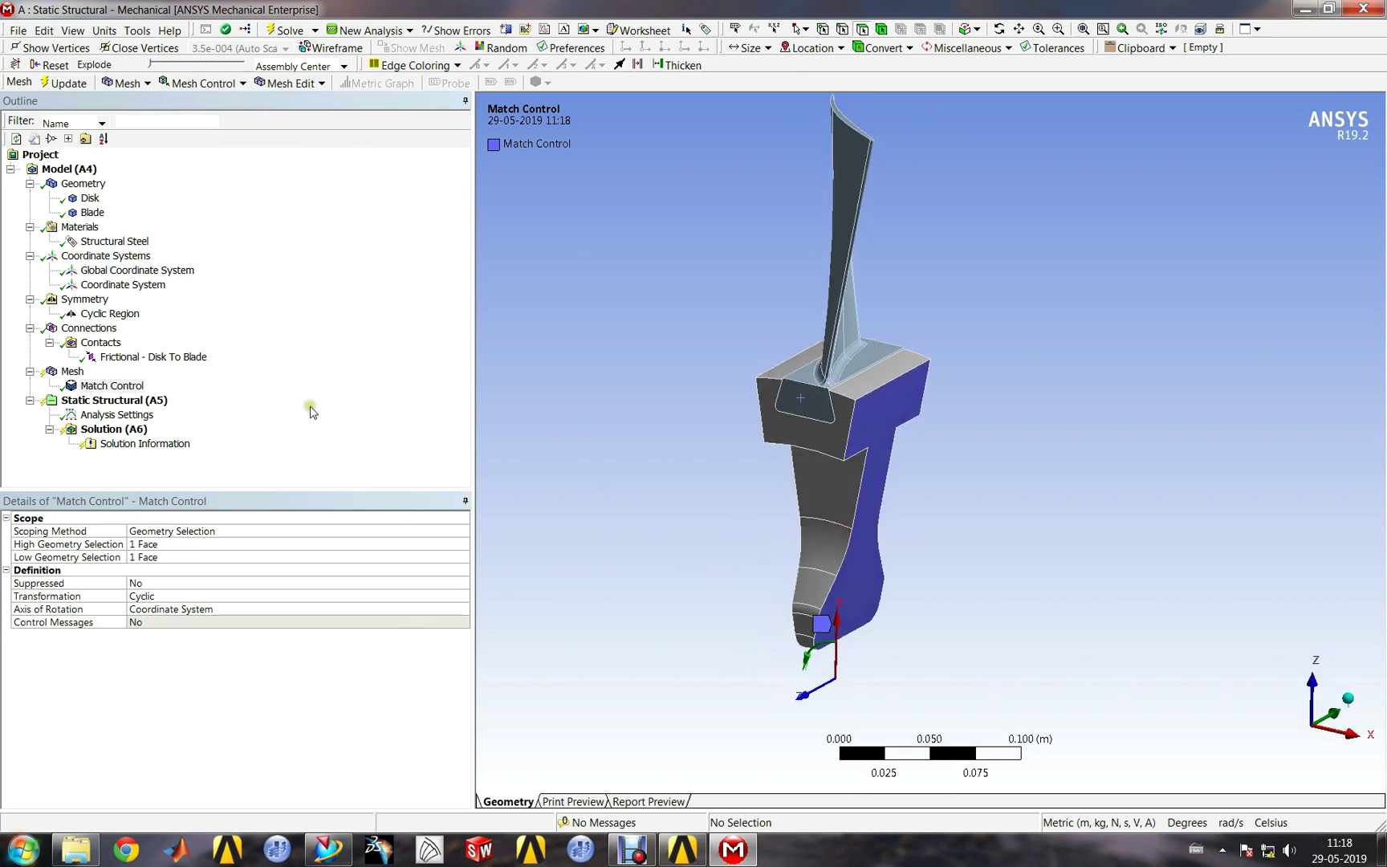
Step: Open the global mesh settings and expand the sizing options
left_click(72, 372)
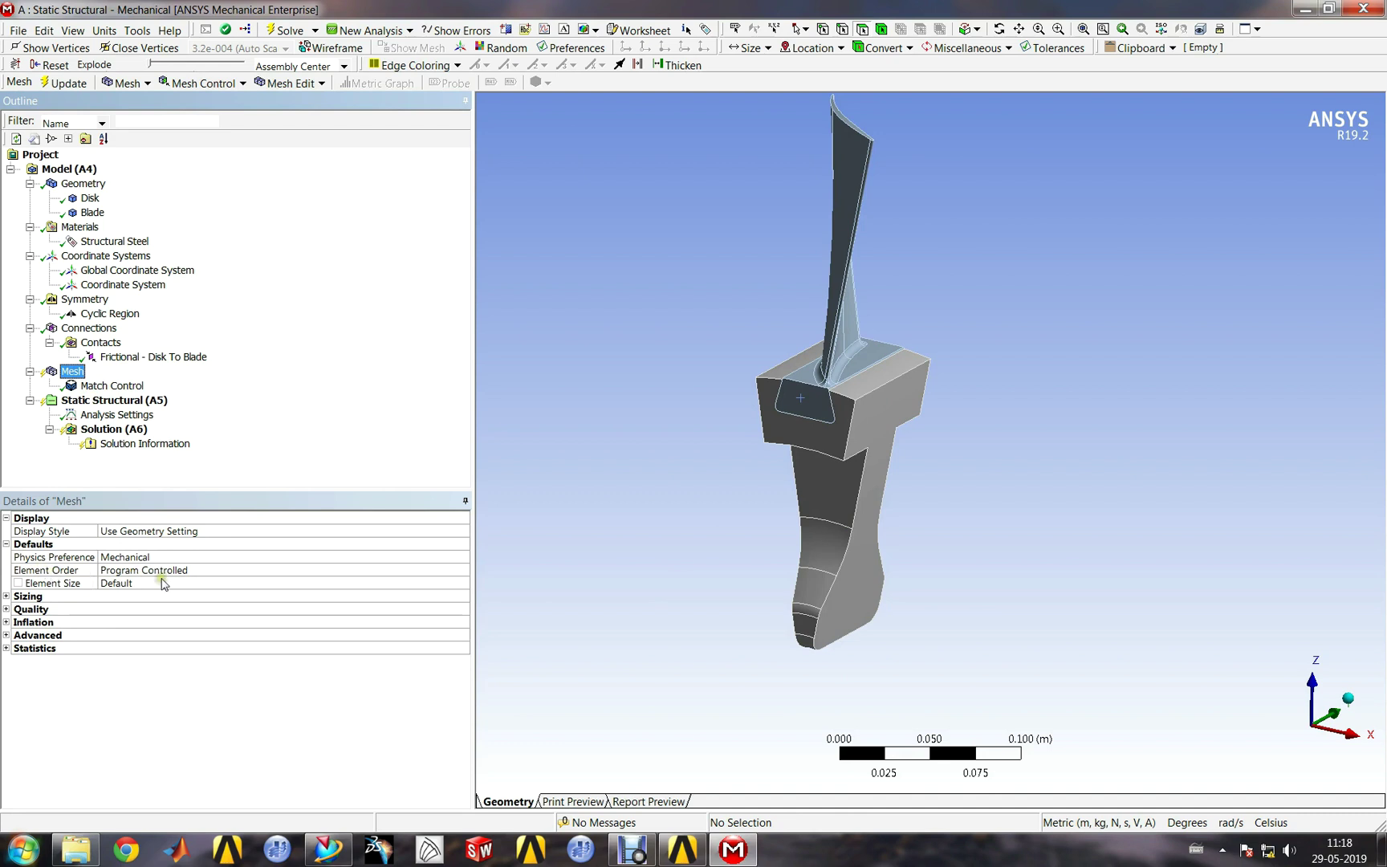
left_click(295, 585)
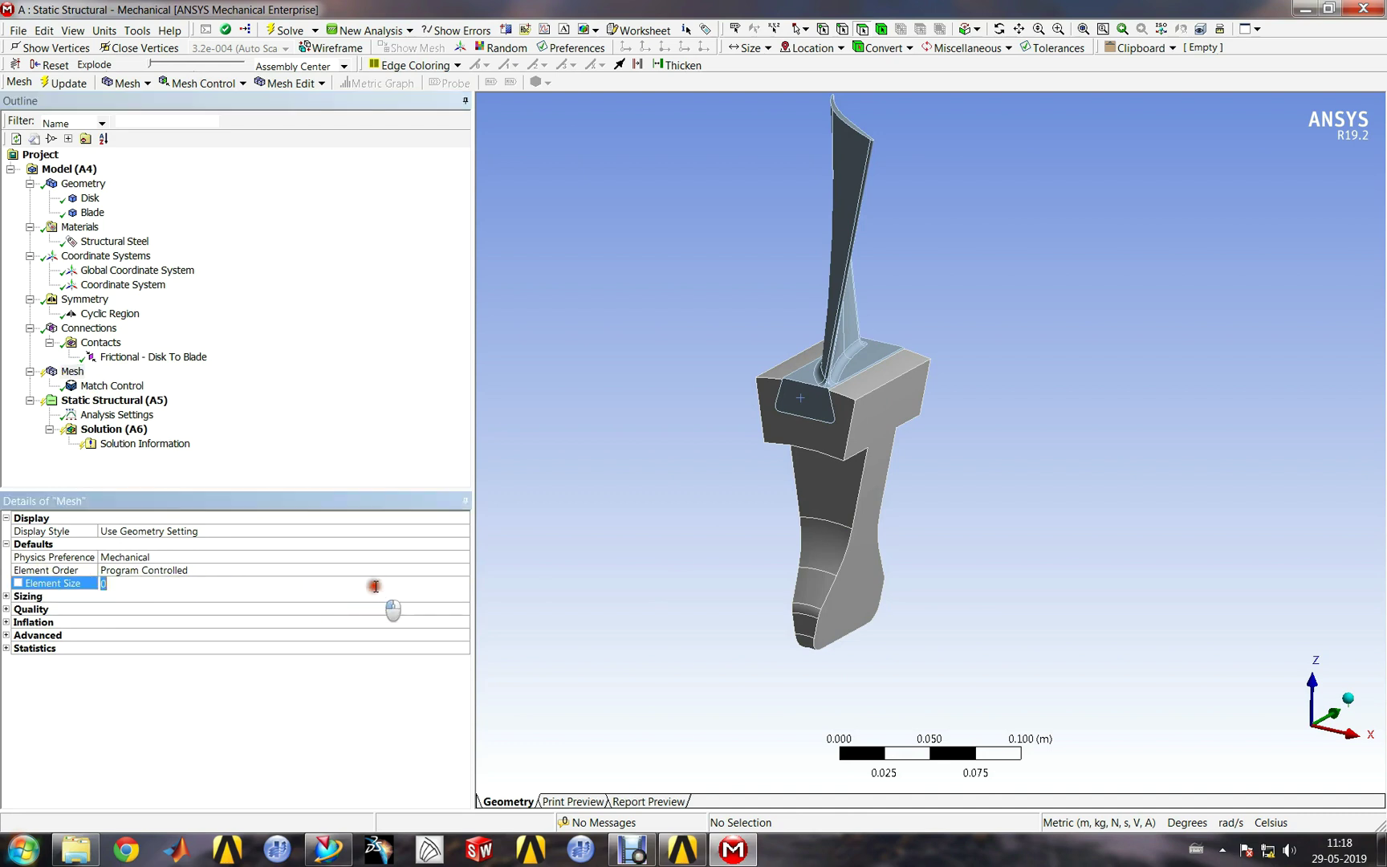
left_click(7, 596)
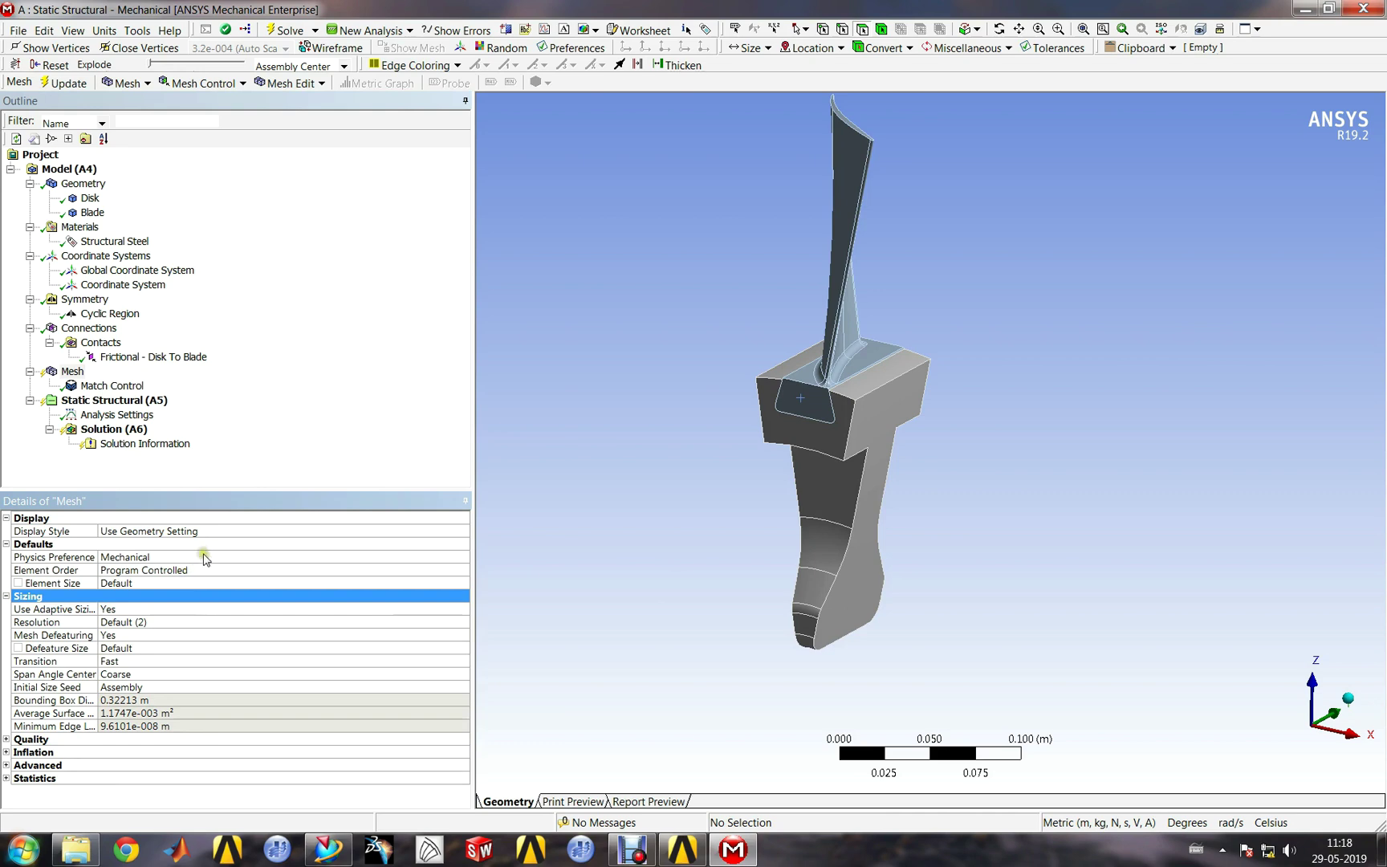
Step: Set the global mesh element size to 0.01 m
left_click(148, 585)
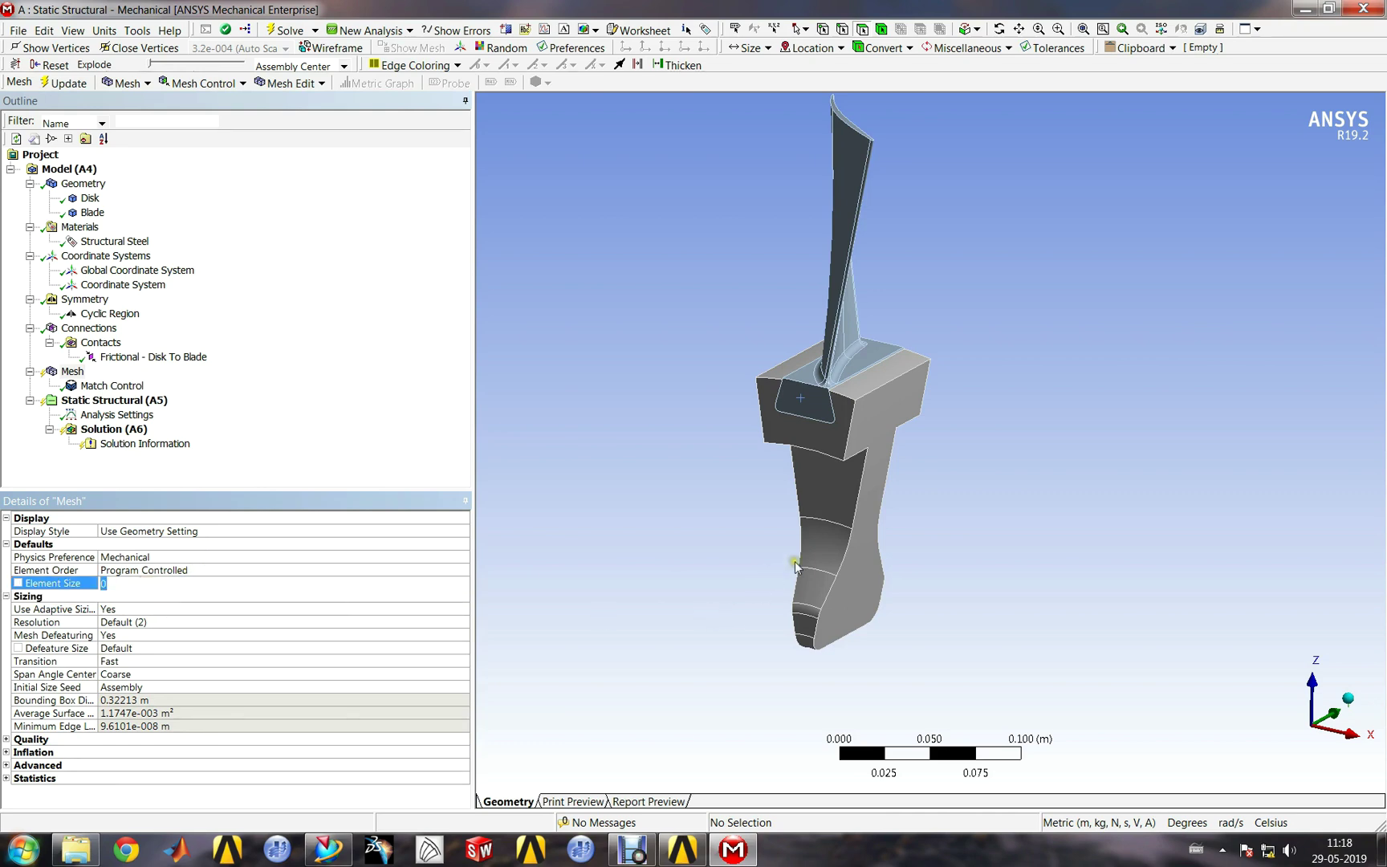
left_click(191, 572)
left_click(184, 583)
left_click(178, 583)
type(".01")
key("Return")
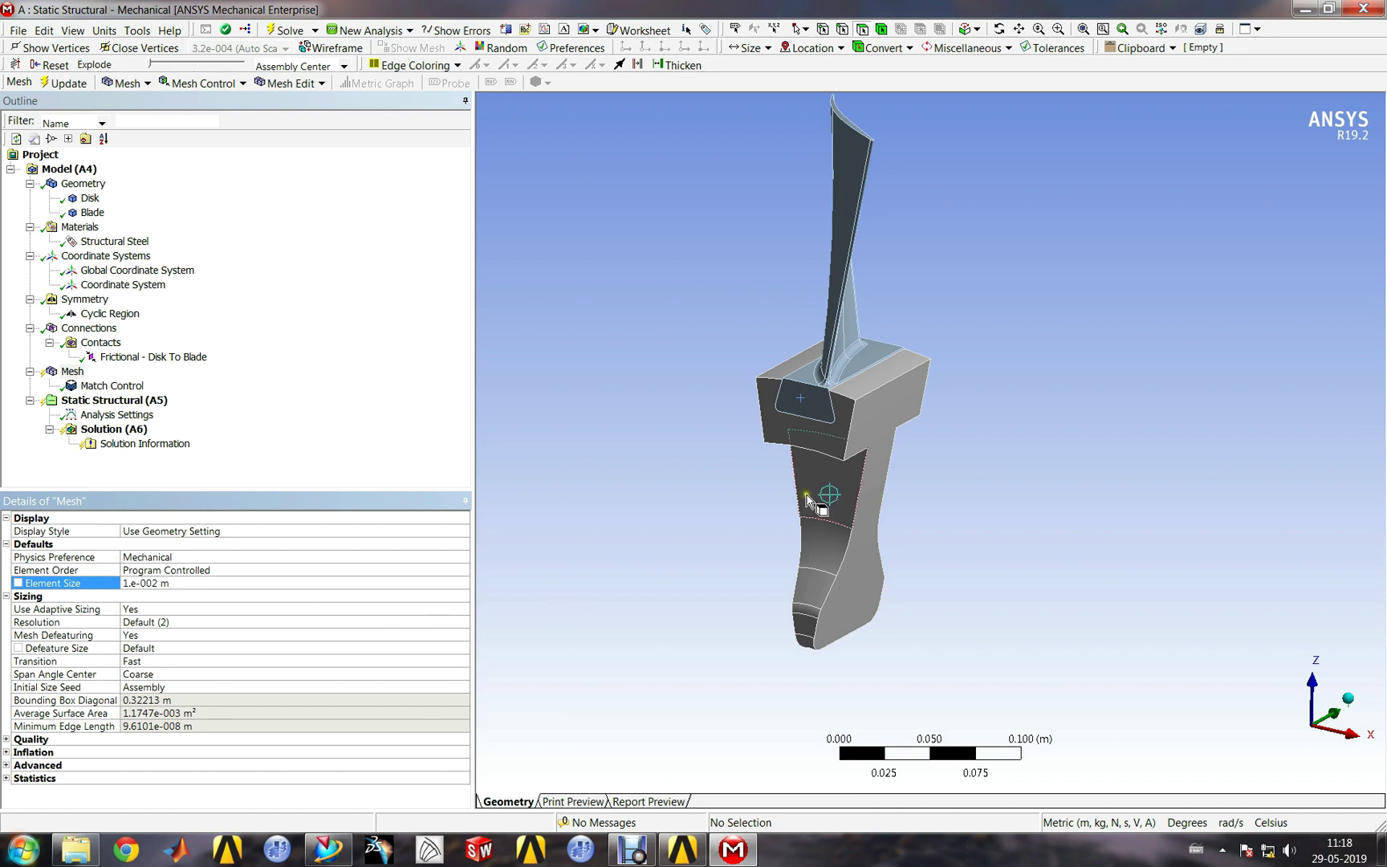
Step: Set the global mesh element size to 0.005 m and generate the mesh
left_click(198, 583)
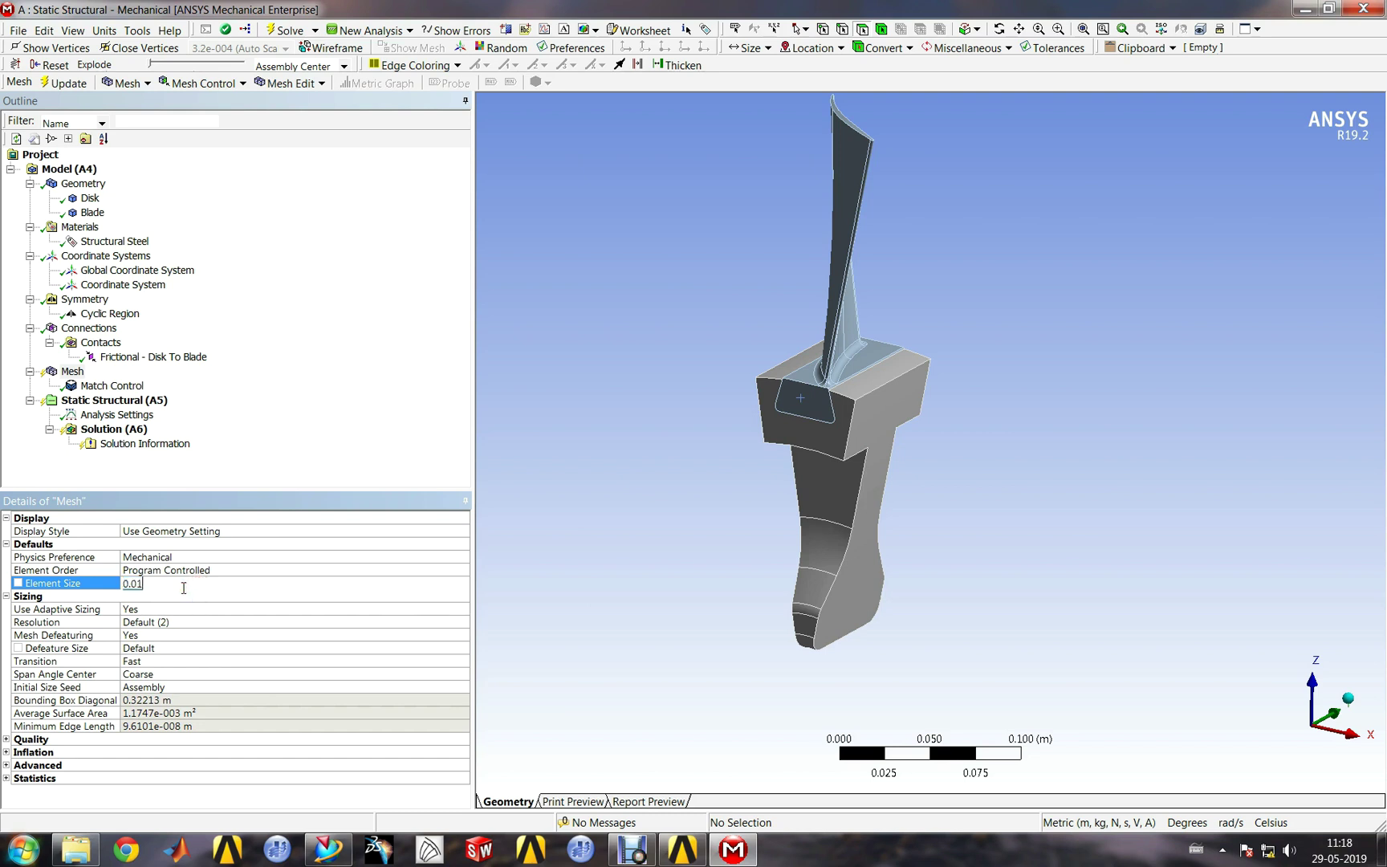
type("5")
key("Return")
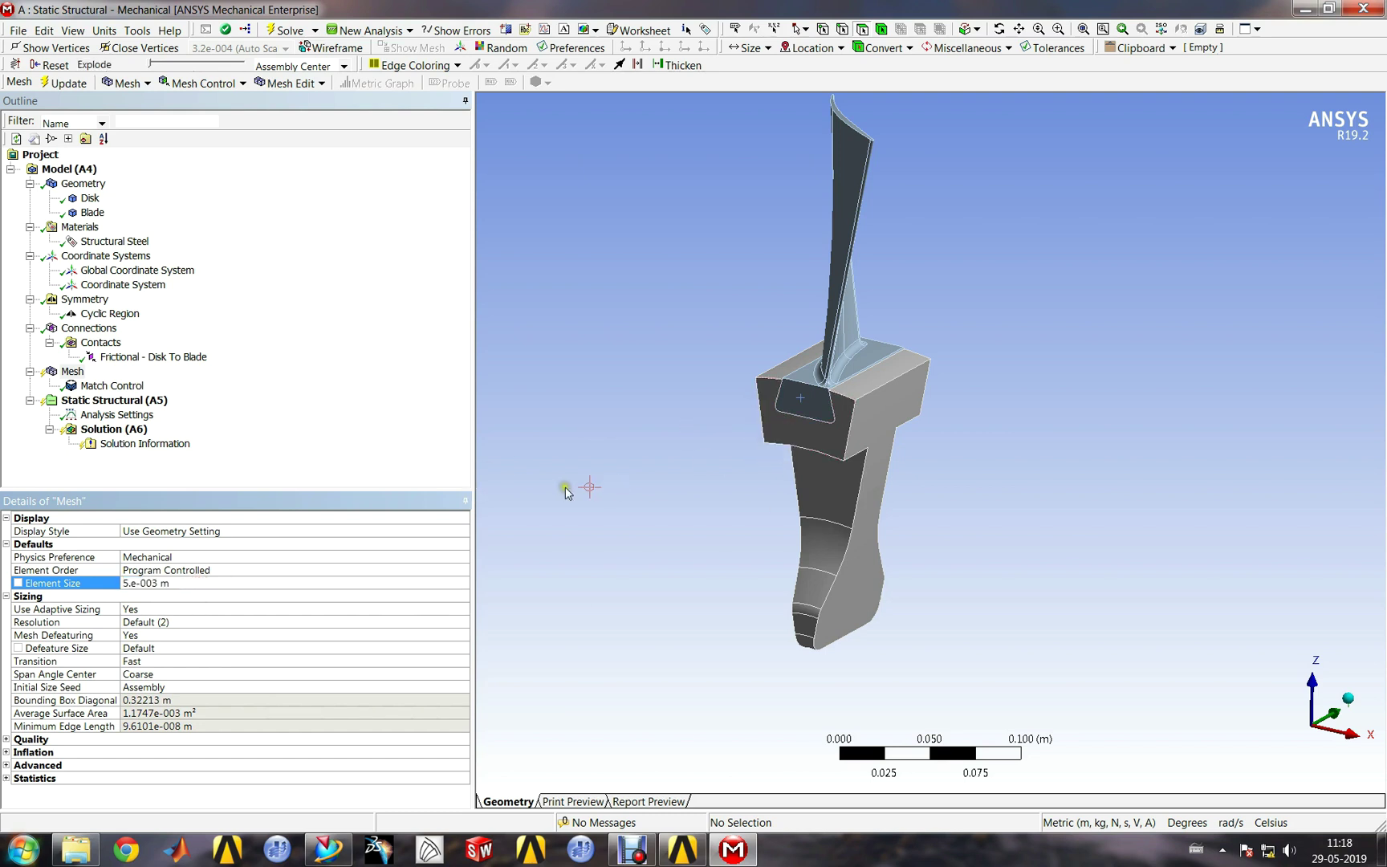
right_click(72, 372)
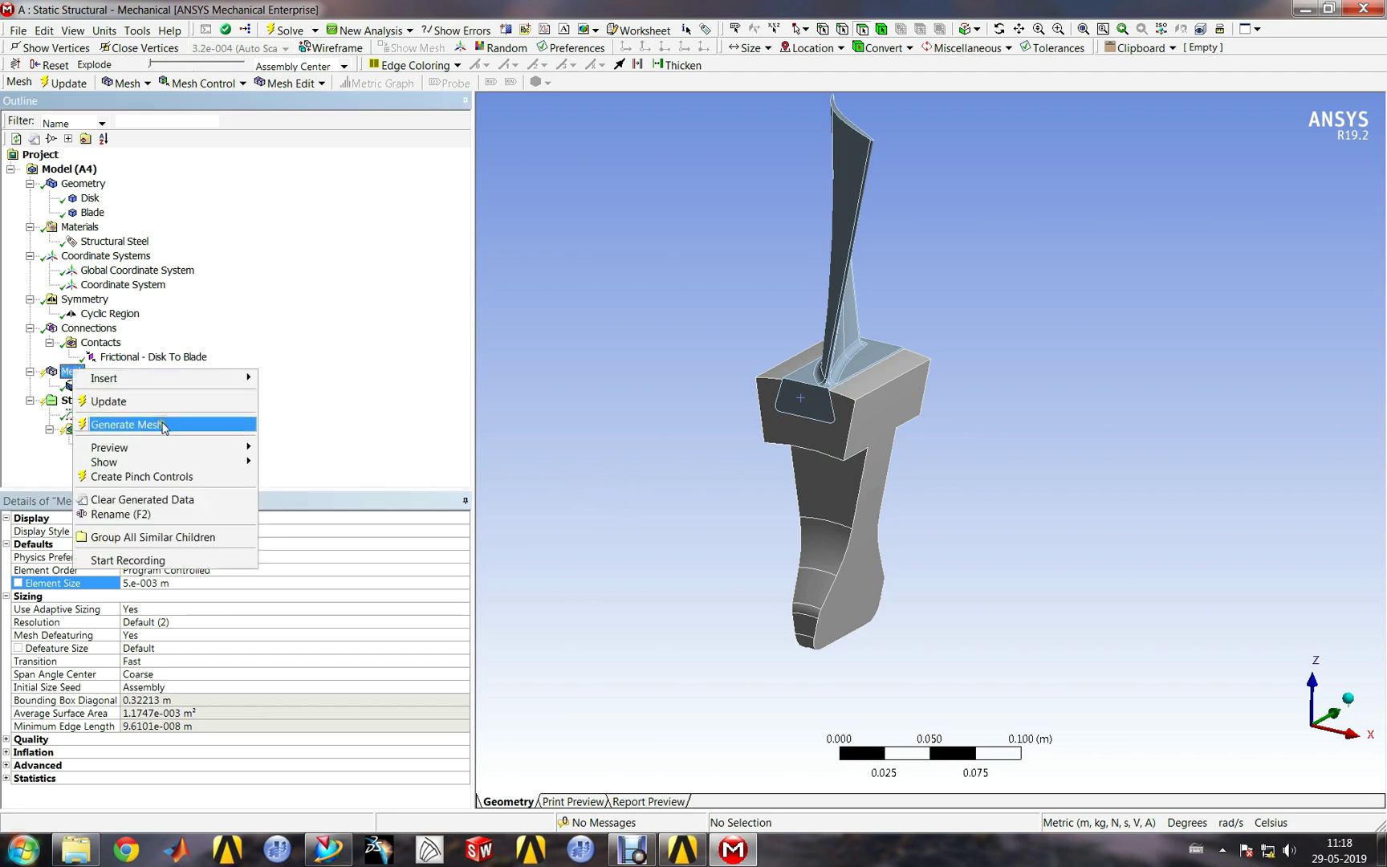
left_click(128, 425)
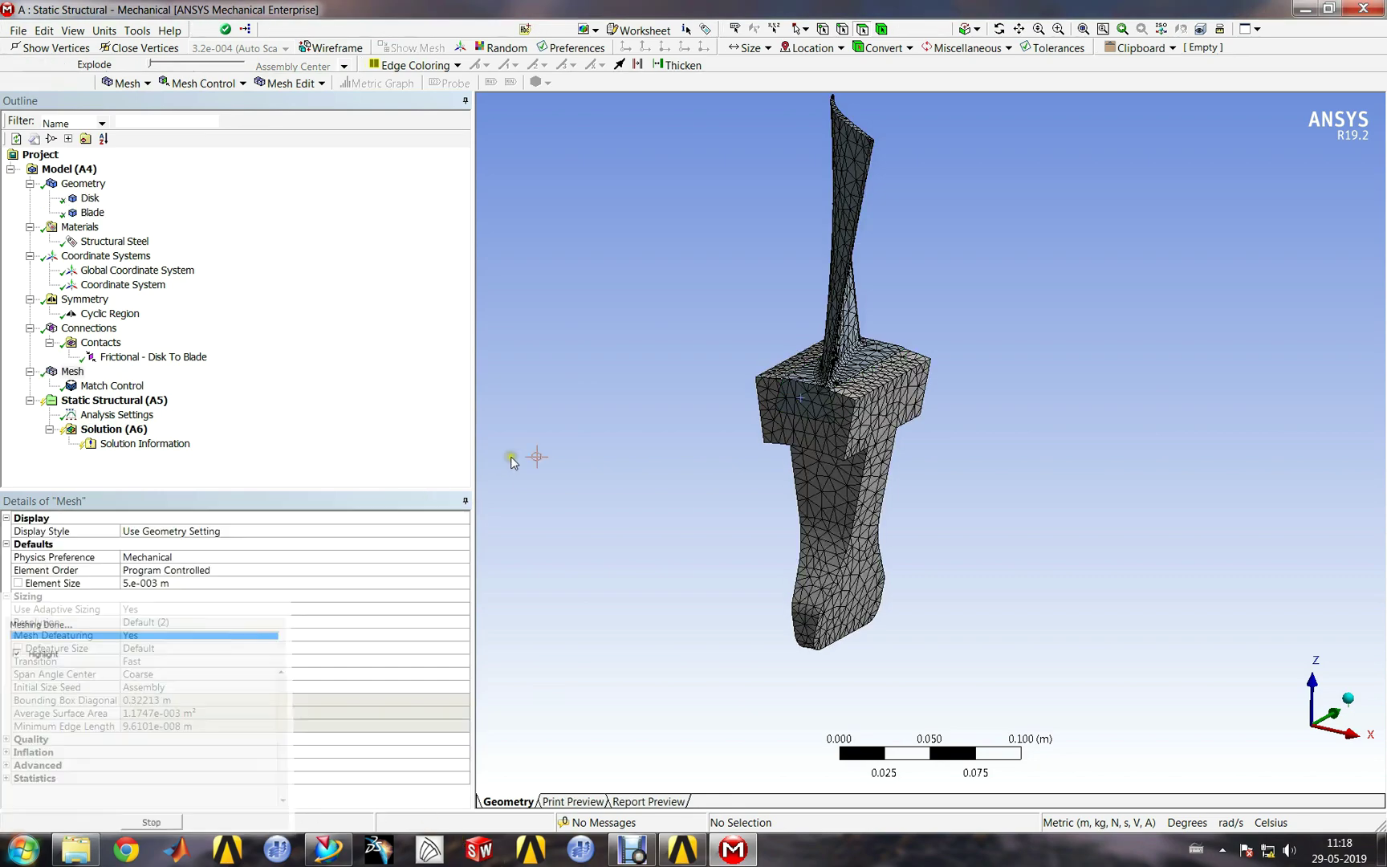
Step: Examine the generated mesh on the blade surface, the blade root and the disk sector
middle_click_drag(676, 435, 795, 438)
scroll(849, 385, "up", 3)
scroll(849, 387, "up", 5)
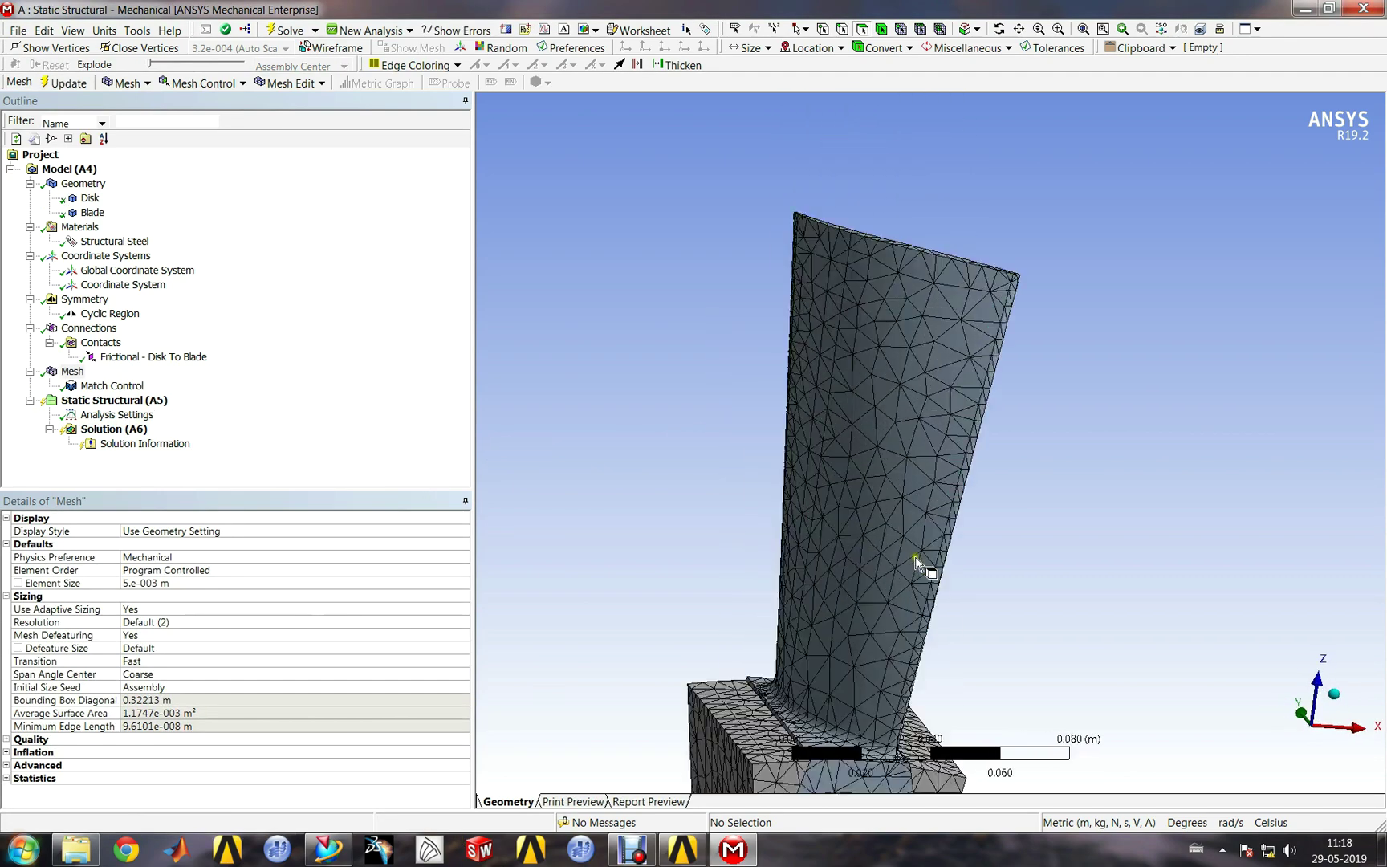
middle_click_drag(982, 409, 913, 564)
scroll(913, 564, "down", 4)
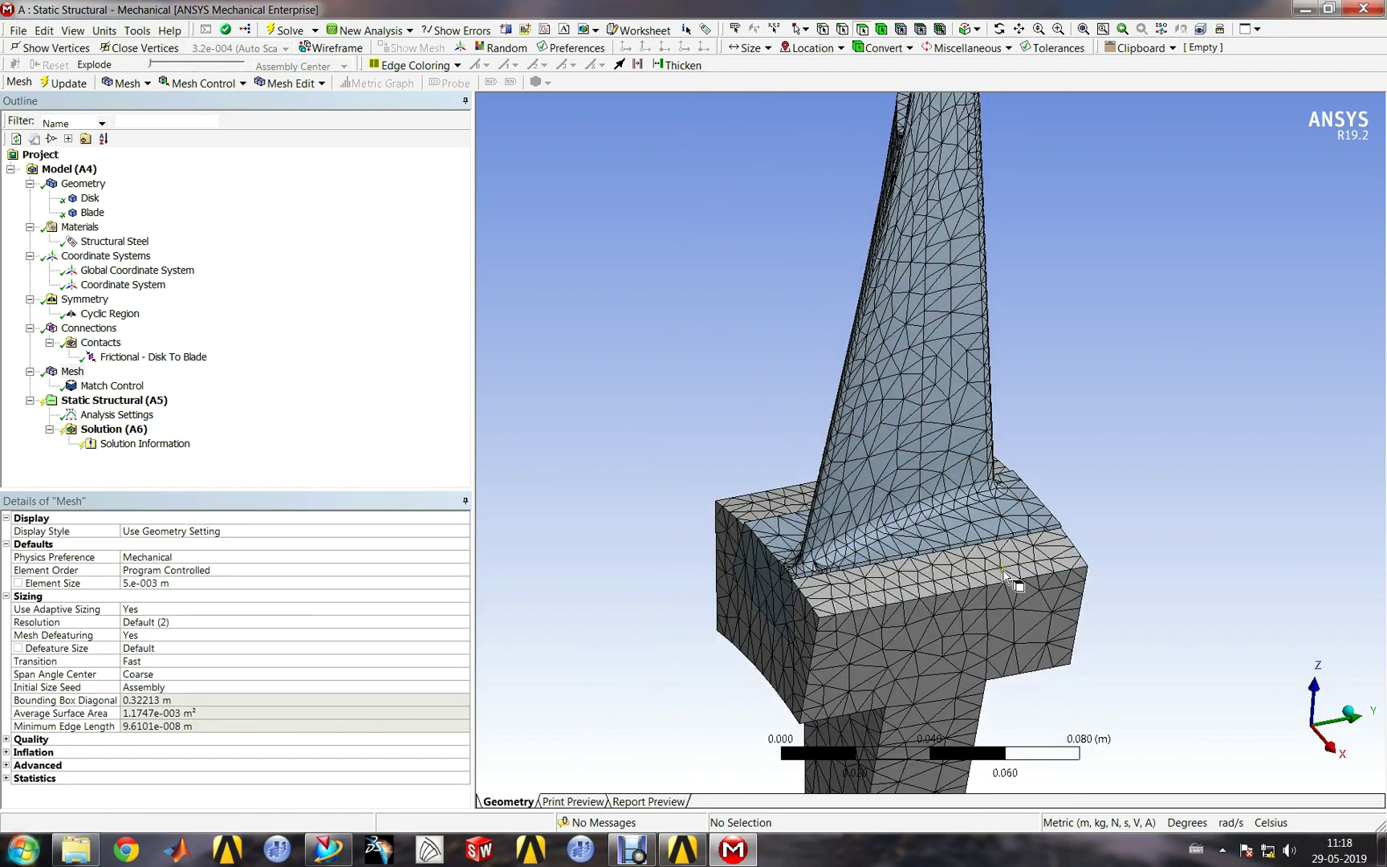
middle_click_drag(947, 628, 931, 425)
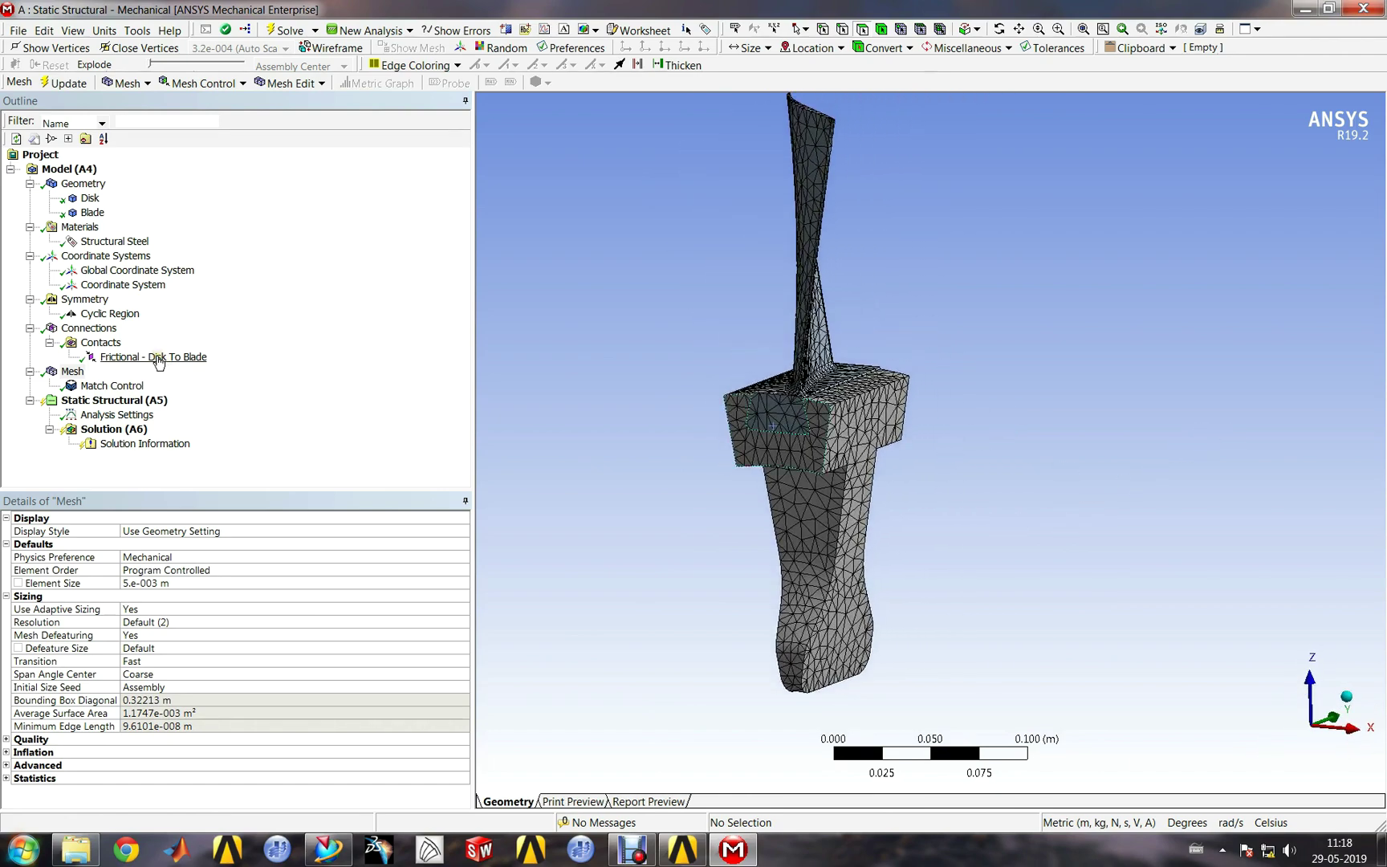
Step: Add a Rotational Velocity load to the static structural analysis and scope it to the disk and blade bodies
left_click(113, 400)
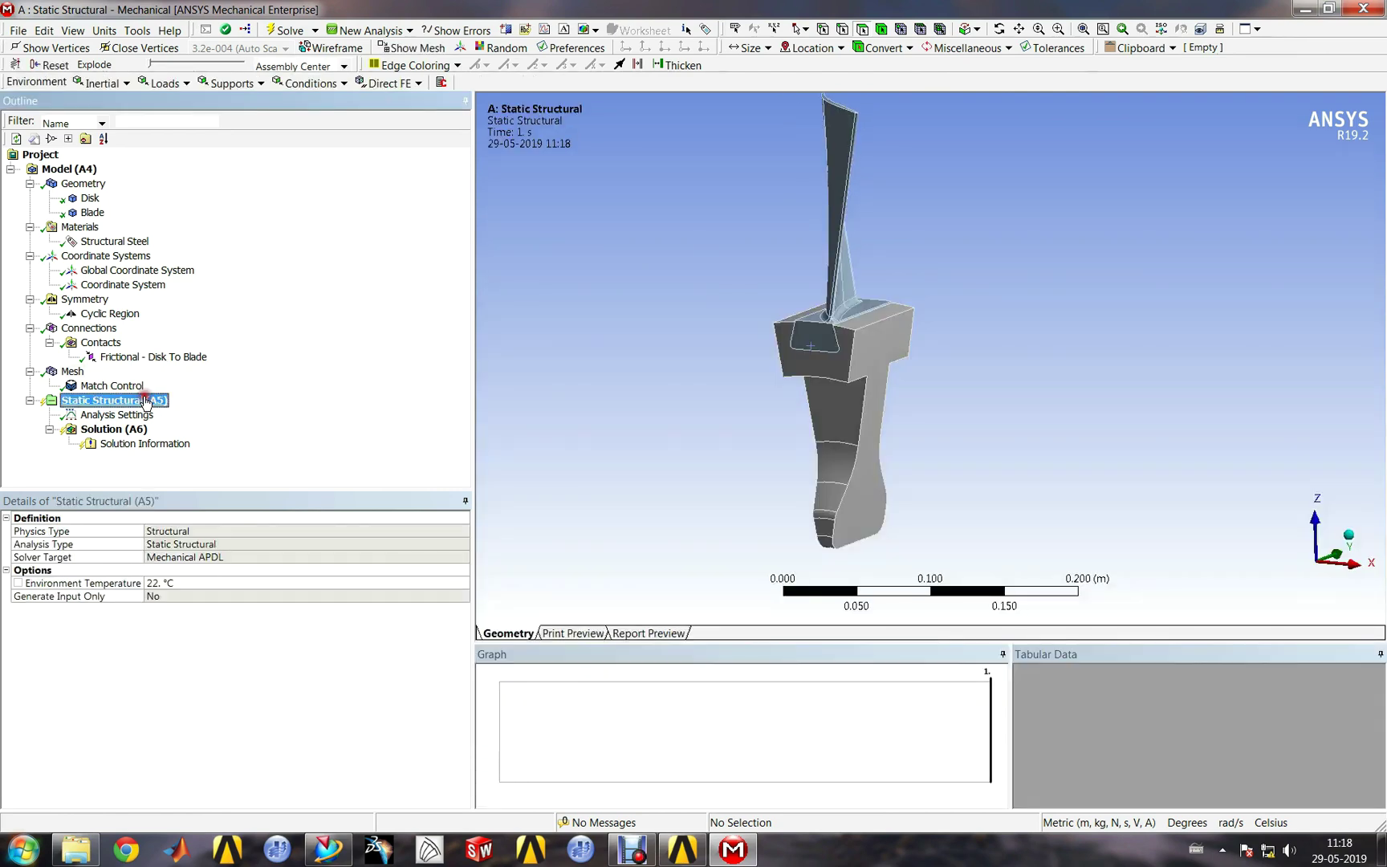
right_click(145, 401)
left_click(246, 405)
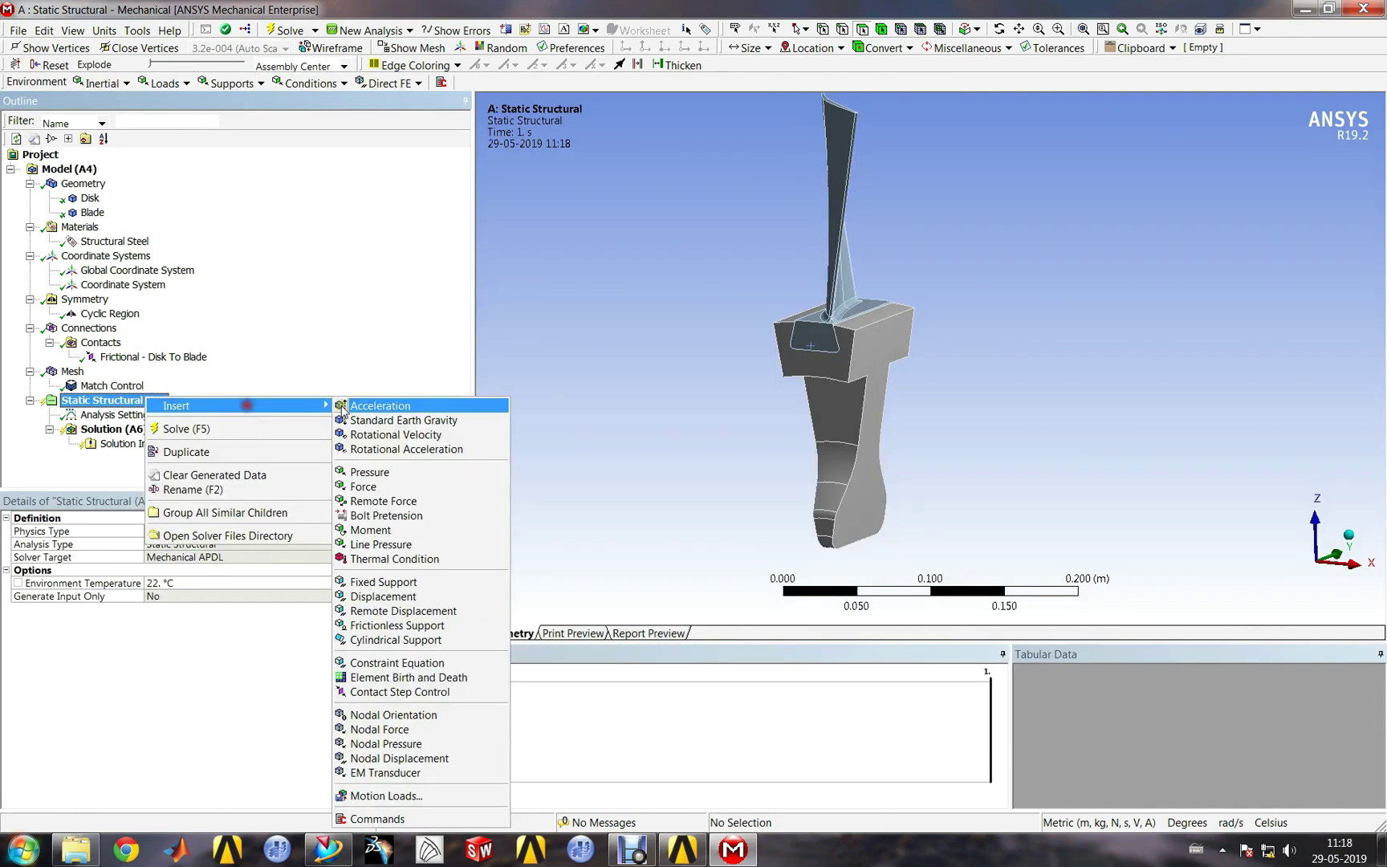
left_click(388, 435)
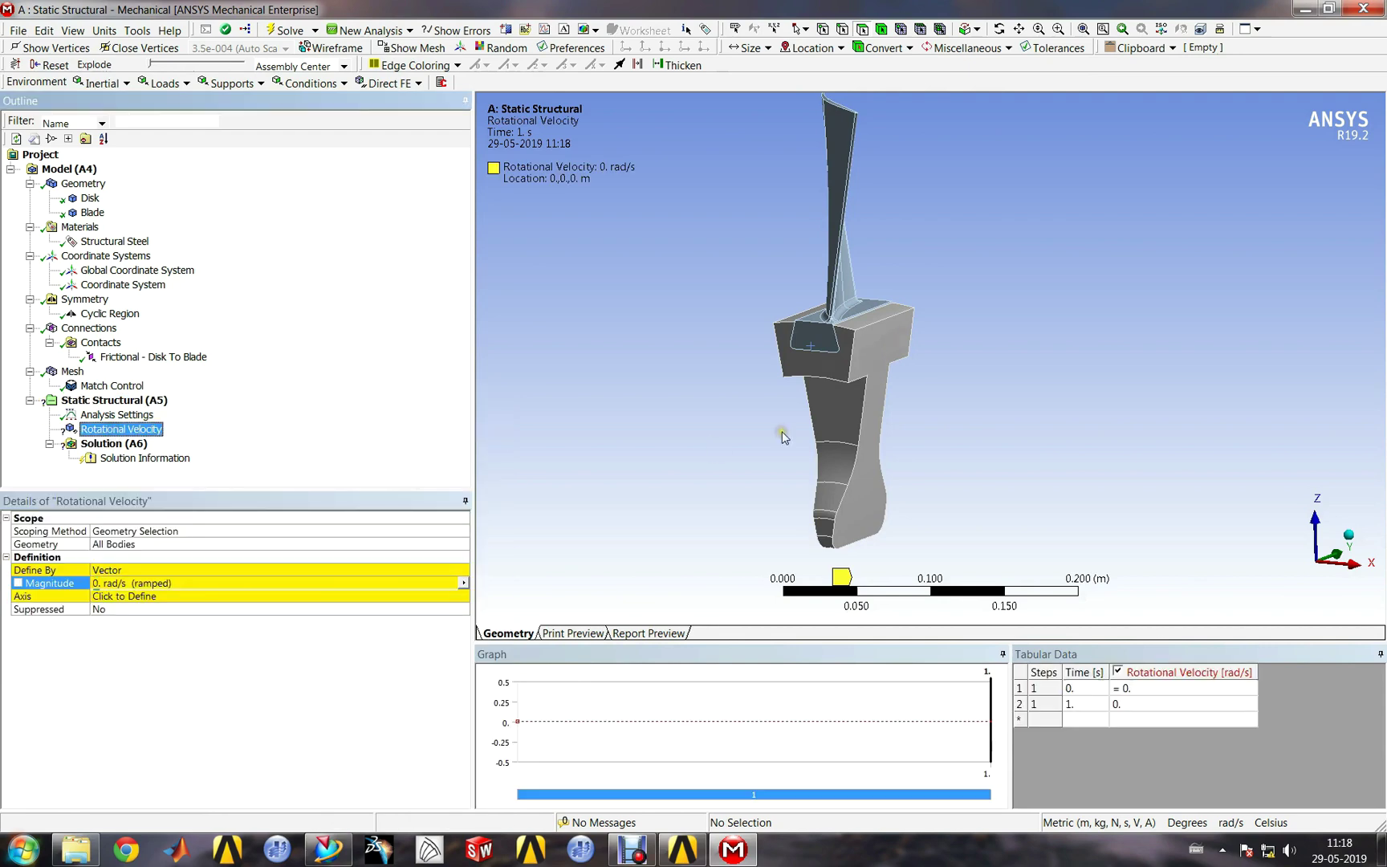
left_click(168, 544)
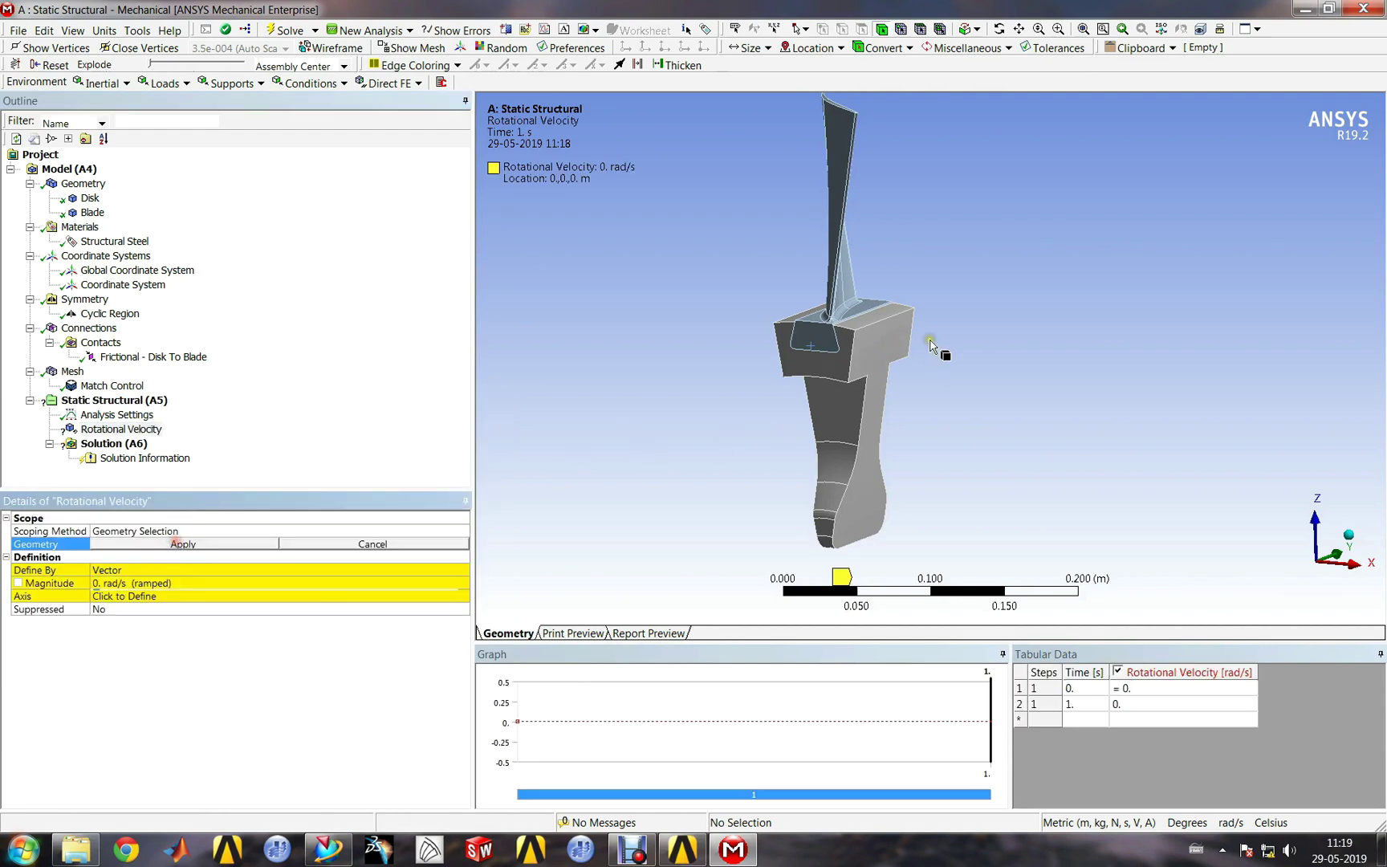
left_click(827, 397)
left_click(841, 261, "ctrl")
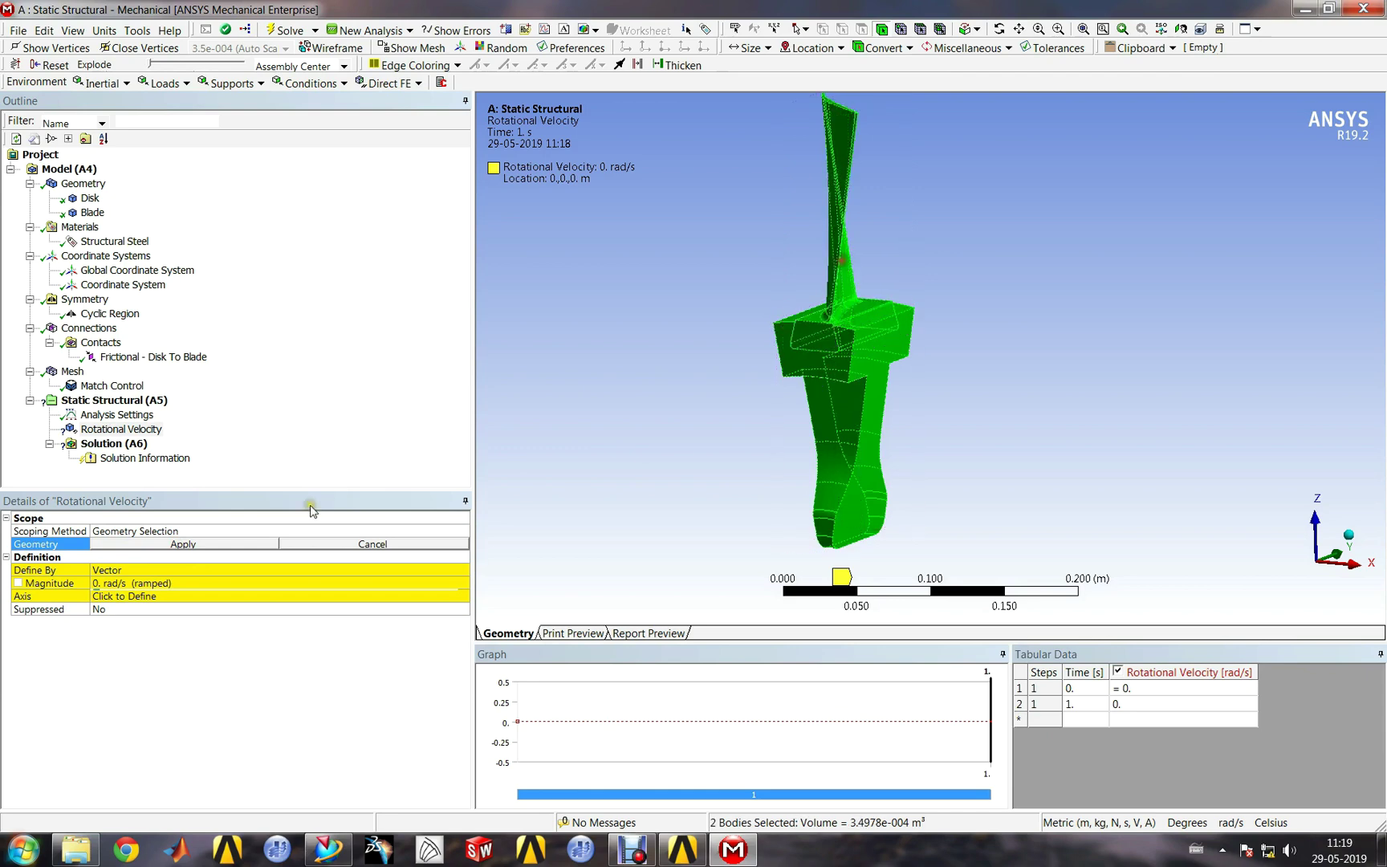
left_click(199, 544)
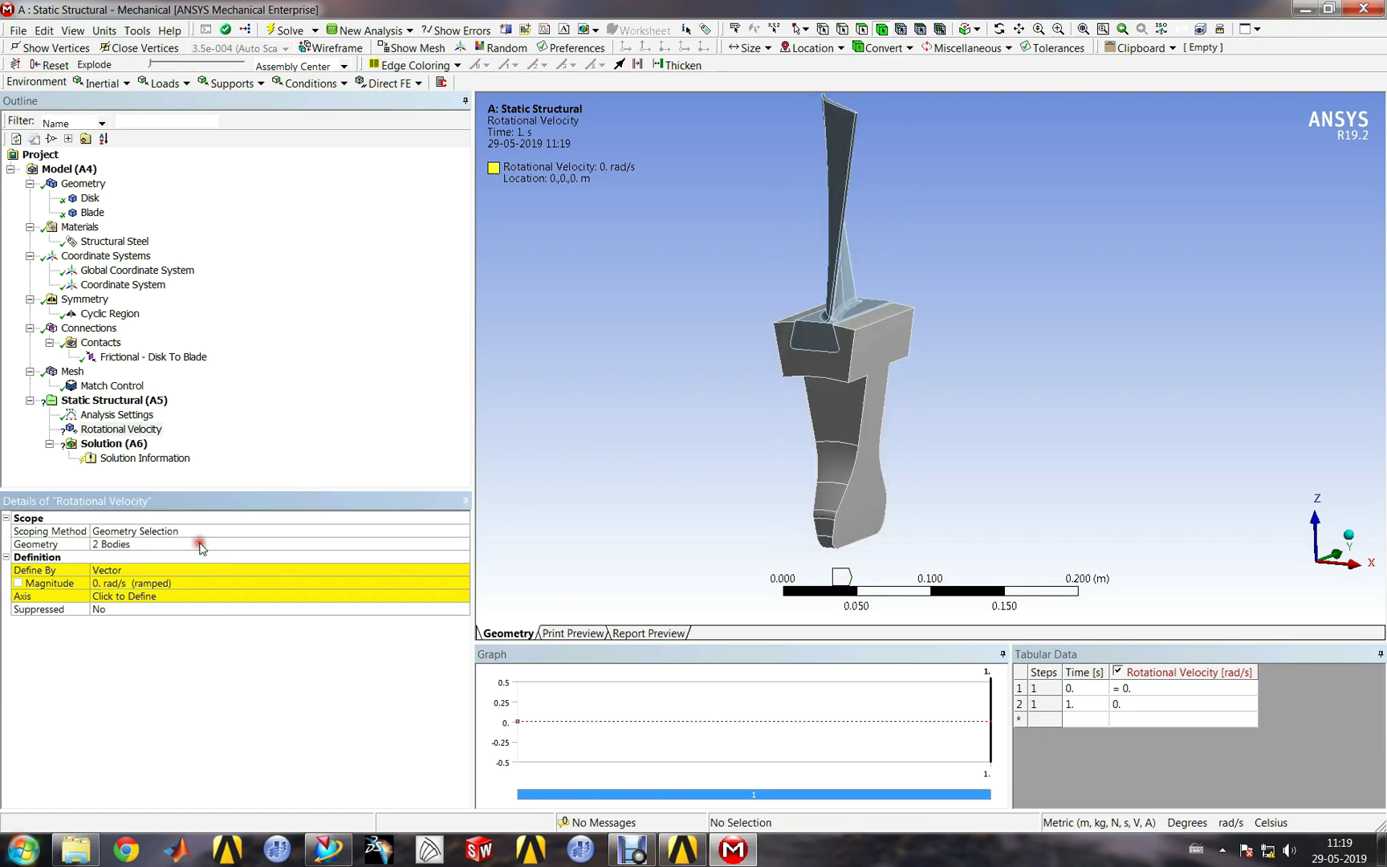
Step: Define the rotational velocity by components in the user-defined Coordinate System instead of the global one
left_click(258, 570)
left_click(466, 570)
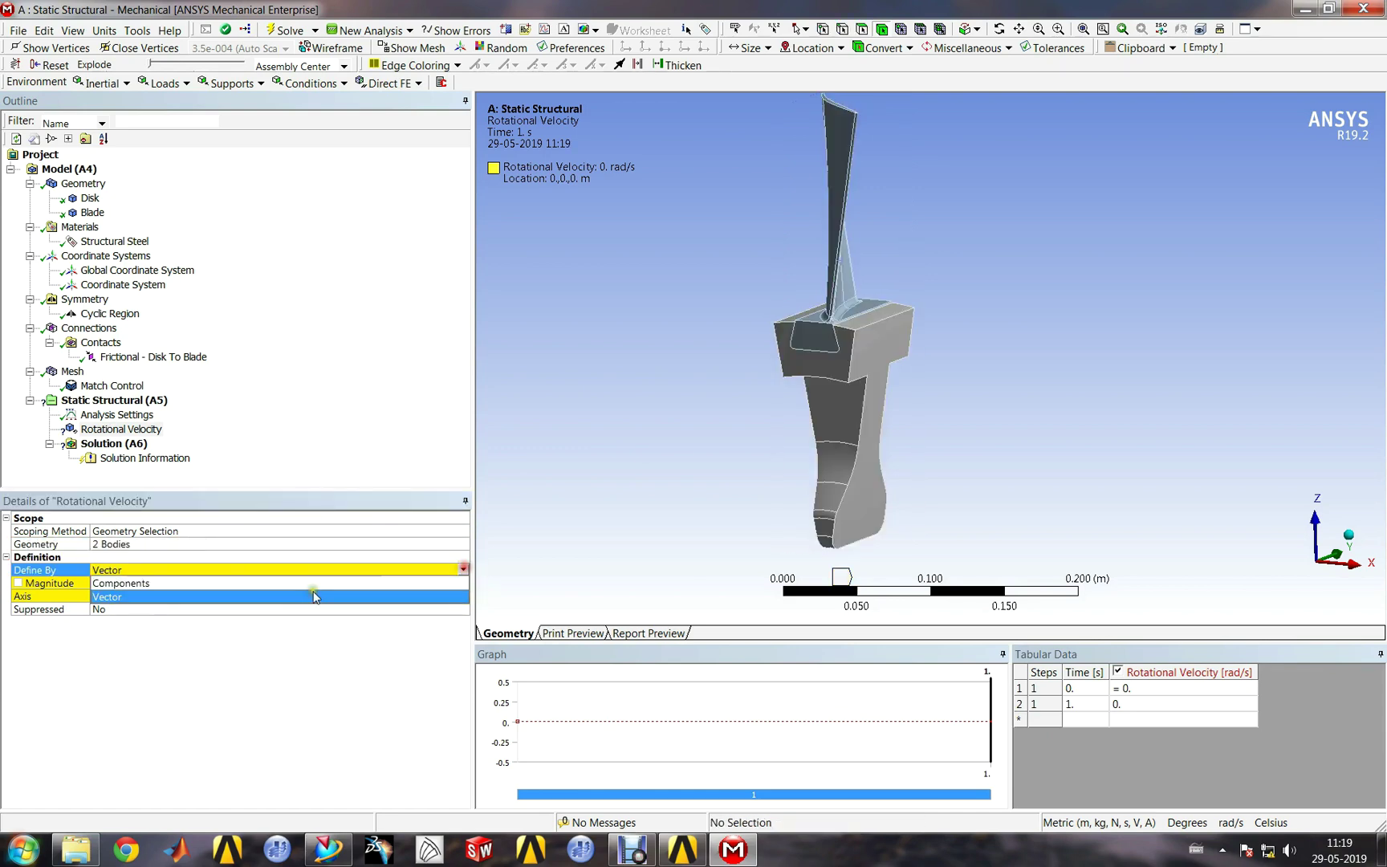
left_click(313, 596)
middle_click_drag(650, 476, 660, 497)
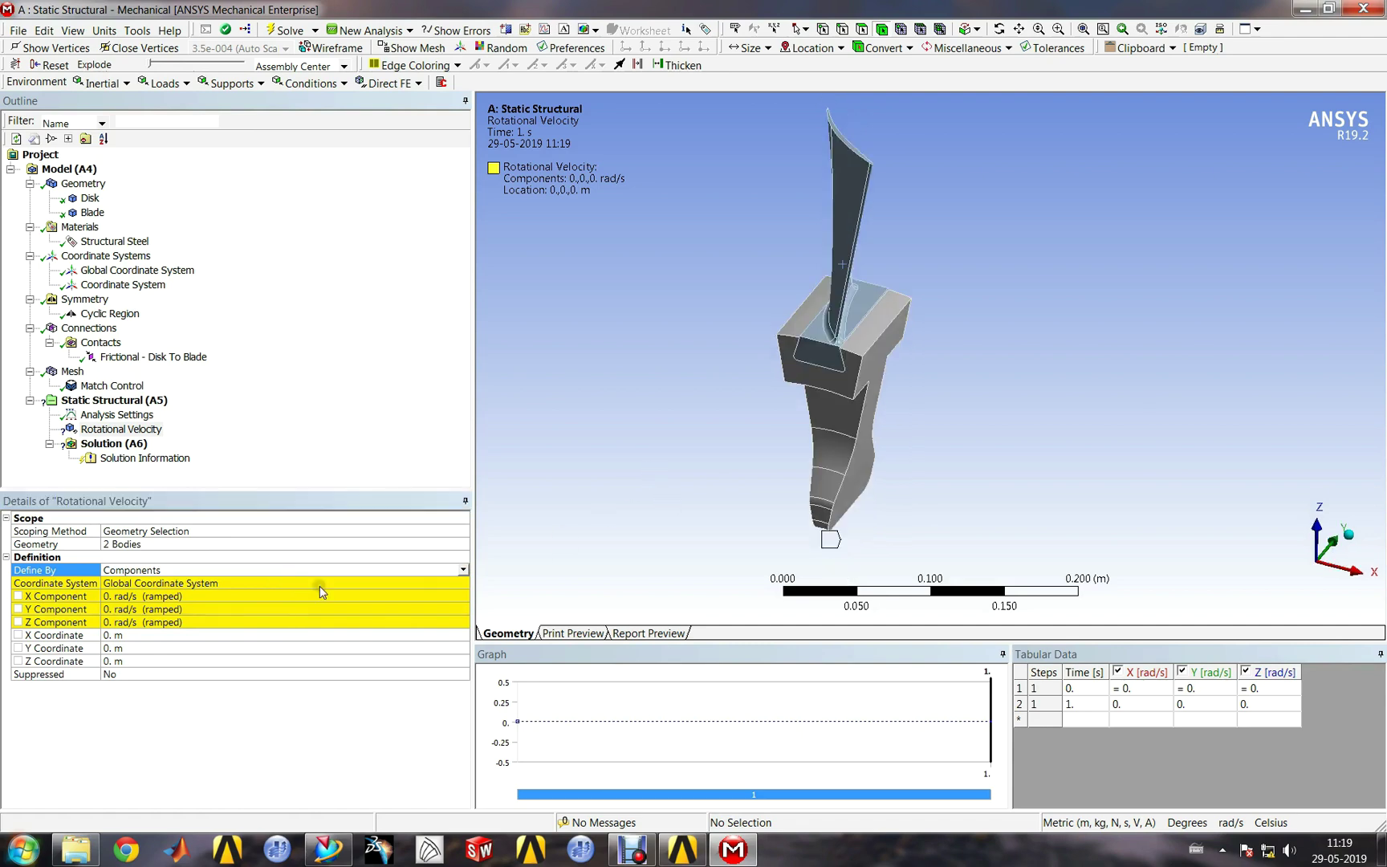
left_click(319, 582)
left_click(463, 582)
left_click(434, 609)
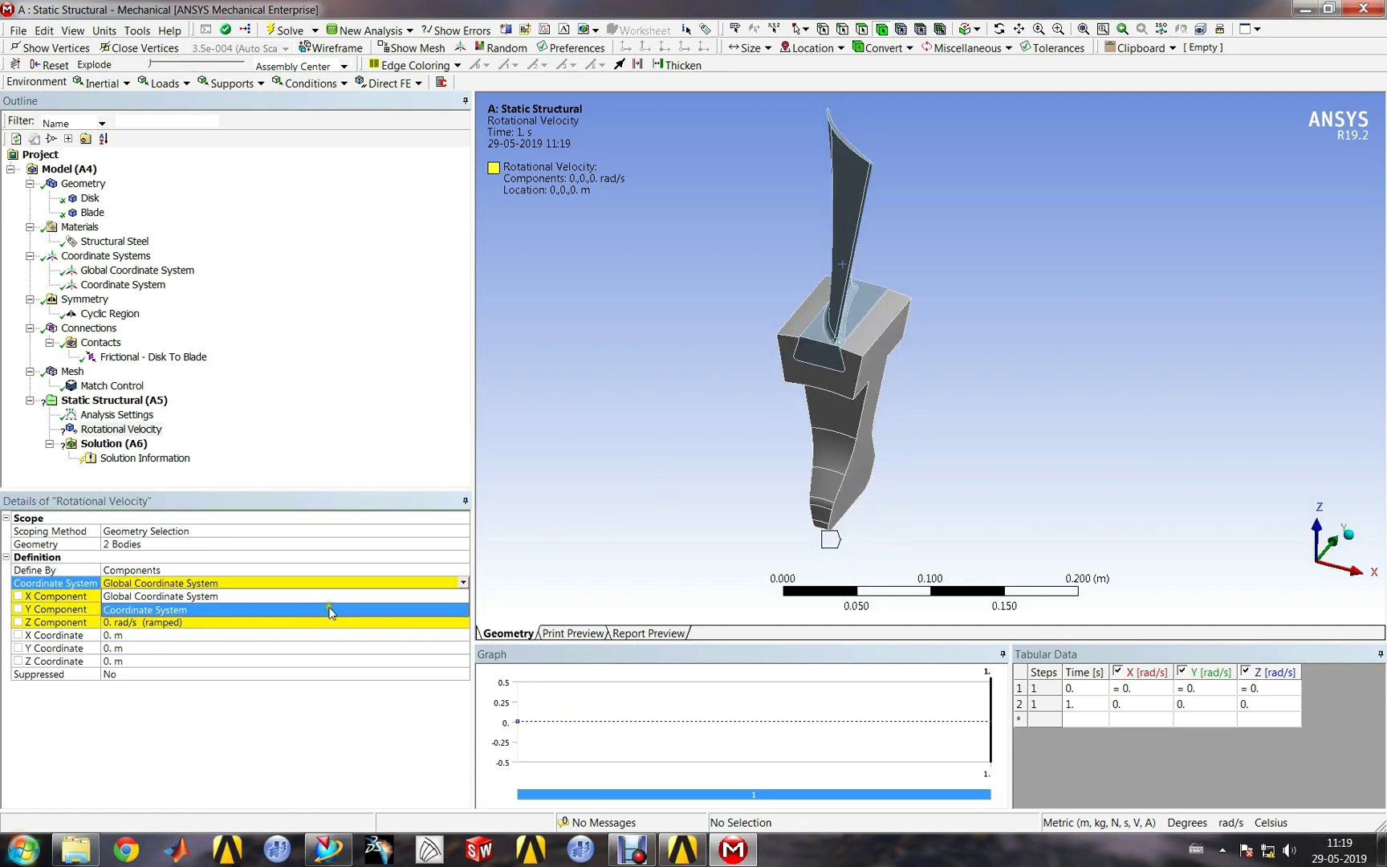
middle_click_drag(684, 477, 763, 506)
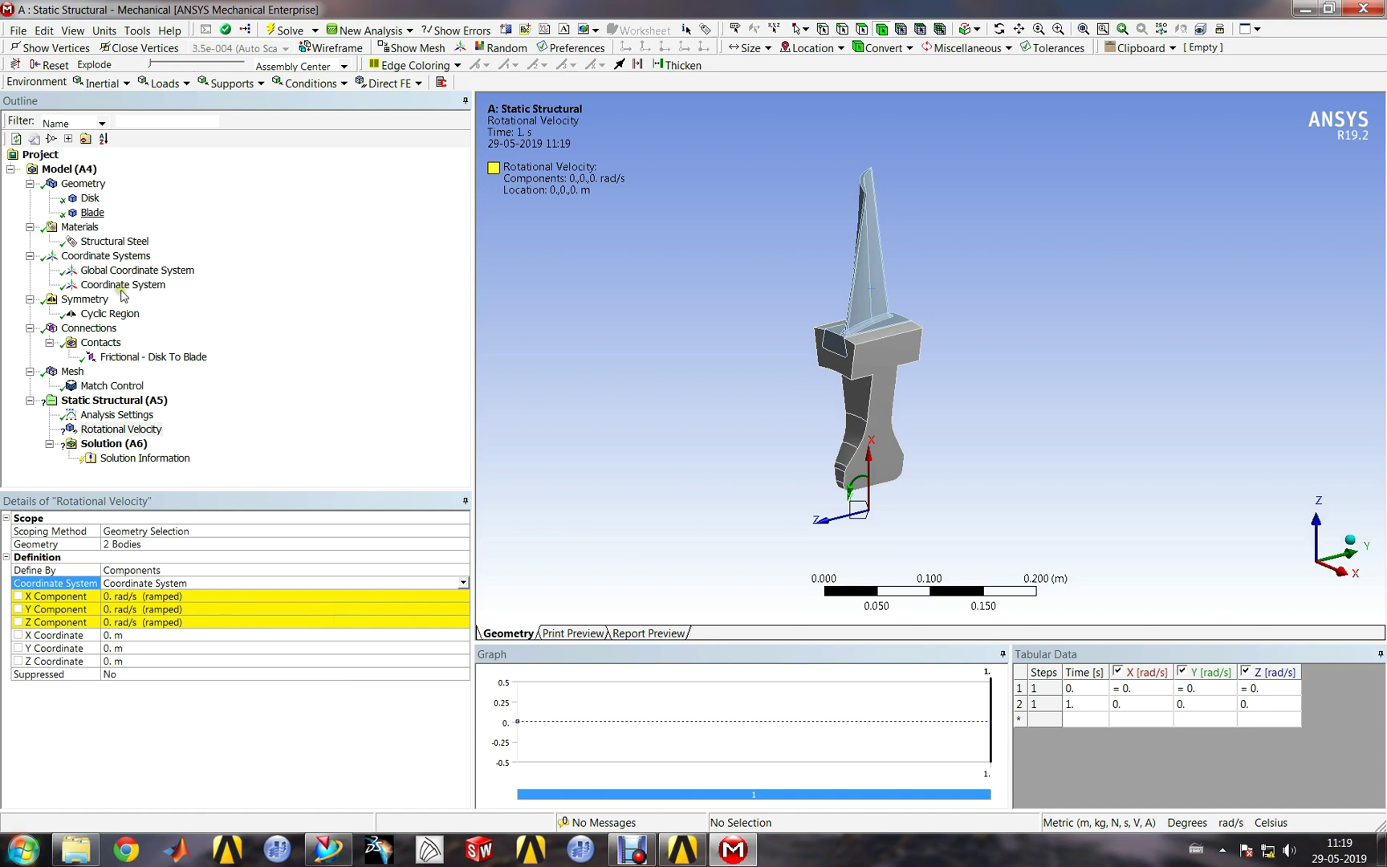
Step: Switch the rotational velocity unit to RPM and set the load's Z component to -30000 RPM
left_click(104, 29)
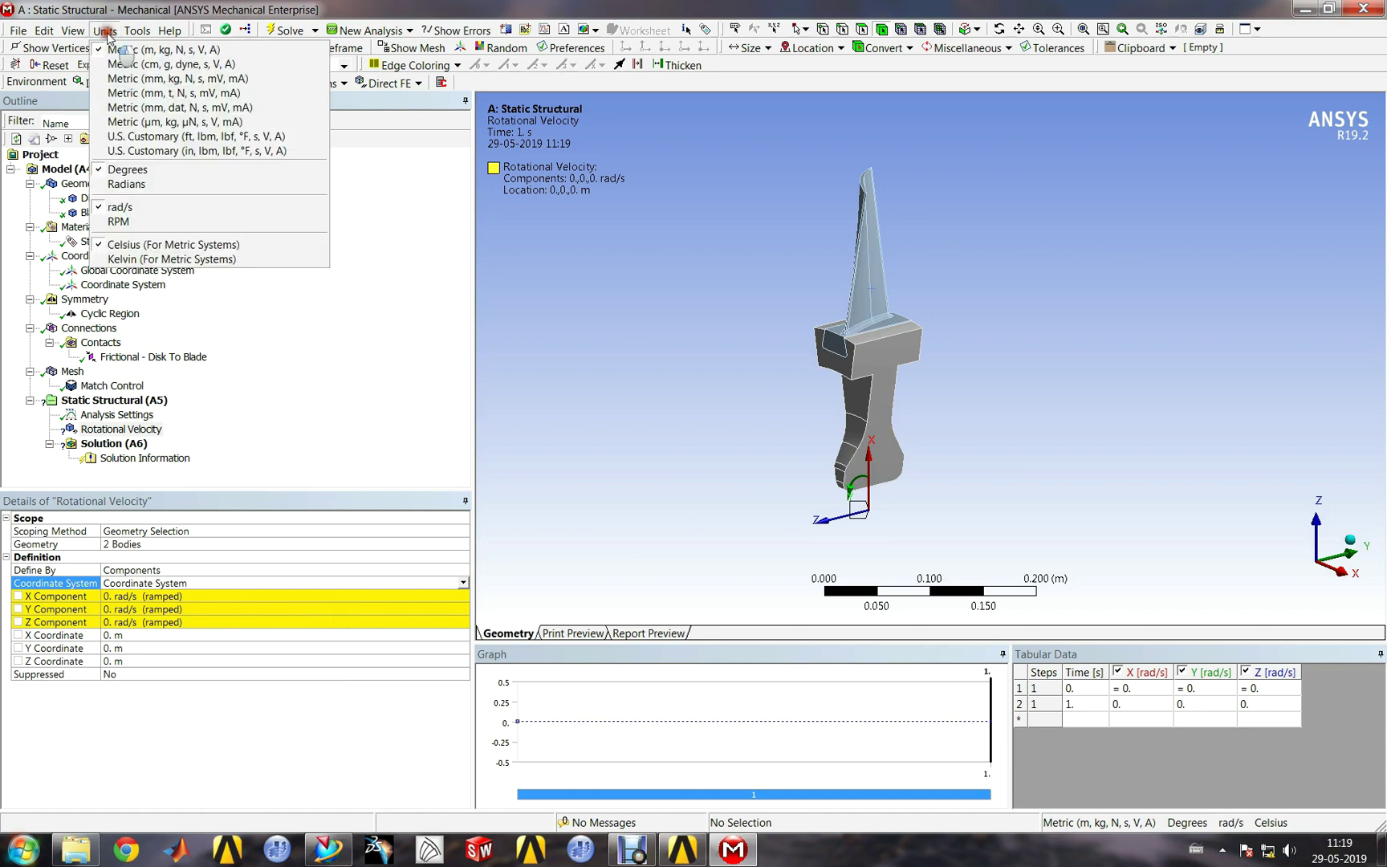
left_click(163, 224)
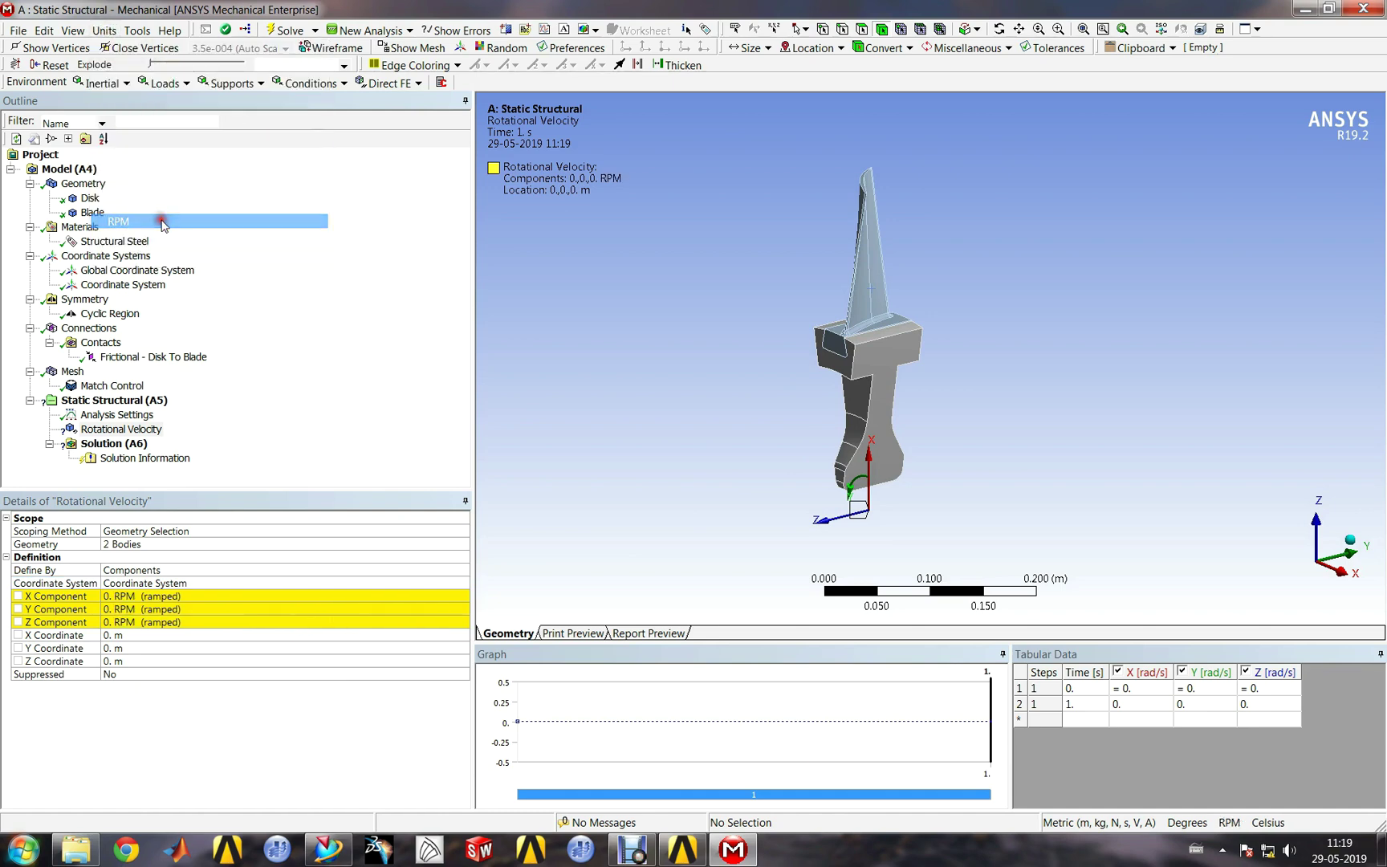
left_click(176, 622)
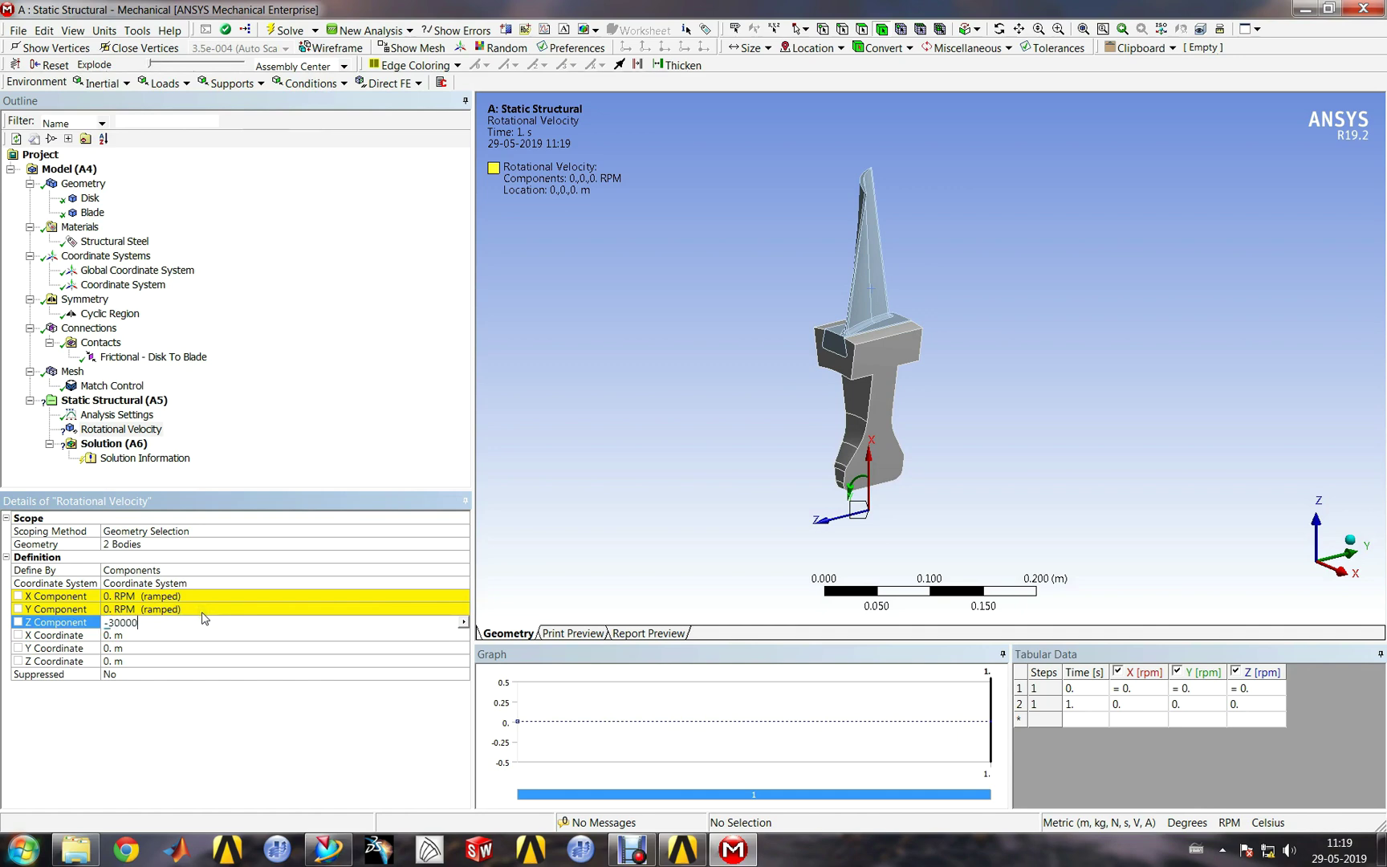
key("Return")
middle_click_drag(875, 523, 906, 492)
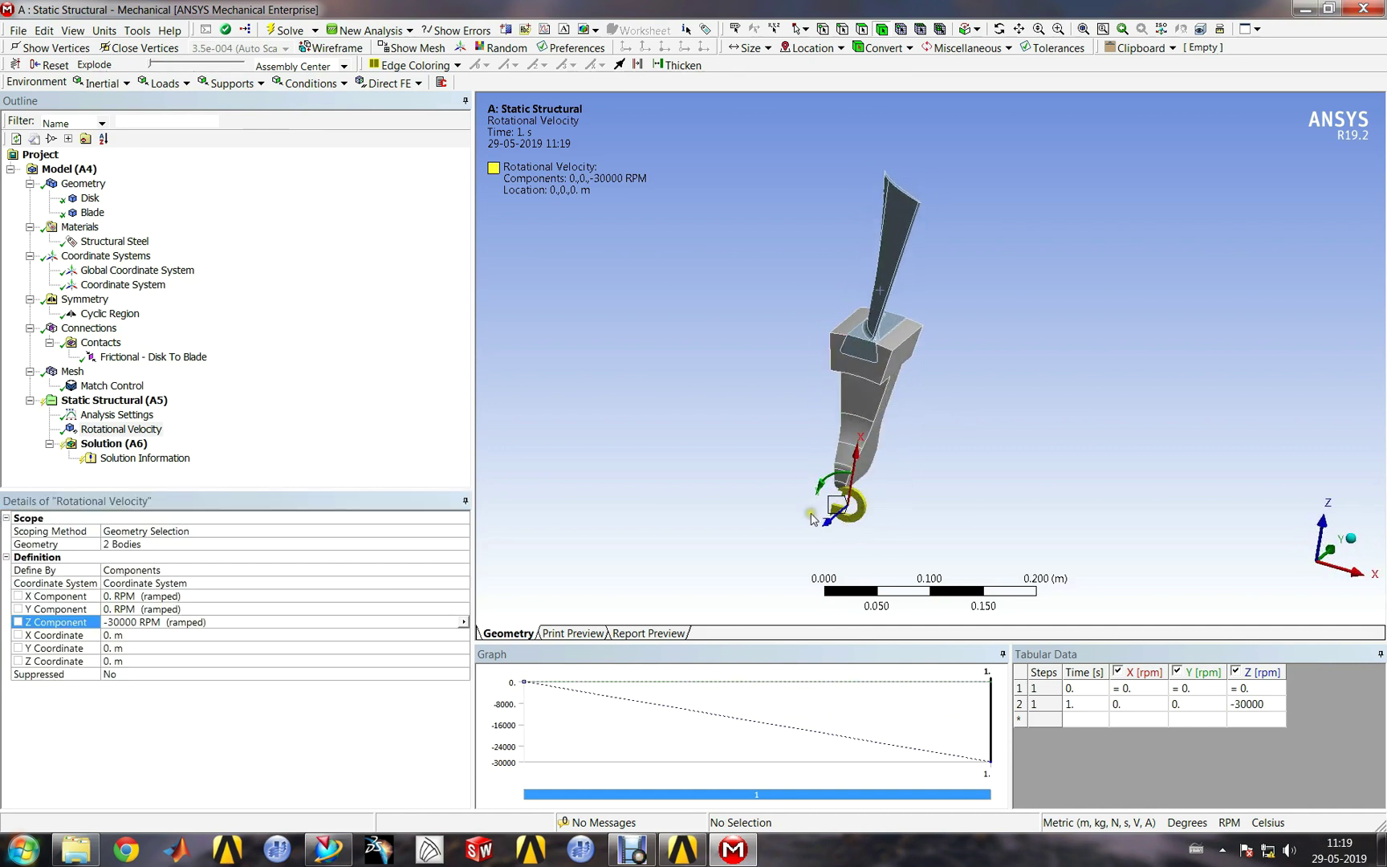
middle_click_drag(1019, 454, 968, 441)
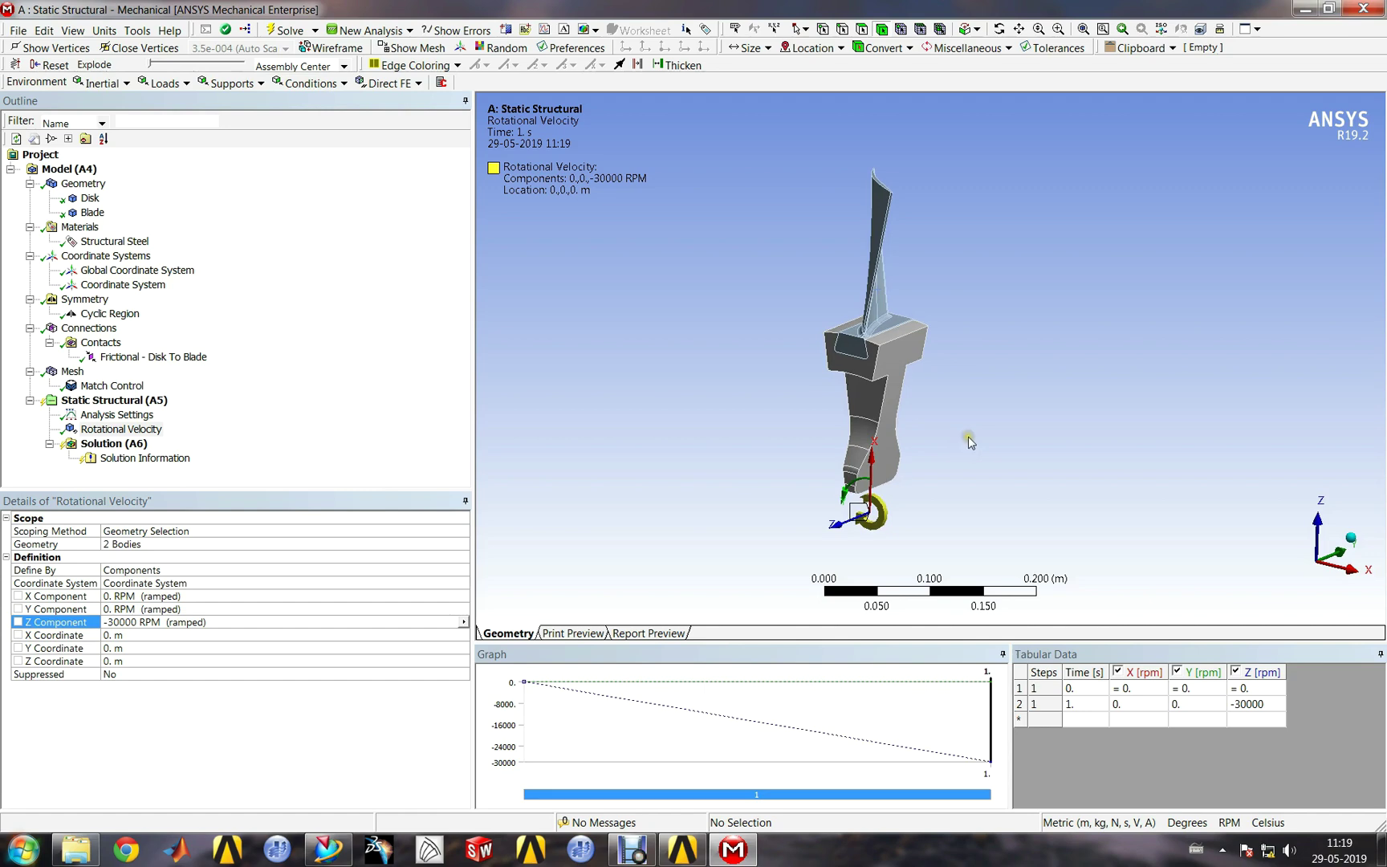
Step: Add a Fixed Support on the small front end face at the foot of the disk sector
right_click(131, 401)
mouse_move(305, 404)
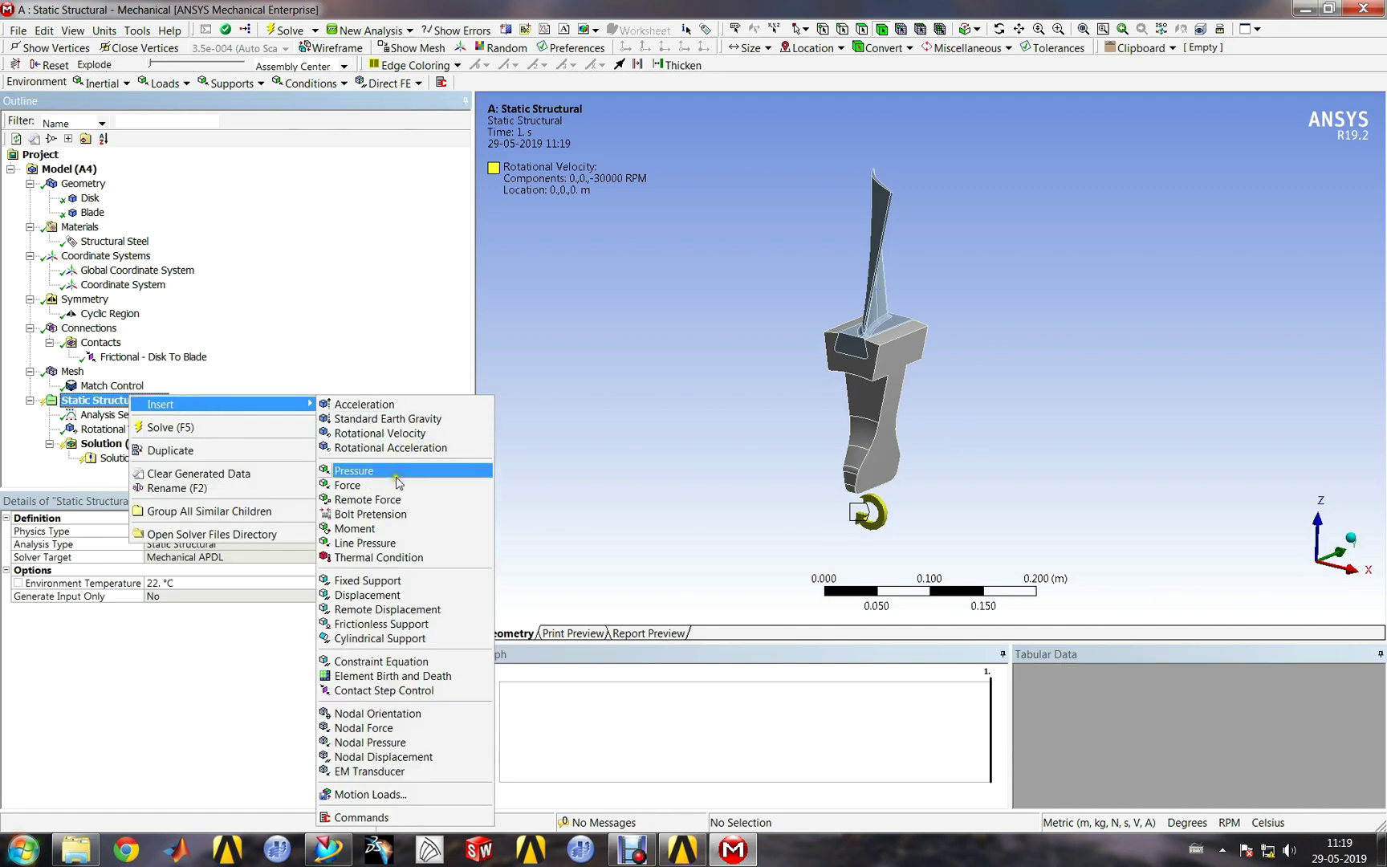
left_click(369, 581)
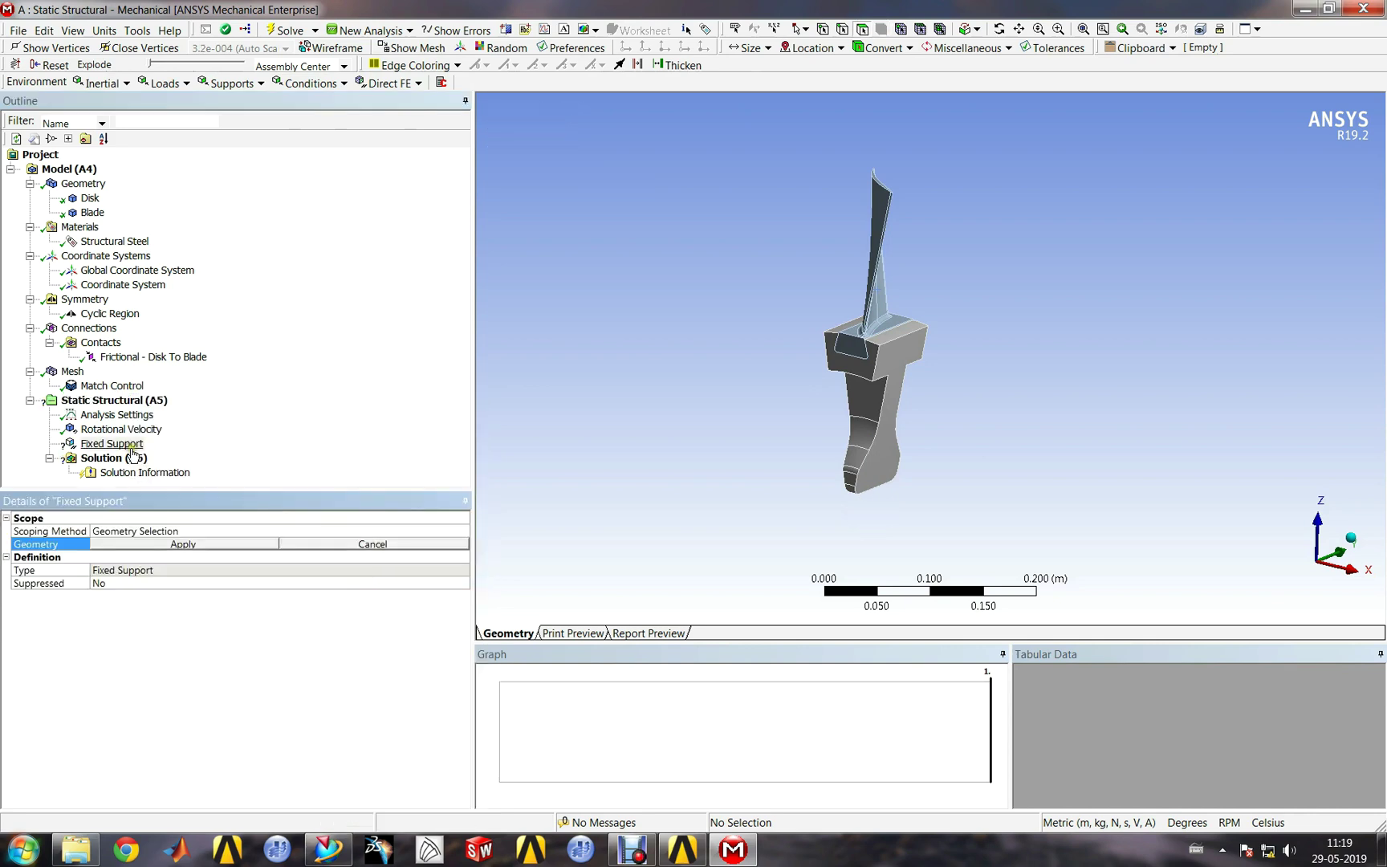
middle_click_drag(883, 450, 874, 354)
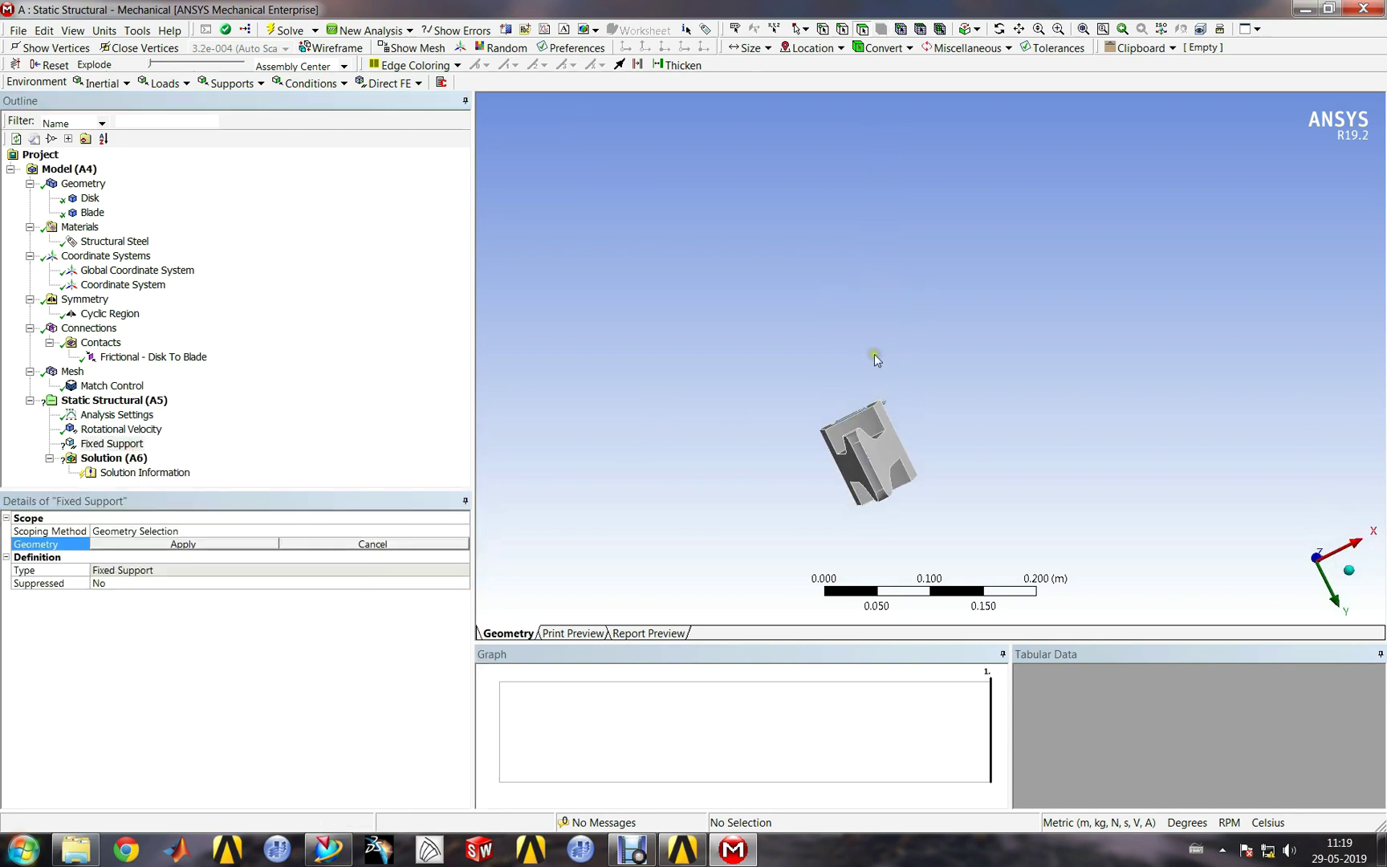
left_click(868, 473)
middle_click_drag(870, 472, 916, 409)
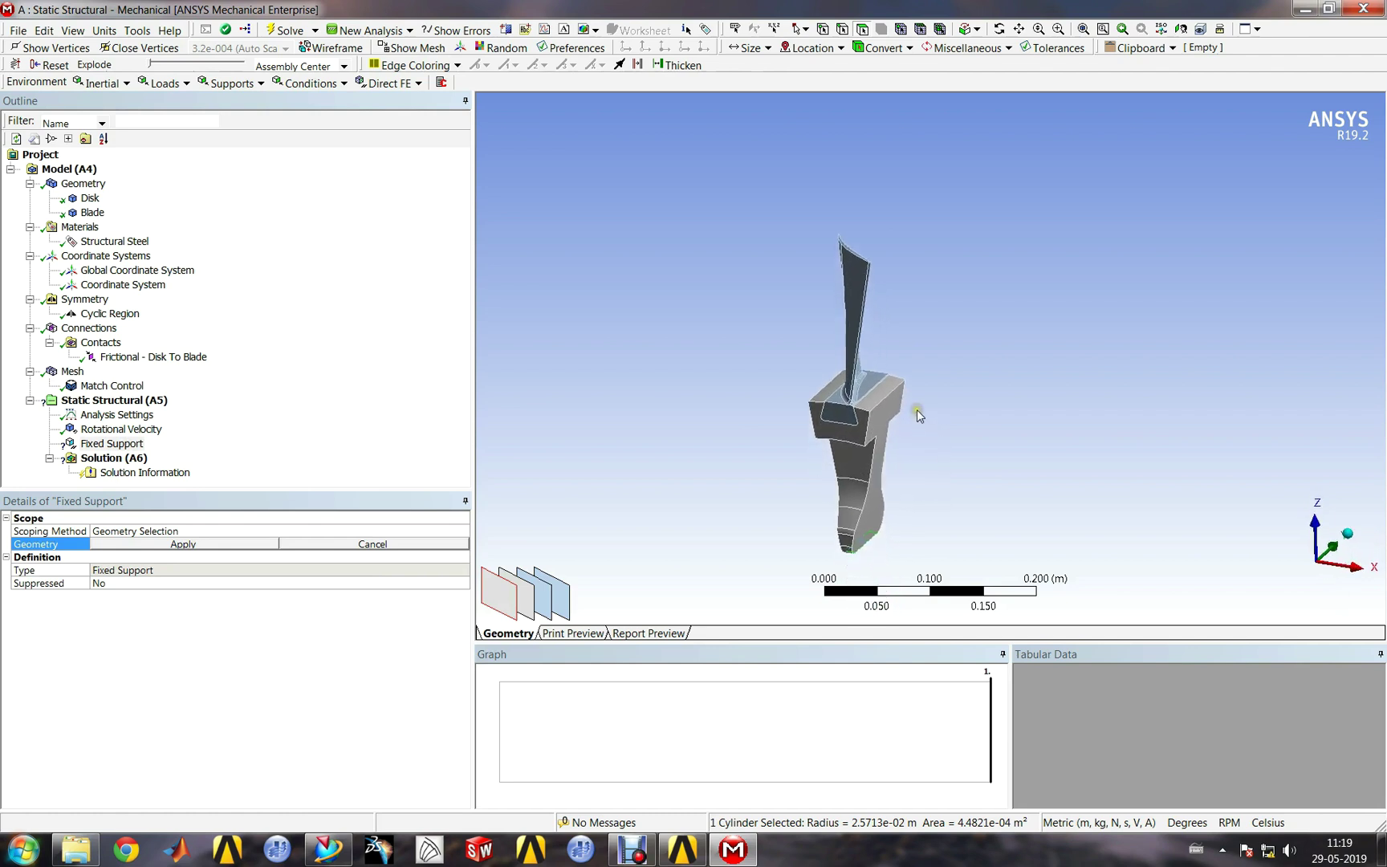
left_click(855, 444)
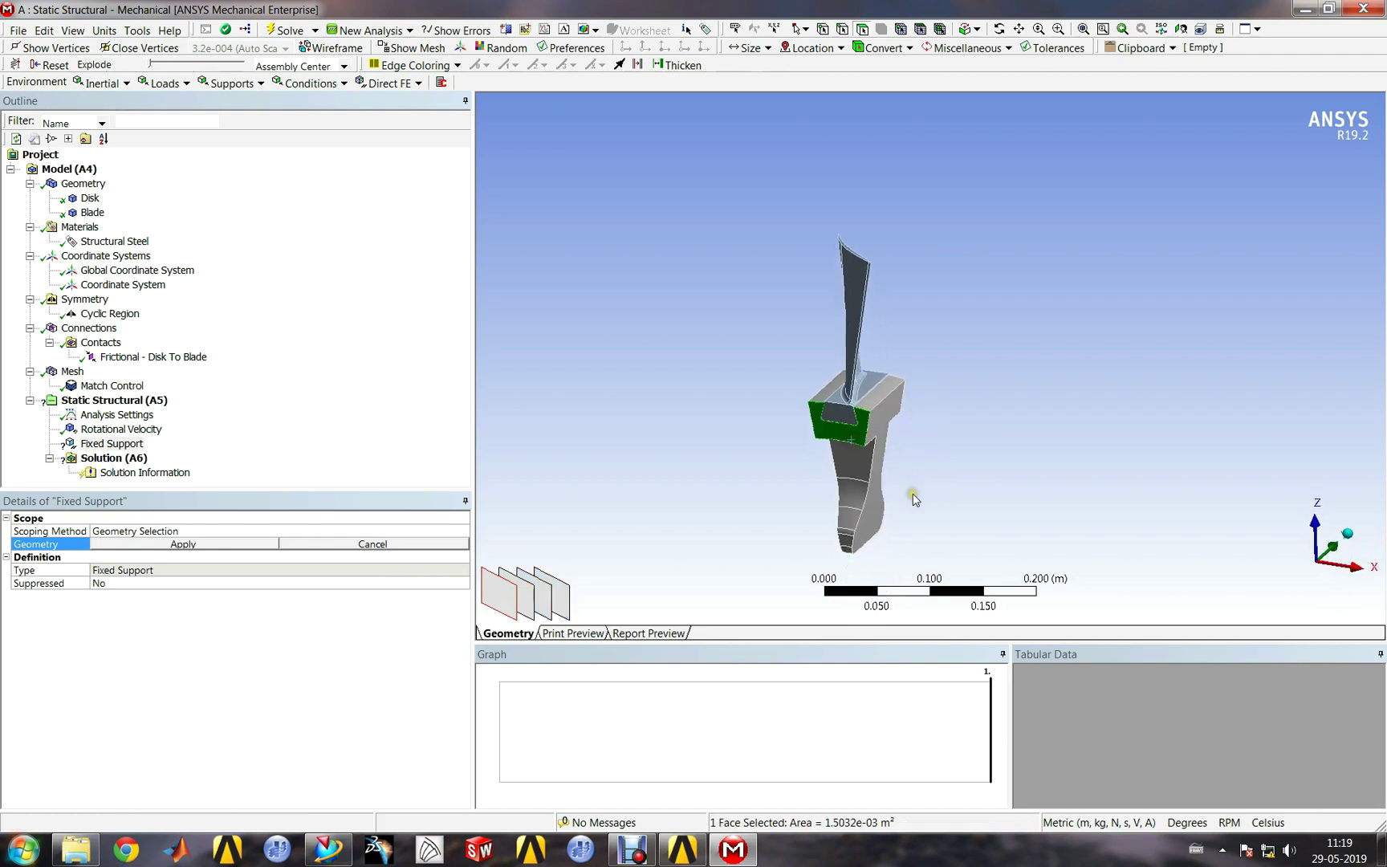
left_click(846, 539)
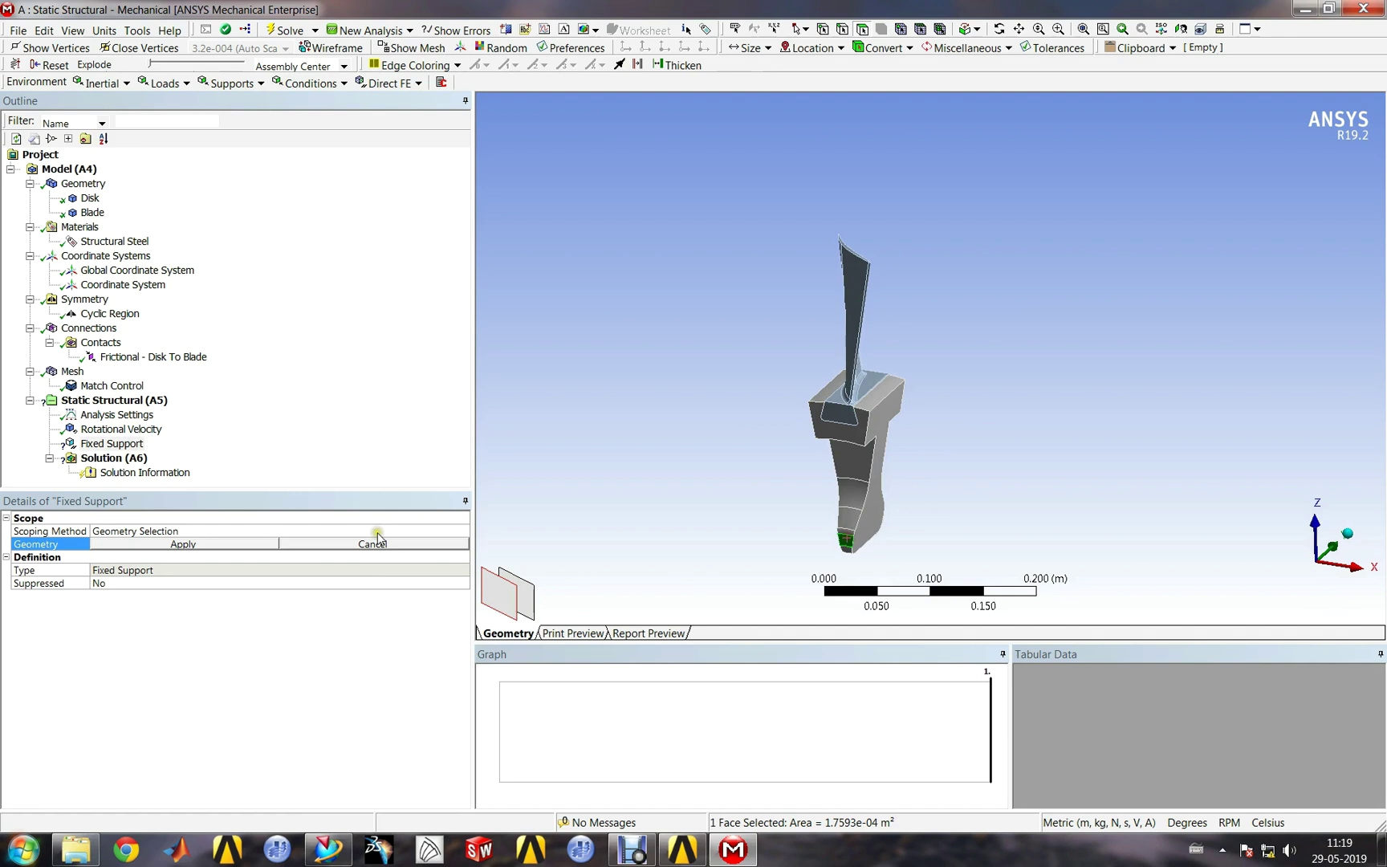
left_click(198, 545)
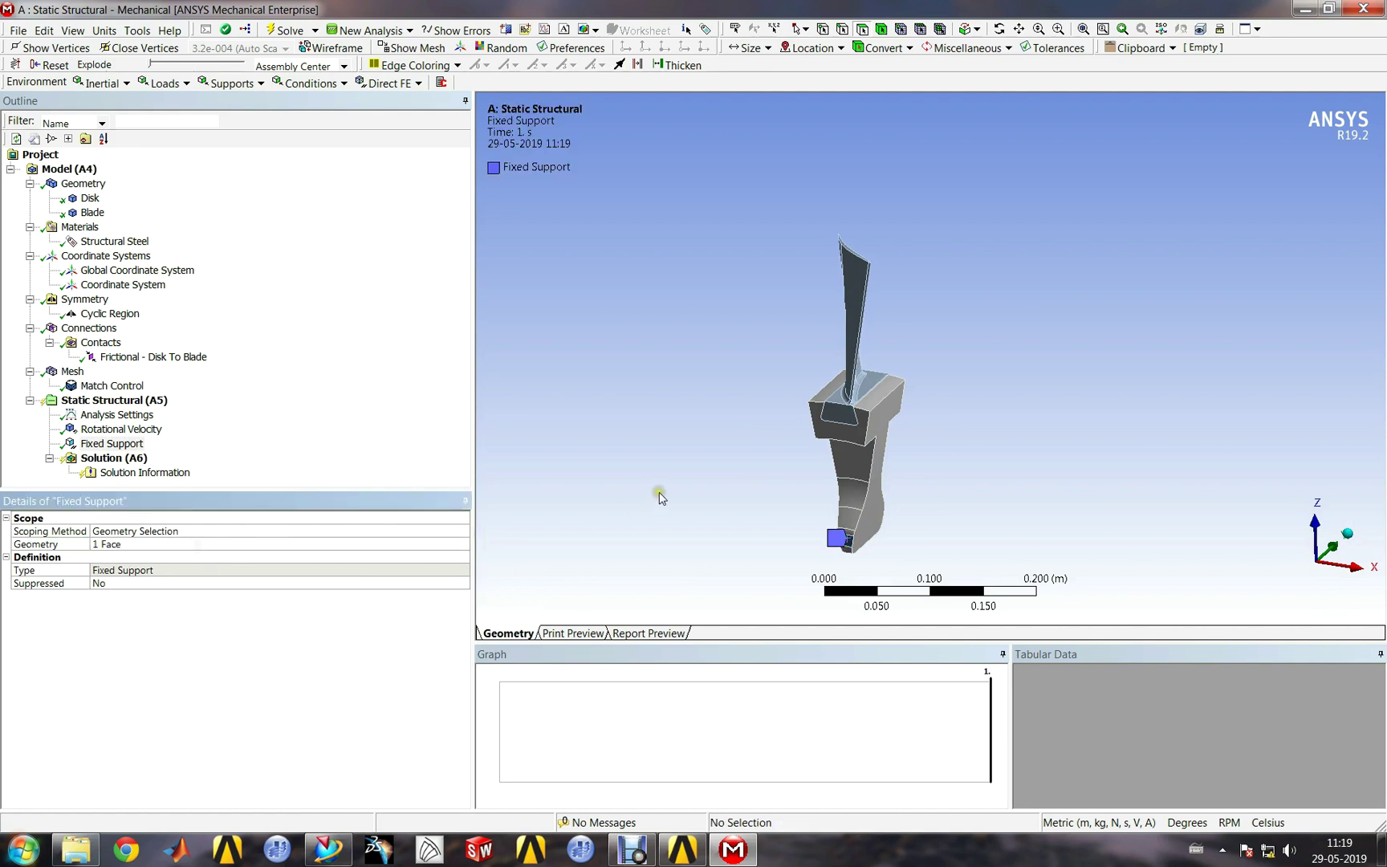
mouse_move(660, 498)
middle_mouse_down()
mouse_move(663, 436)
mouse_move(718, 480)
mouse_move(746, 437)
mouse_move(716, 475)
middle_mouse_up()
scroll(714, 475, "down", 2)
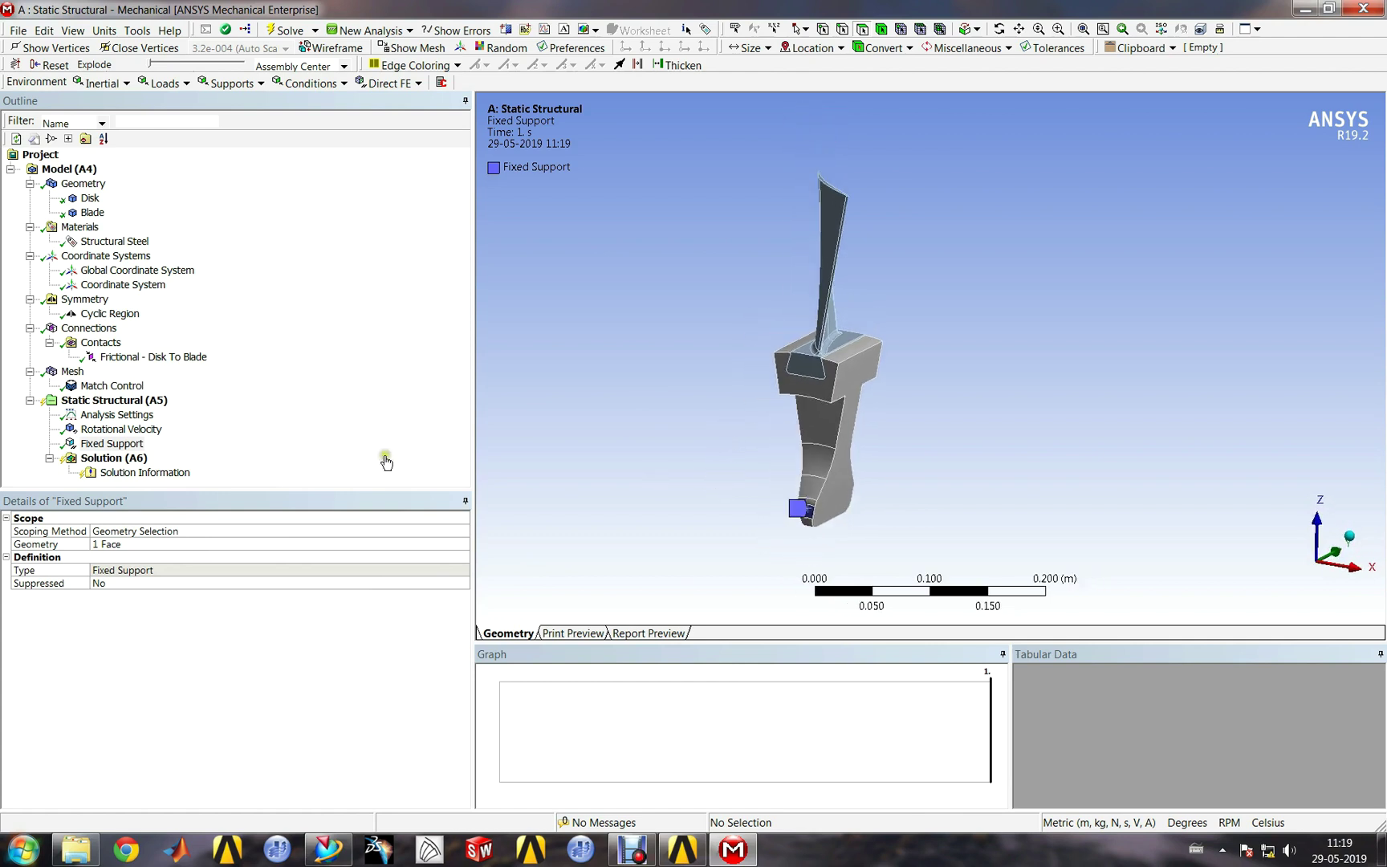
Step: Add a Total Deformation result to the solution
right_click(134, 458)
mouse_move(201, 464)
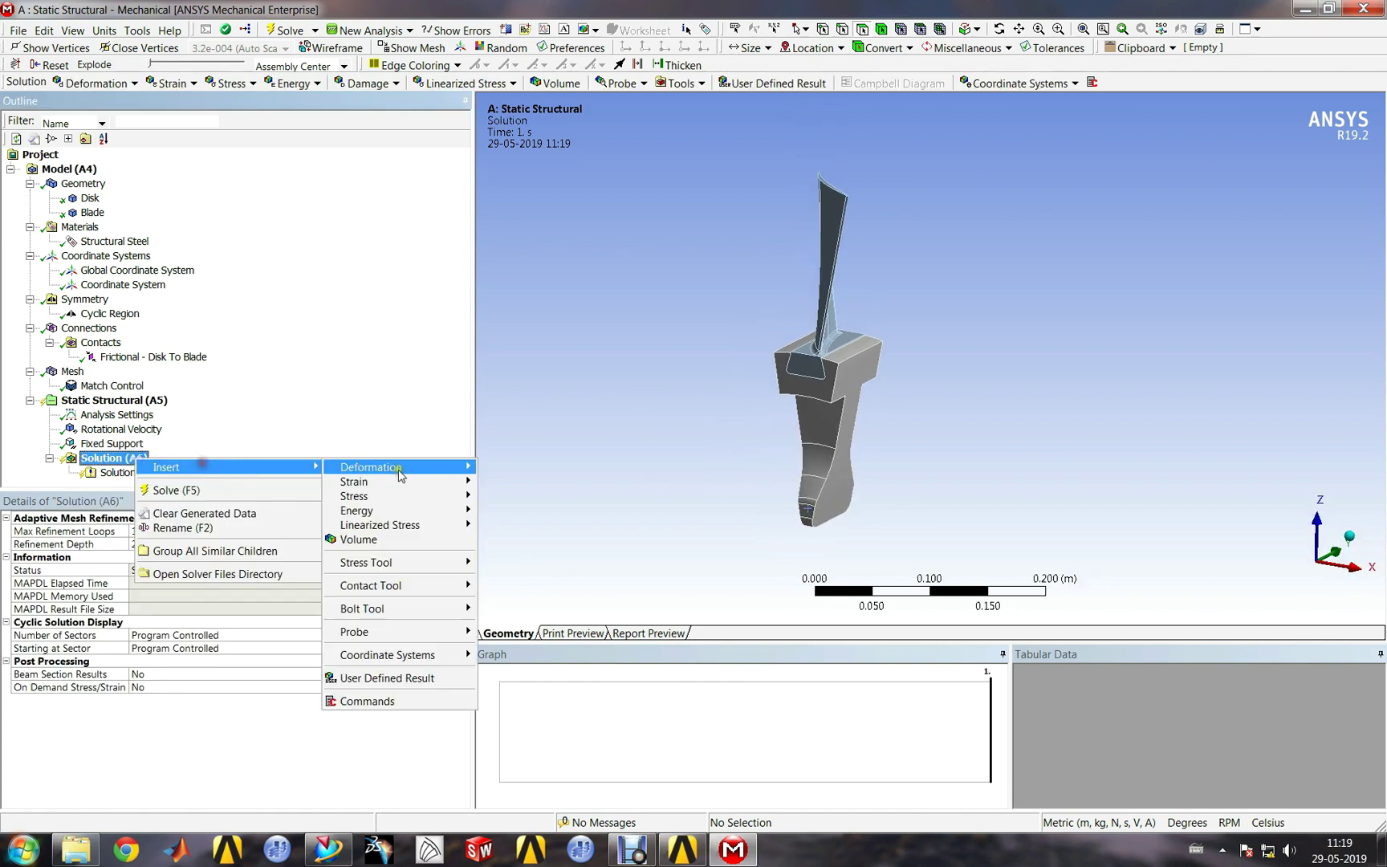
mouse_move(406, 468)
left_click(498, 467)
Step: Add an Equivalent (von-Mises) stress result to the solution and solve the analysis
left_click(113, 443)
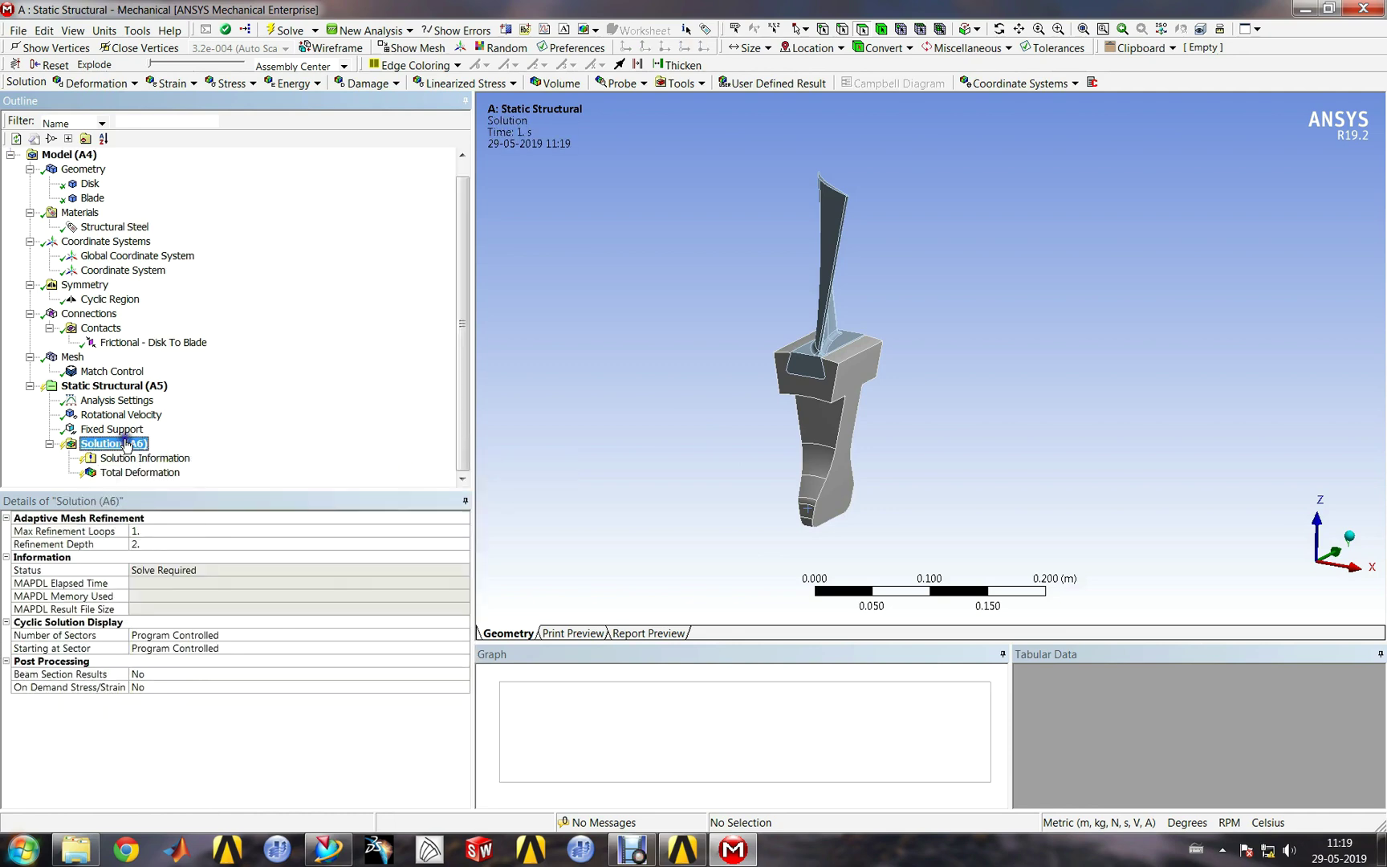
right_click(124, 443)
mouse_move(192, 448)
mouse_move(385, 480)
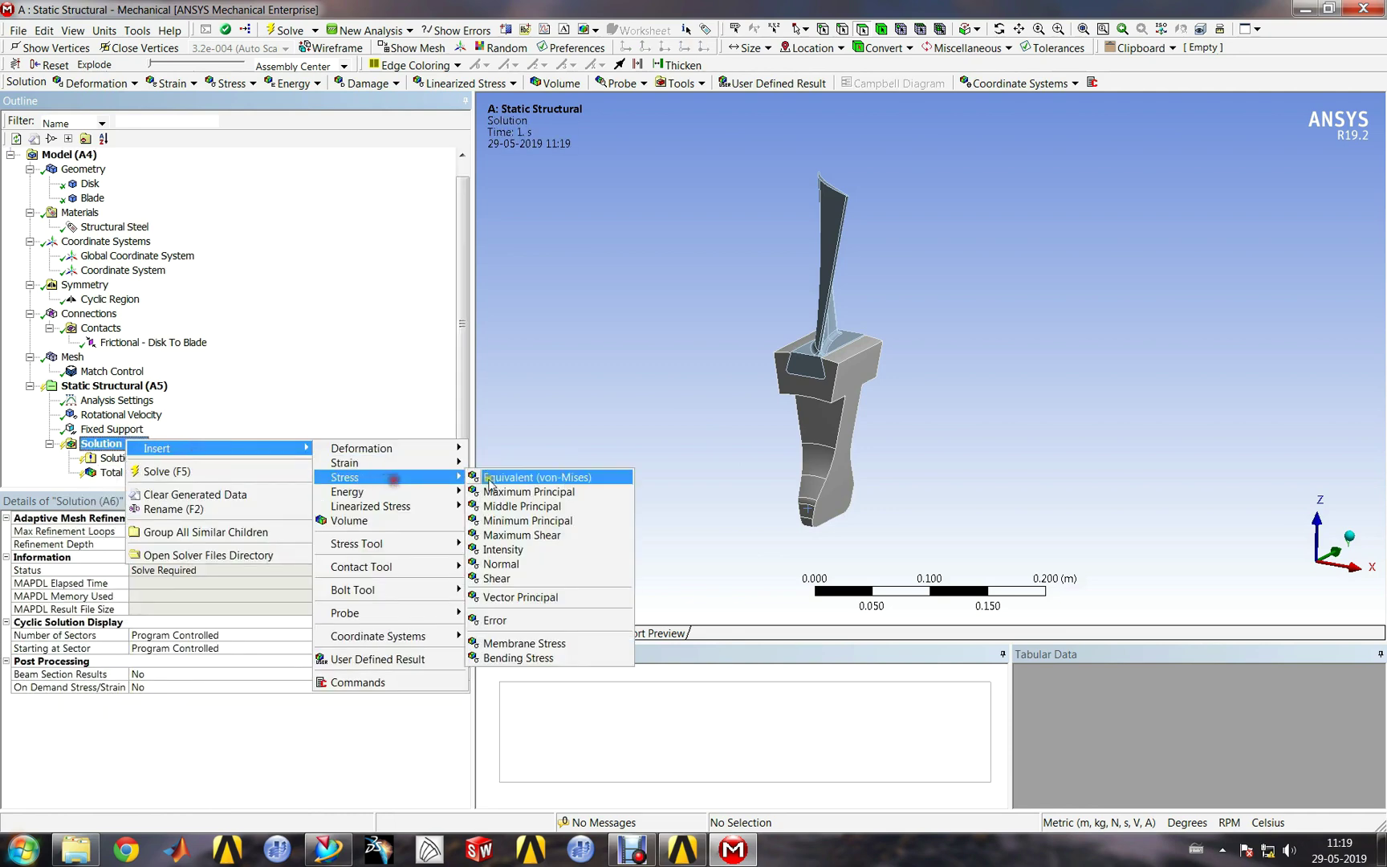
left_click(506, 479)
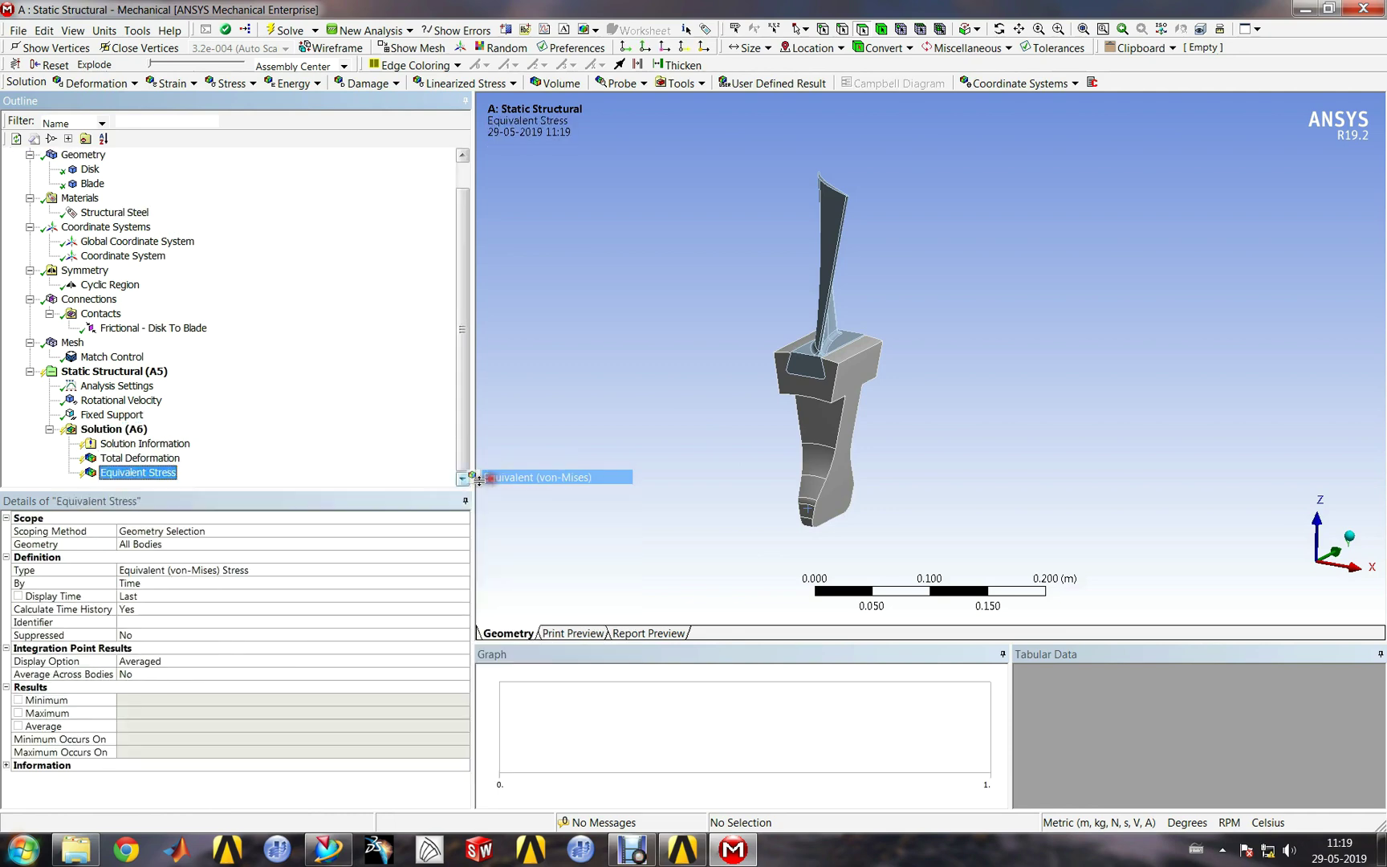
right_click(129, 434)
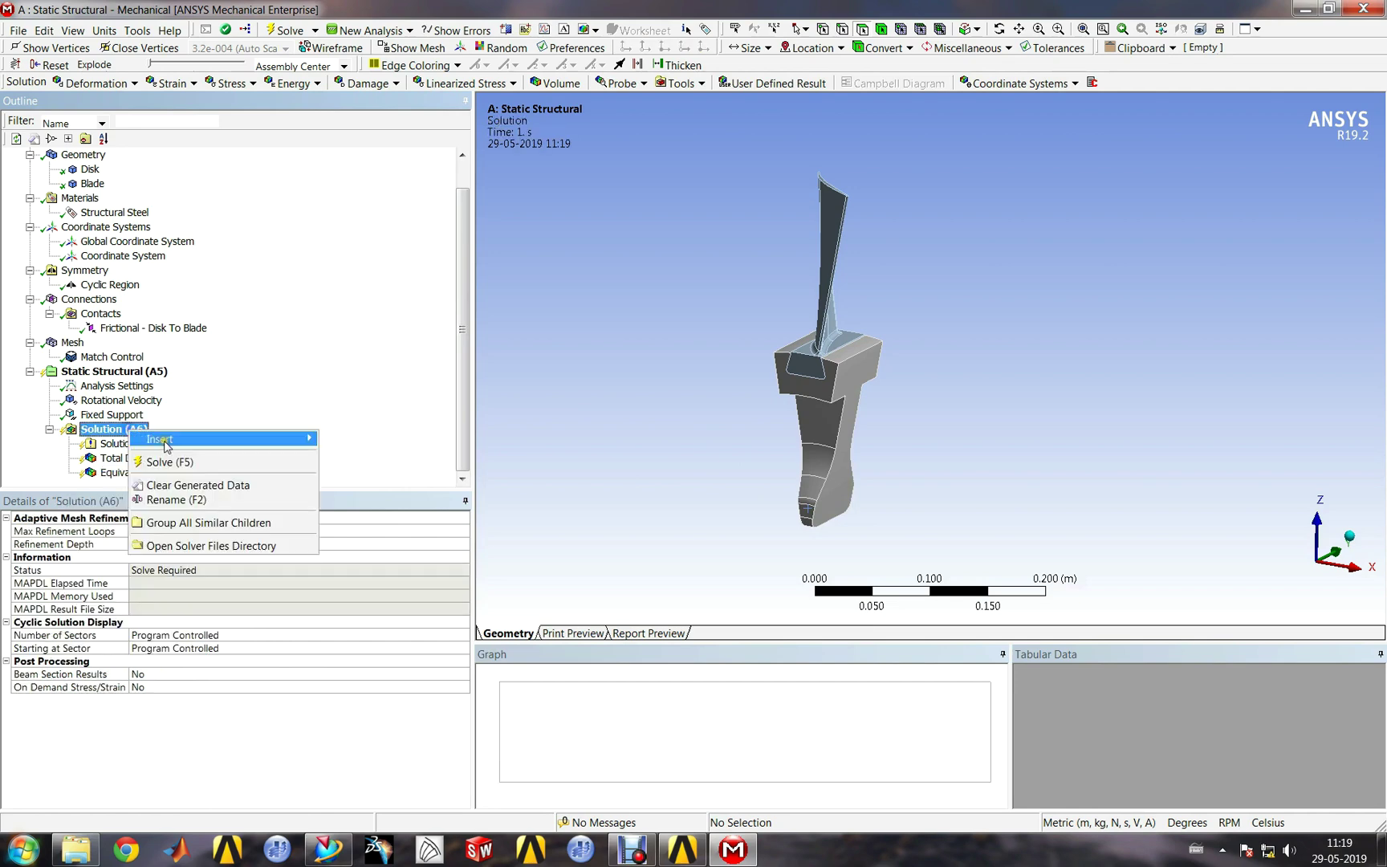
left_click(191, 462)
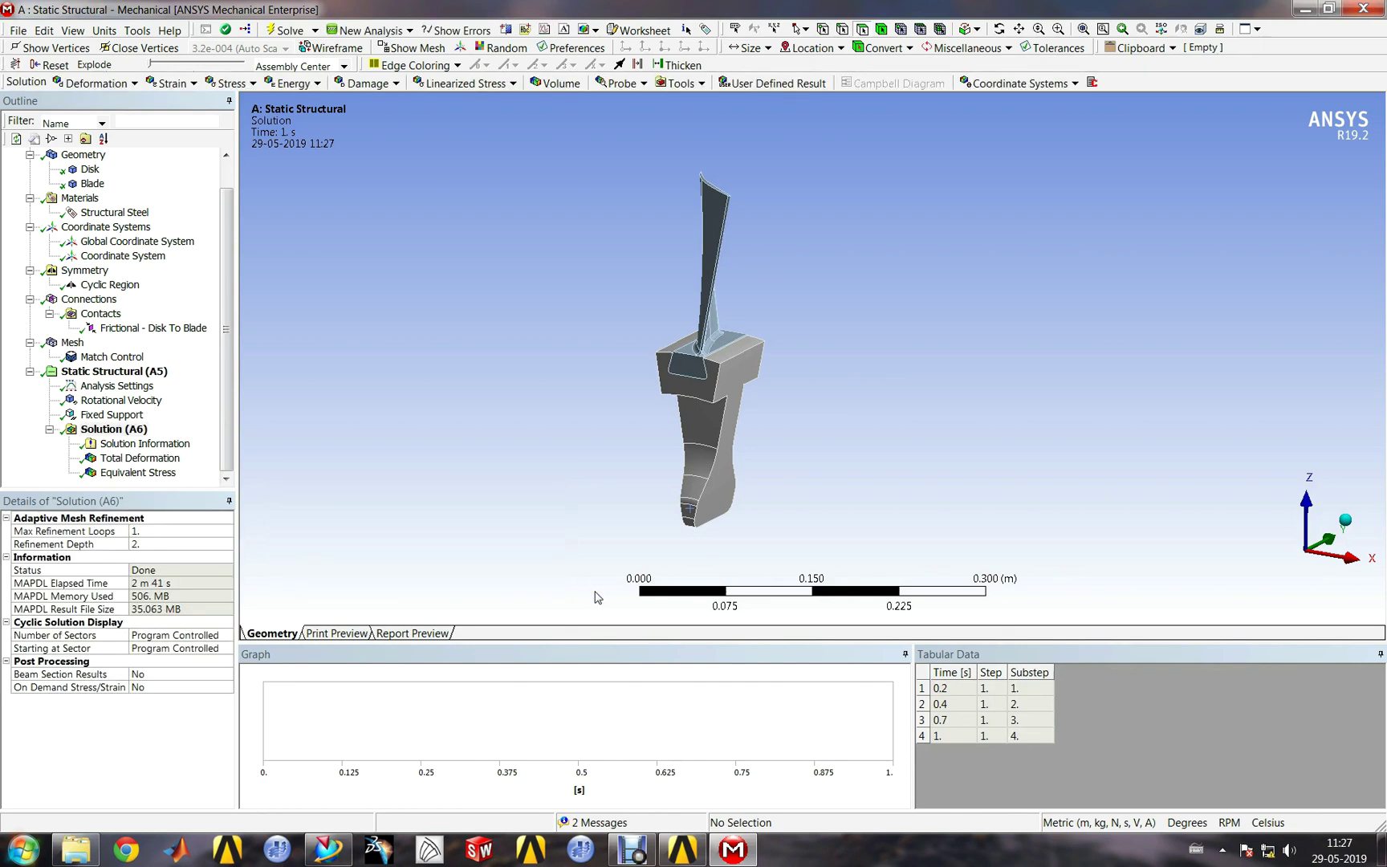
Step: Display the total deformation on the full bladed disk with the undeformed wireframe shown instead of the elements
left_click(140, 457)
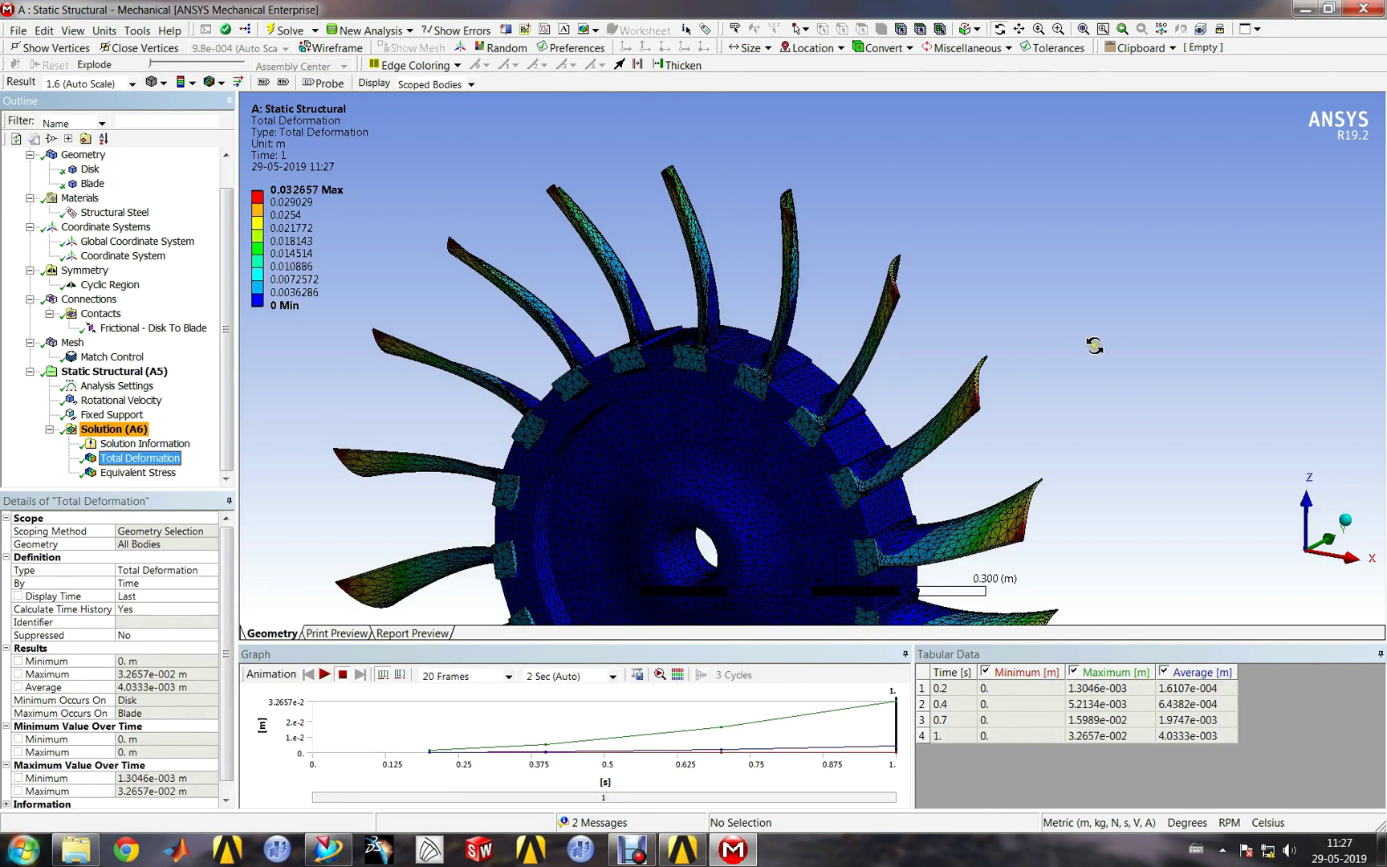
left_click_drag(1060, 302, 805, 305)
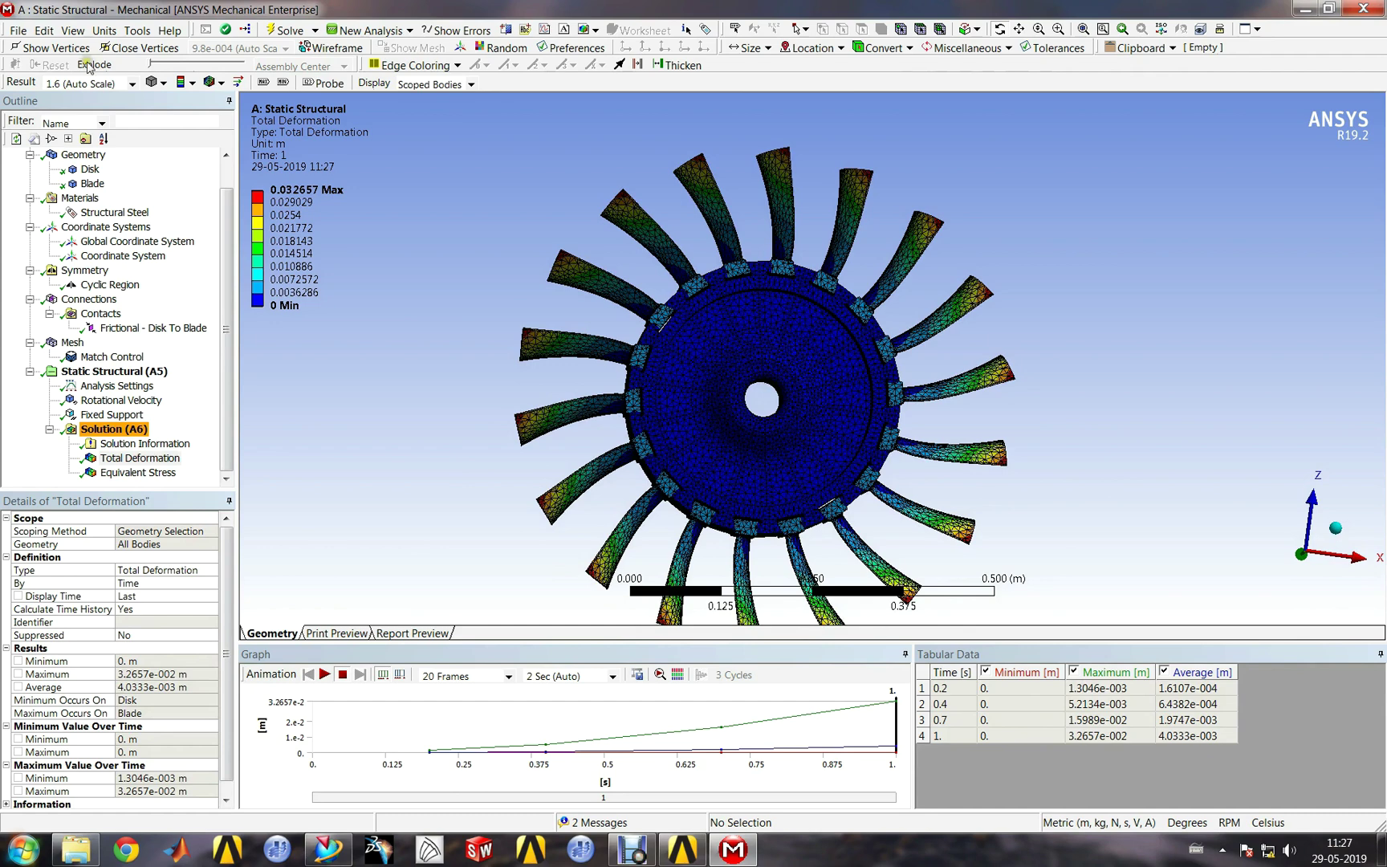
left_click(223, 82)
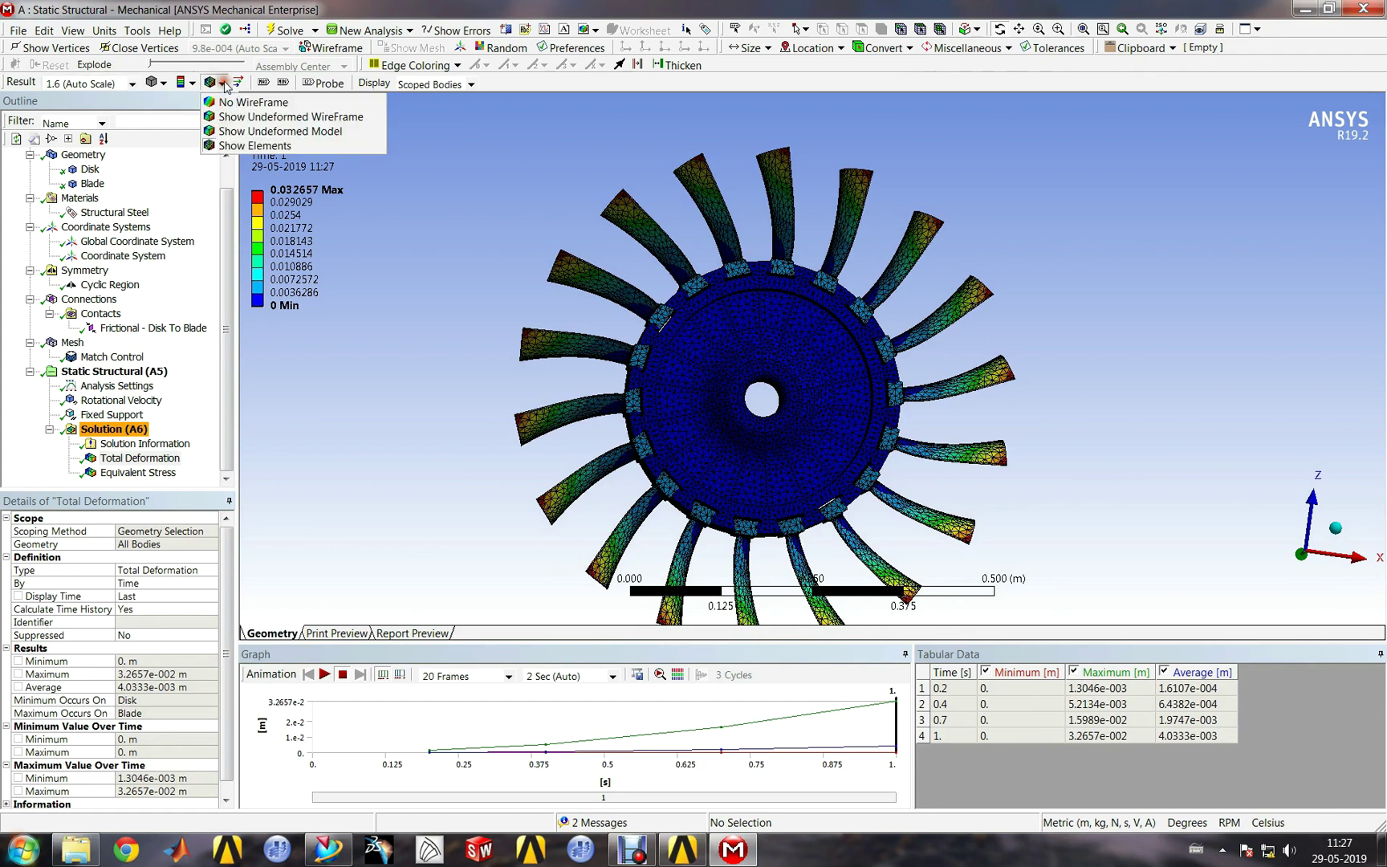
left_click(249, 117)
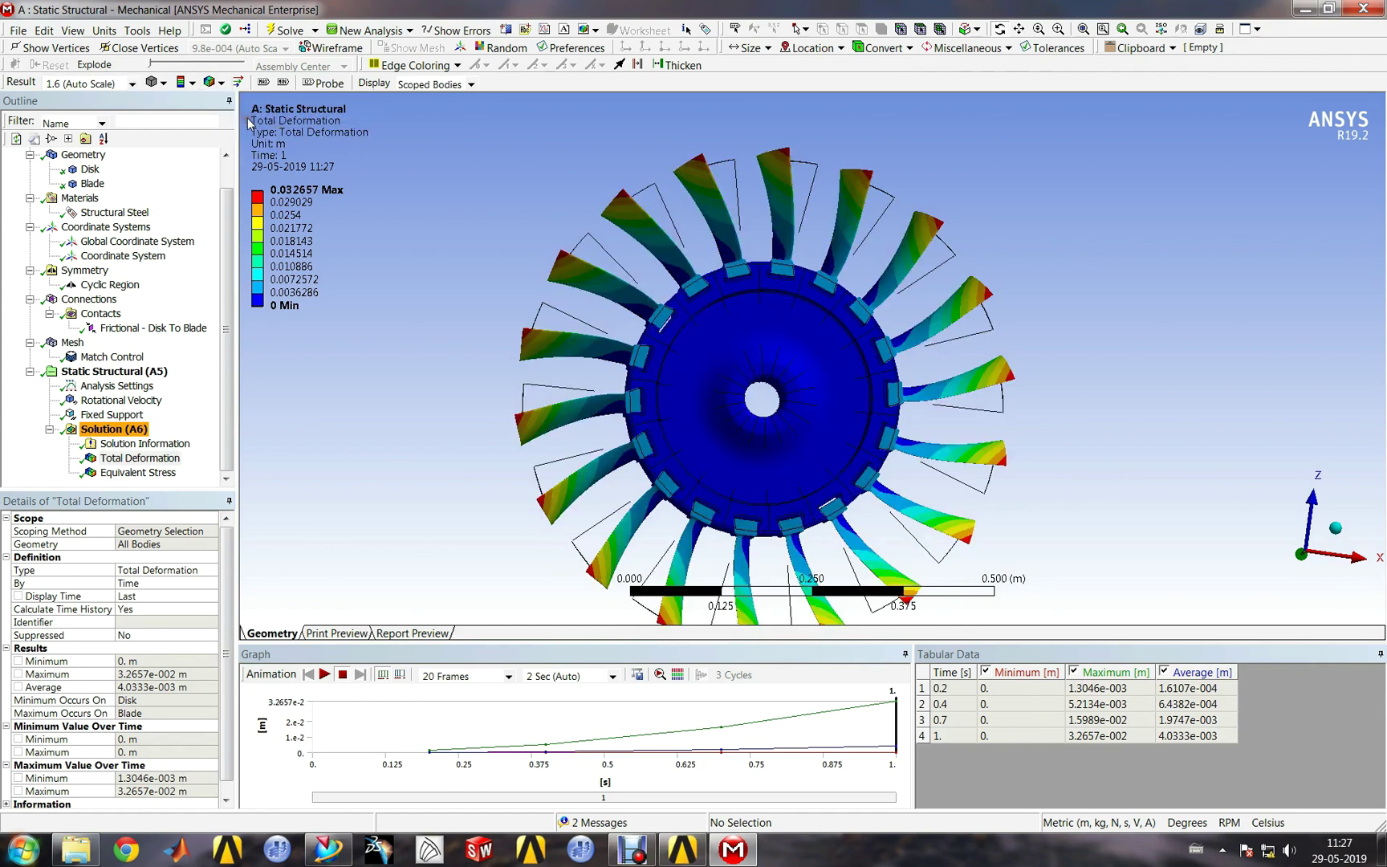
middle_click_drag(765, 259, 841, 392)
scroll(729, 314, "up", 3)
Step: Display the equivalent stress result and examine the stress distribution around the blade roots and disk rim
left_click(148, 474)
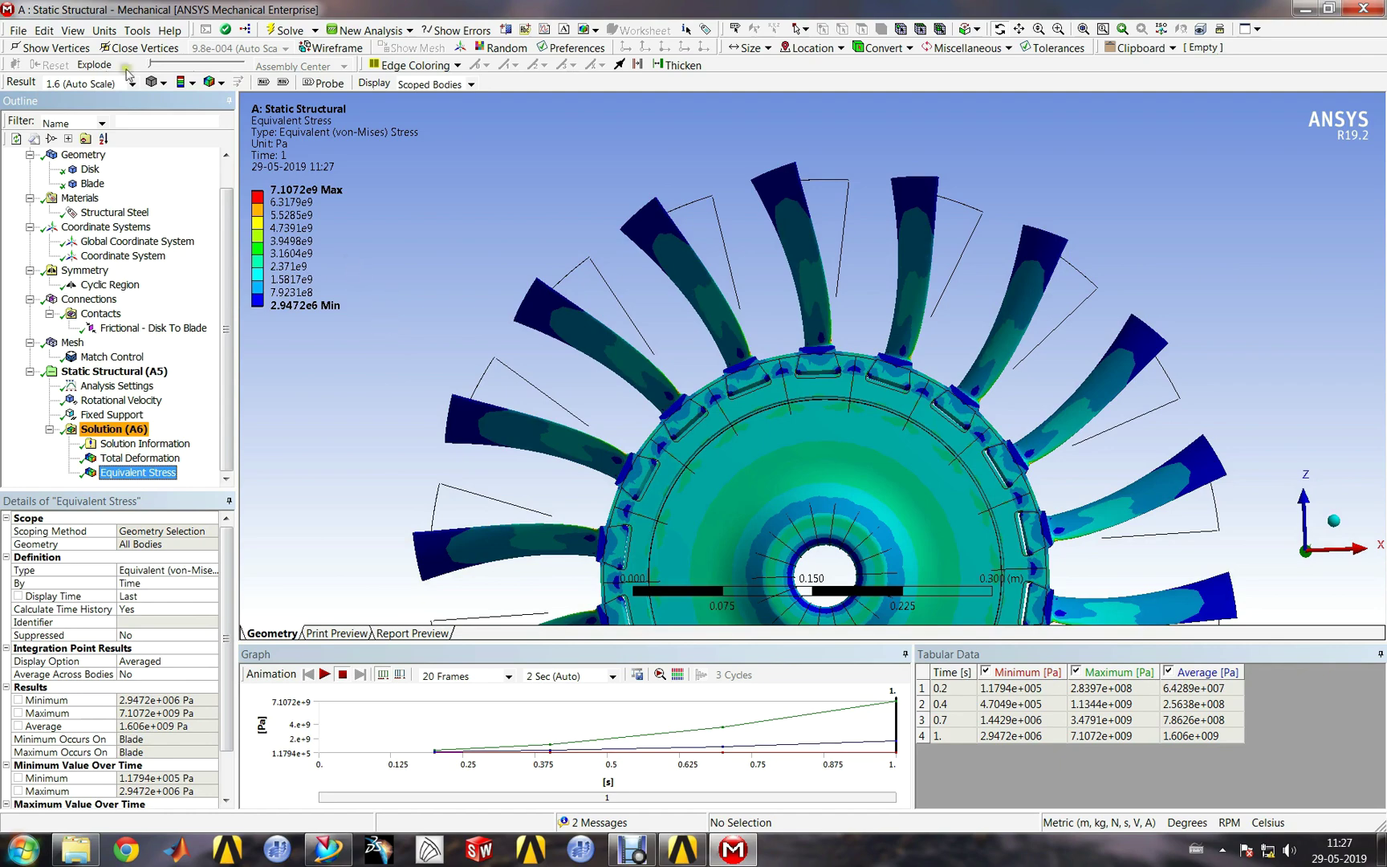
middle_click_drag(636, 321, 567, 233, "ctrl")
scroll(694, 290, "up", 3)
middle_click_drag(810, 307, 726, 436, "ctrl")
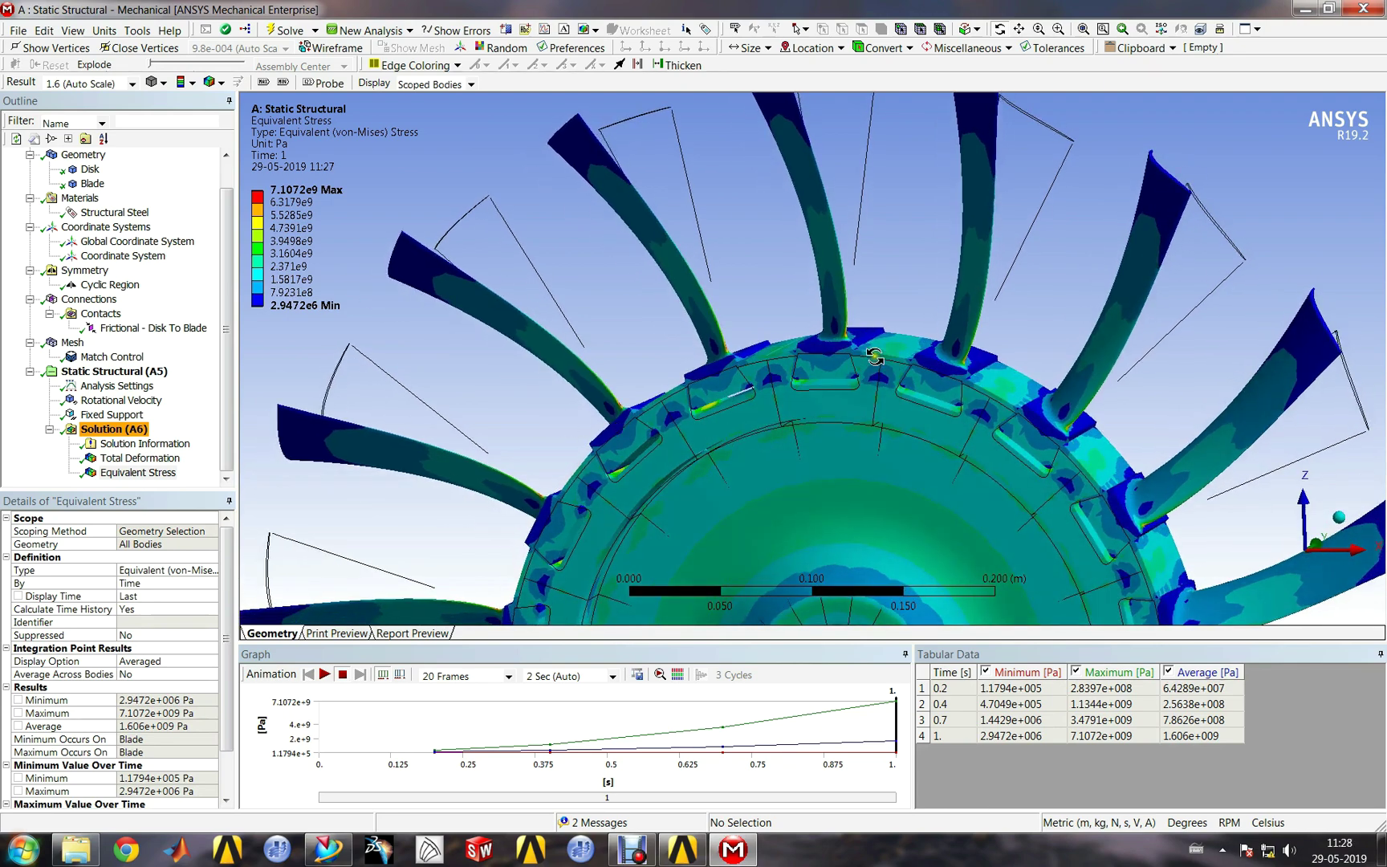
Step: Show the element edges on the equivalent stress plot around the blade-root slots in the disk rim
middle_click_drag(906, 307, 952, 287)
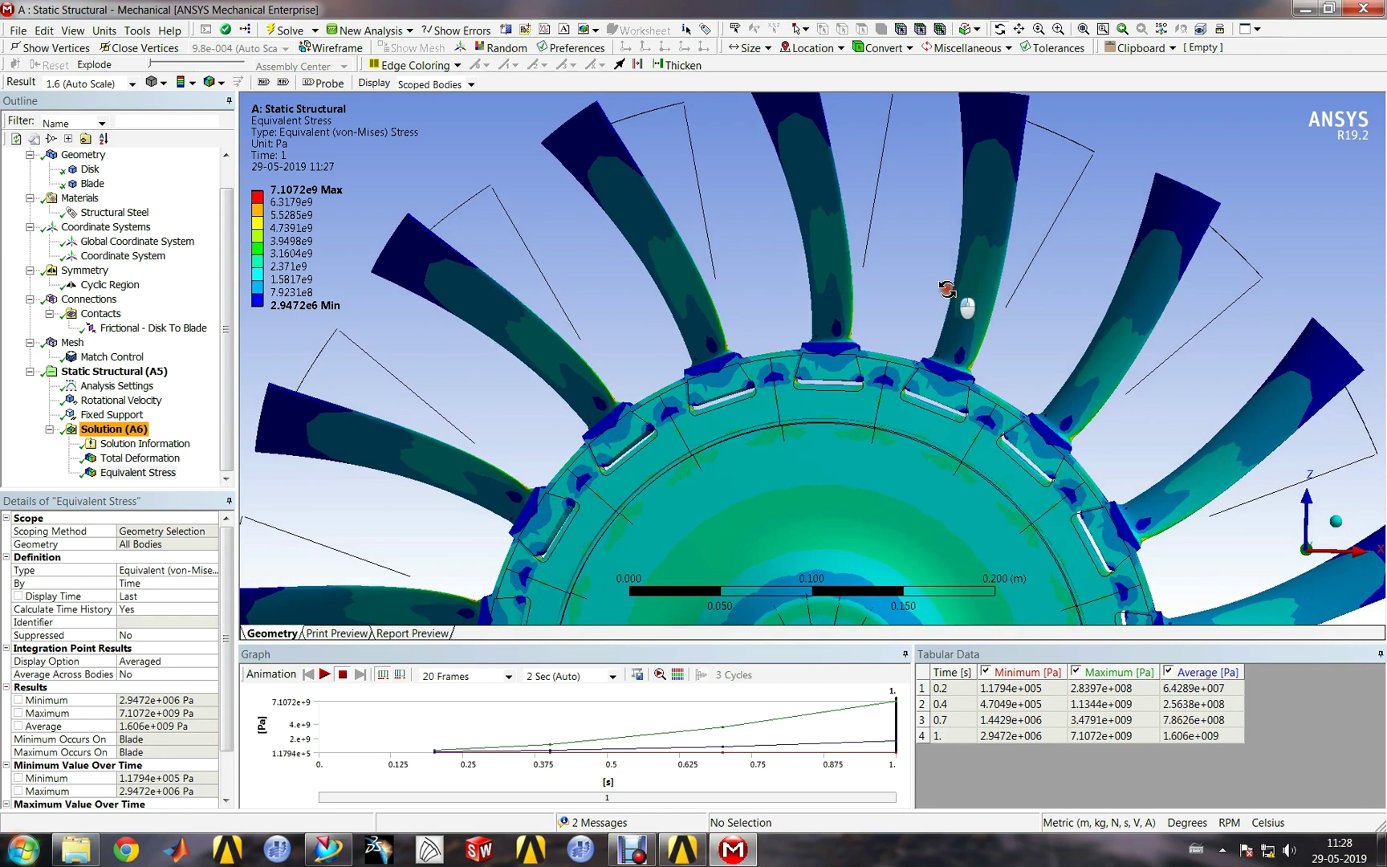
scroll(801, 351, "up", 2)
scroll(801, 351, "up", 3)
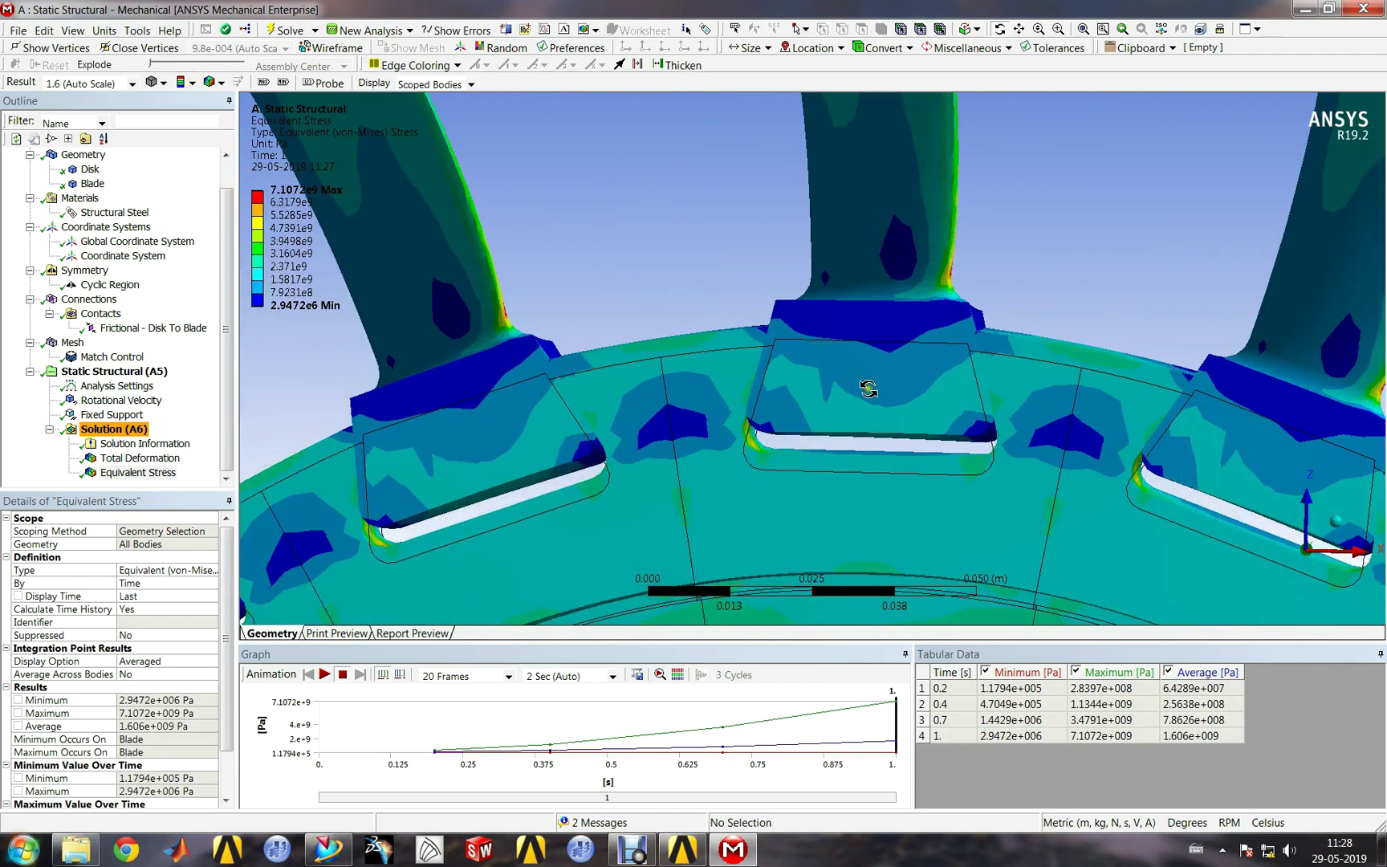
middle_click_drag(886, 376, 855, 374)
middle_click_drag(859, 369, 888, 371)
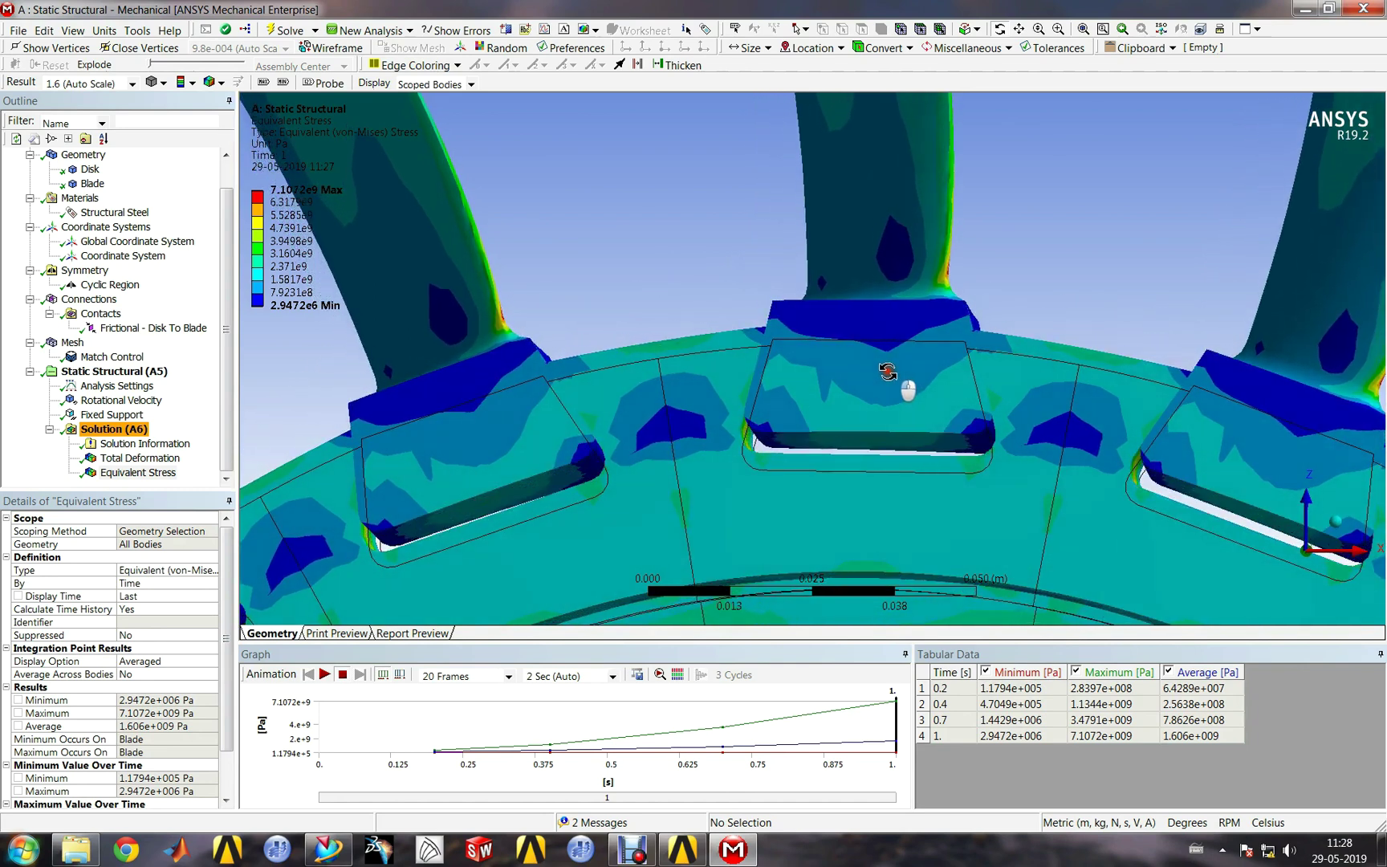
left_click(209, 83)
left_click(249, 147)
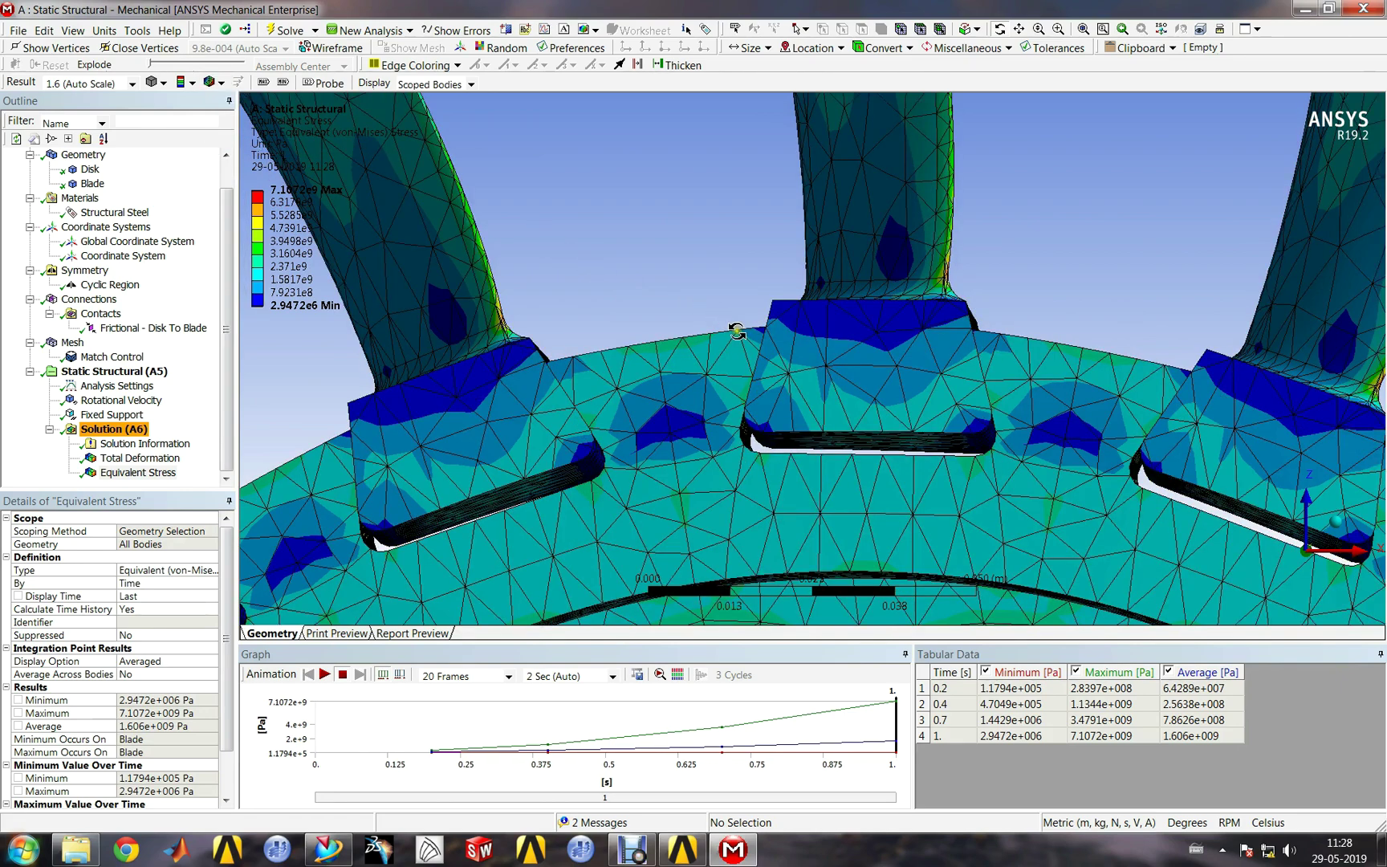
Step: Hide the Blade body and display the equivalent stress in the disk's dovetail slots alone
middle_click_drag(741, 293, 788, 324)
scroll(829, 326, "up", 5)
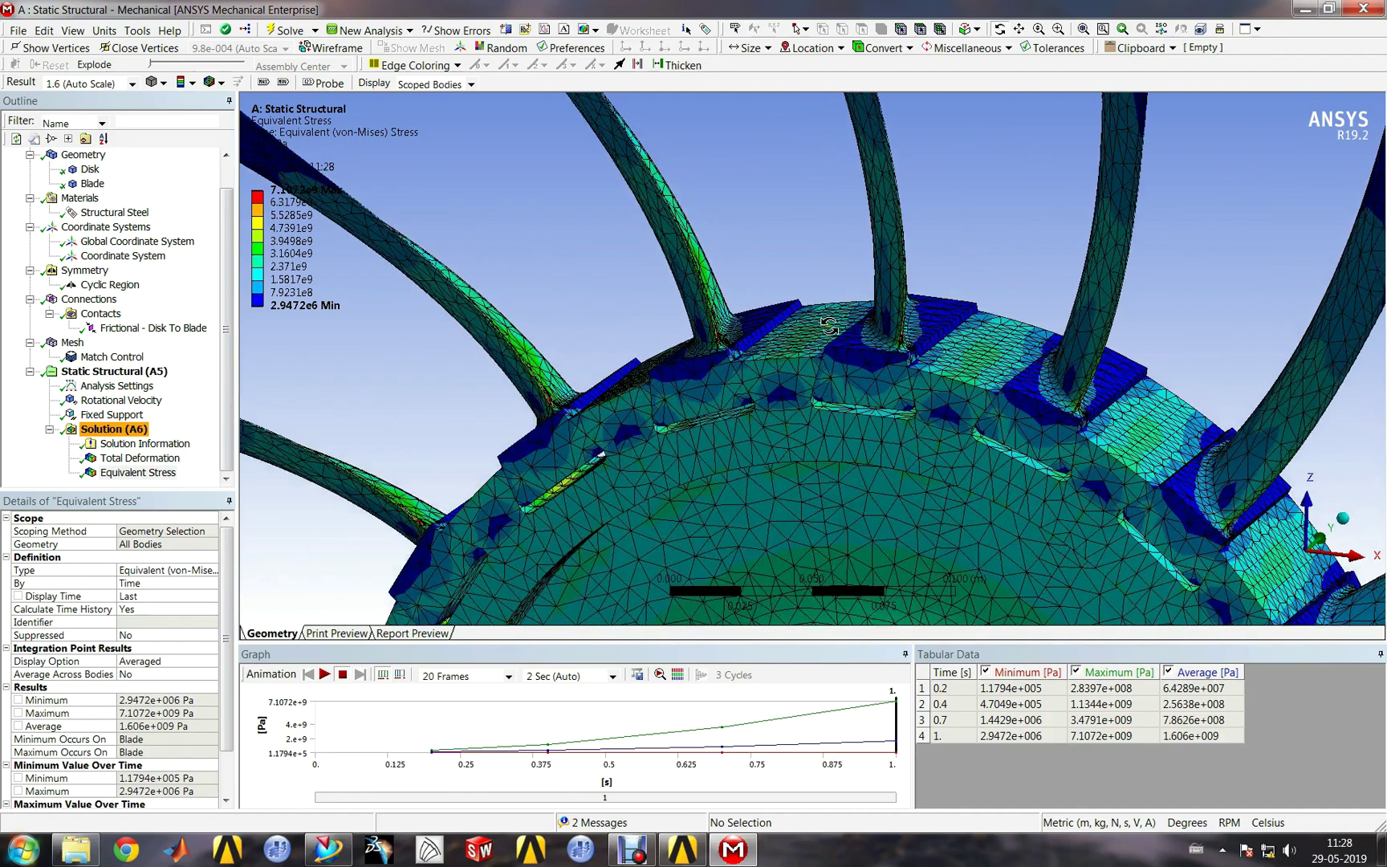
scroll(847, 300, "up", 5)
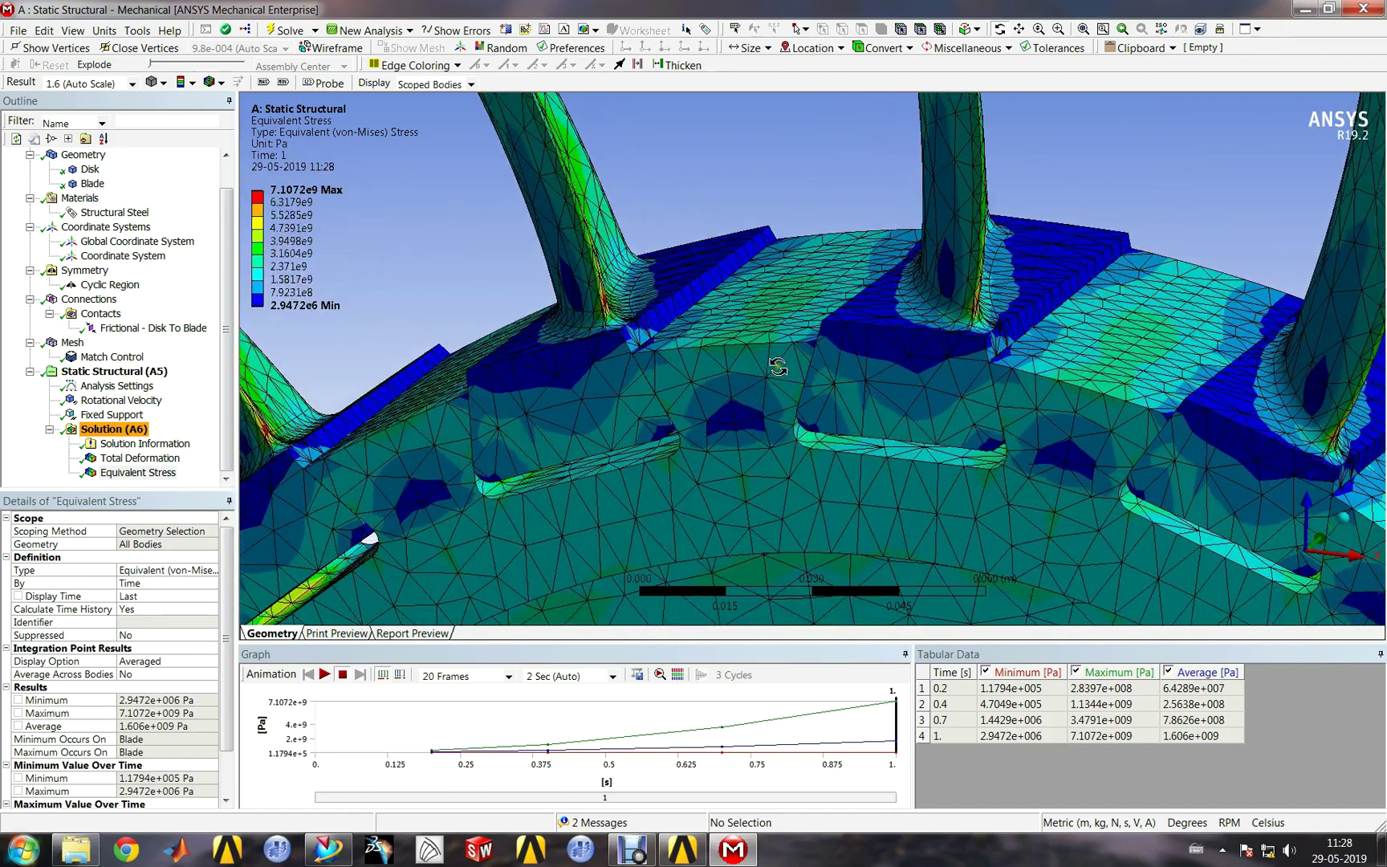
middle_click_drag(876, 394, 931, 364)
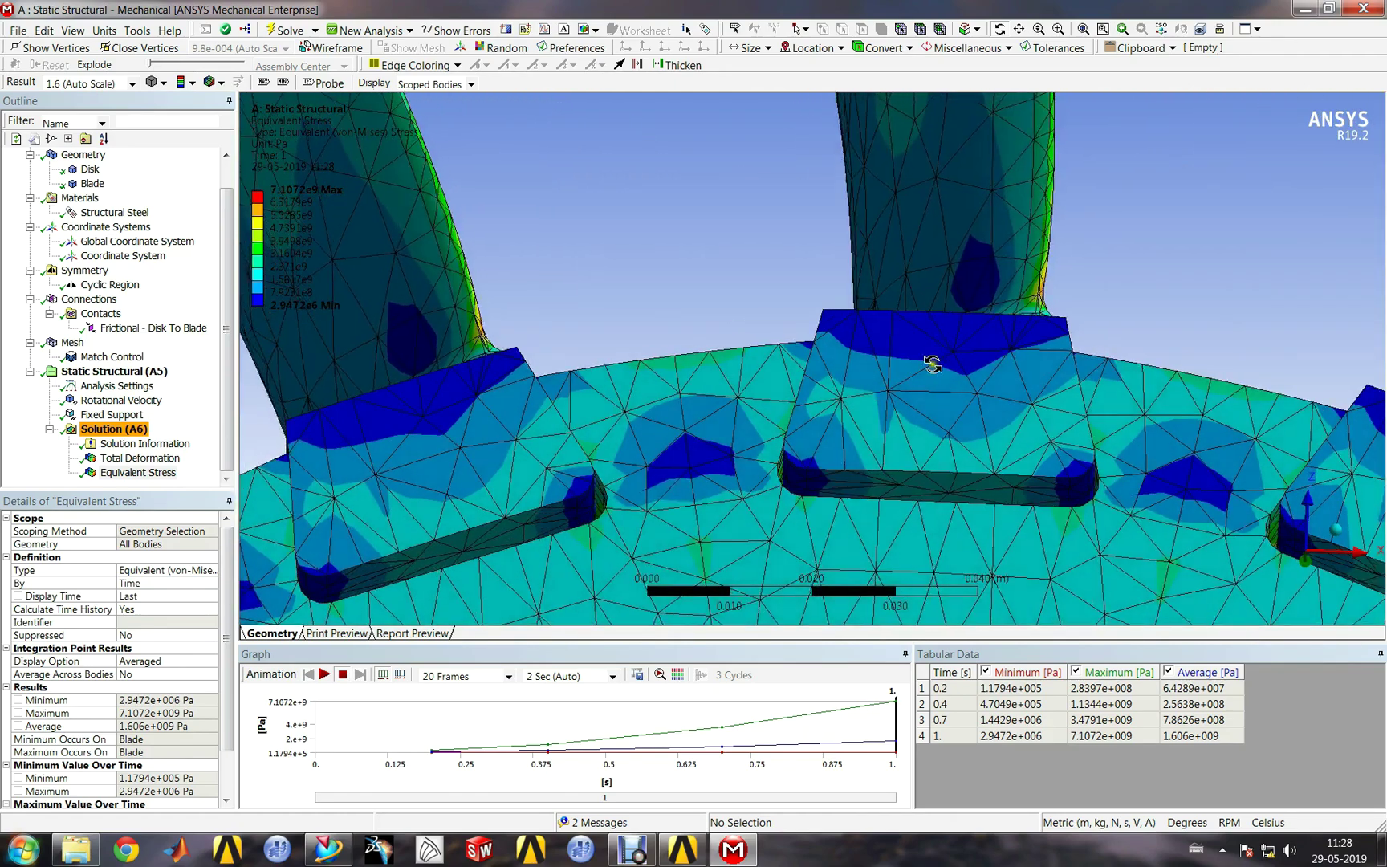
middle_click_drag(822, 412, 853, 411)
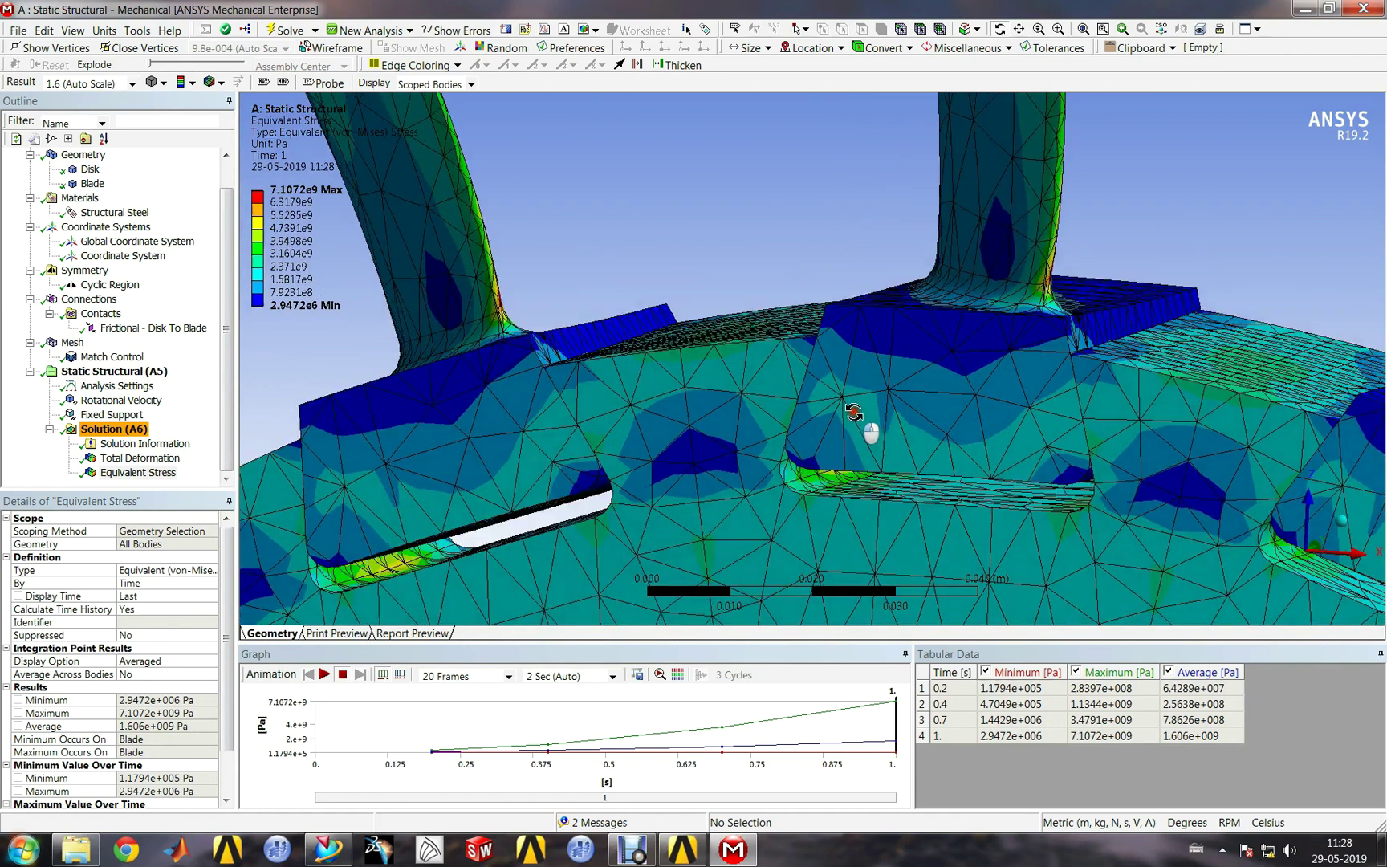
right_click(95, 184)
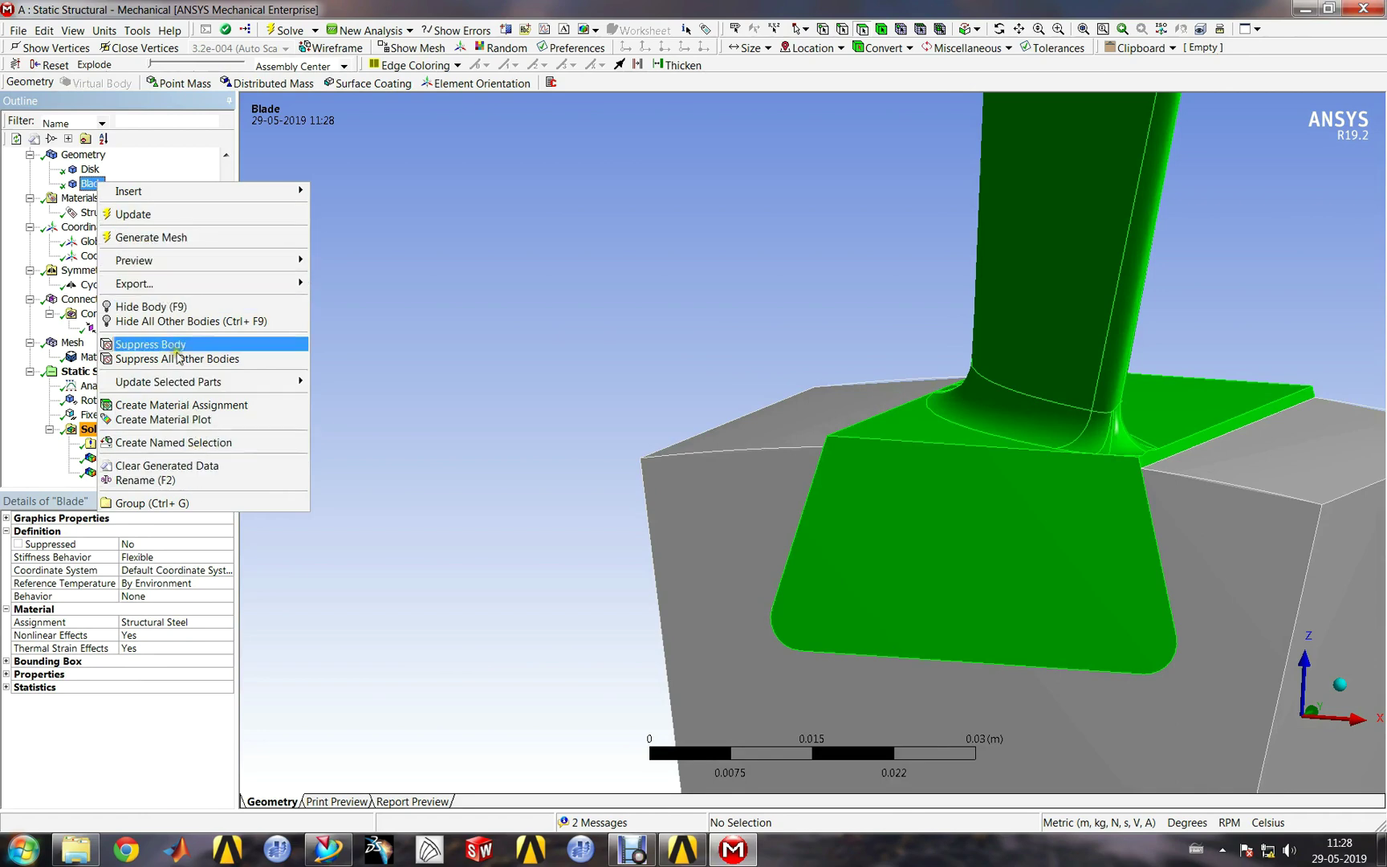
left_click(181, 307)
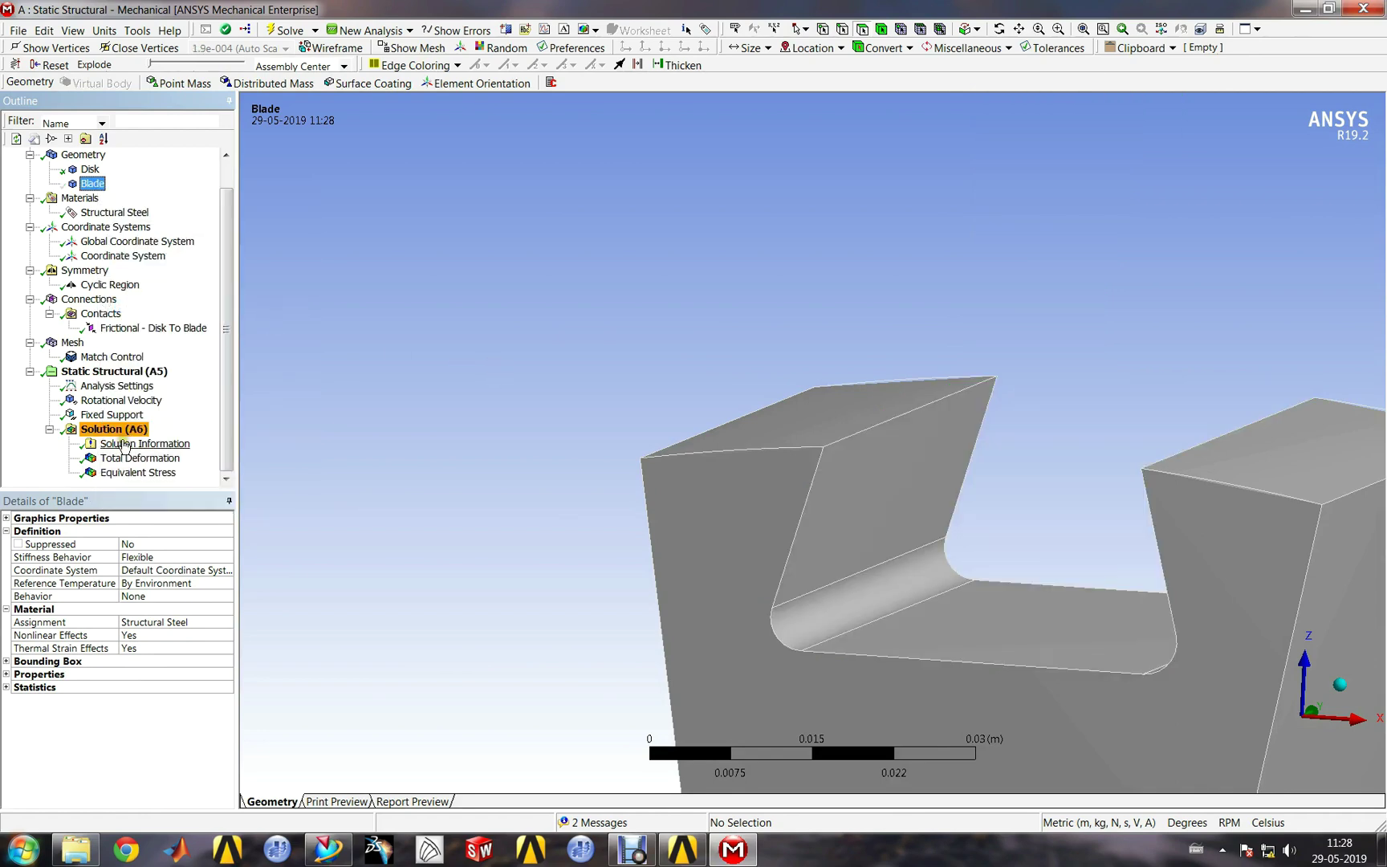
left_click(138, 472)
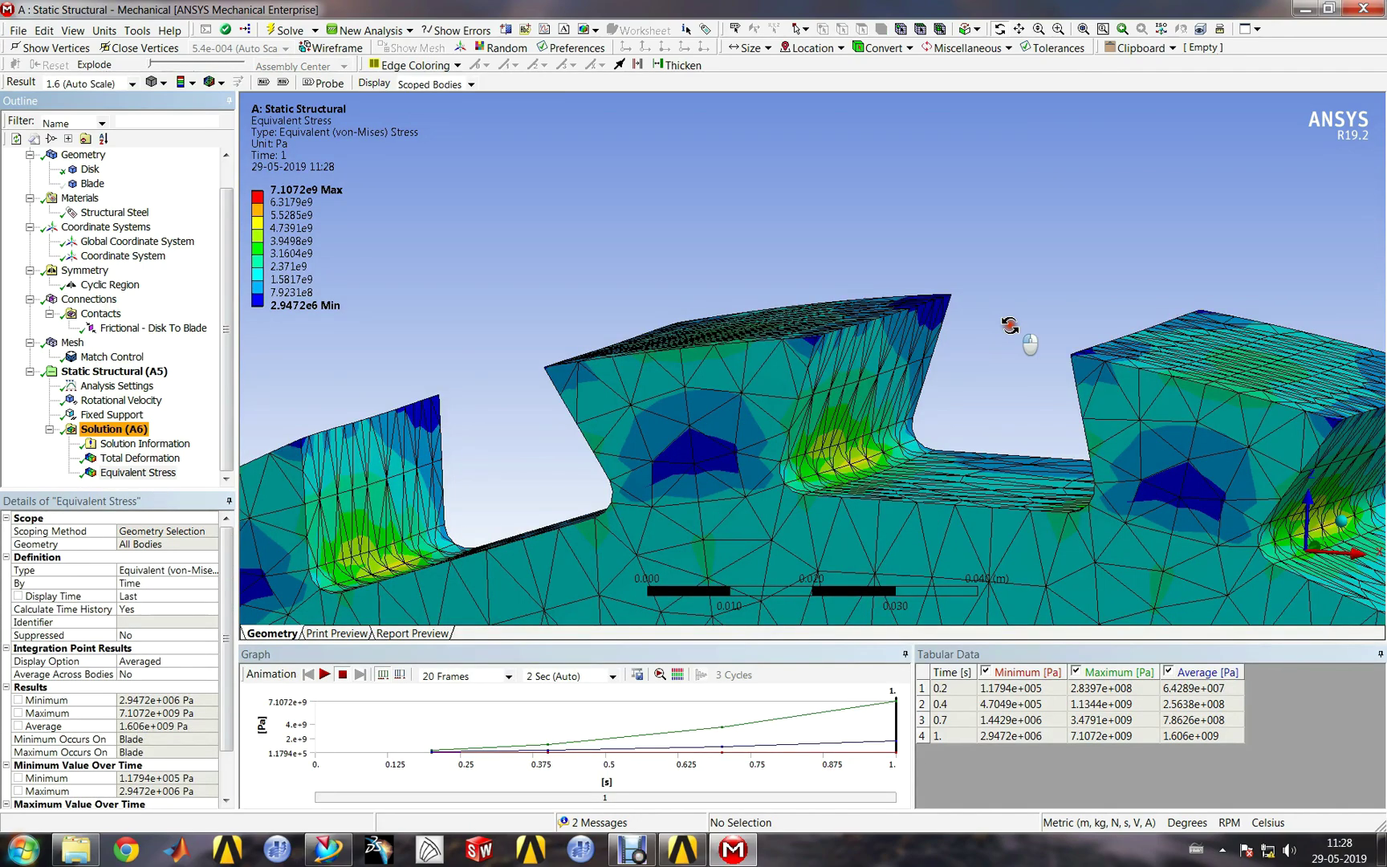
scroll(1013, 332, "up", 5)
middle_click_drag(934, 238, 1036, 586, "ctrl")
middle_click_drag(927, 296, 999, 567, "ctrl")
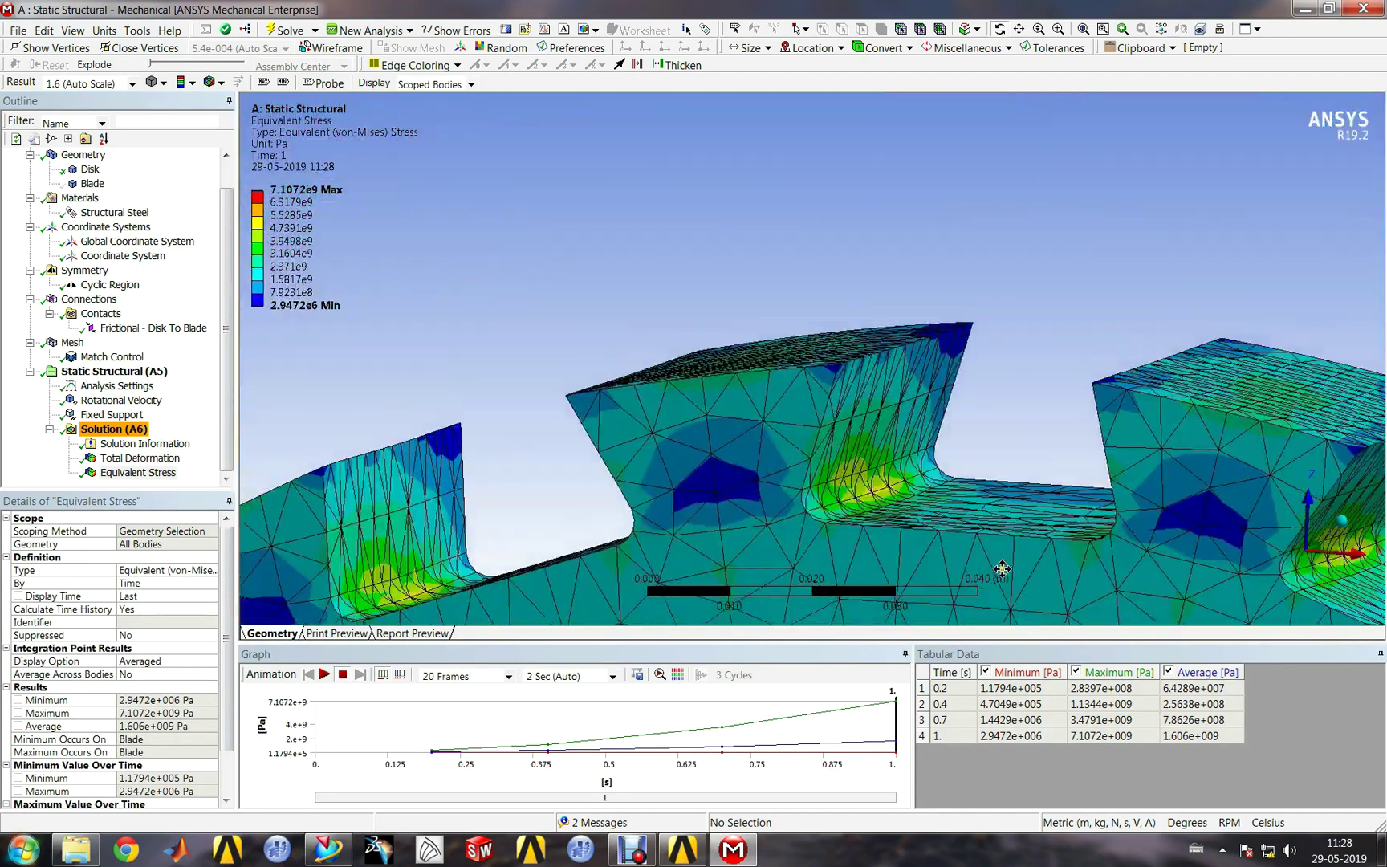
middle_click_drag(983, 405, 935, 349)
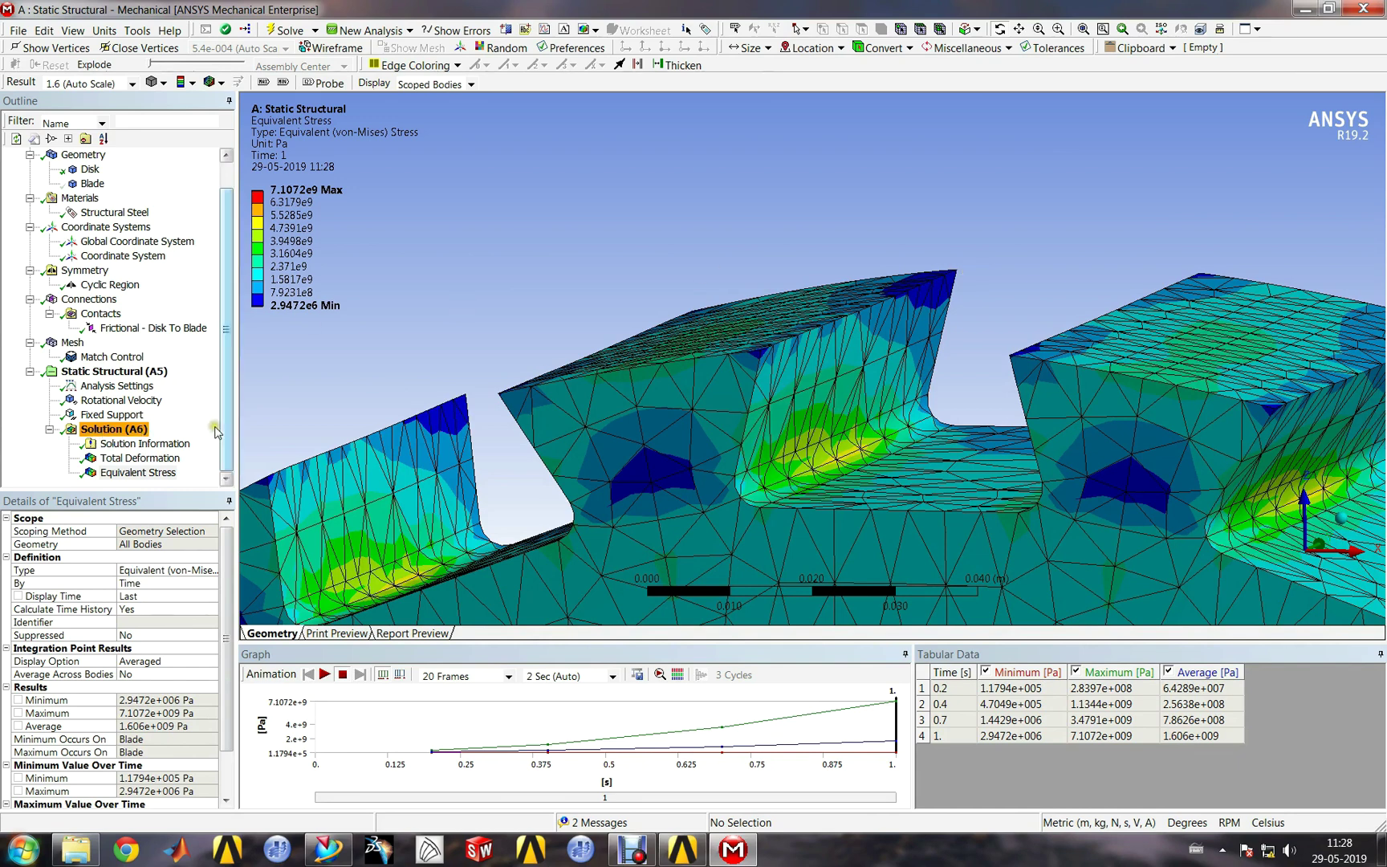
left_click(215, 475)
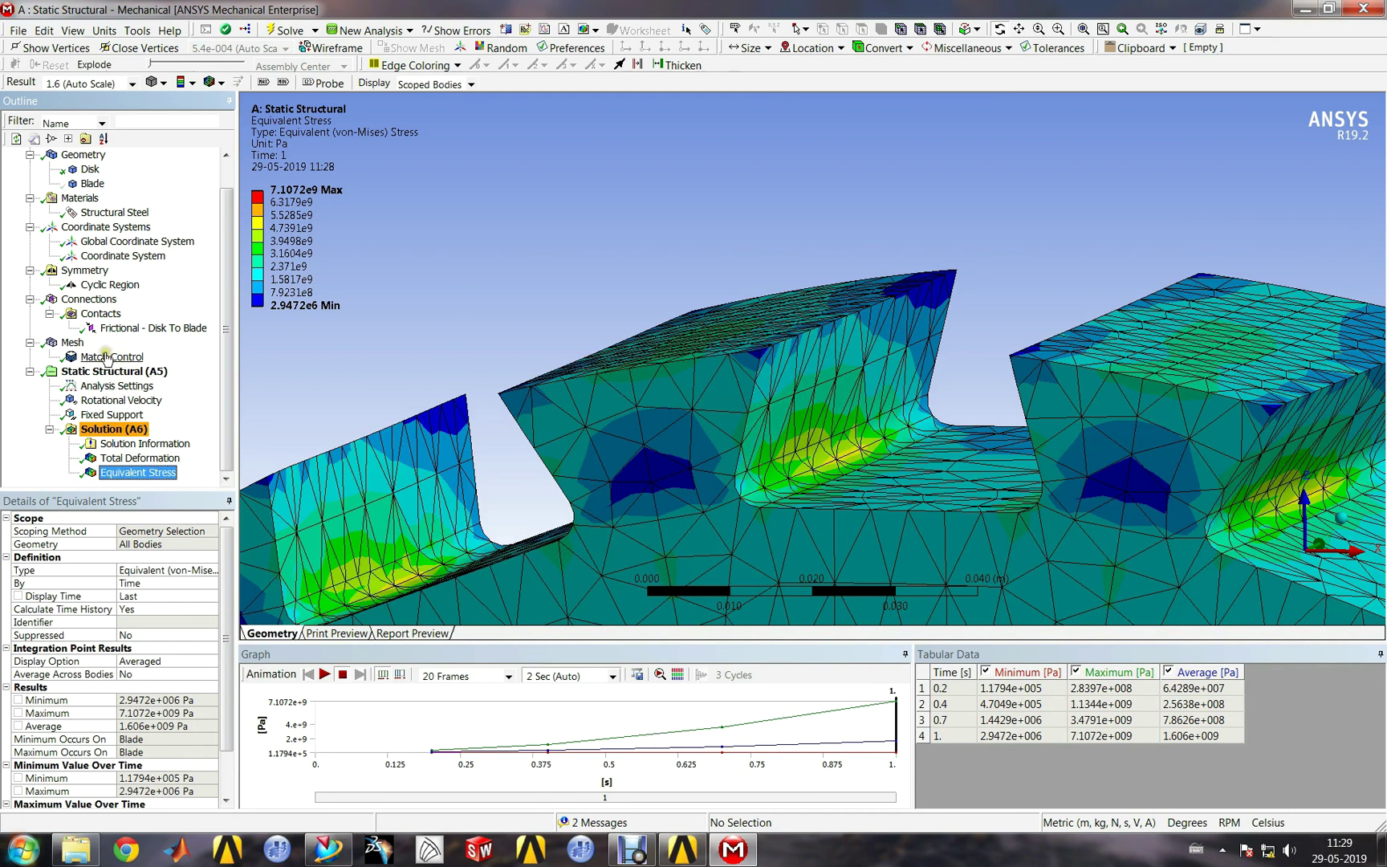
Step: Set the rotational velocity's Z component to -10000 RPM and solve the analysis again
left_click(112, 400)
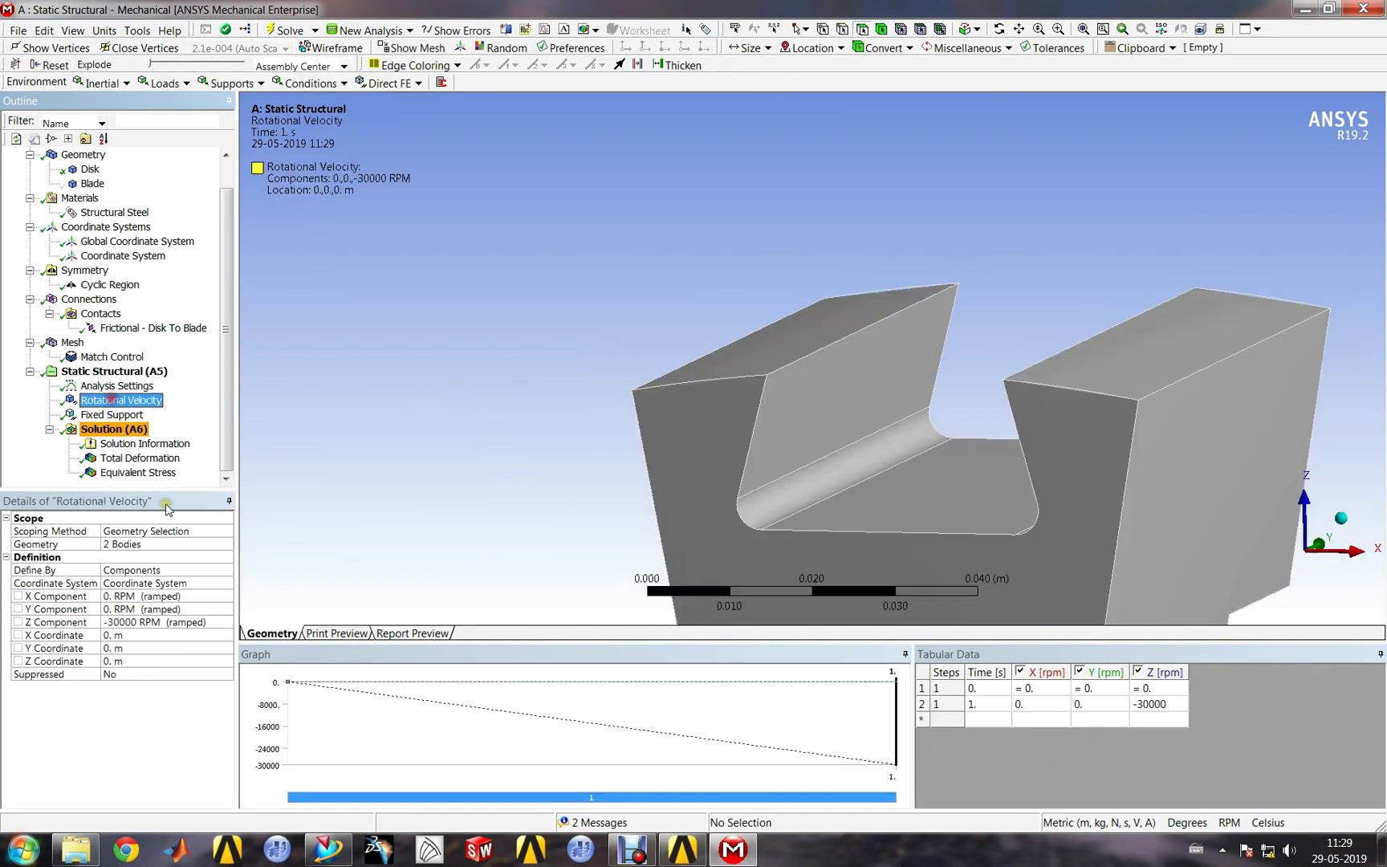
left_click(128, 622)
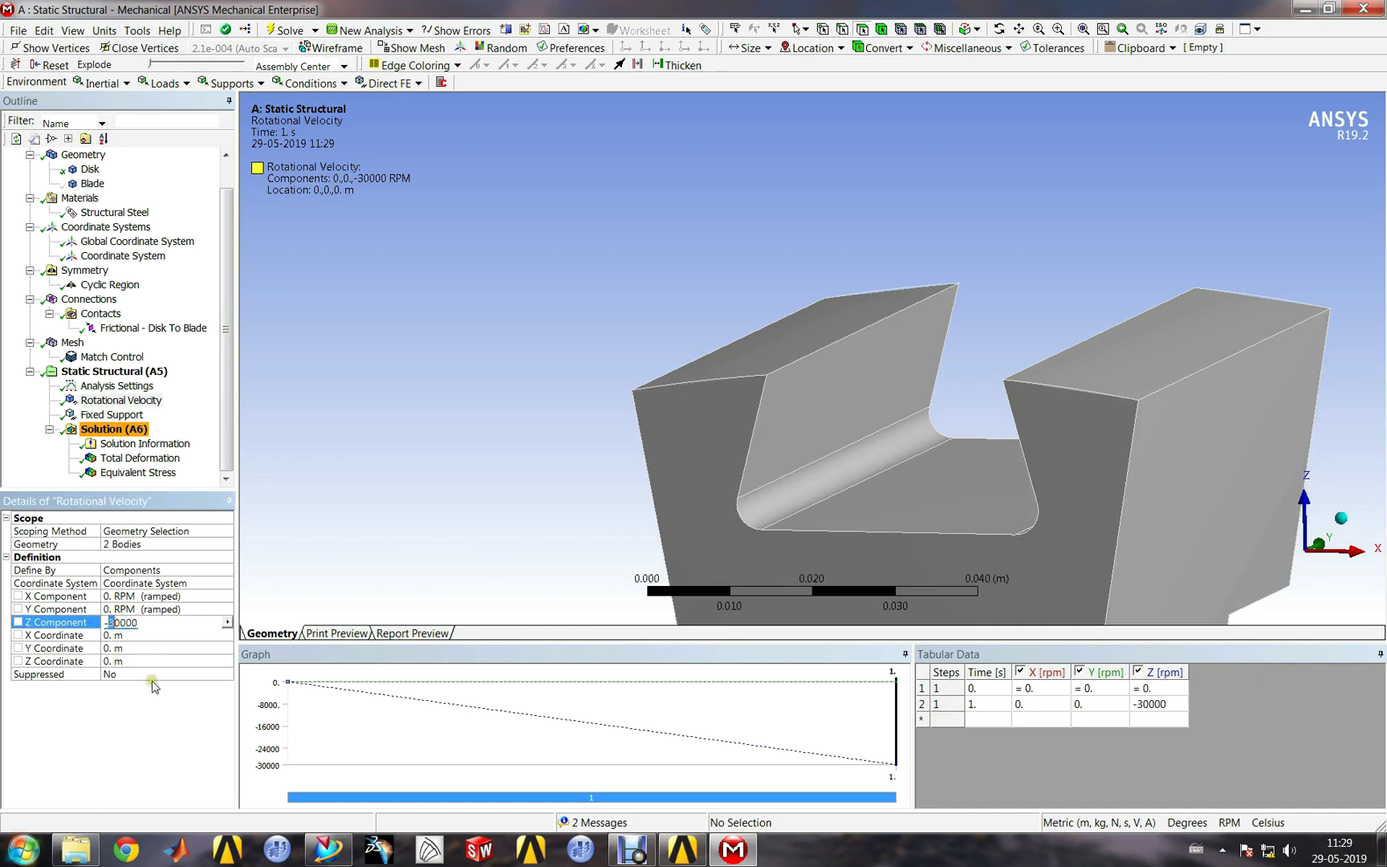
key("Return")
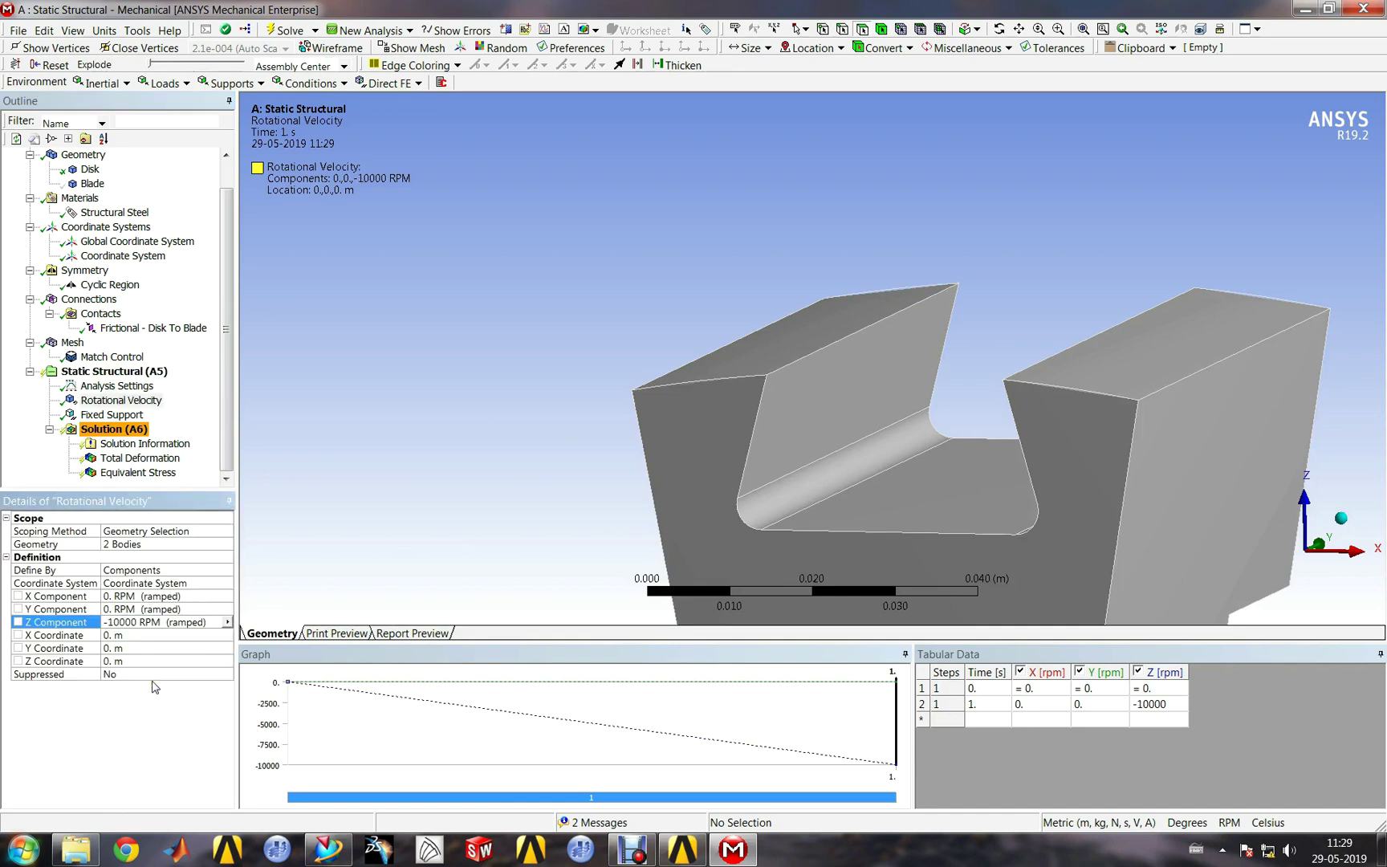
right_click(131, 429)
left_click(177, 452)
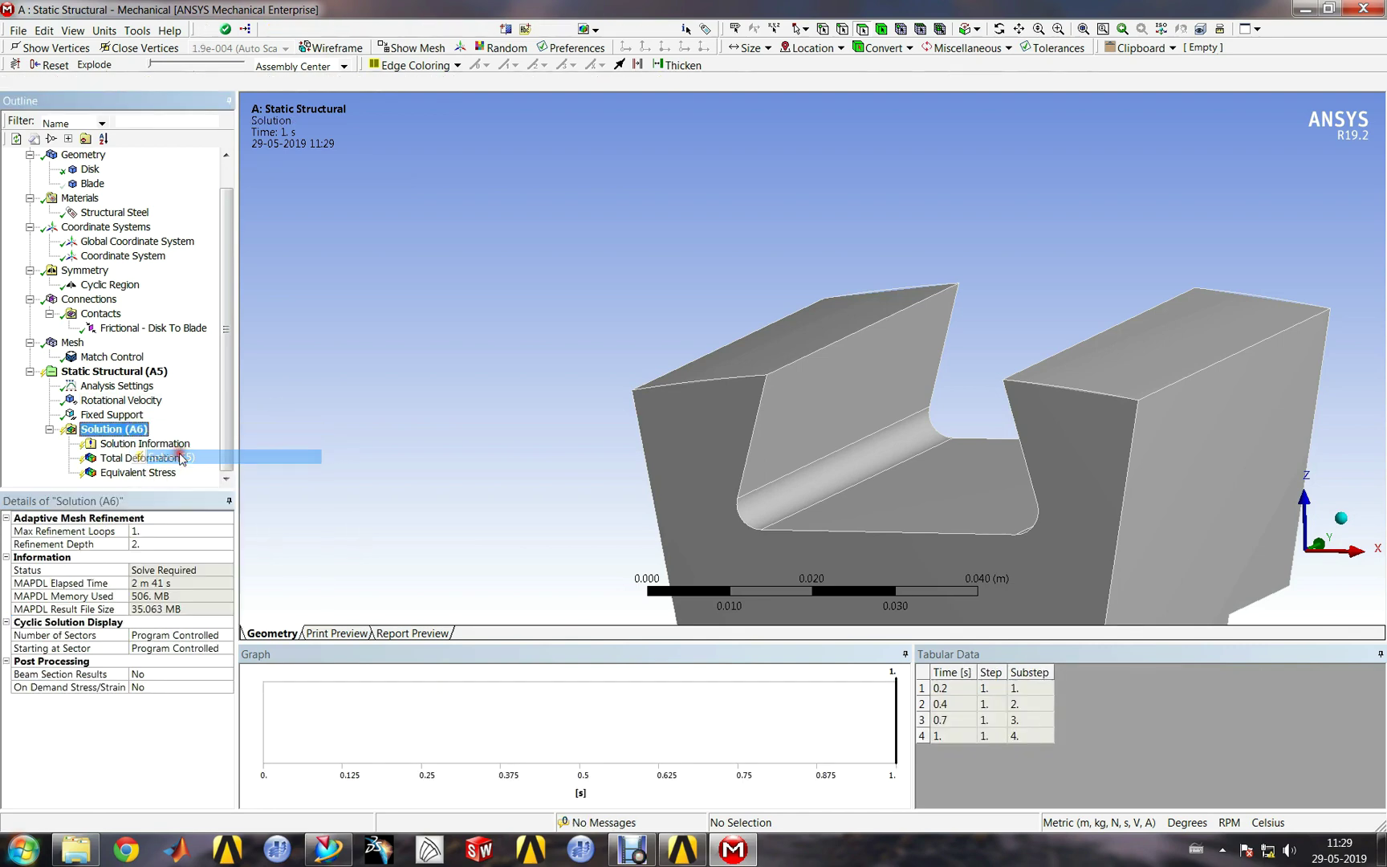
Step: Review the updated total deformation and equivalent stress results on the disk
scroll(224, 411, "up", 1)
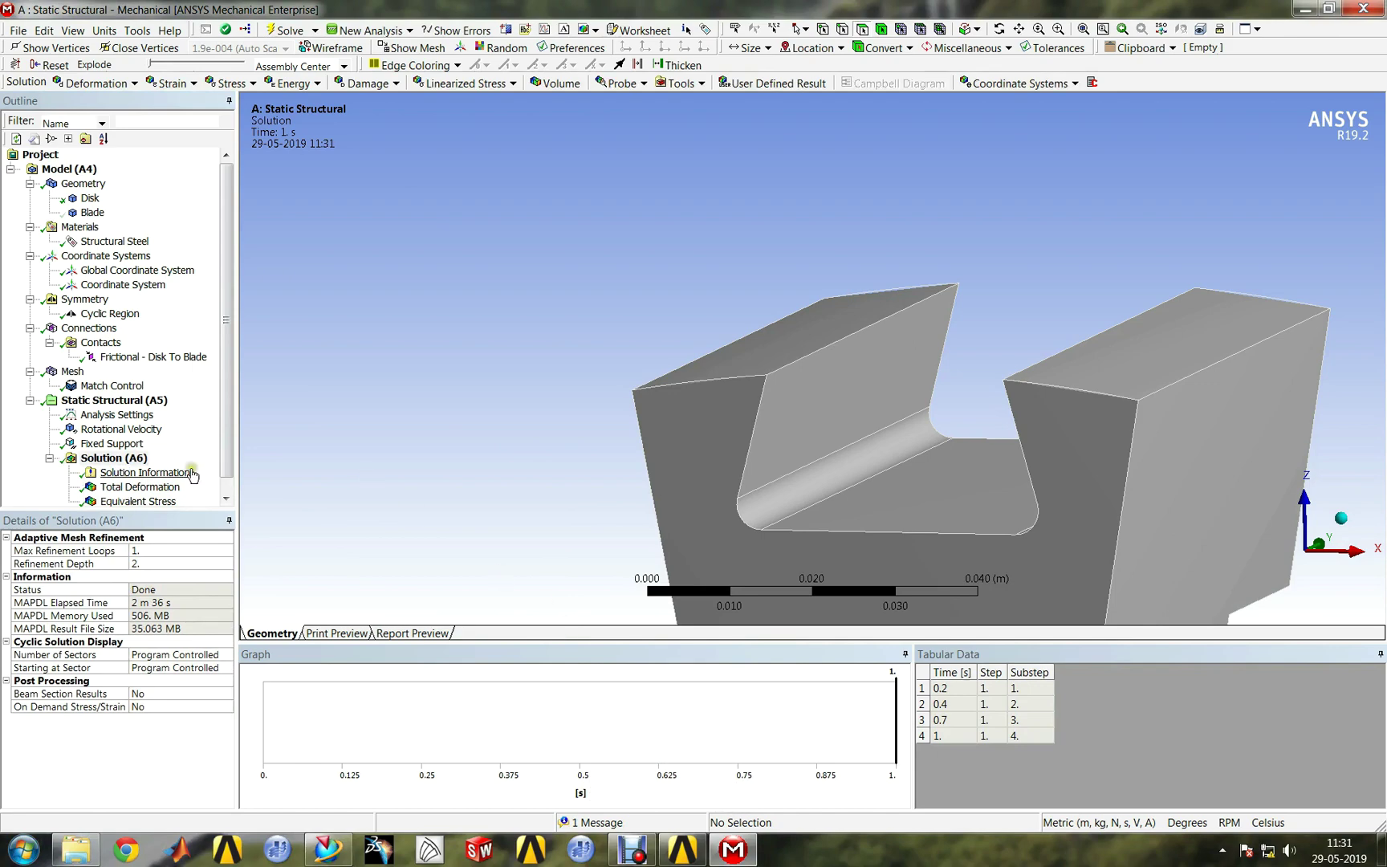
left_click(152, 488)
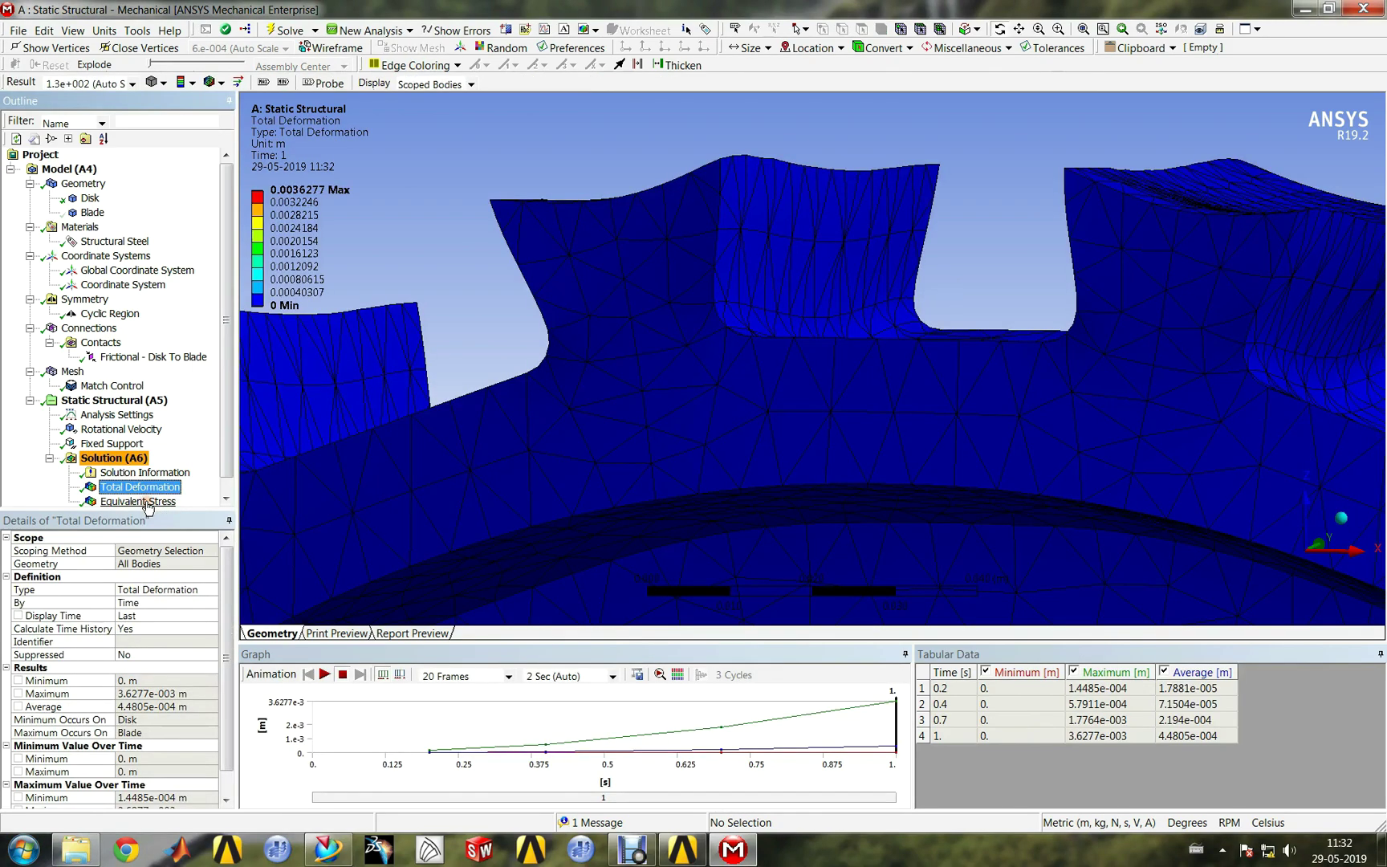
left_click(145, 501)
left_click(435, 271)
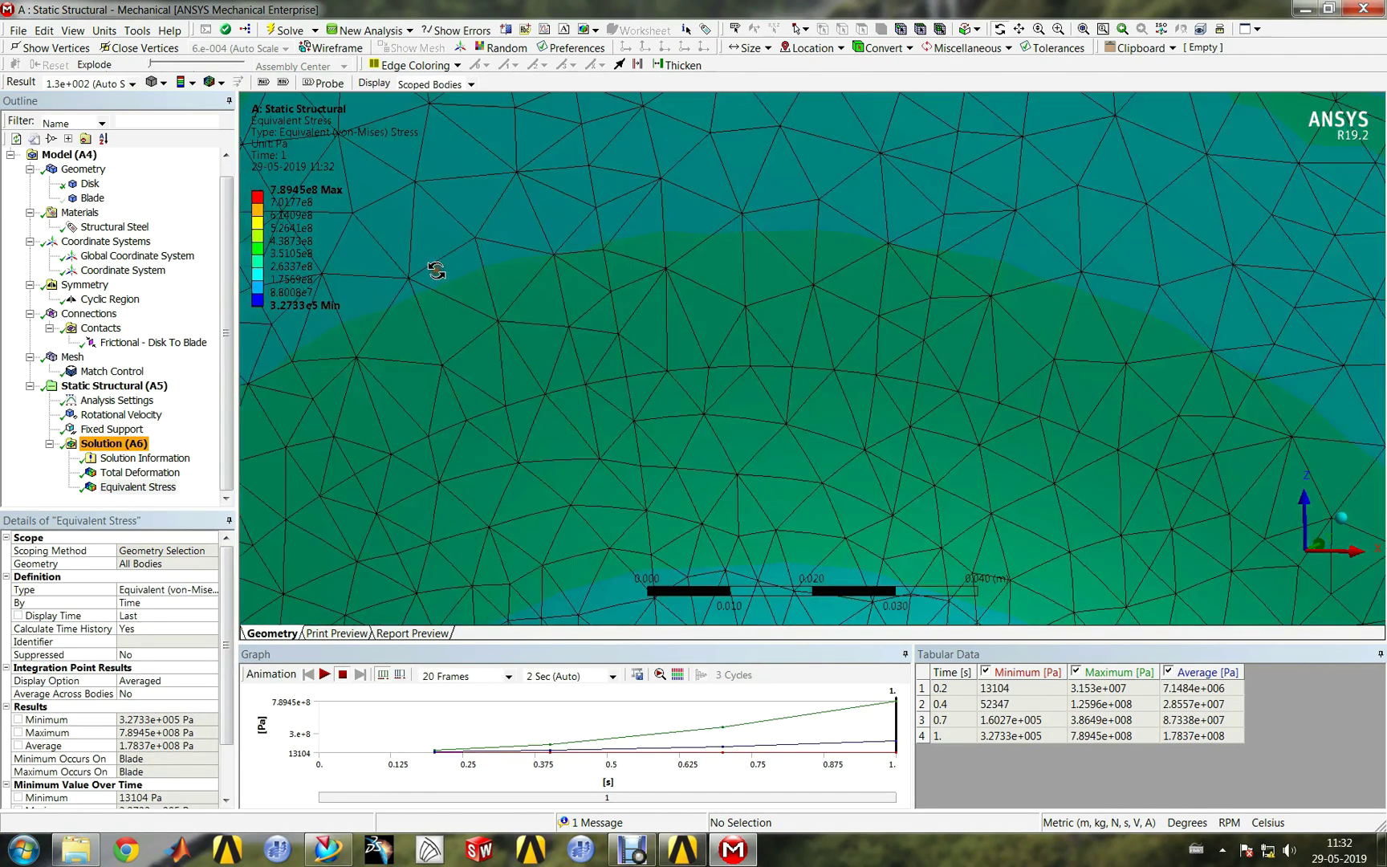
scroll(438, 270, "down", 5)
middle_click_drag(768, 348, 772, 284, "ctrl")
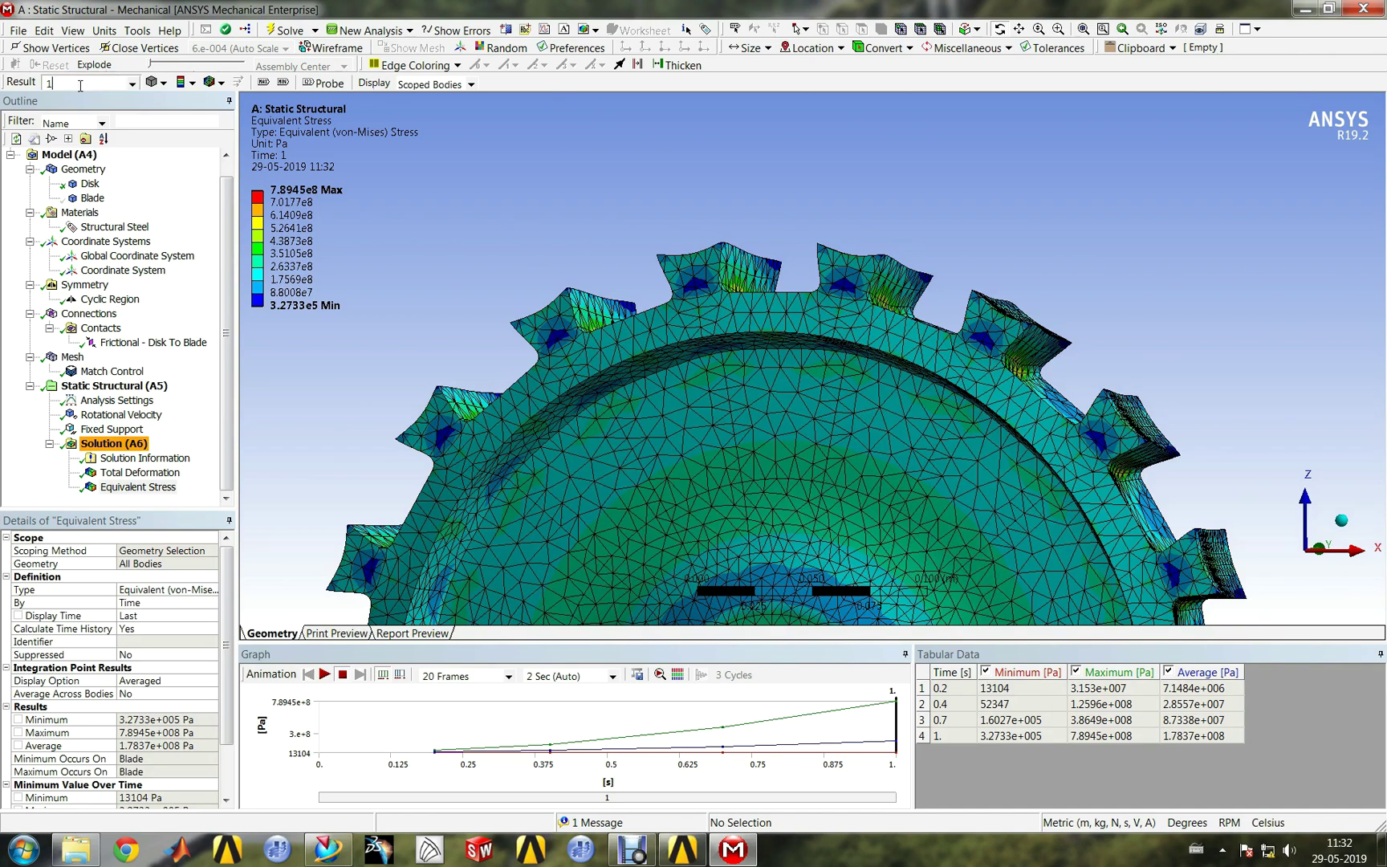
Step: Set the result deformation scale to 1 and view the stress on the disk slots at true scale
type("1")
key("Return")
middle_click_drag(728, 298, 789, 292)
scroll(770, 290, "up", 5)
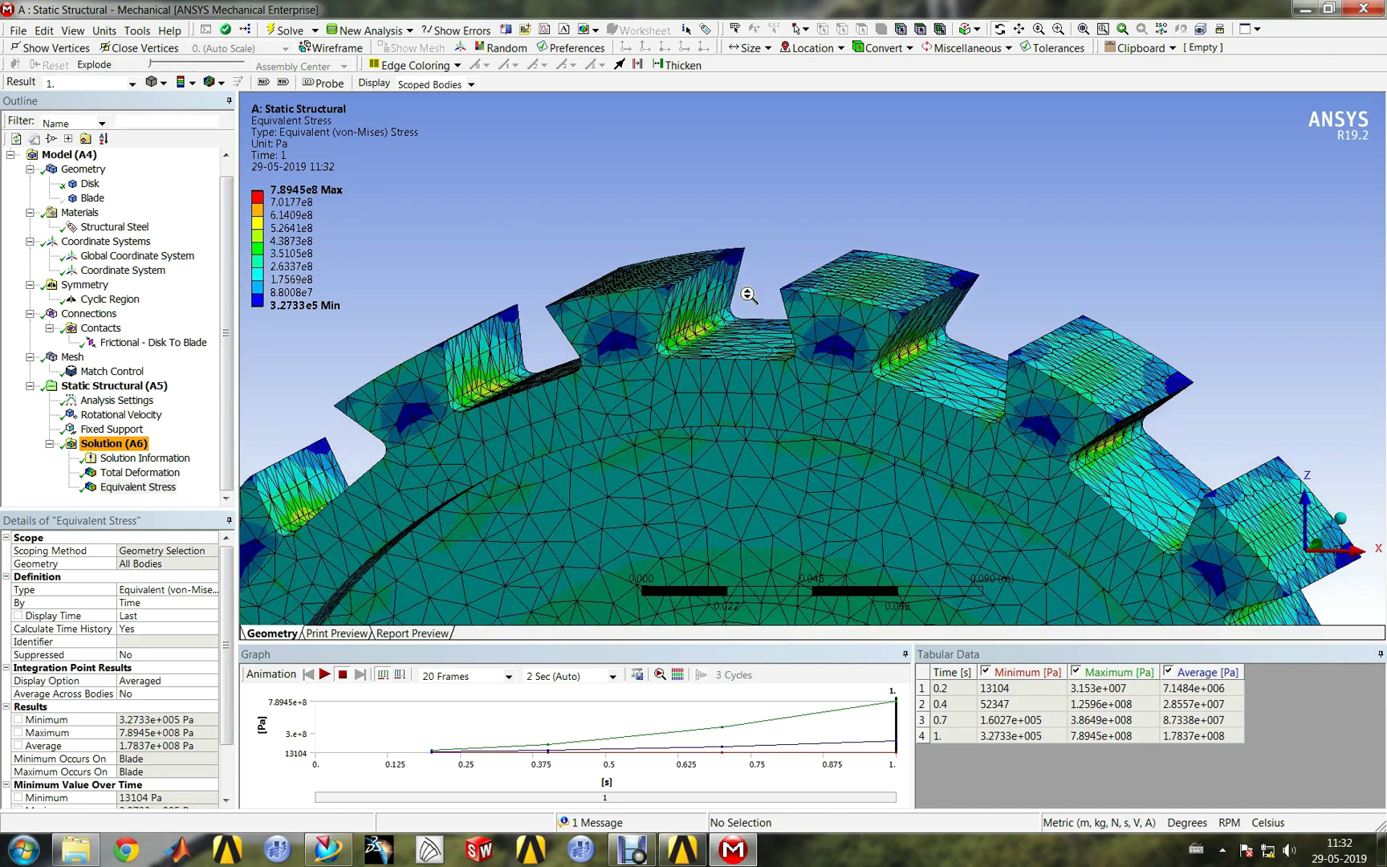
Step: Switch the unit system to Metric (mm, kg, N, s, mV, mA) and view the slot stresses in MPa
left_click(106, 30)
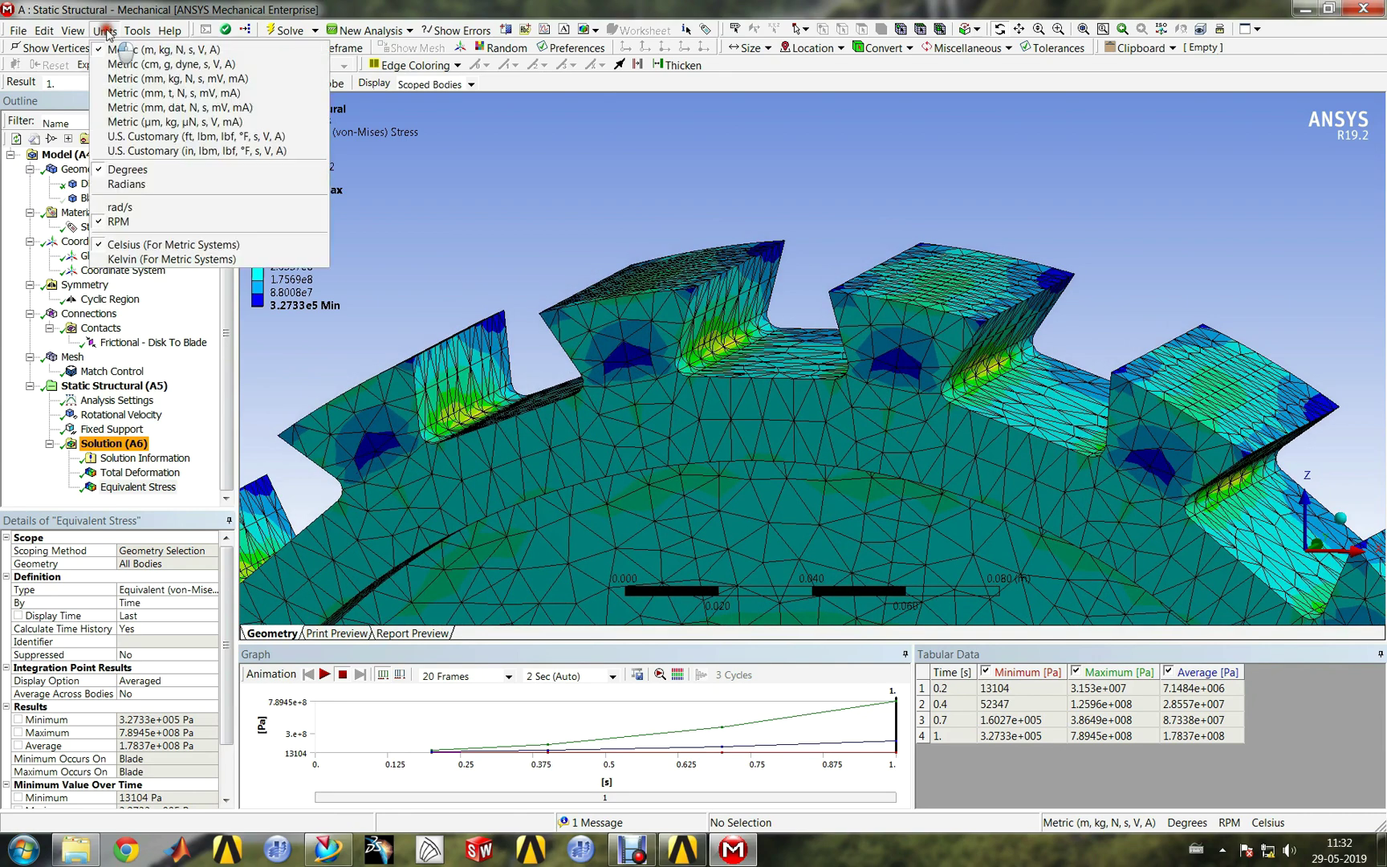
left_click(133, 80)
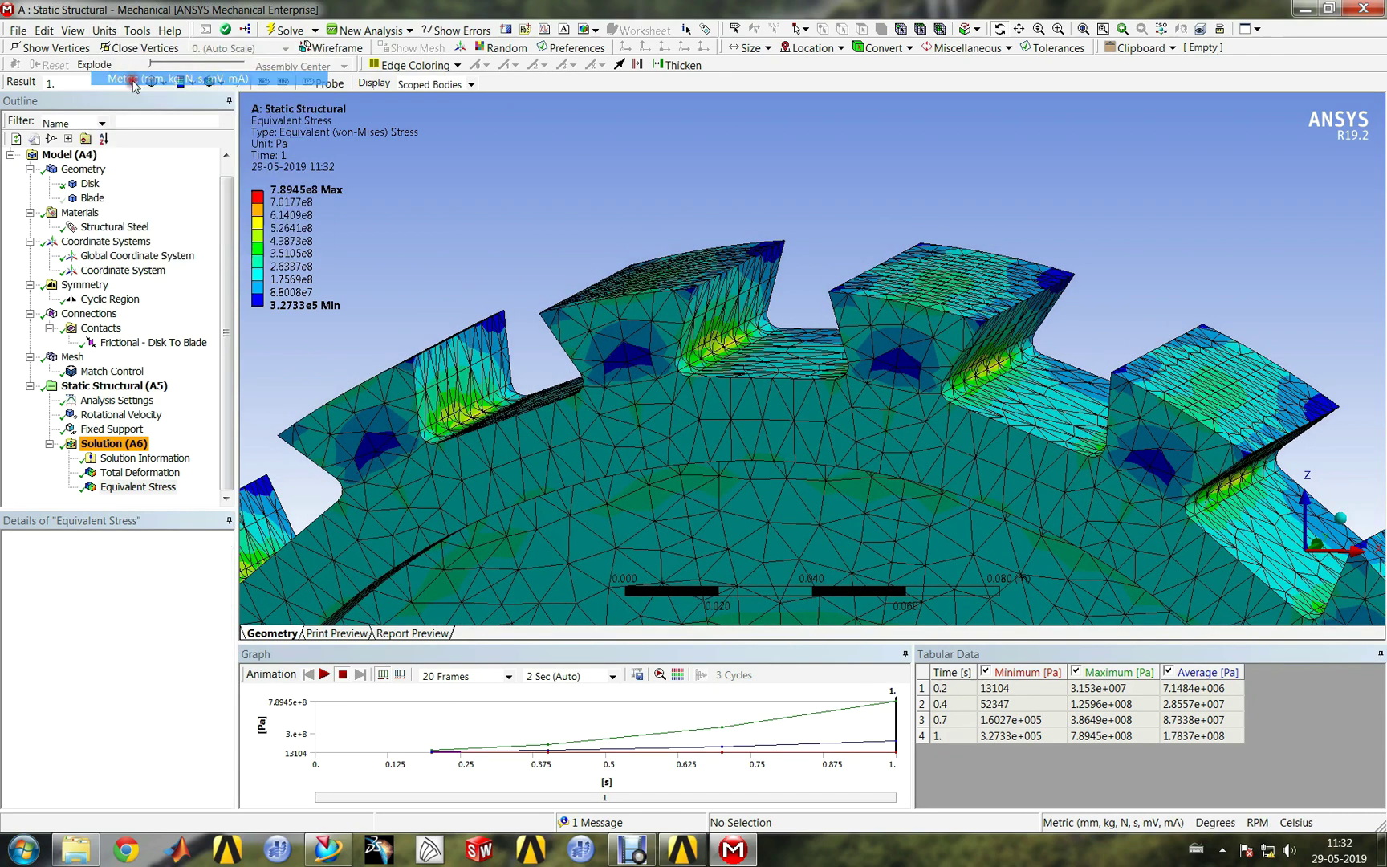
left_click(116, 31)
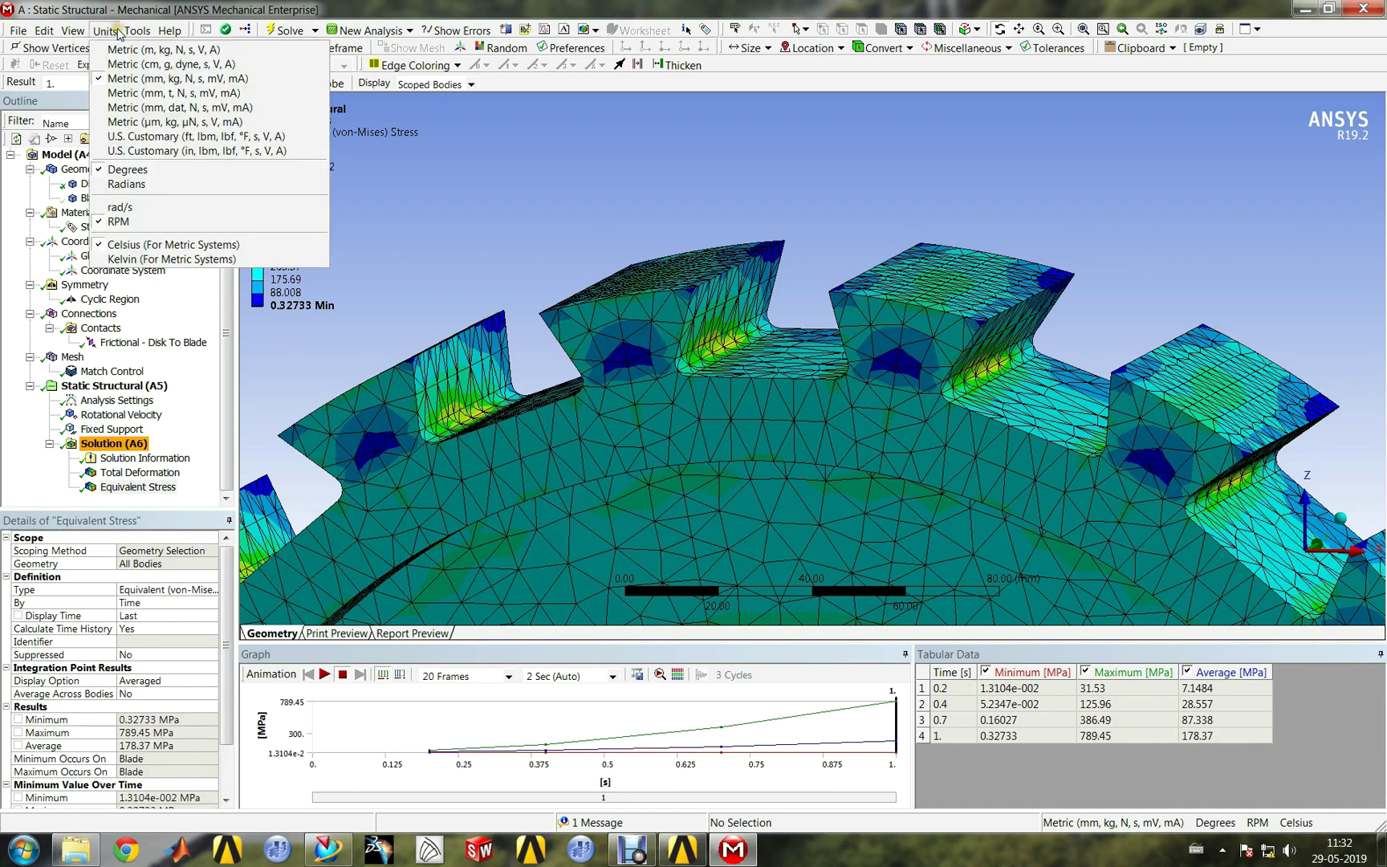
left_click(482, 177)
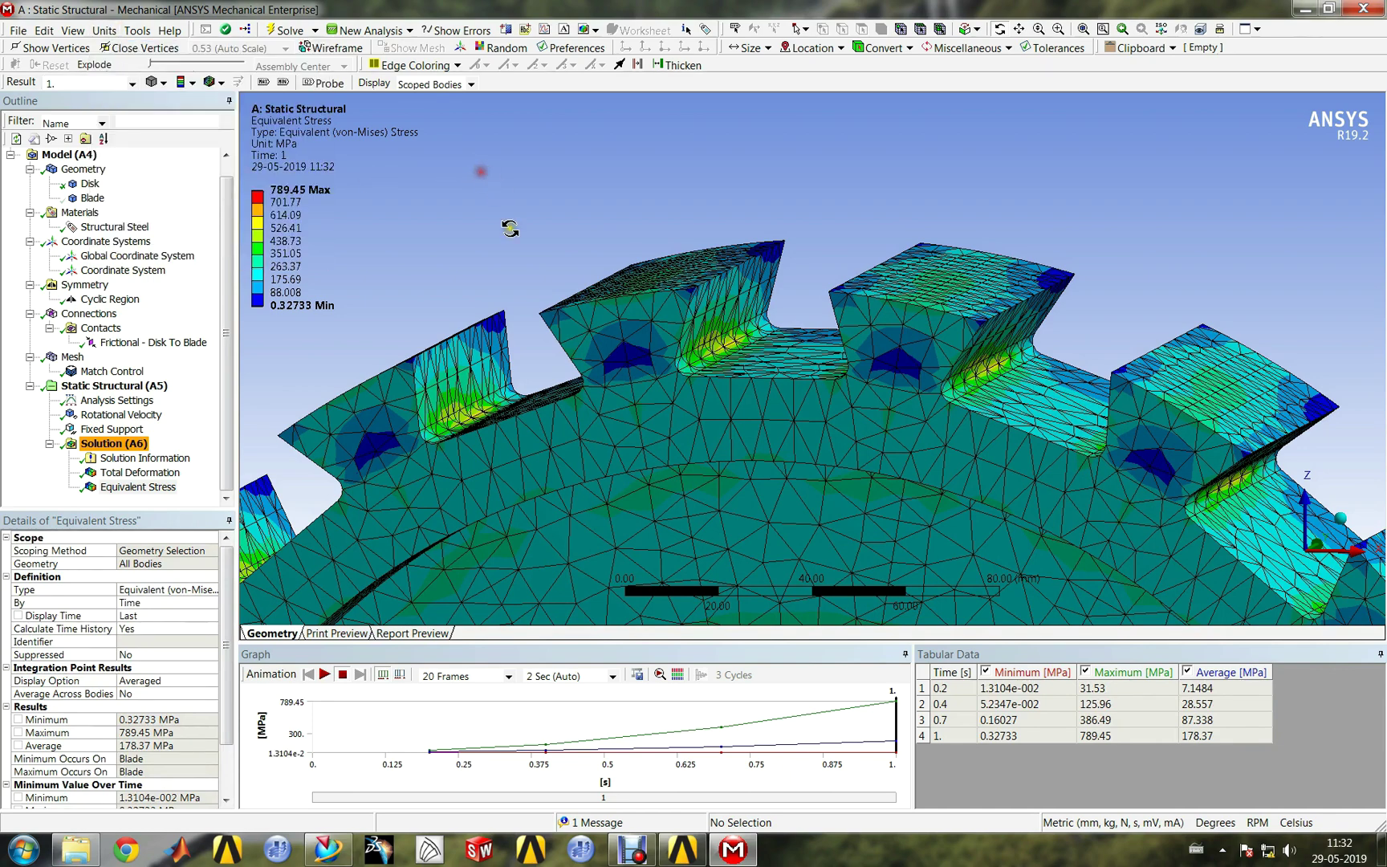
left_click_drag(523, 231, 568, 258)
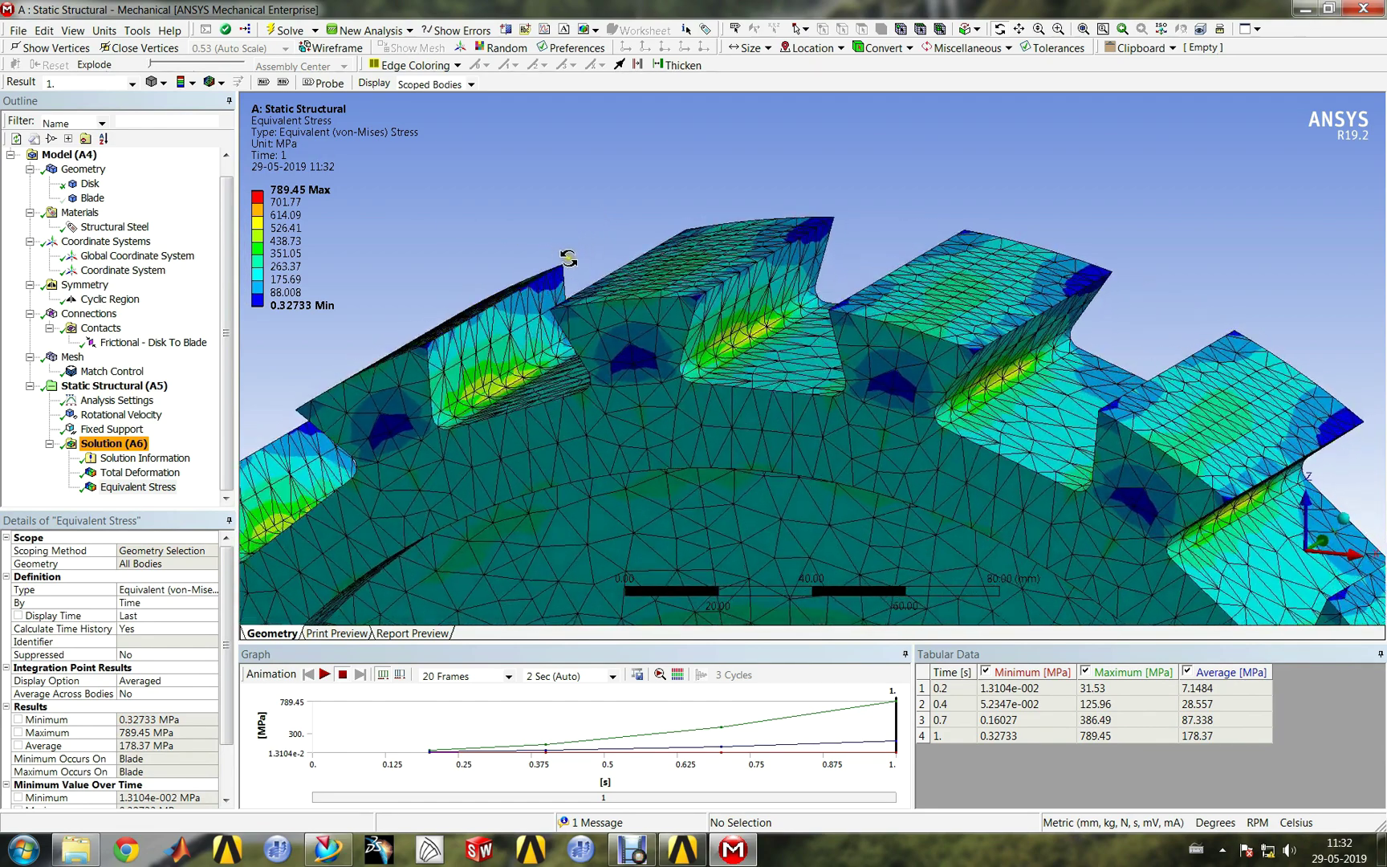
Step: Show the Blade body again and display the equivalent stress on the full bladed disk
left_click(137, 486)
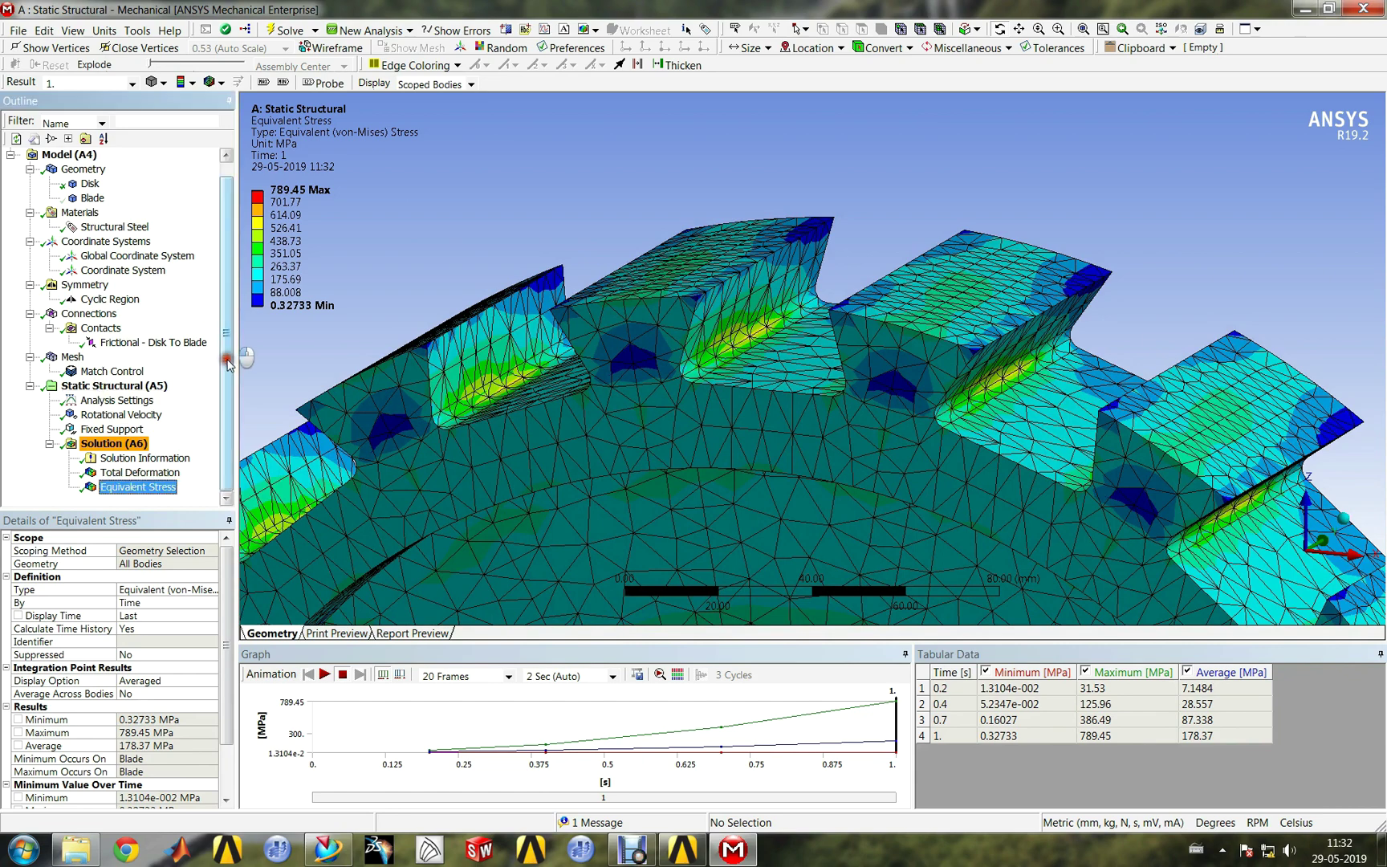
right_click(89, 199)
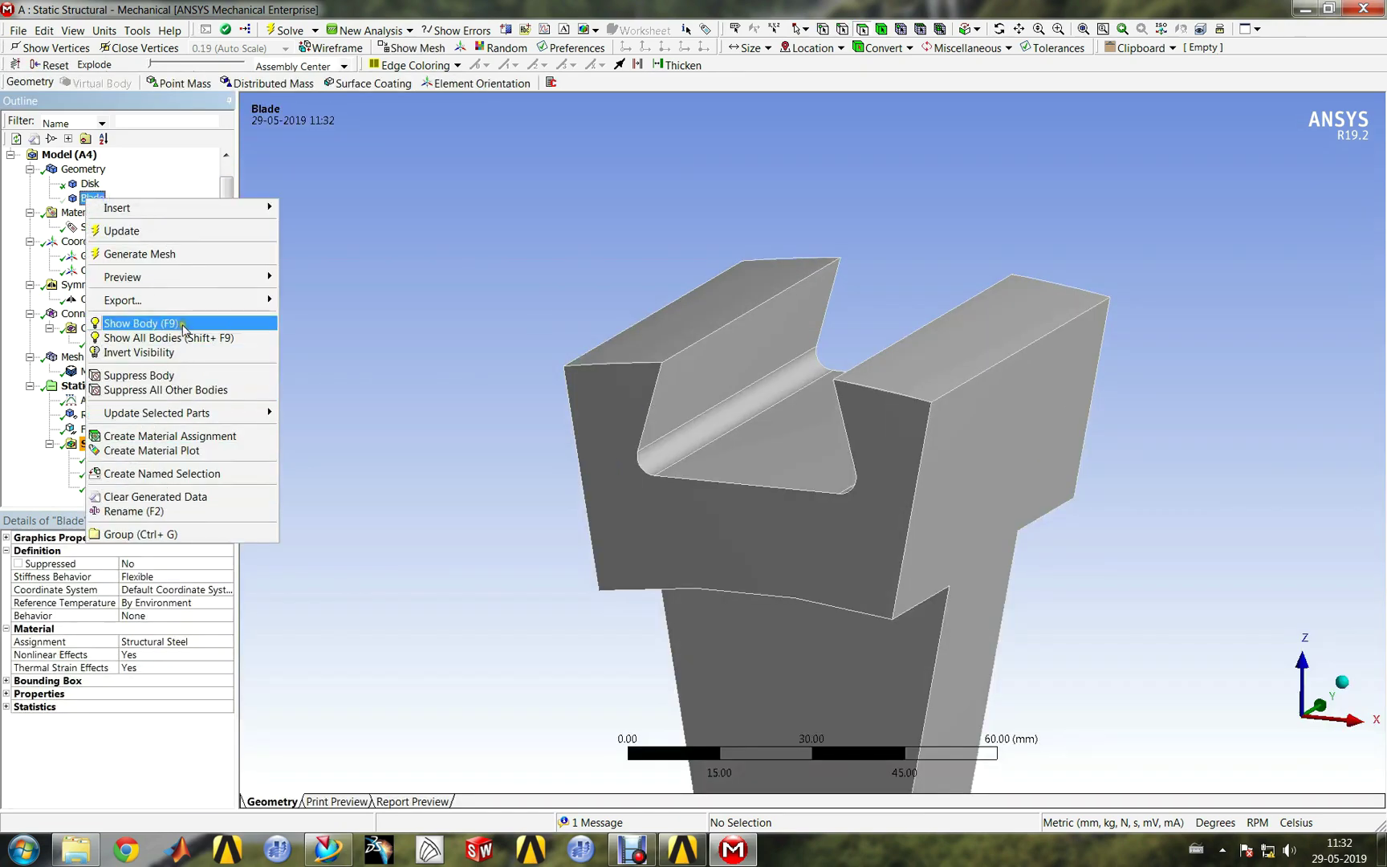
left_click(184, 324)
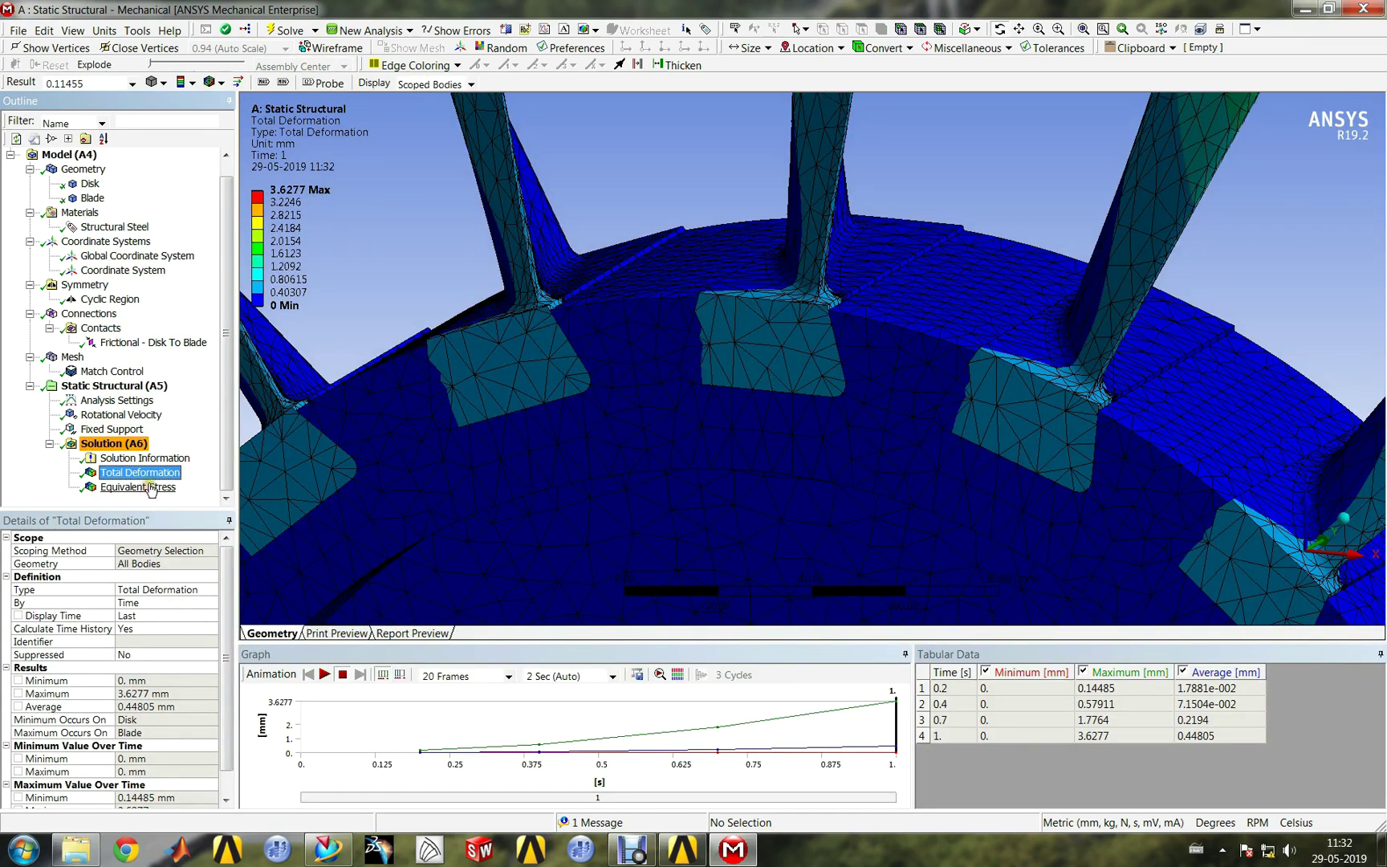
left_click(152, 485)
middle_click_drag(666, 213, 861, 375)
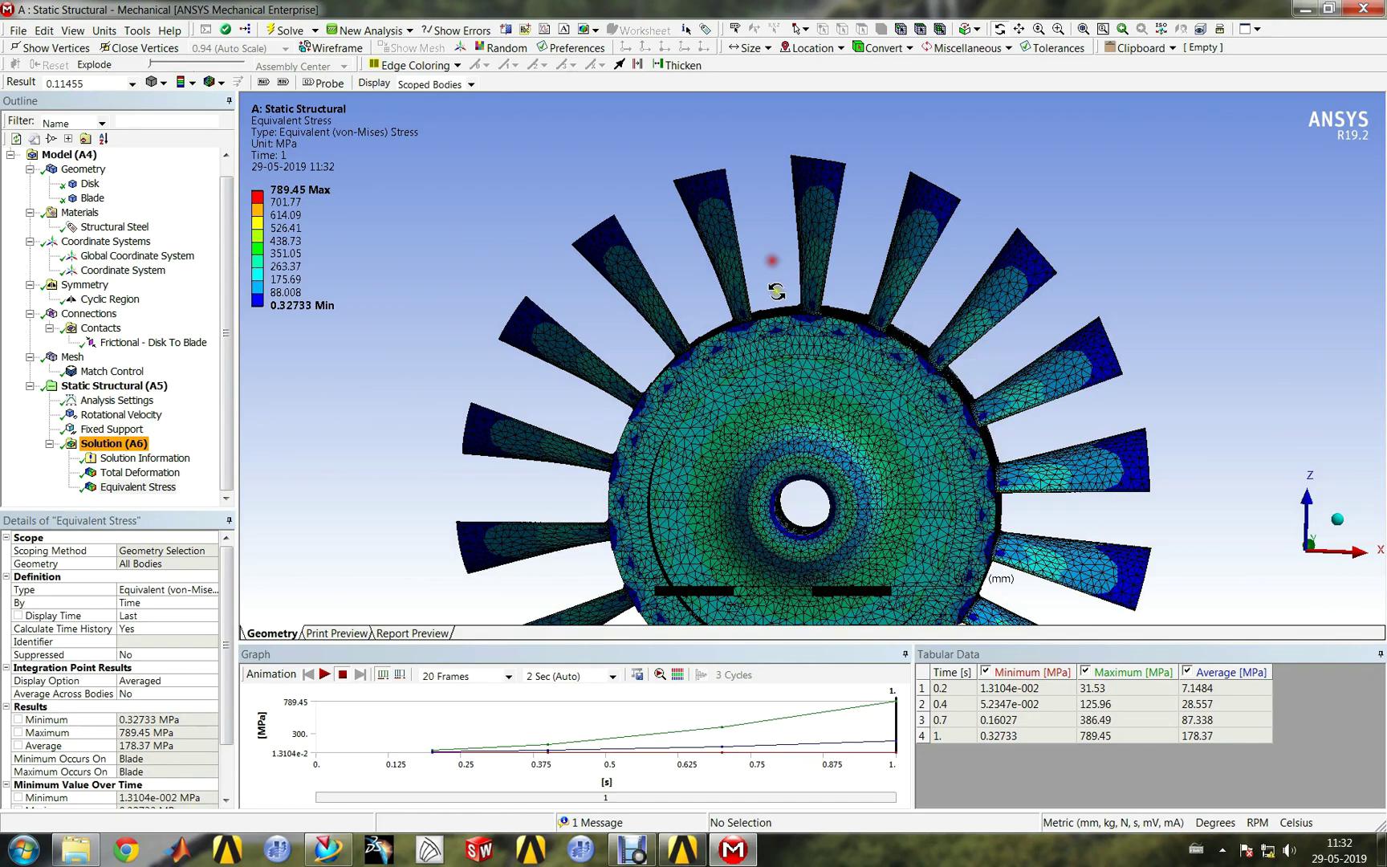
Step: Cut the full bladed disk with a vertical section plane through its centre in the front view and inspect the stress on the cut face
middle_click_drag(776, 292, 528, 264)
mouse_move(916, 403)
middle_mouse_down()
mouse_move(818, 397)
mouse_move(867, 410)
mouse_move(946, 377)
mouse_move(999, 332)
mouse_move(902, 382)
middle_mouse_up()
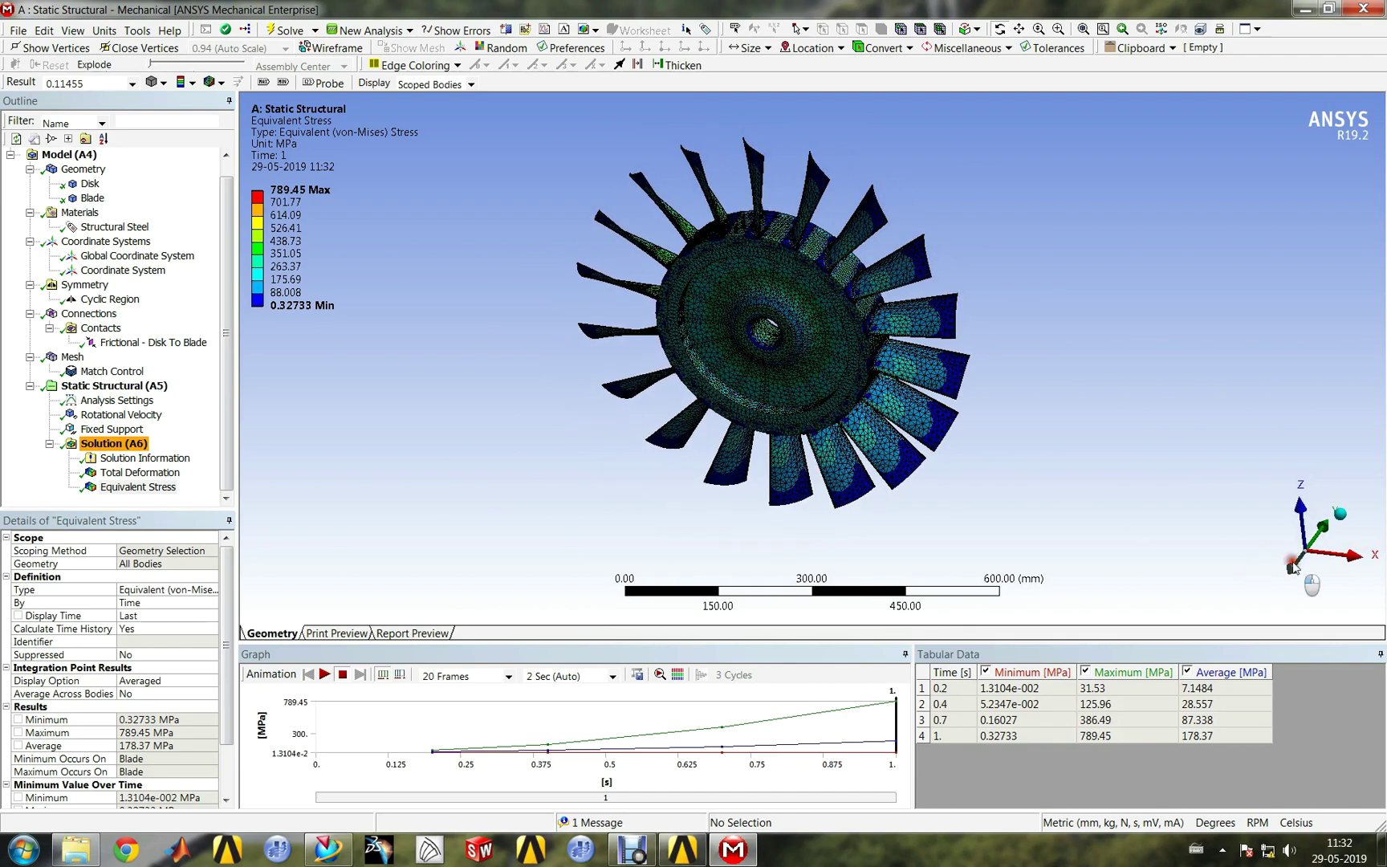
left_click(1294, 566)
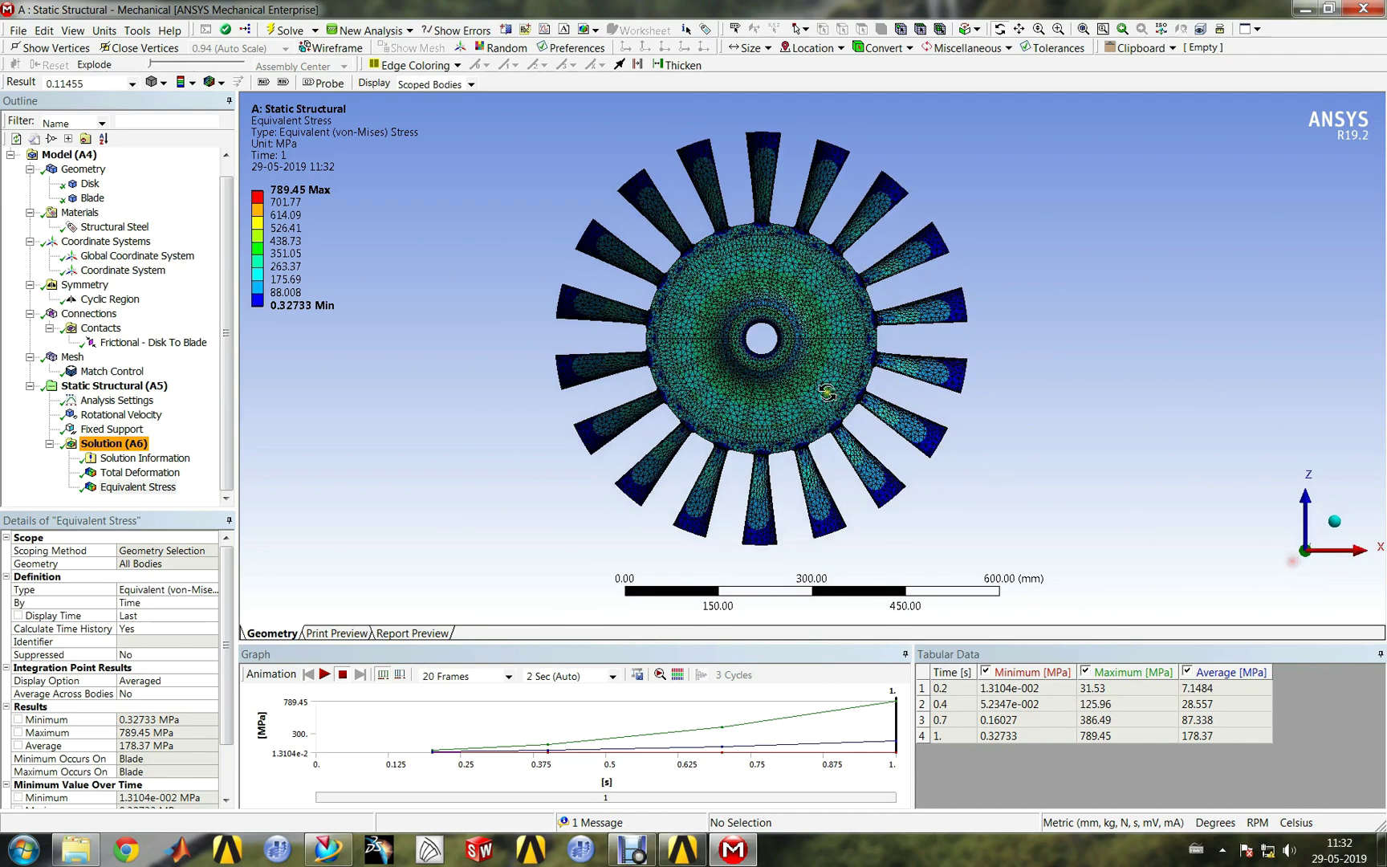
left_click(505, 29)
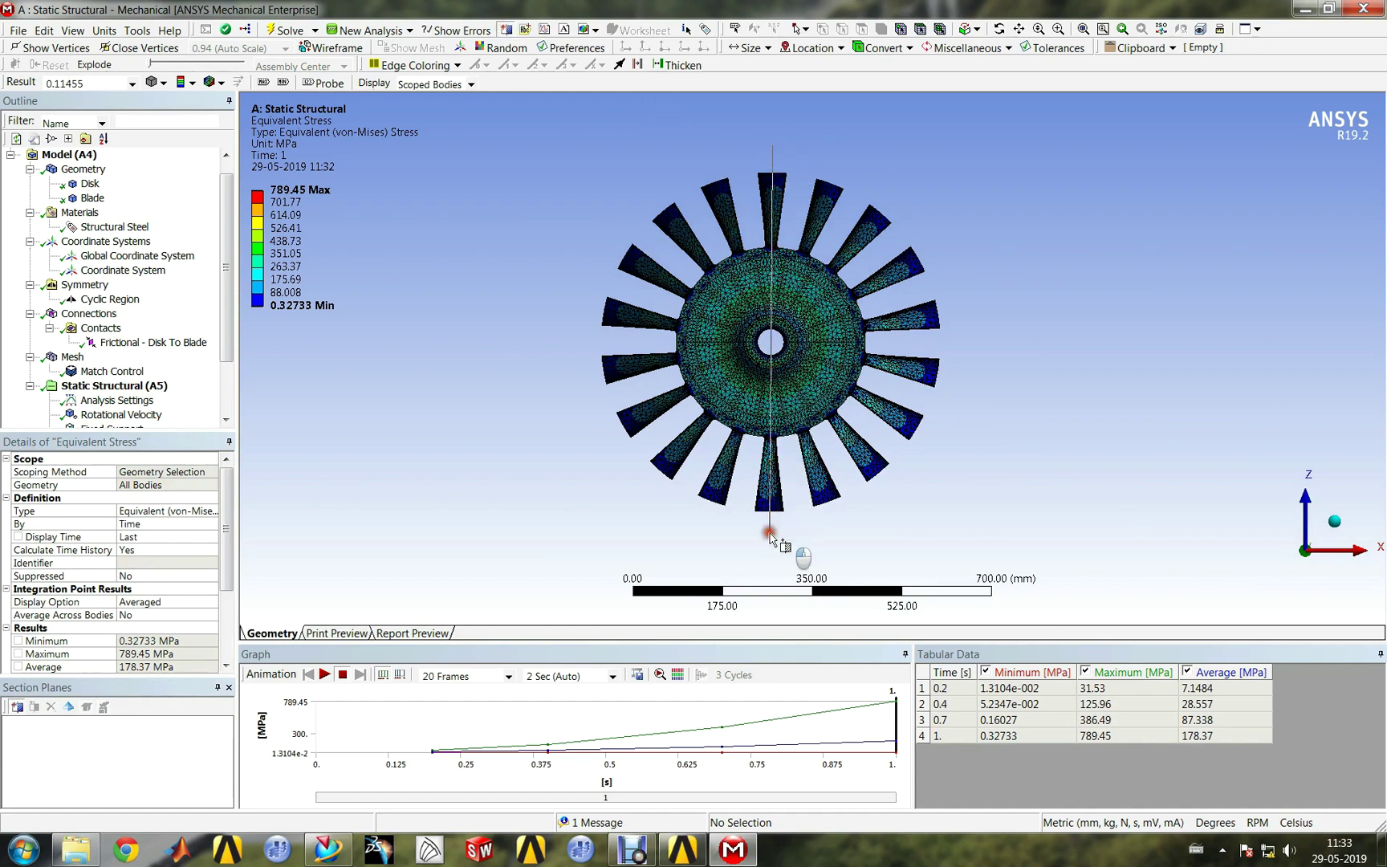
left_click_drag(769, 533, 769, 533)
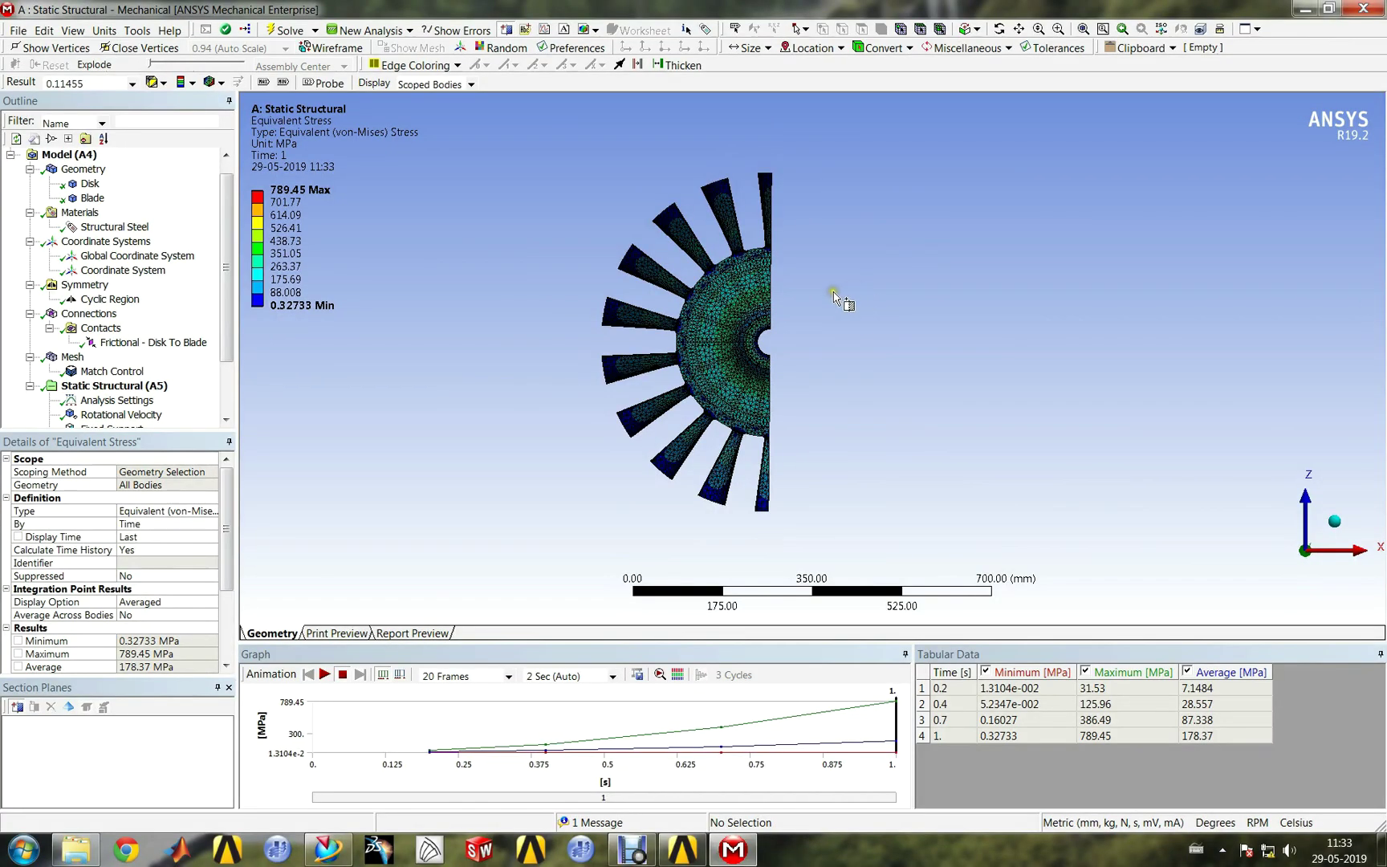
middle_click_drag(834, 295, 553, 305)
scroll(754, 277, "up", 5)
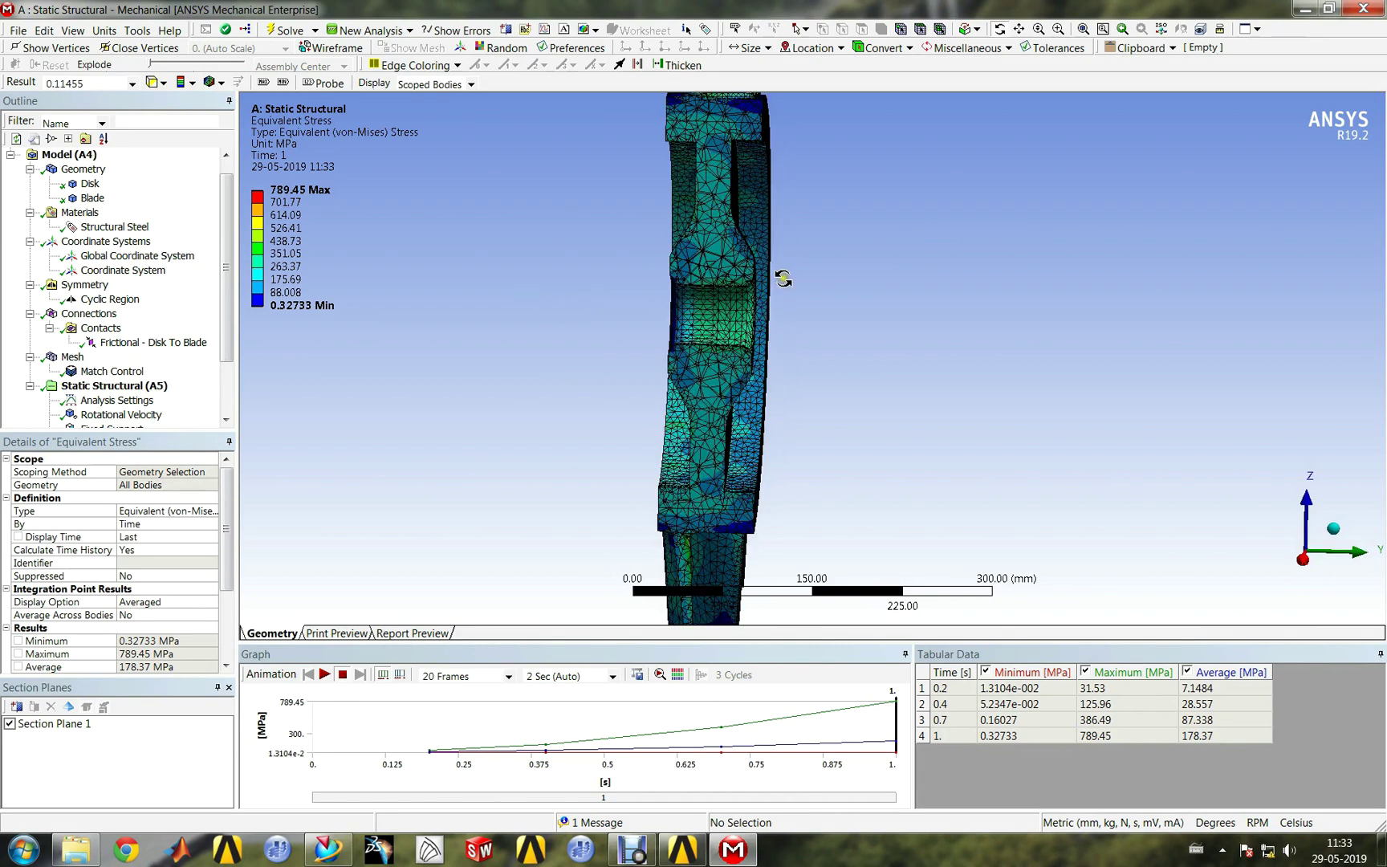
middle_click_drag(827, 269, 931, 462, "ctrl")
mouse_move(898, 400)
middle_mouse_down()
mouse_move(884, 348)
mouse_move(897, 402)
mouse_move(920, 387)
middle_mouse_up()
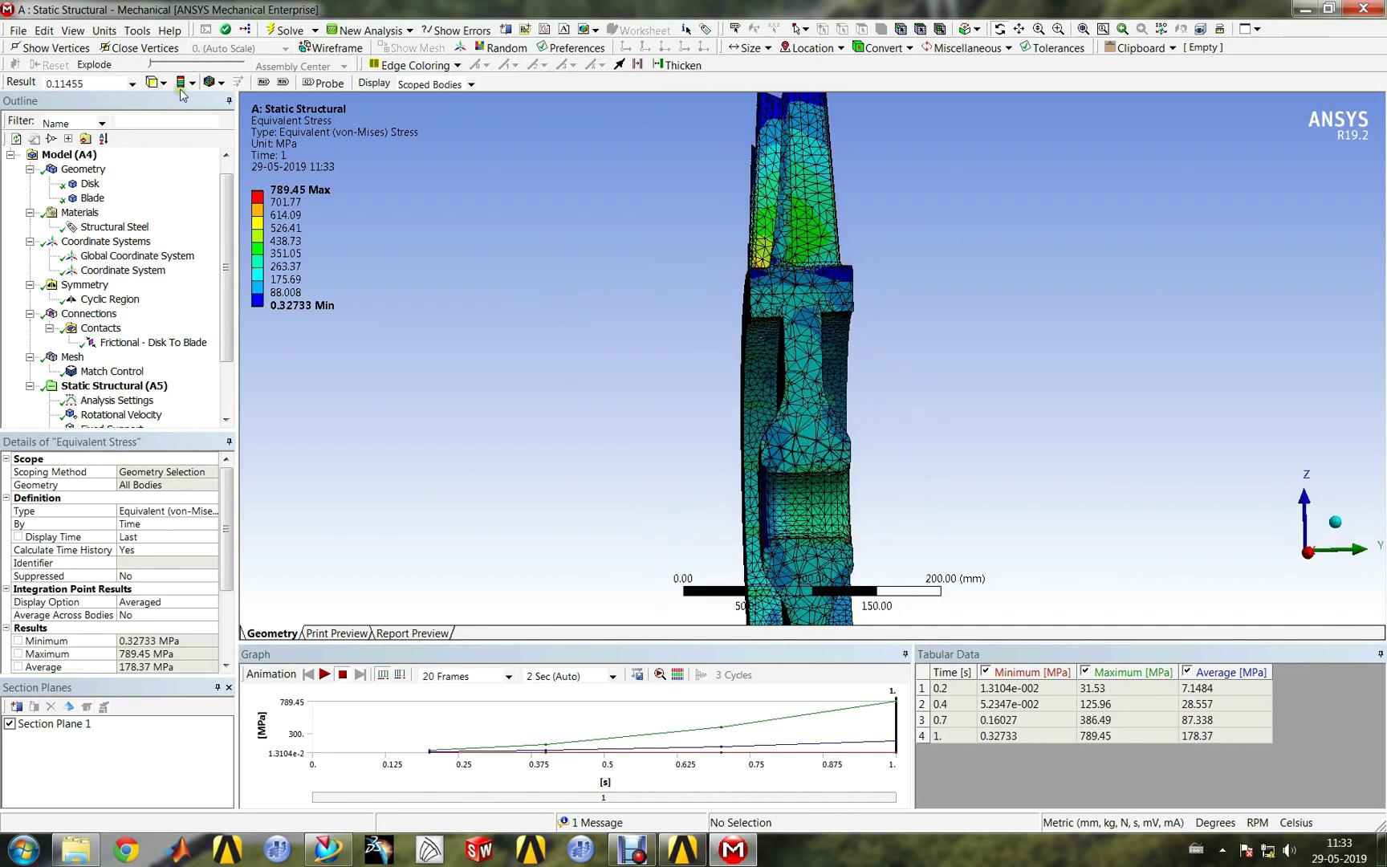
Step: Display the sectioned stress result with No WireFrame and examine the contours at the blade root and across the disk section
left_click(216, 83)
left_click(241, 101)
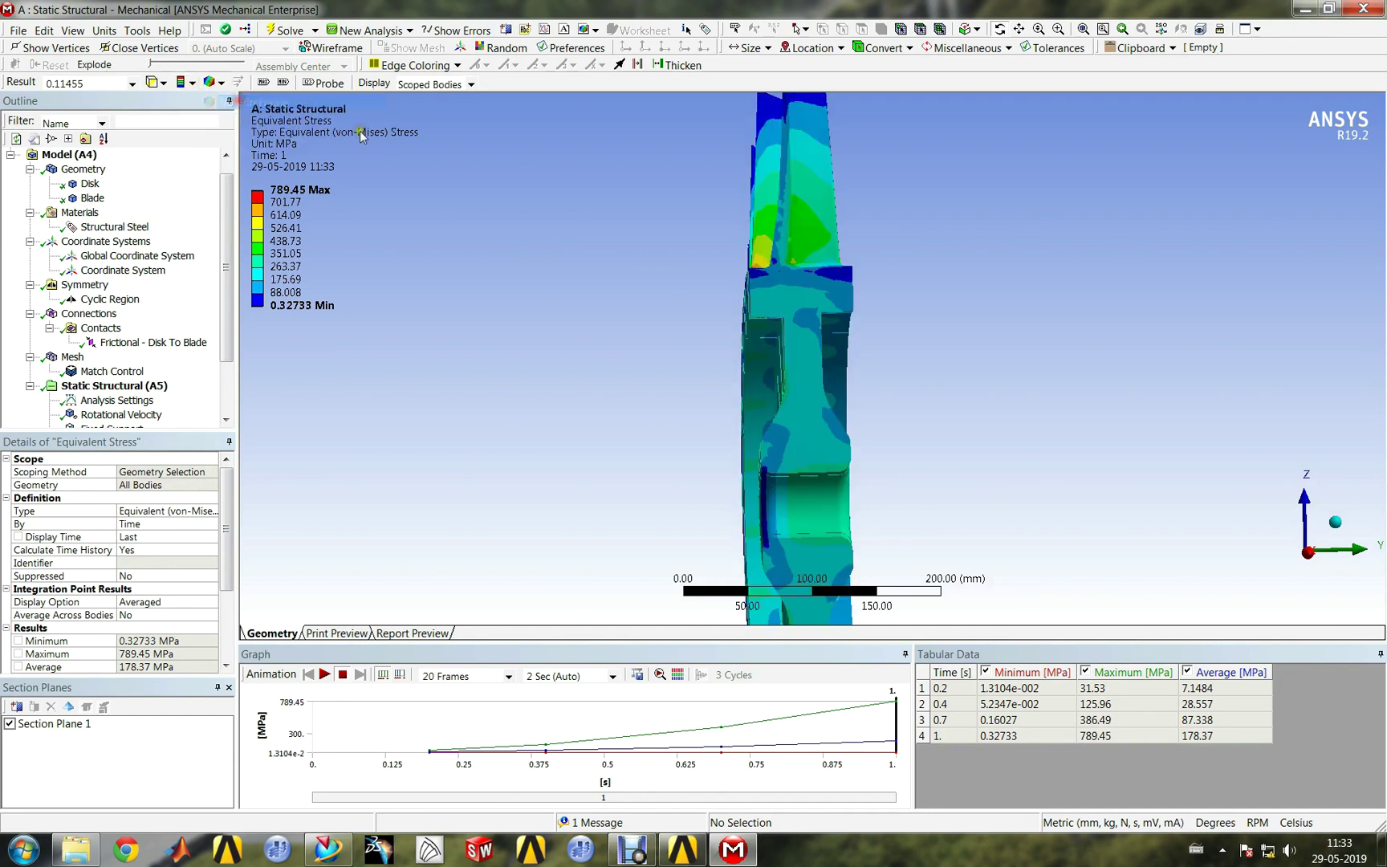
scroll(886, 314, "up", 5)
middle_click_drag(875, 235, 983, 341, "ctrl")
middle_click_drag(869, 341, 469, 351)
scroll(900, 290, "down", 10)
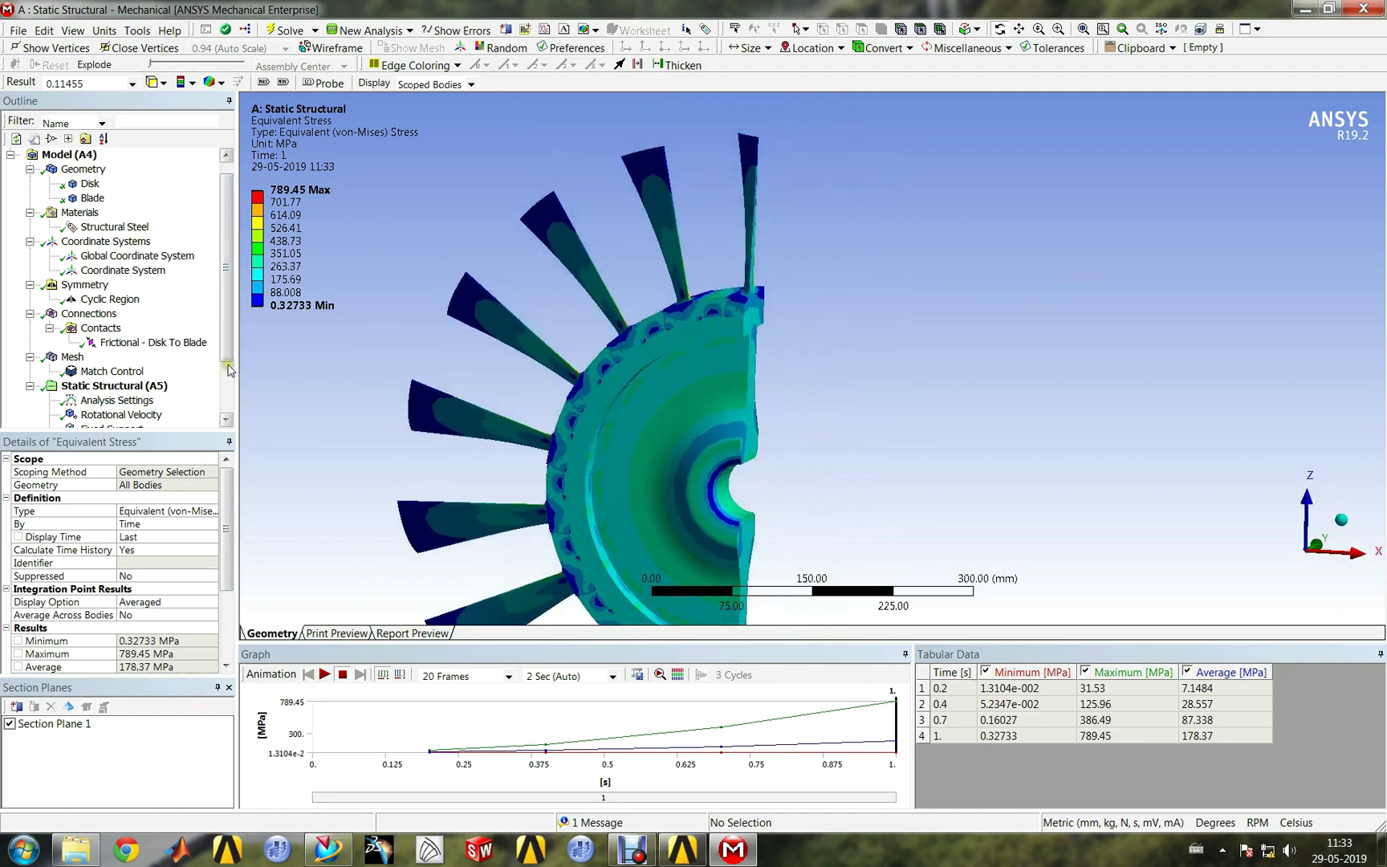
Step: Turn off Section Plane 1 to display the complete bladed disk
left_click_drag(230, 370, 212, 414)
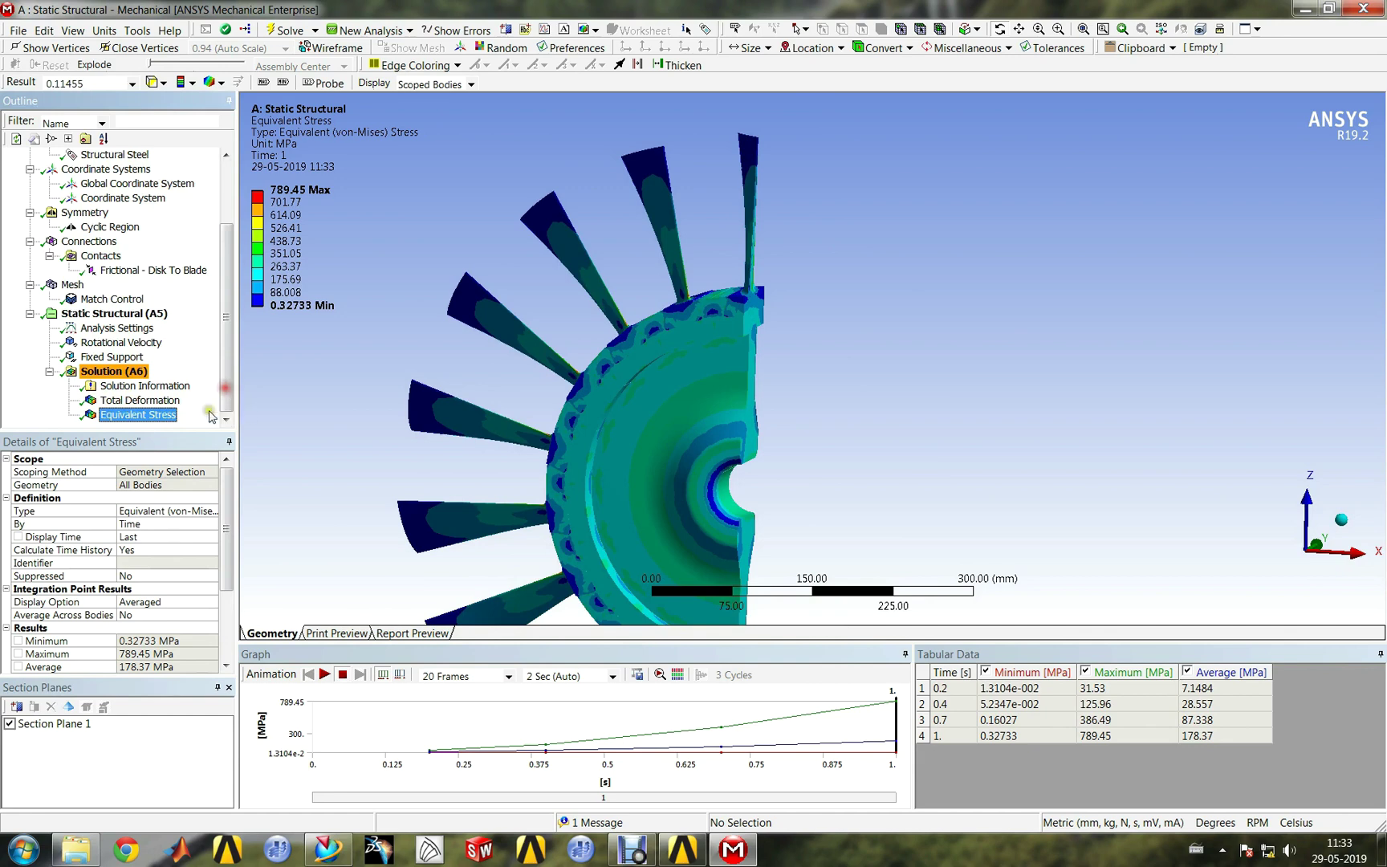
left_click(9, 723)
middle_click_drag(812, 404, 869, 390)
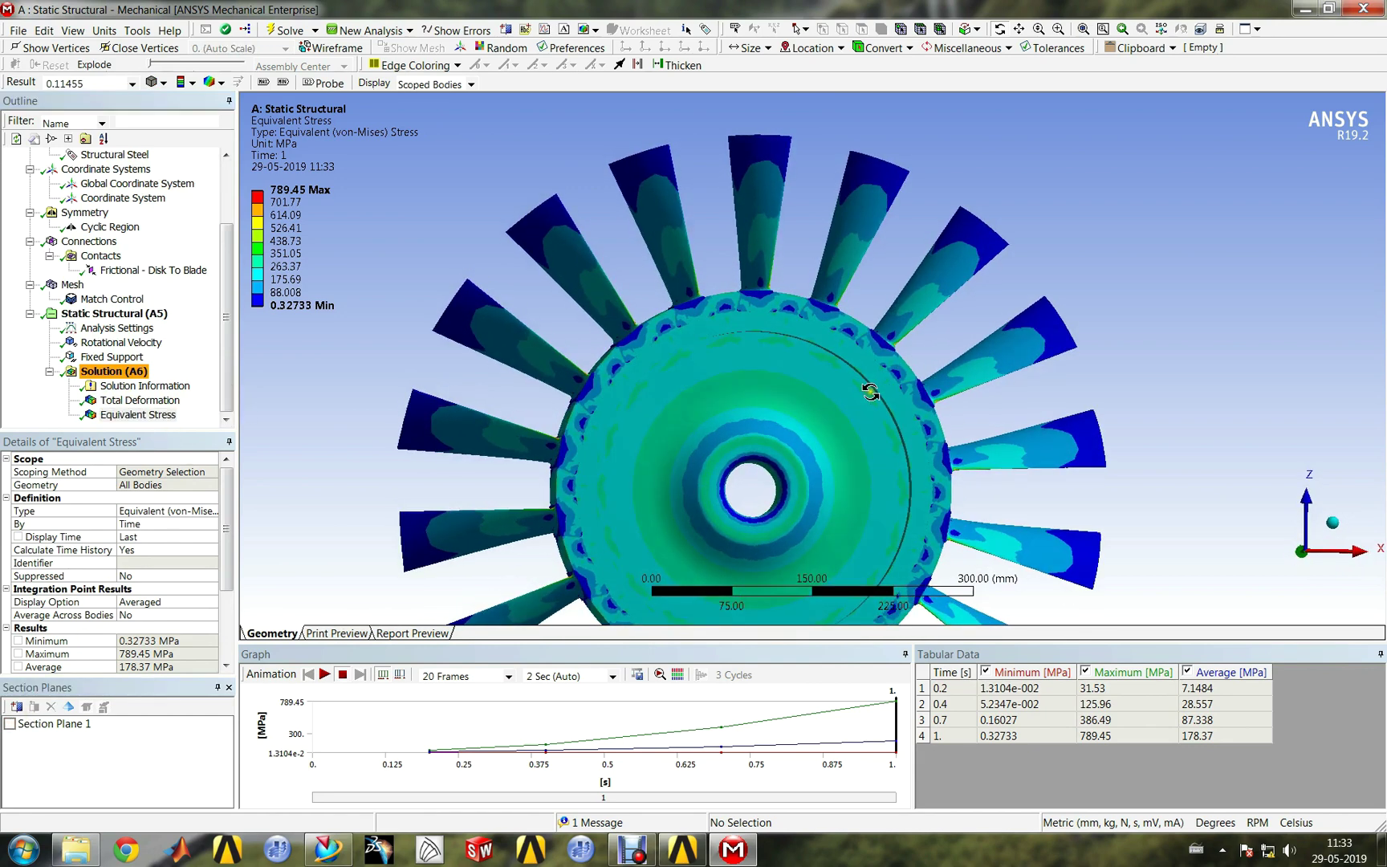
Step: Try the Show Undeformed Model and Show Undeformed WireFrame display options on the stress result
left_click(223, 84)
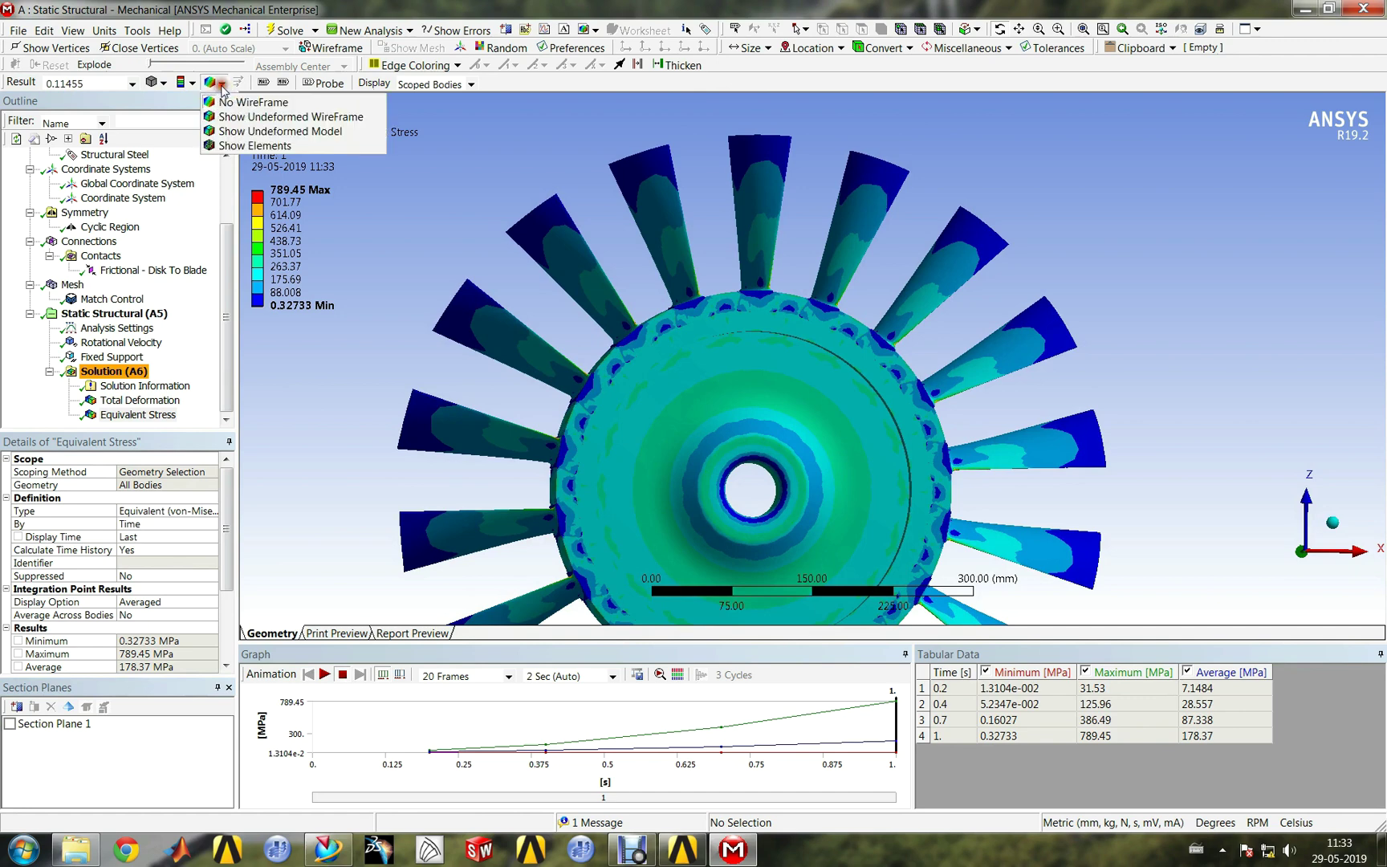
left_click(232, 131)
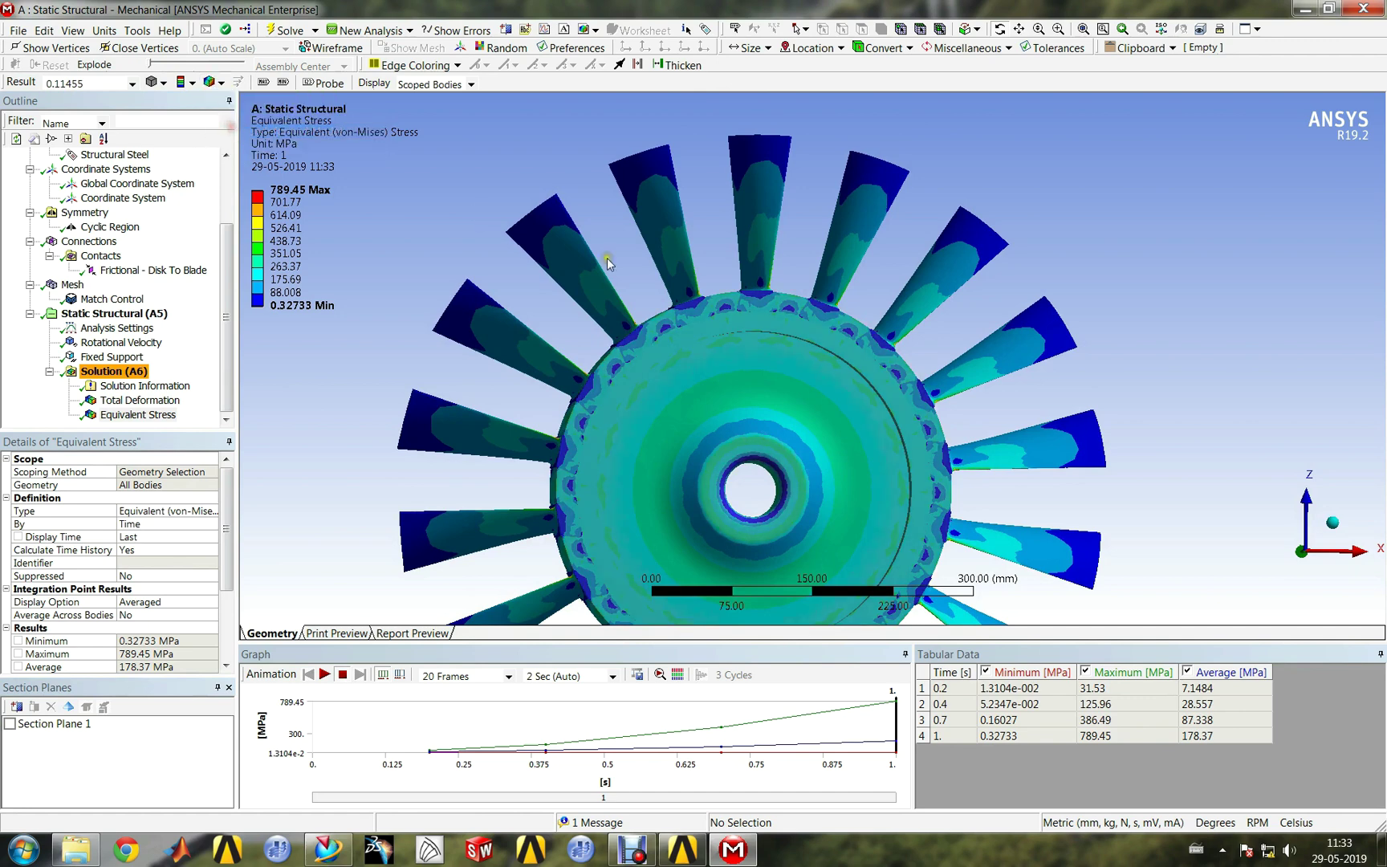
left_click(222, 82)
left_click(254, 119)
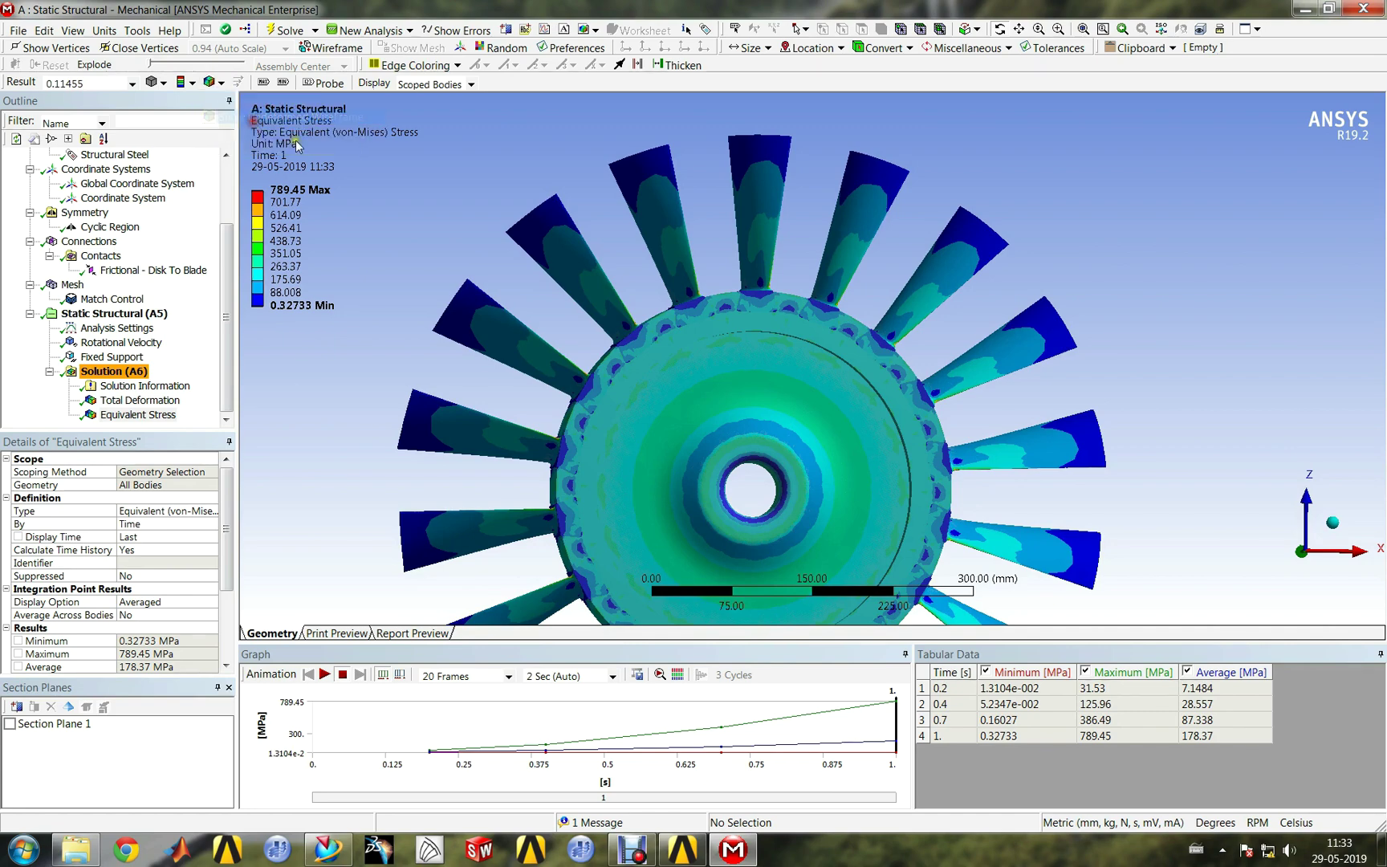
Step: Show the elements on the full bladed disk's stress result and view it at a deformation scale of 1
left_click(222, 83)
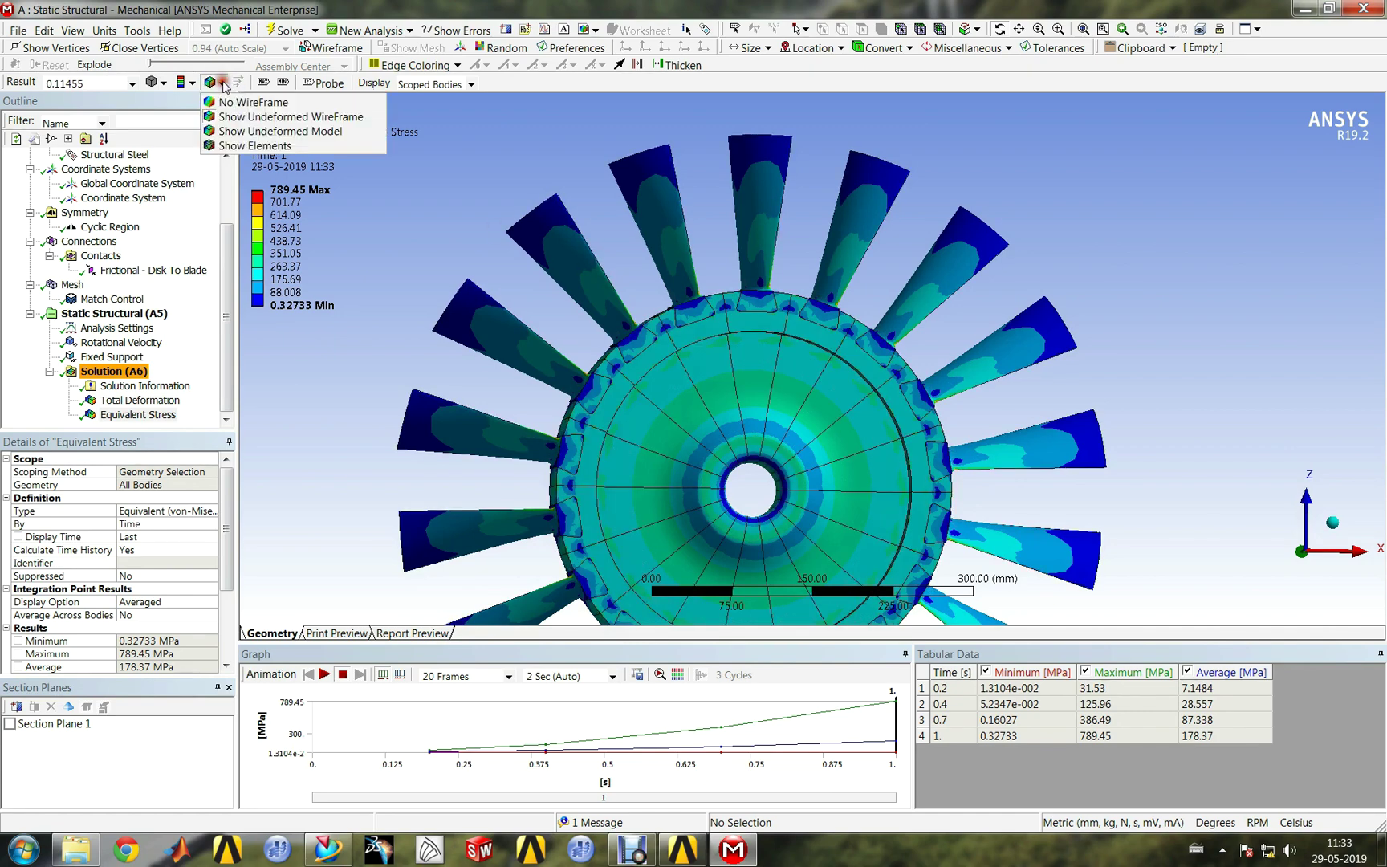
left_click(249, 145)
middle_click_drag(676, 325, 628, 320)
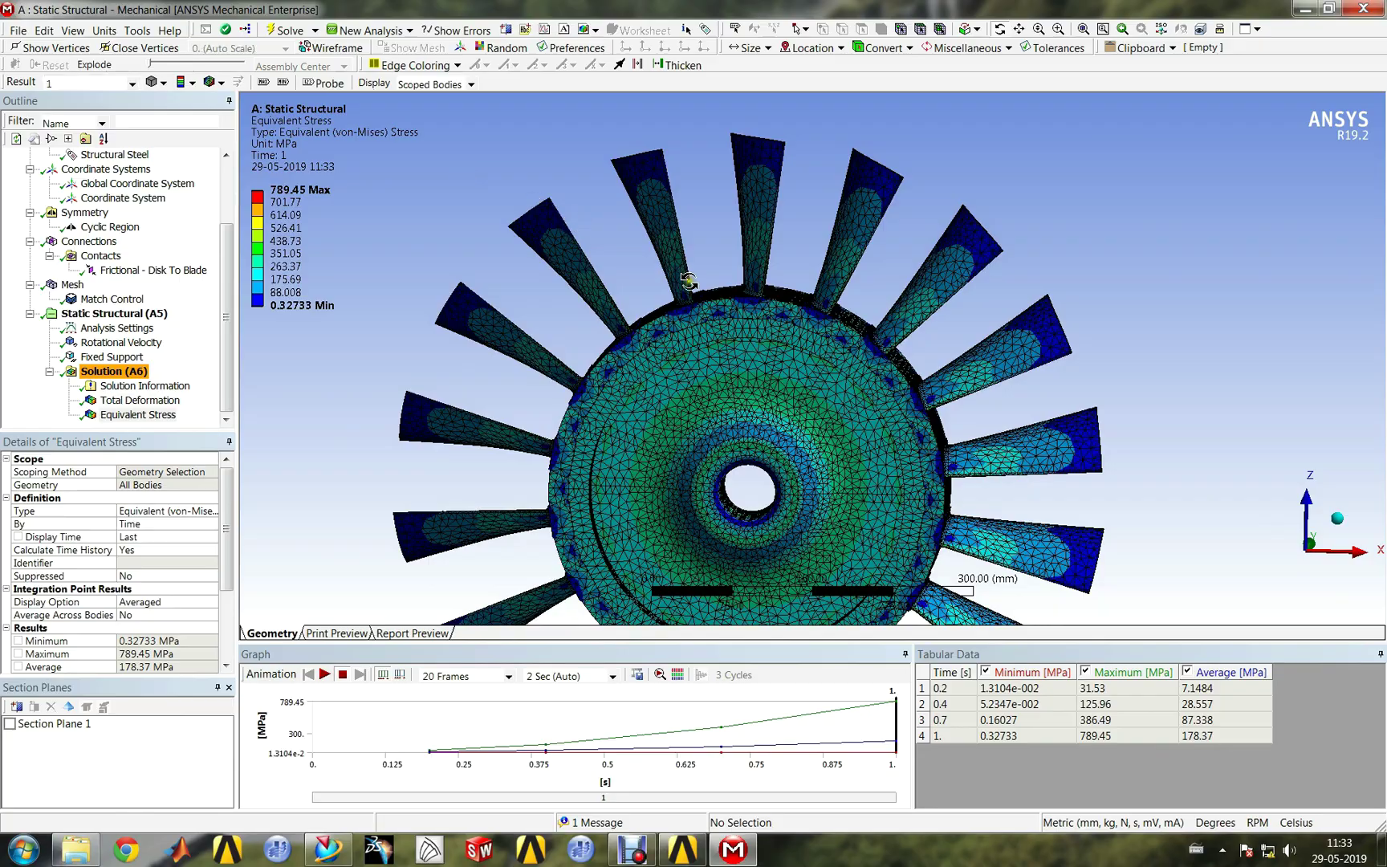
mouse_move(688, 282)
left_mouse_down()
mouse_move(702, 235)
mouse_move(686, 273)
left_mouse_up()
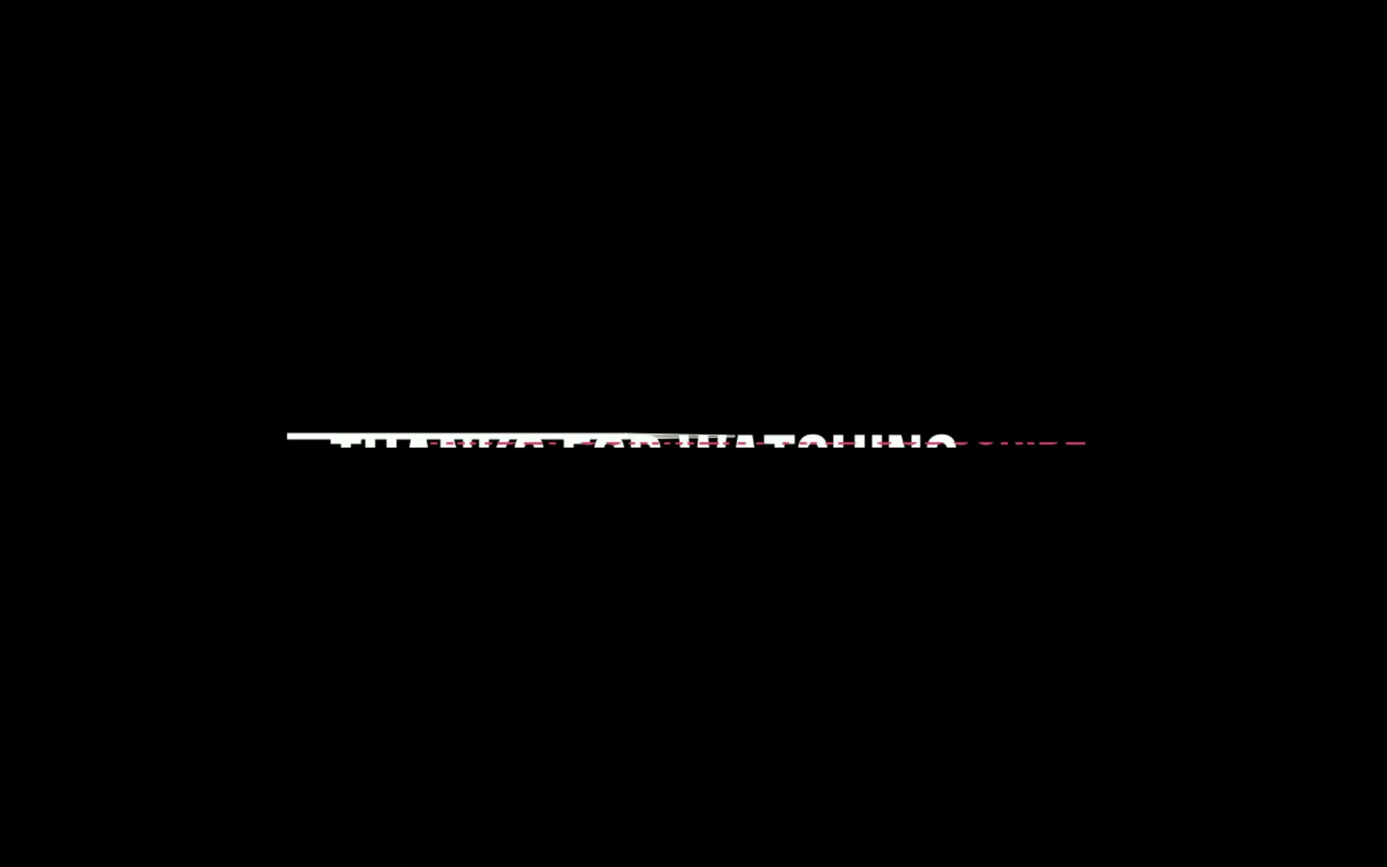